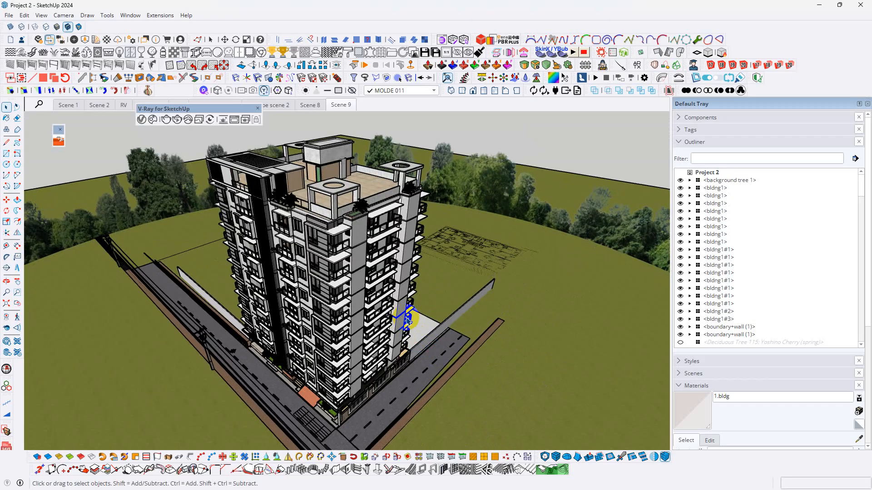
Hide the background tree component that surrounds the building site.
middle_drag(391, 250, 313, 157)
scroll(357, 273, up, 5)
click(312, 152)
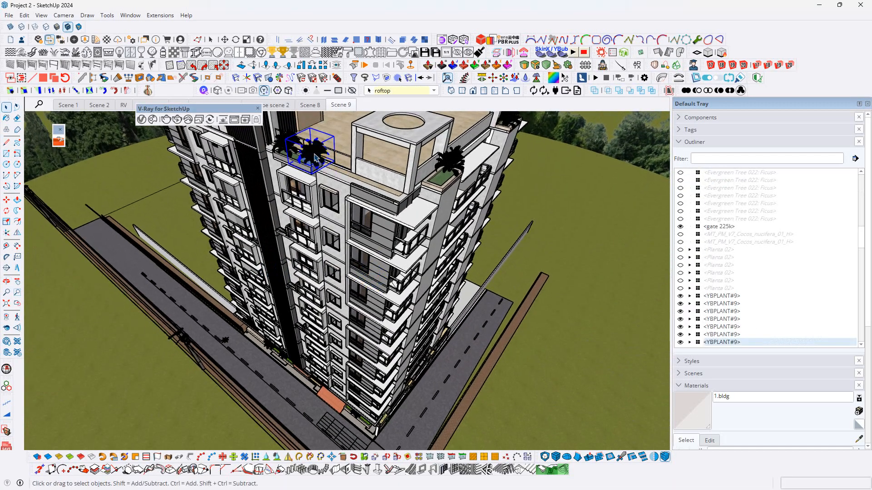
click(561, 198)
scroll(560, 198, down, 5)
middle_drag(560, 198, 277, 253)
scroll(271, 171, up, 5)
mouse_move(220, 230)
middle_down()
mouse_move(214, 208)
mouse_move(210, 218)
middle_up()
right_click(207, 217)
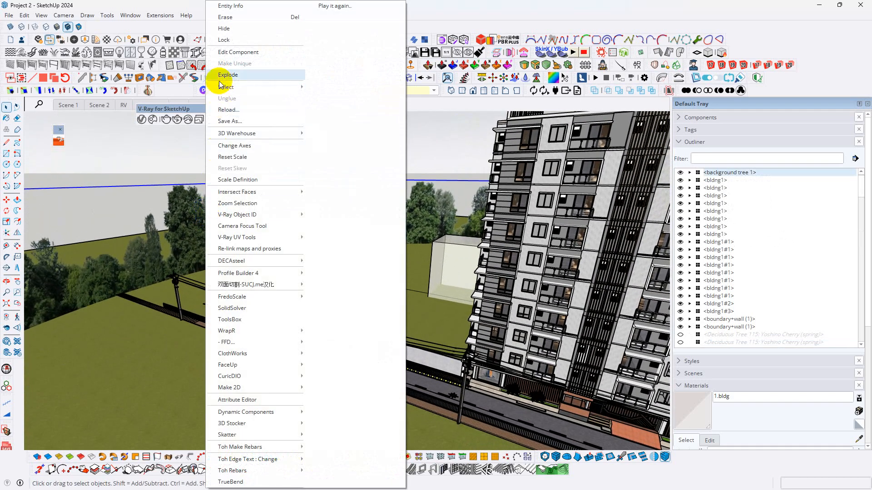
click(224, 28)
Hide the translucent box standing beside the building.
middle_drag(330, 224, 713, 315)
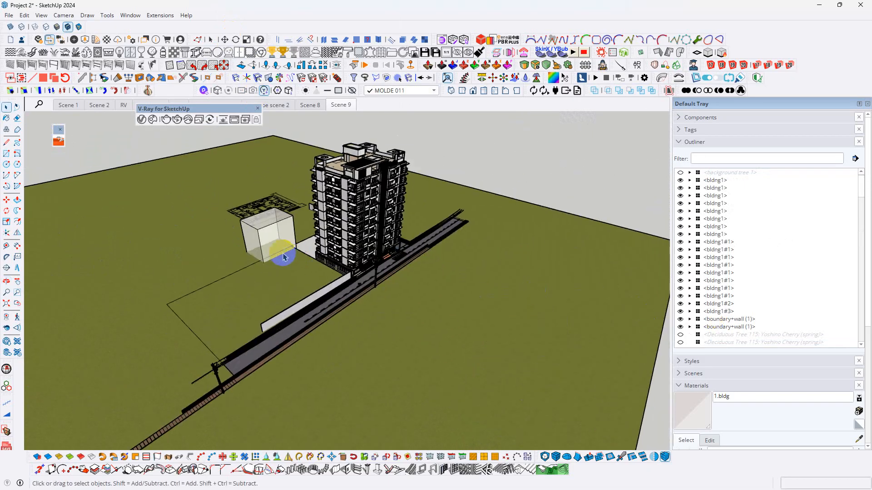
scroll(284, 255, up, 3)
click(267, 225)
middle_drag(552, 242, 154, 221)
middle_drag(428, 264, 167, 234)
middle_drag(335, 262, 391, 337)
click(400, 228)
right_click(400, 228)
click(434, 26)
Open the ground slab group for editing and draw a line outward from the slab's far corner next to the building.
double_click(393, 341)
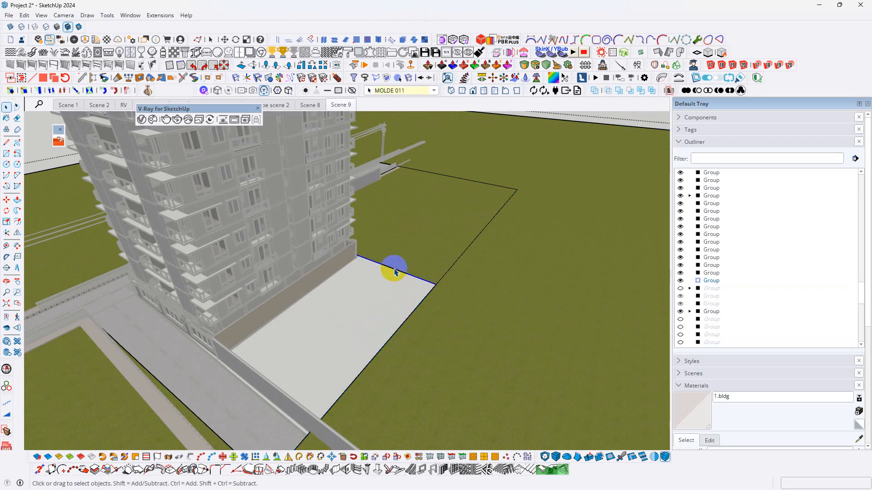
key(l)
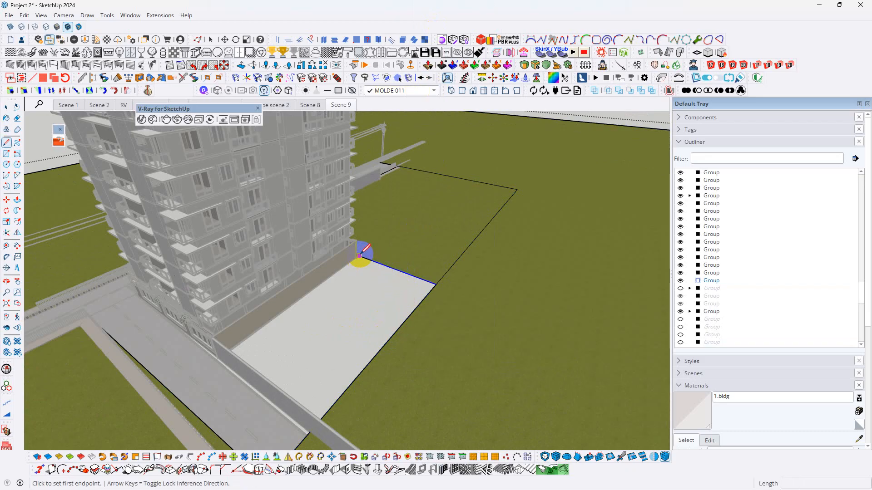
click(359, 256)
click(401, 225)
key(space)
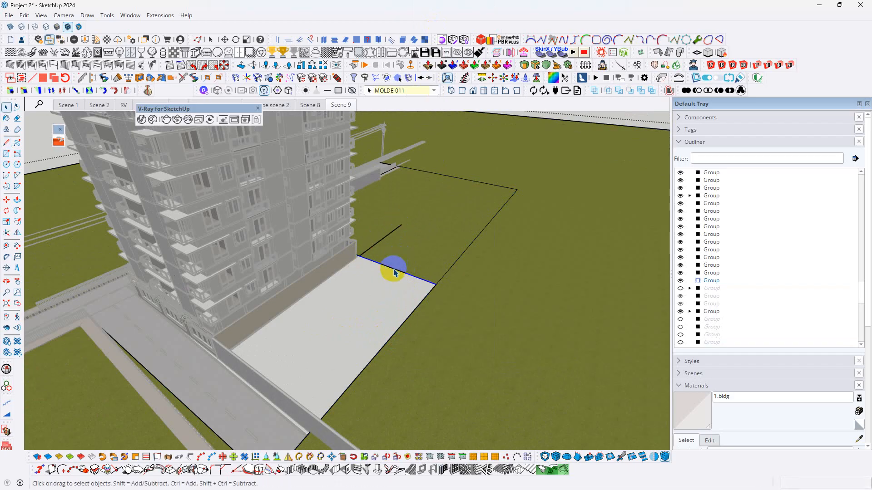
Move the slab's far edge about 79' 6 7/8" back to the boundary wall beside the road.
key(m)
click(397, 272)
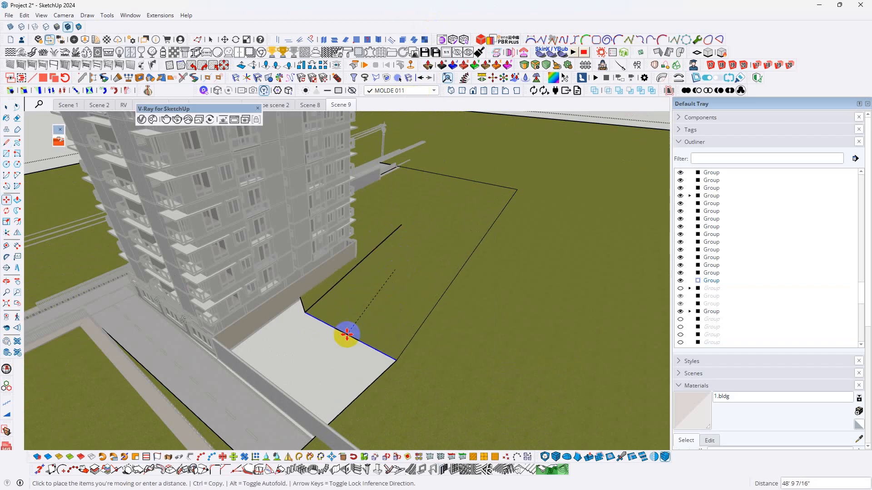
key(ctrl)
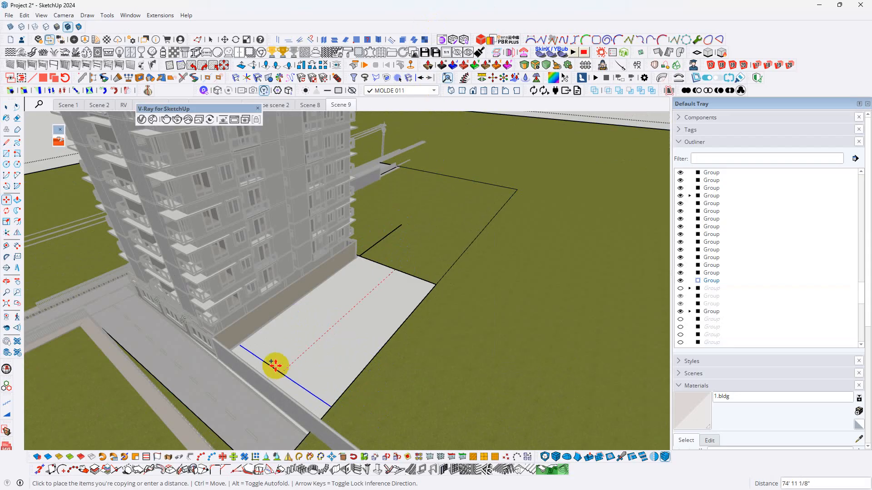
key(ctrl)
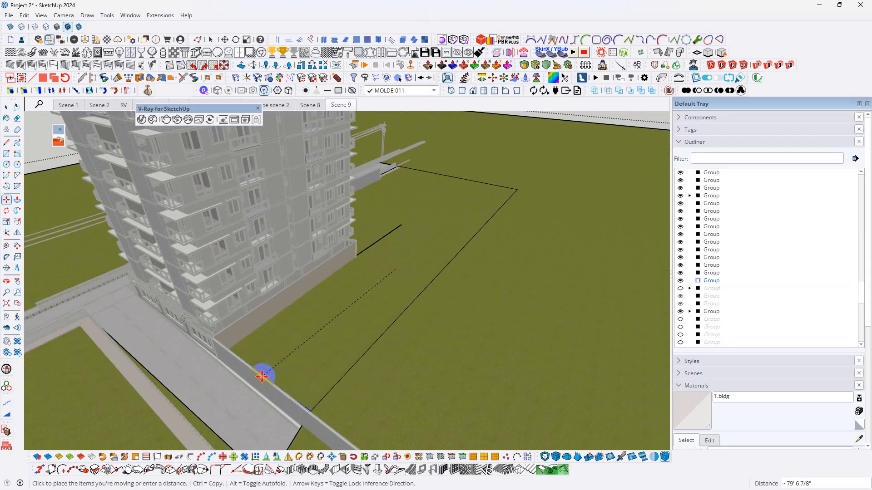
key(space)
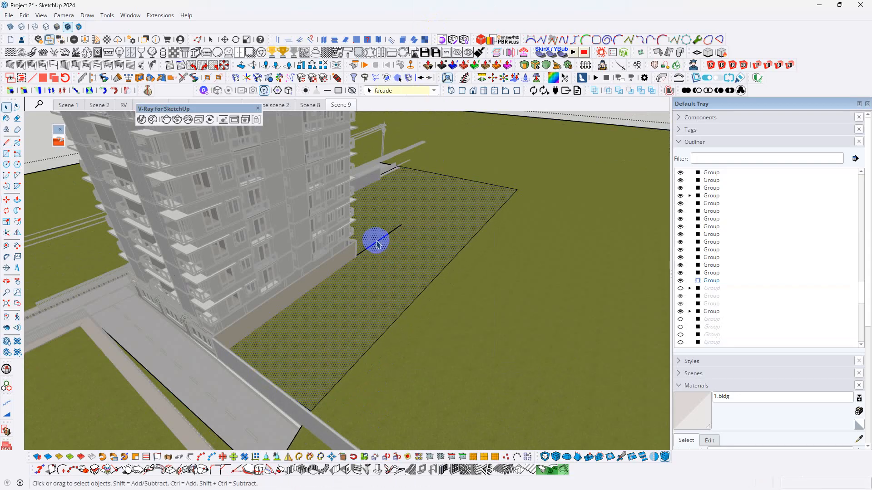
Leave the ground slab group and save the model.
middle_drag(373, 307, 486, 297)
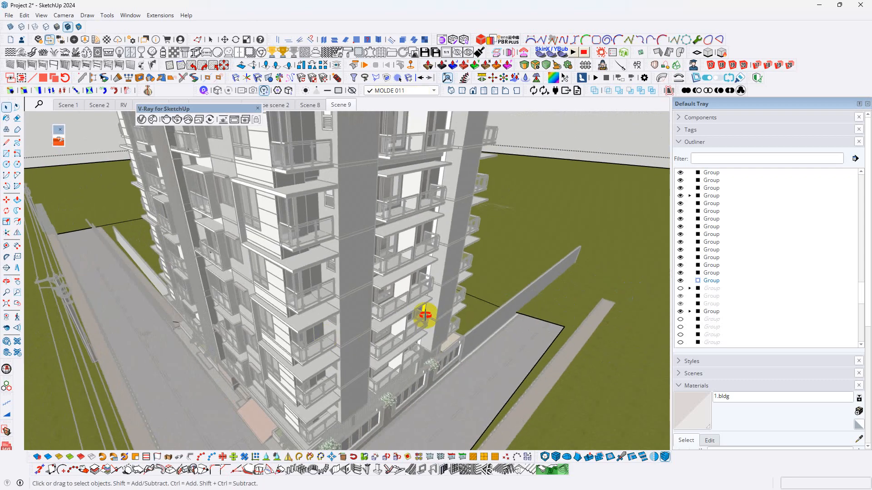
middle_drag(423, 314, 484, 291)
scroll(451, 262, down, 2)
middle_drag(451, 262, 425, 341)
click(433, 311)
scroll(437, 307, down, 3)
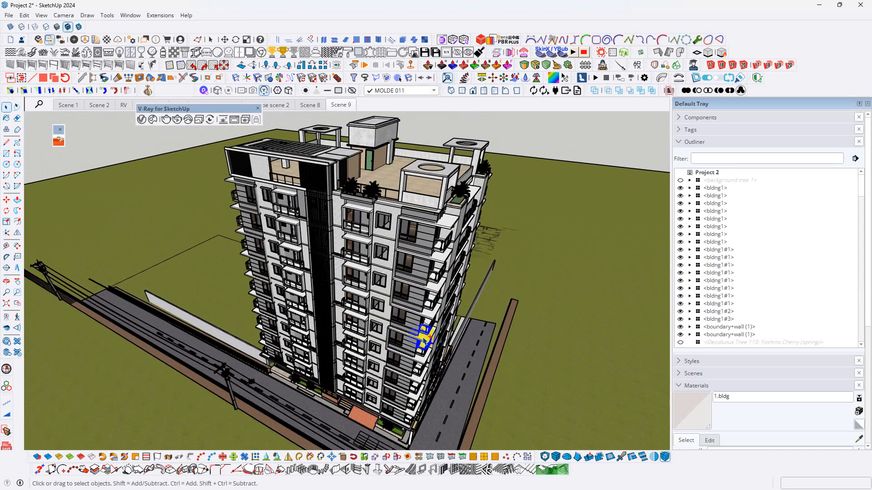
middle_drag(423, 311, 370, 450)
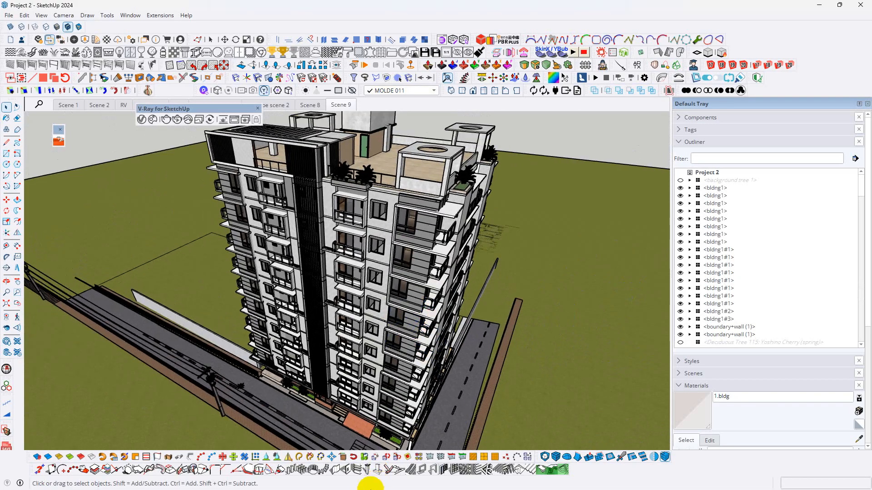
key(ctrl+s)
Search for lumion and launch Lumion 2023.
click(345, 484)
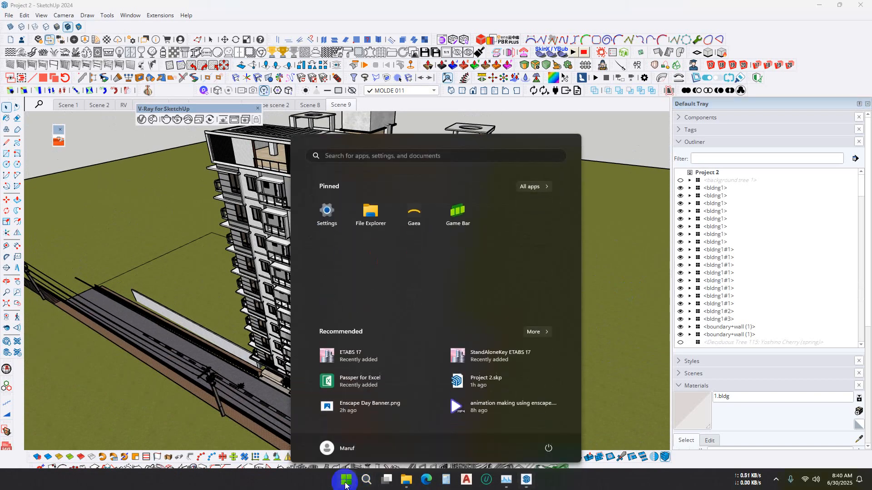
text(lumion)
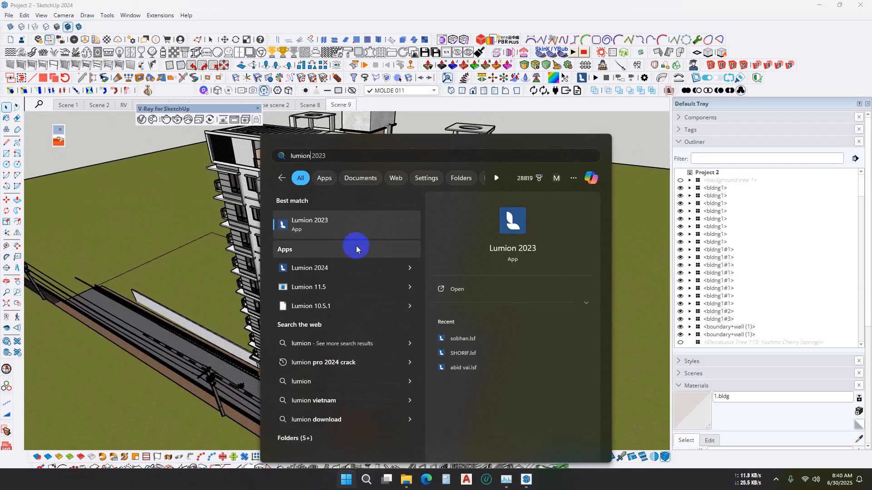
click(344, 224)
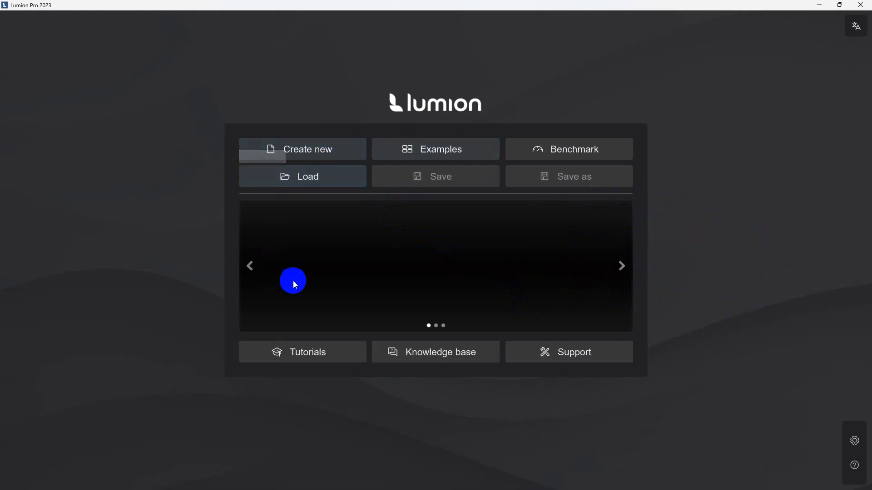
Review the computer's benchmark results and the built-in example projects.
click(558, 149)
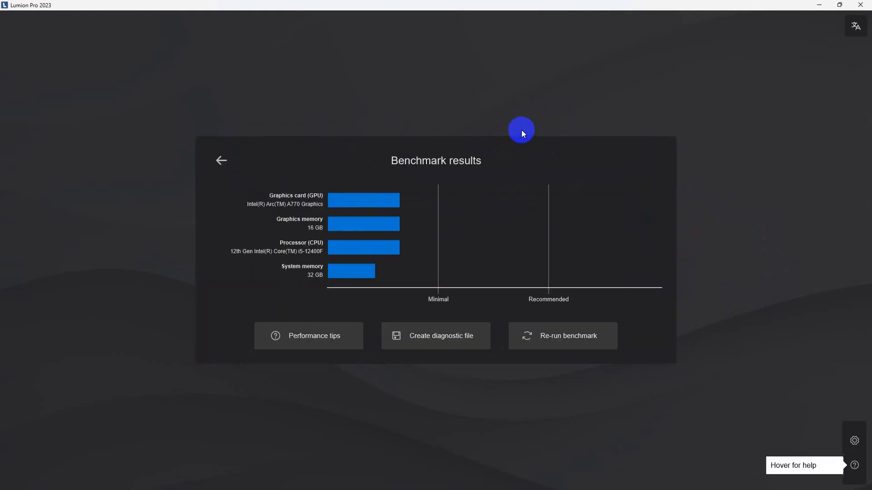
click(222, 159)
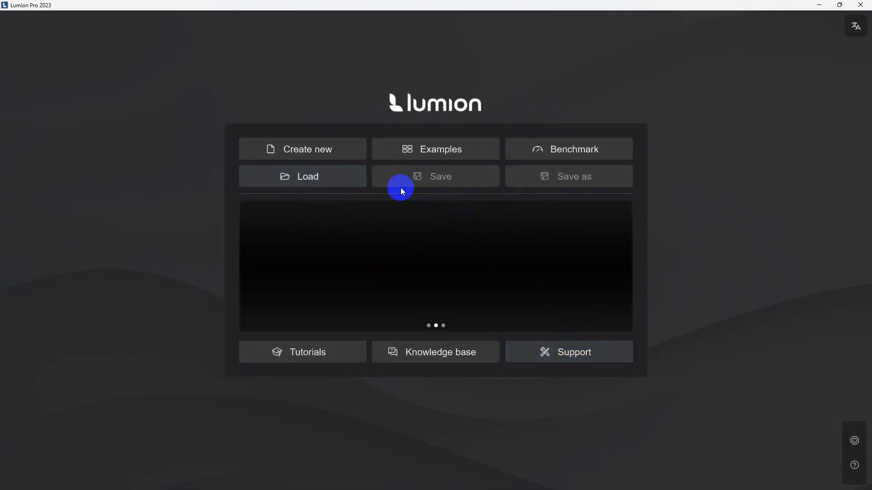
click(461, 155)
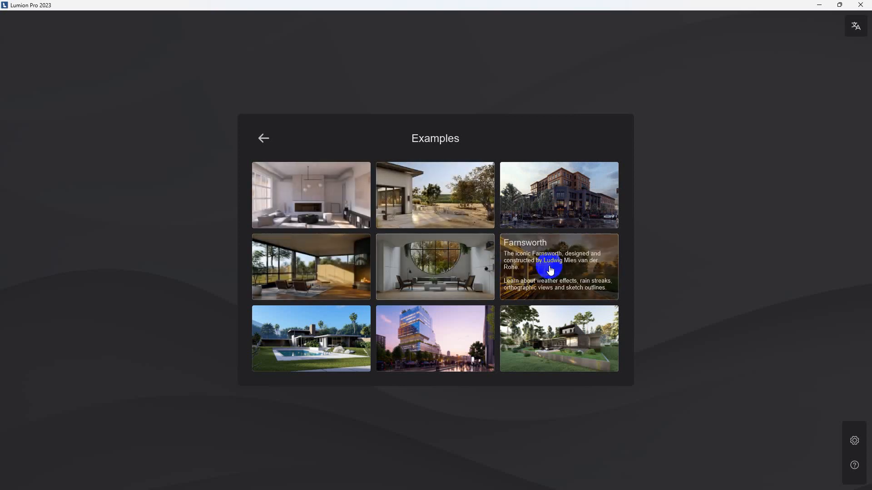
click(563, 310)
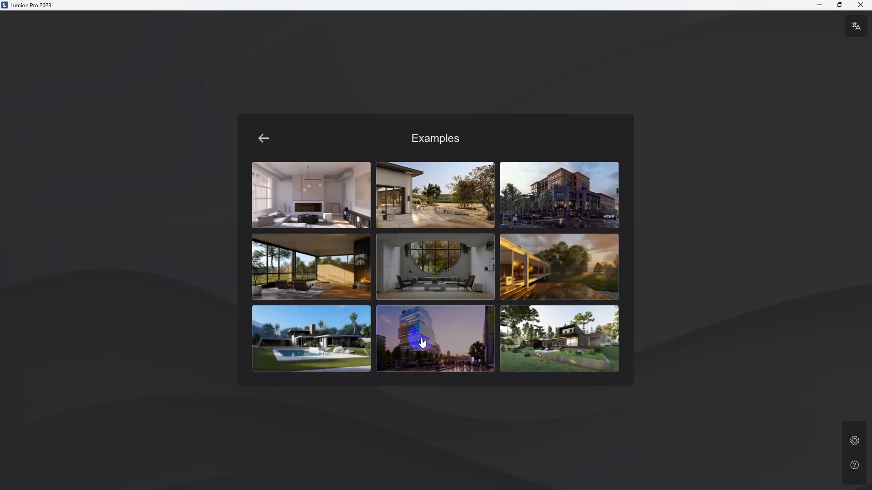
click(263, 140)
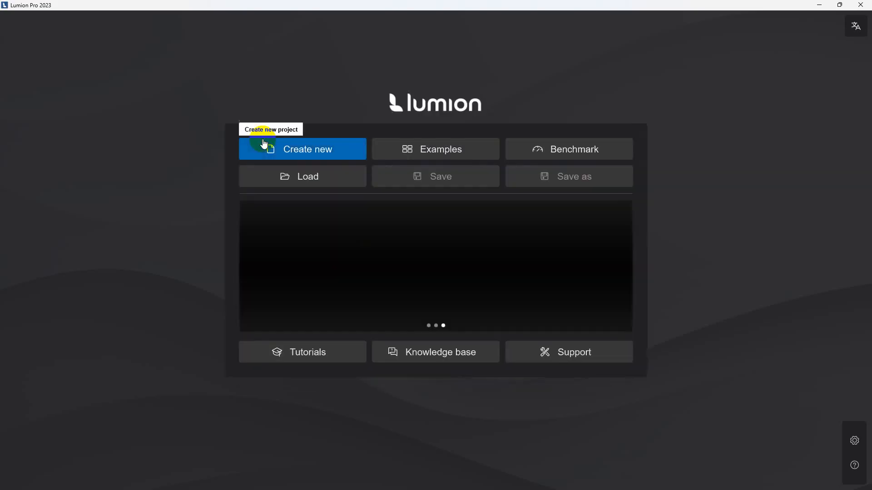
Show the environment templates available for a new project.
click(310, 158)
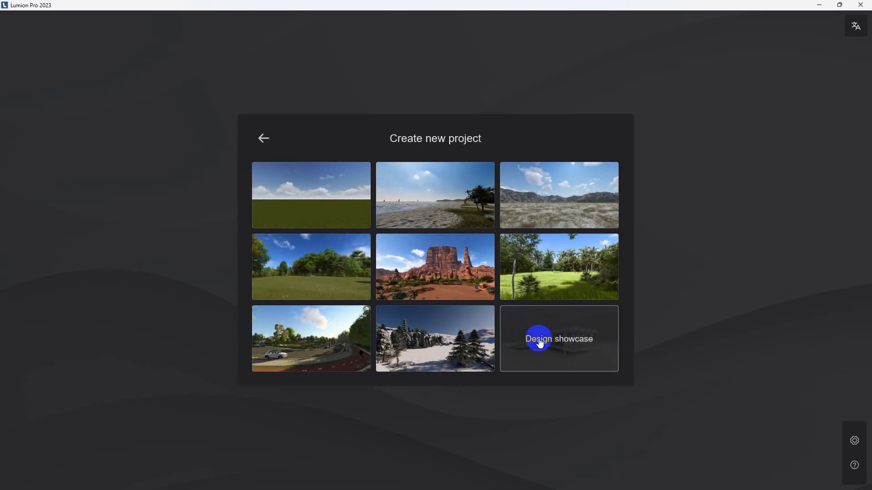
click(600, 349)
click(553, 353)
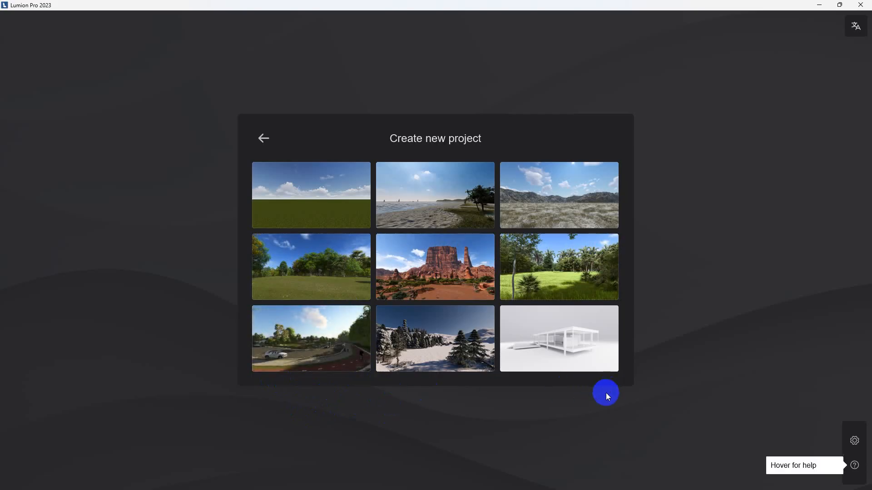
Switch to SketchUp to examine the building's lower floors and street frontage, then return to Lumion.
click(518, 480)
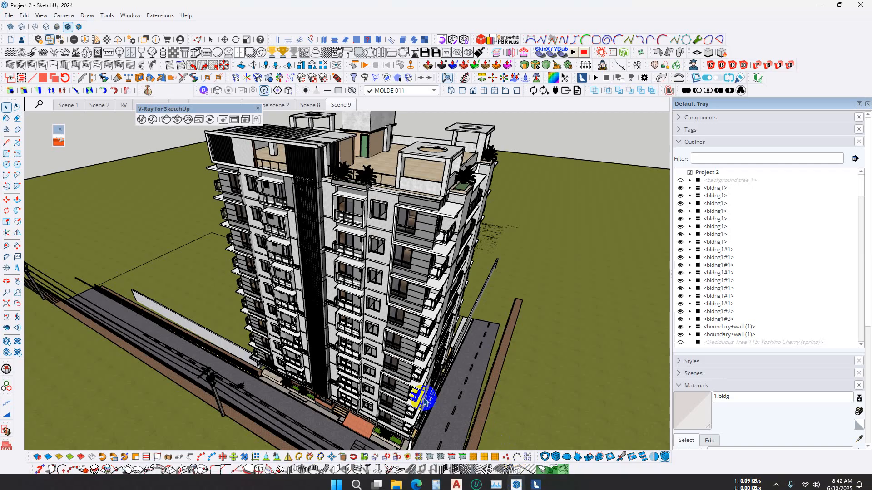
scroll(405, 321, down, 8)
scroll(378, 426, up, 6)
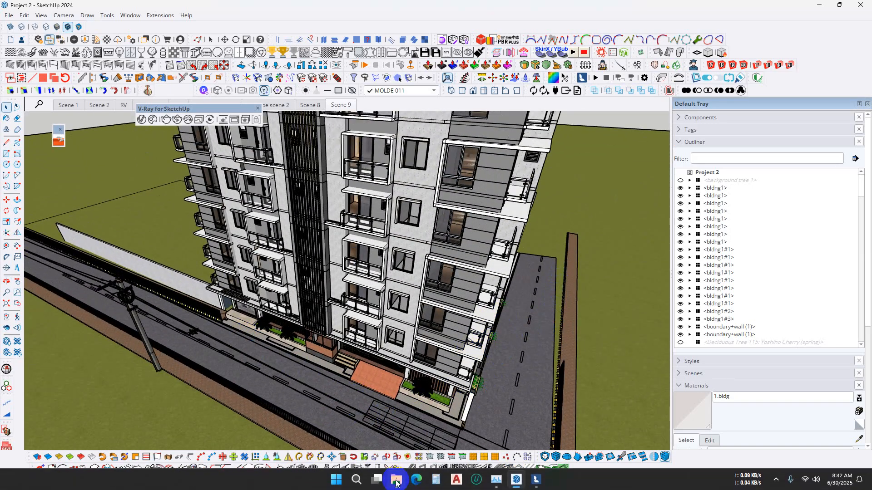
mouse_move(520, 484)
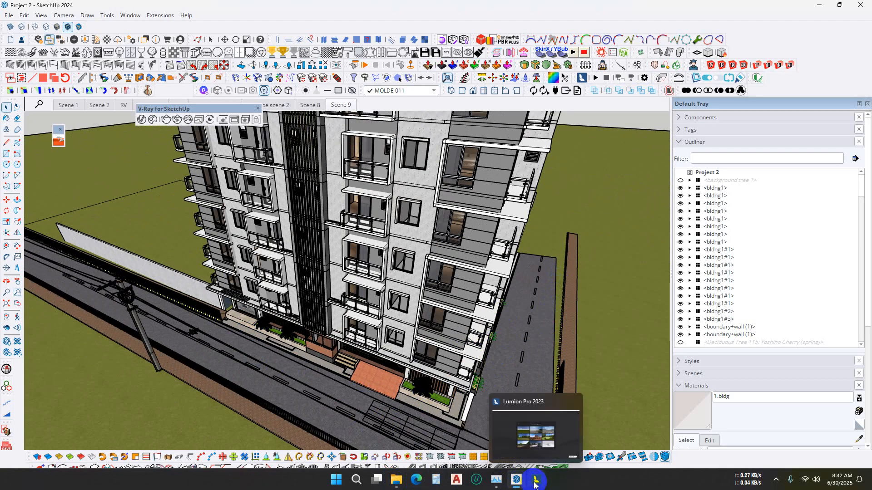
click(525, 434)
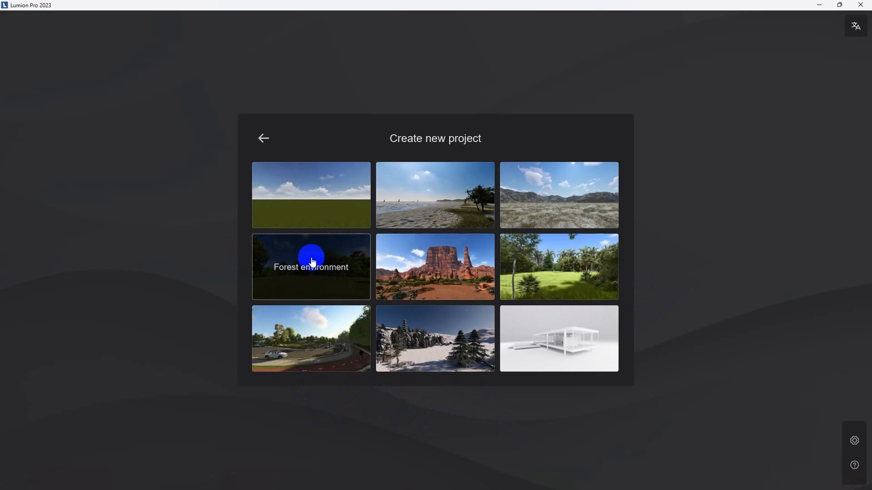
Create a new project from the grassy environment with palm trees and review its image quality settings.
click(573, 270)
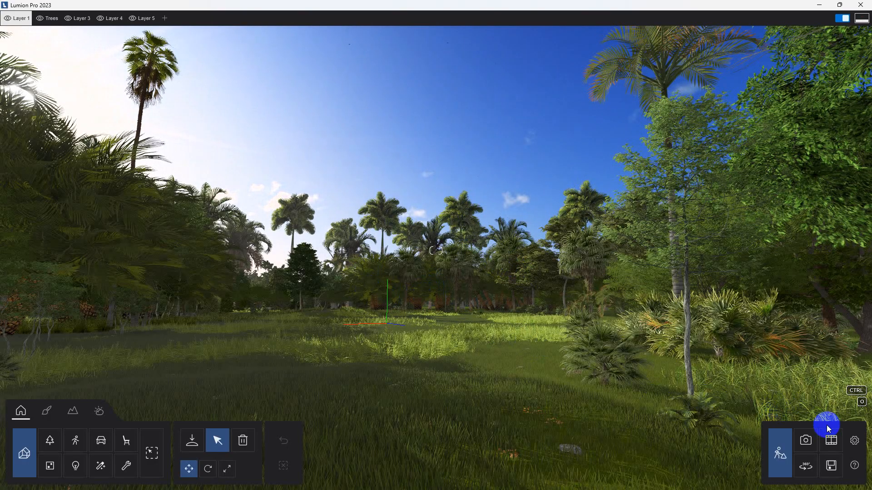
click(854, 443)
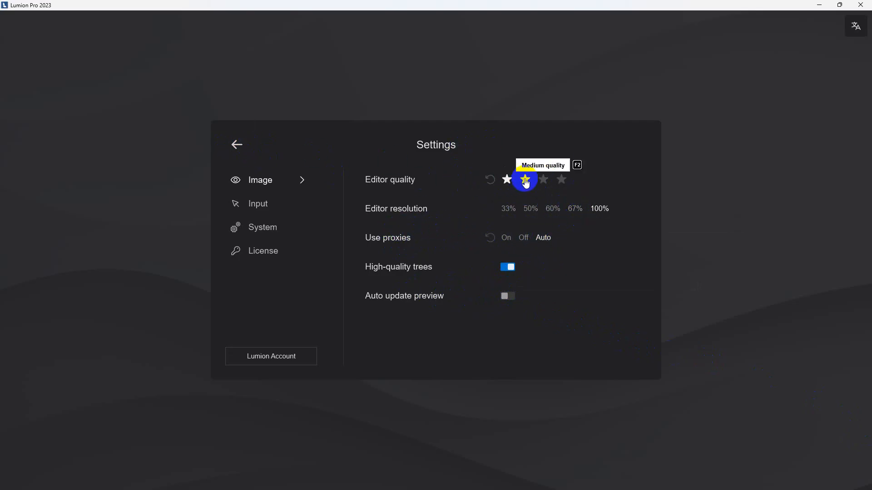
click(234, 152)
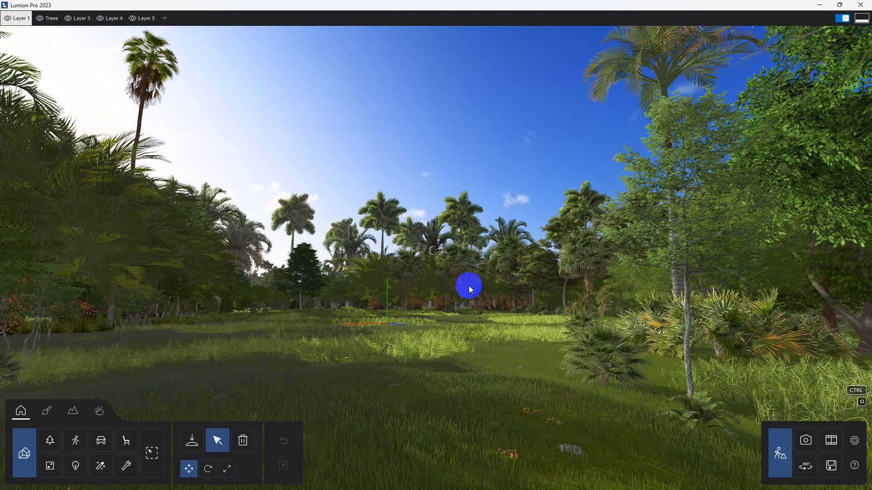
Navigate through the palm-tree scene and view the clearing from a raised viewpoint.
right_drag(478, 278, 460, 268)
key(w)
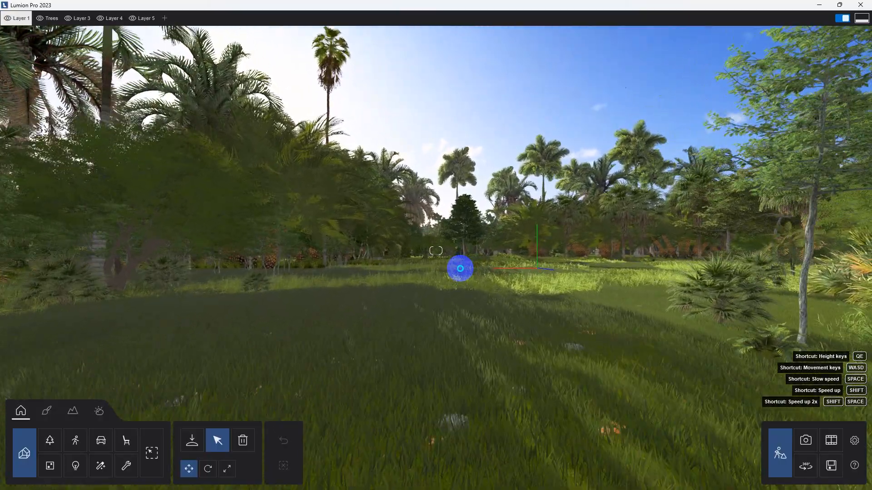
key(w)
key(Print)
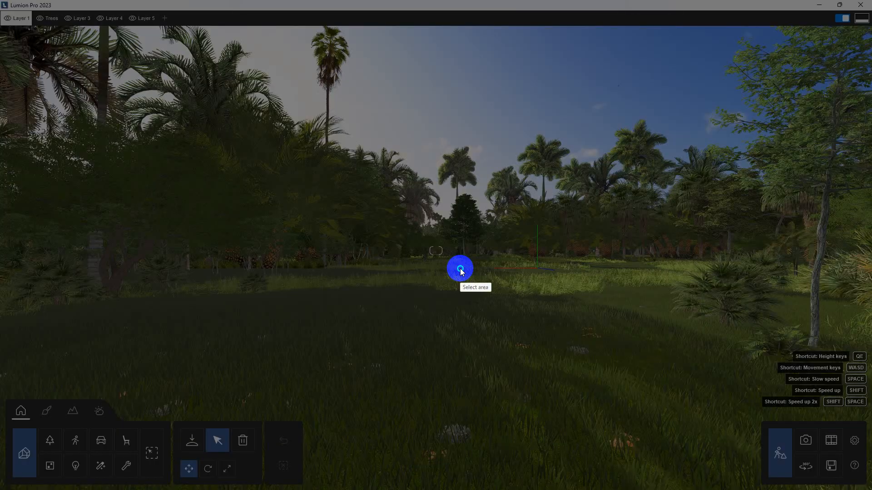
key(Escape)
key(w)
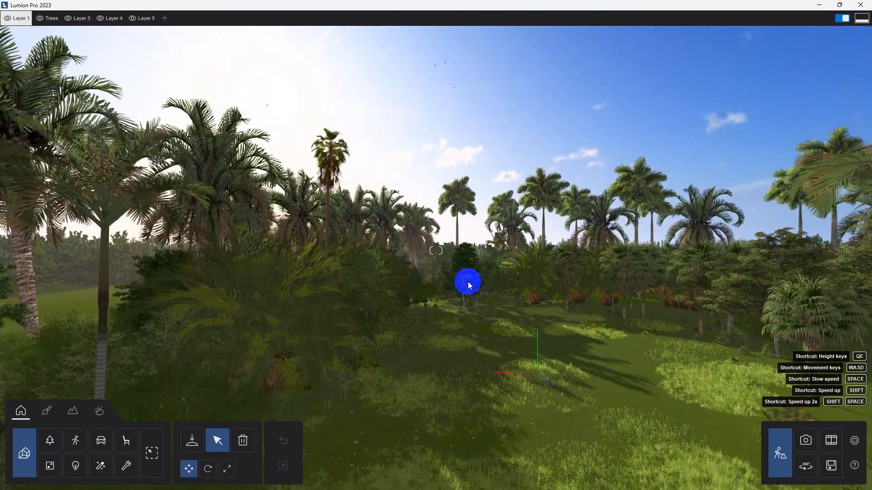
Exit the screenshot utility running in the system tray and return to the palm-tree scene.
mouse_move(652, 486)
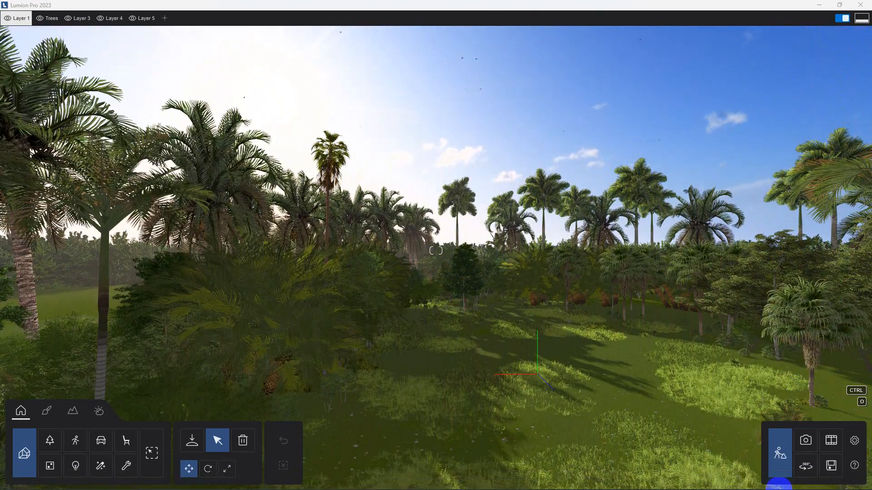
click(775, 484)
right_click(795, 417)
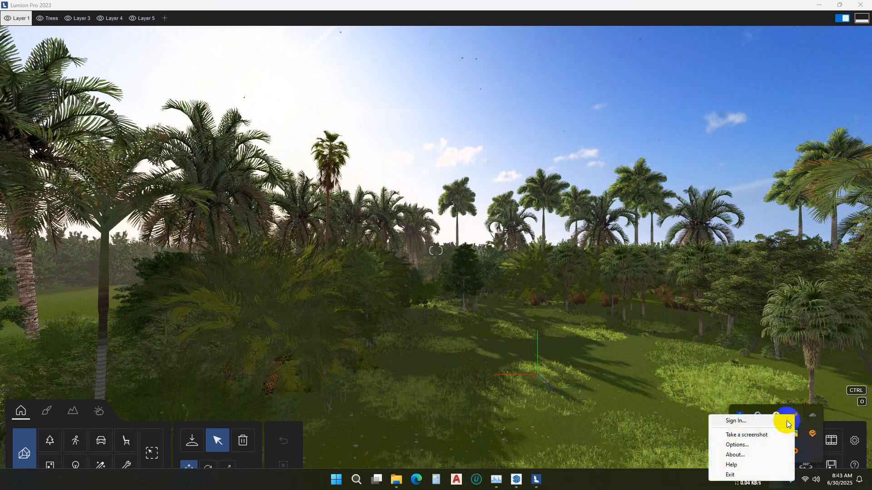
click(752, 476)
click(511, 327)
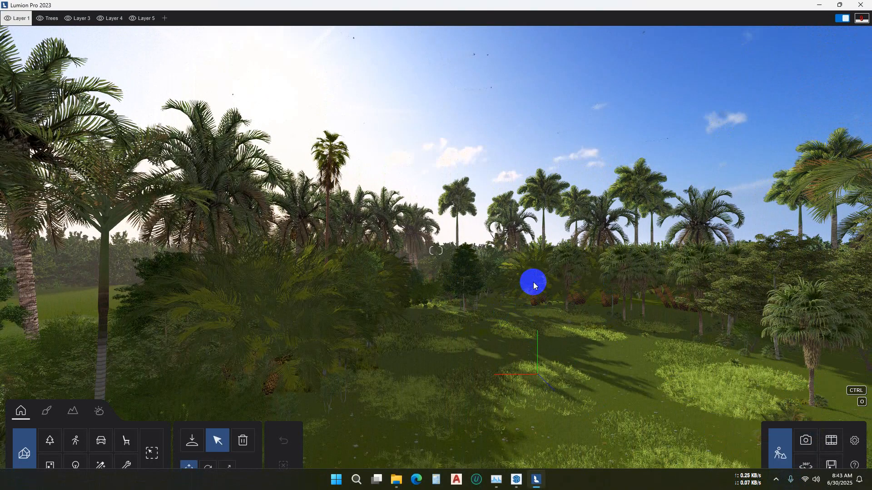
Move the camera sideways, forward, backward and vertically above the palm trees to survey the scene.
key(q)
key(s)
key(d)
right_drag(538, 280, 532, 276)
key(d)
key(a)
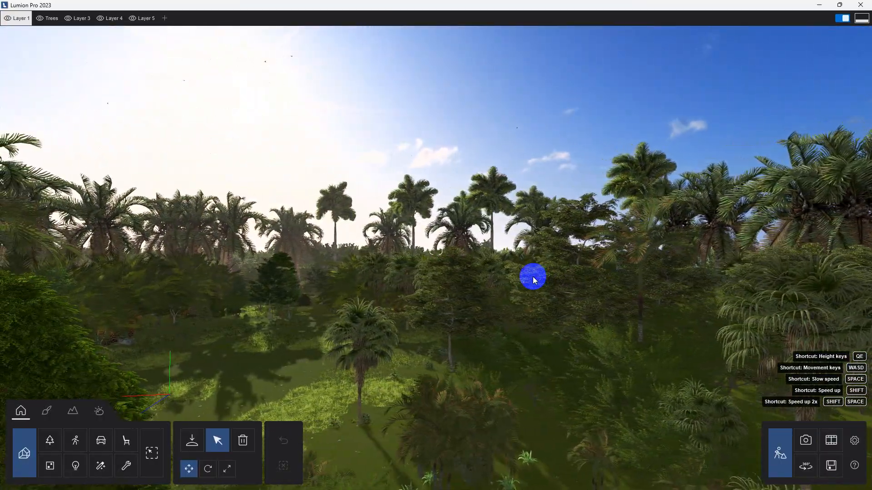
key(a)
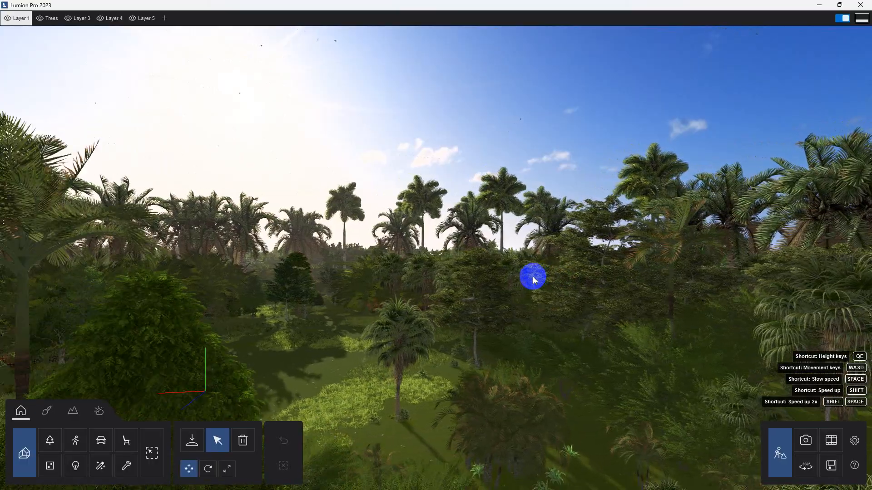
key(s)
key(w)
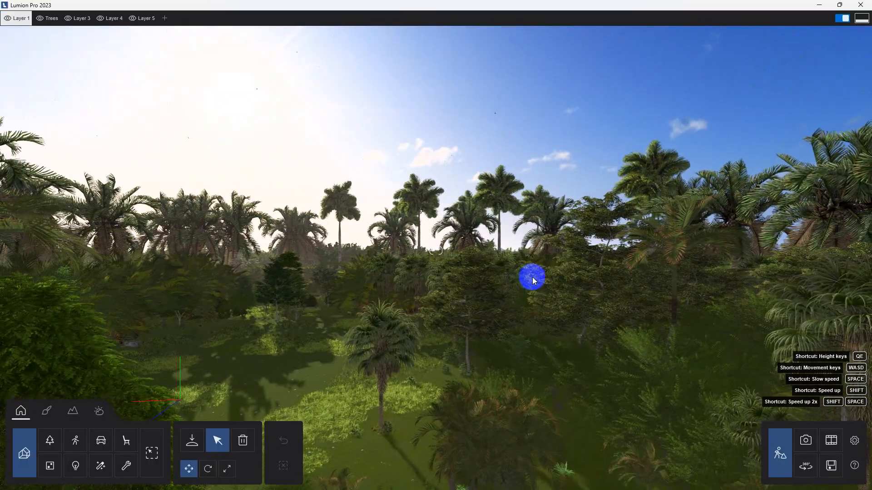
key(s)
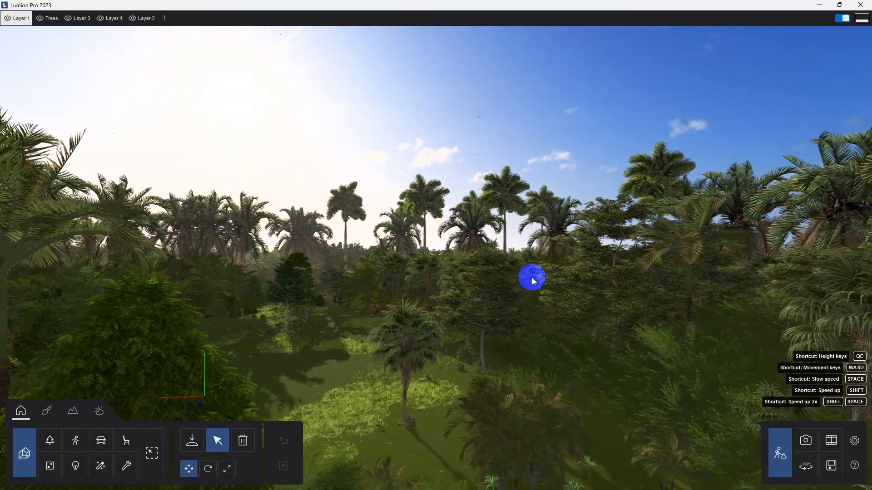
key(w)
key(w)
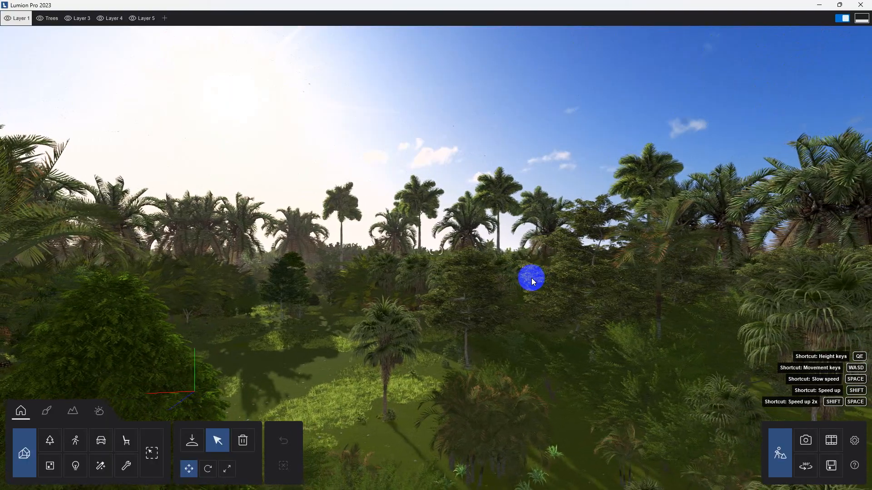
key(w)
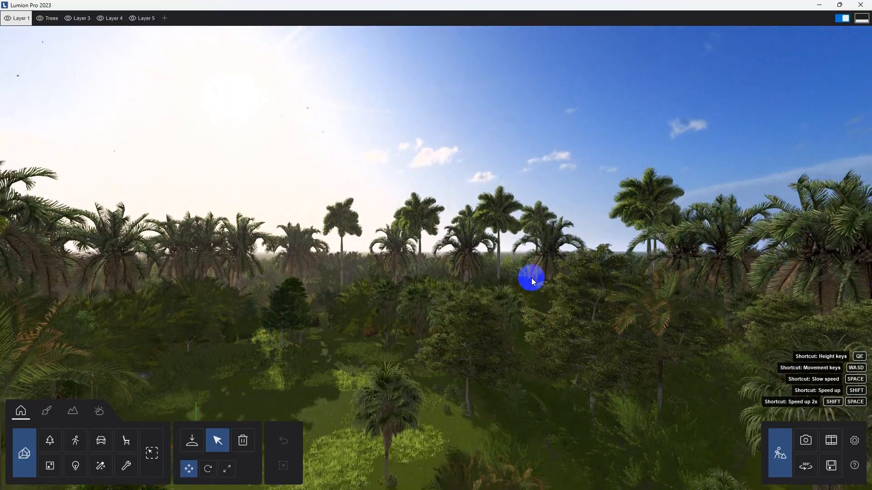
Turn and orbit the view around the palm forest and descend to the open grass close to the ground.
key(ctrl+0)
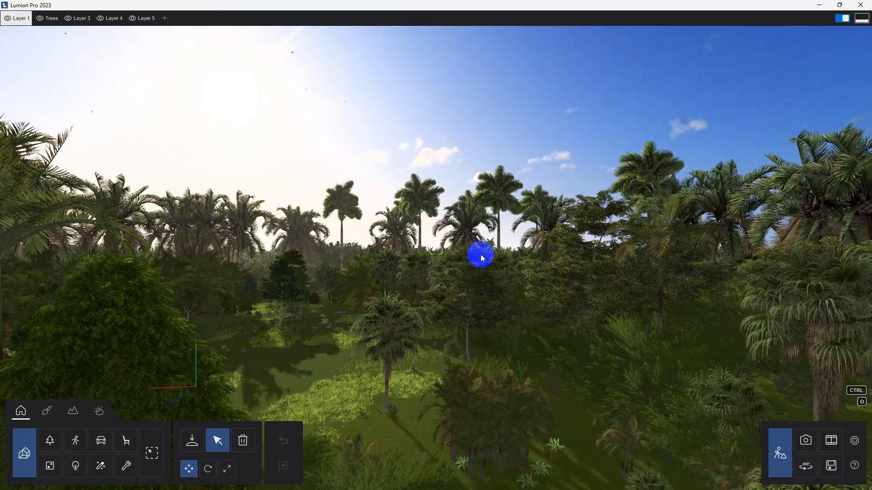
right_drag(473, 286, 530, 268)
key(ctrl+0)
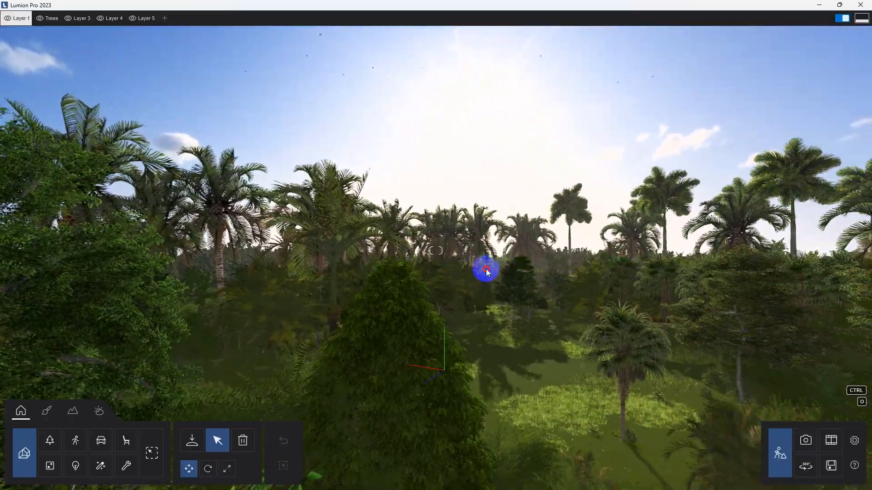
key(w)
right_drag(454, 253, 6, 356)
key(s)
key(w)
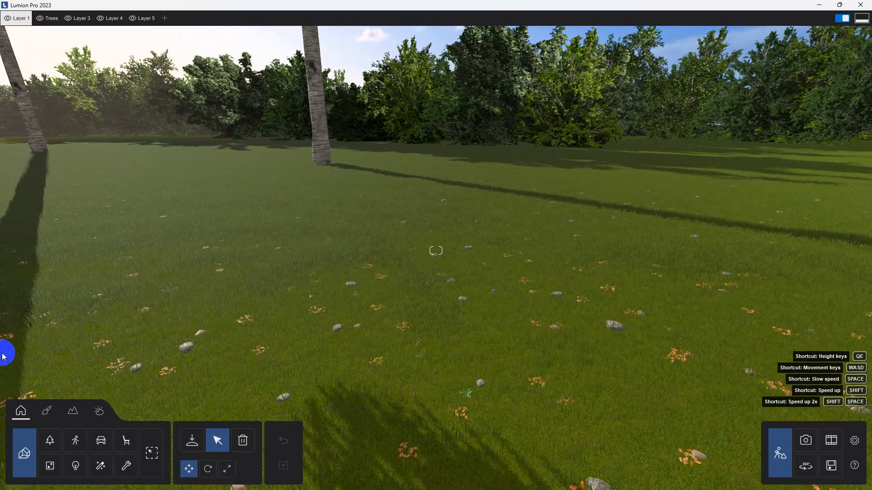
Assign striped green grass to the third landscape texture slot and paint patches of grey rock and striped grass on the lawn.
click(68, 417)
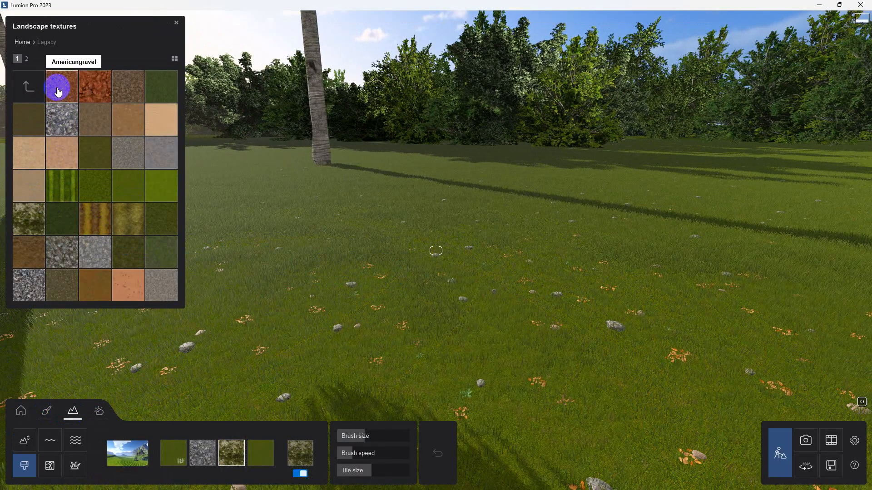
click(63, 186)
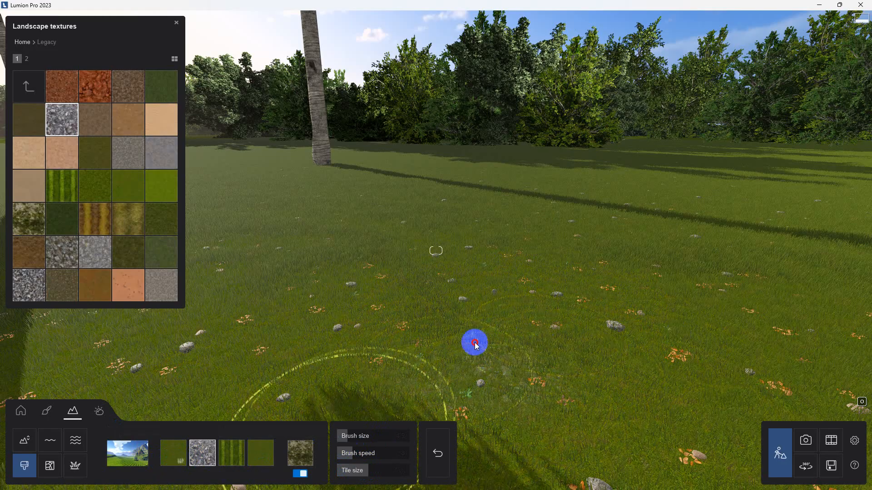
mouse_move(475, 344)
mouse_down()
mouse_move(516, 312)
mouse_move(448, 343)
mouse_move(342, 453)
mouse_up()
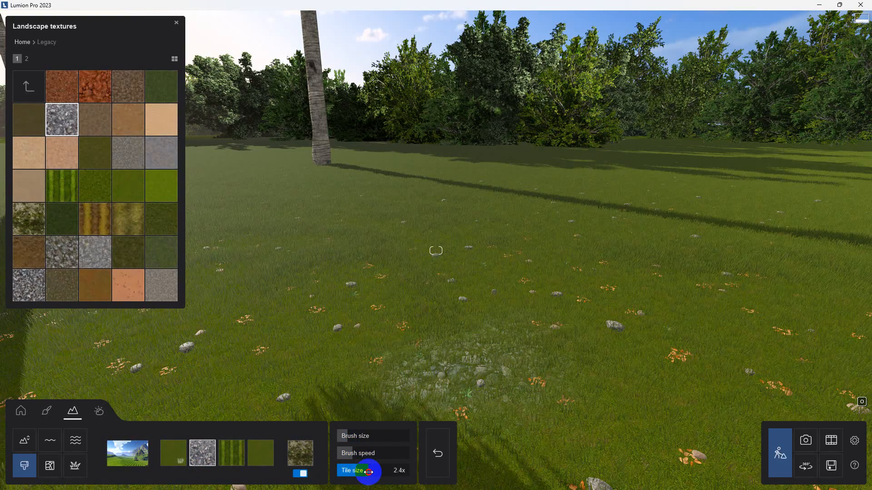
mouse_move(476, 380)
mouse_down()
mouse_move(467, 327)
mouse_move(440, 325)
mouse_move(505, 312)
mouse_move(391, 310)
mouse_move(436, 309)
mouse_move(346, 356)
mouse_move(505, 295)
mouse_move(492, 307)
mouse_up()
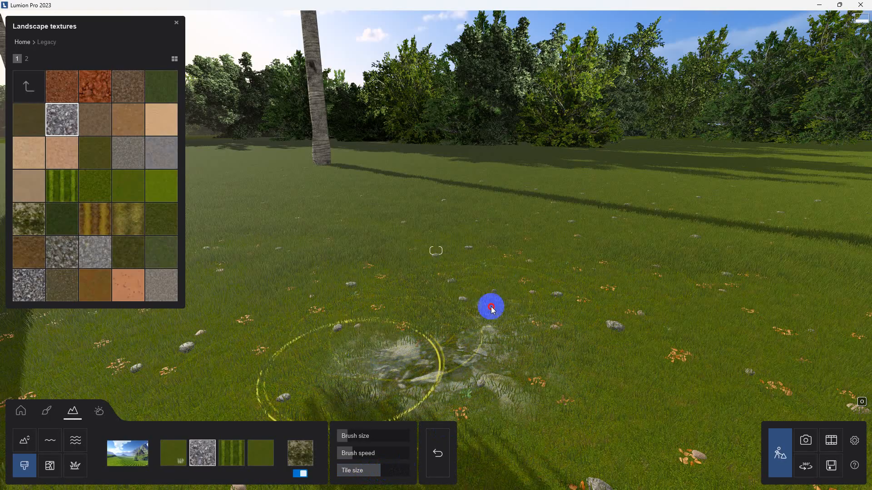
click(230, 451)
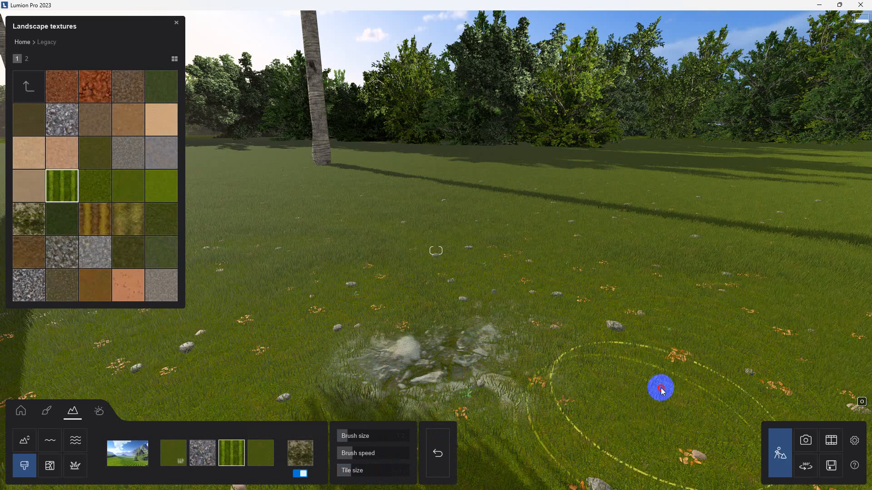
mouse_move(653, 399)
mouse_down()
mouse_move(691, 311)
mouse_move(648, 375)
mouse_move(591, 399)
mouse_move(628, 396)
mouse_move(564, 420)
mouse_move(755, 339)
mouse_move(483, 487)
mouse_move(453, 475)
mouse_move(568, 442)
mouse_move(706, 381)
mouse_move(422, 418)
mouse_up()
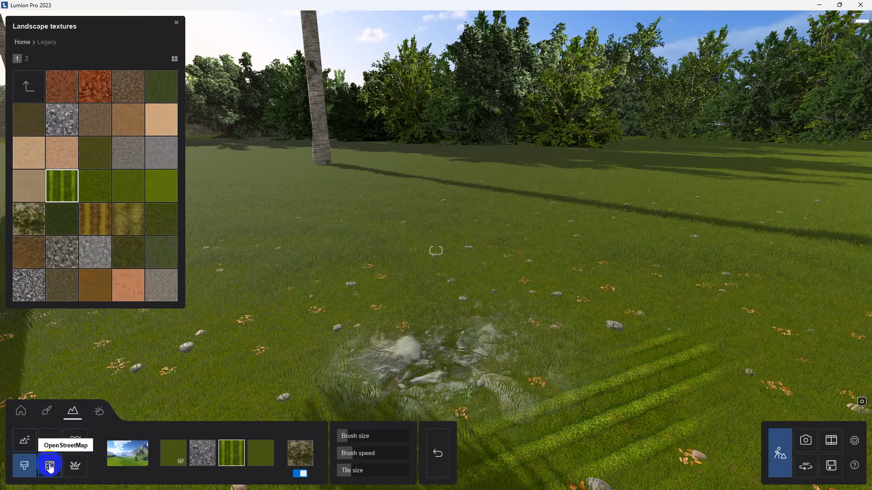
Reduce the landscape grass size, height and wildness to their minimum, checking the lawn close up.
click(76, 464)
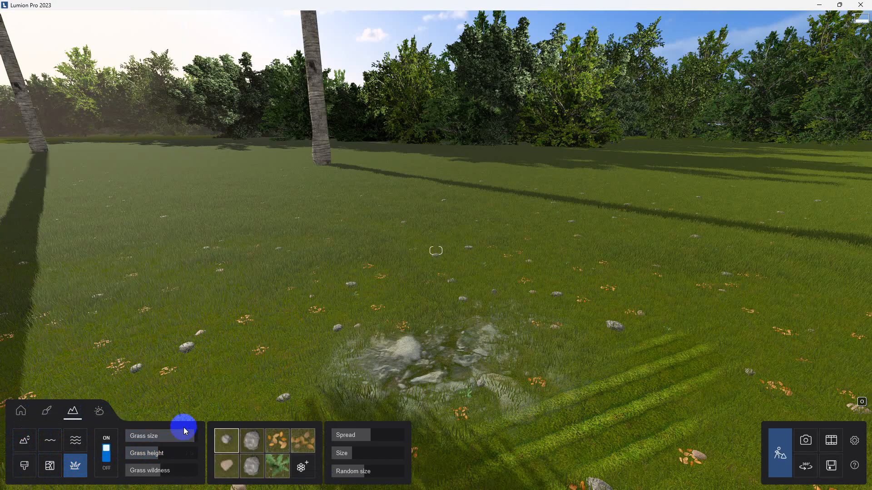
drag(183, 433, 22, 438)
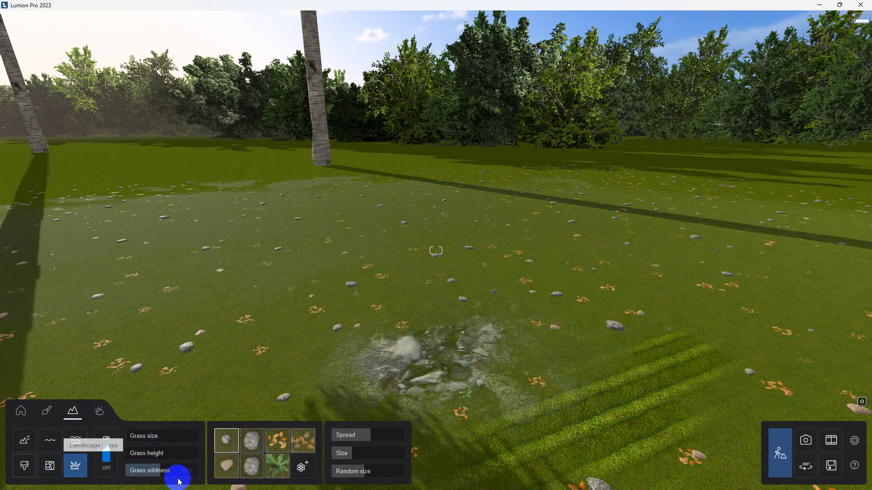
drag(161, 472, 2, 485)
click(569, 322)
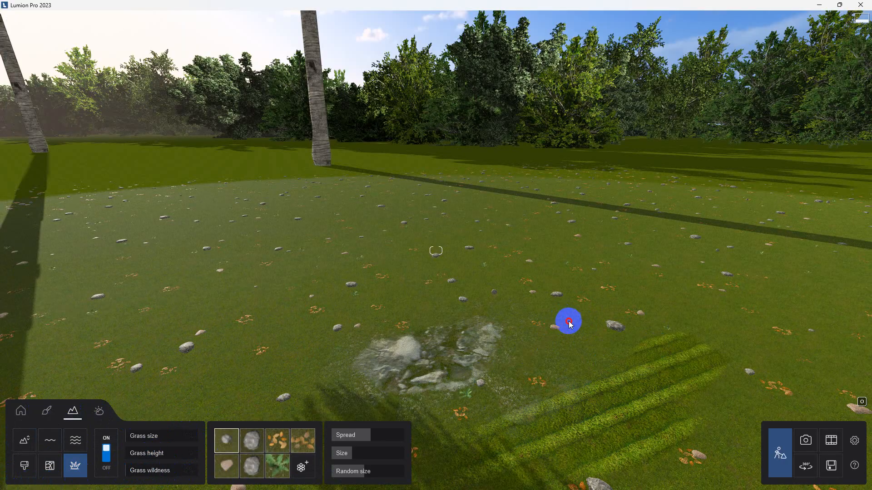
right_drag(518, 376, 381, 335)
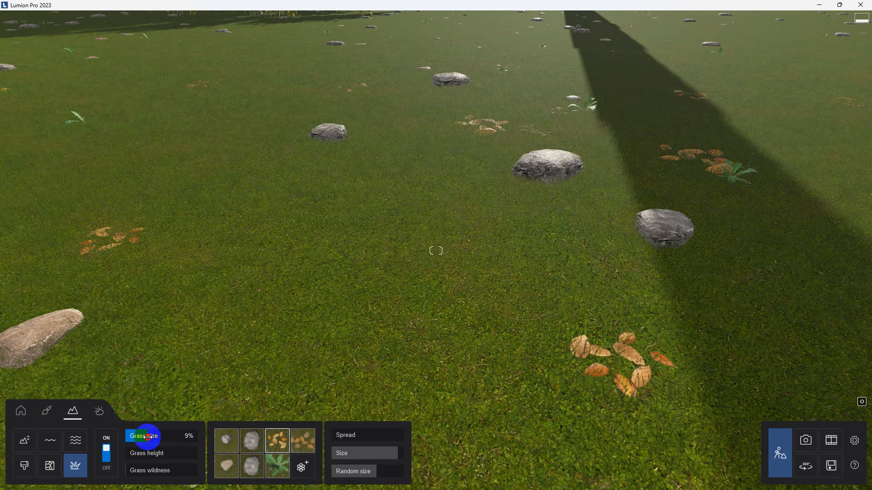
drag(146, 437, 72, 432)
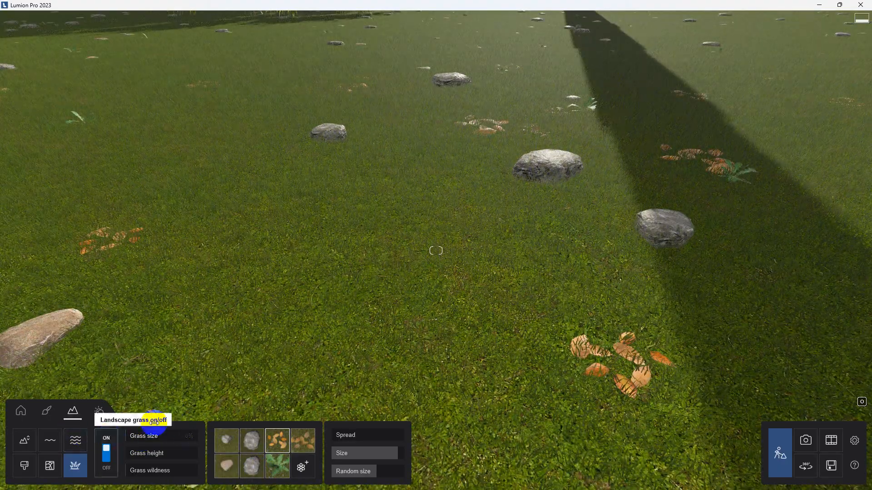
Apply the landscape preset with orange and green field stripes to the terrain.
click(29, 466)
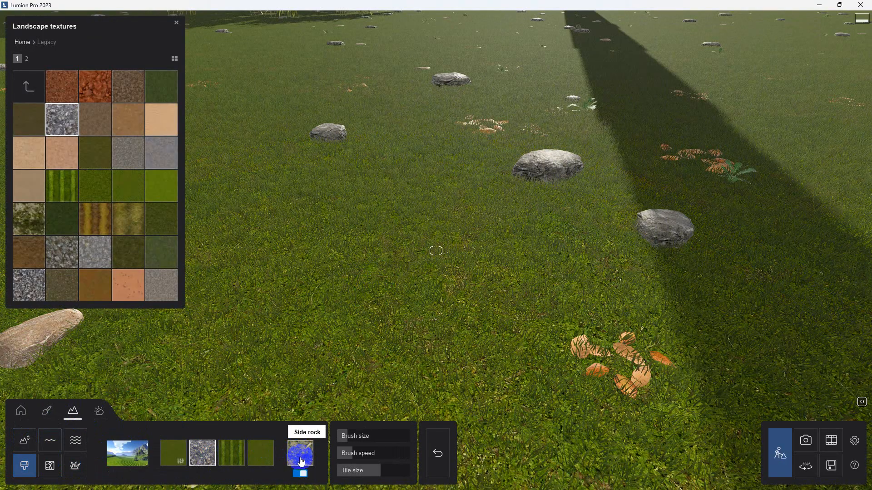
click(125, 460)
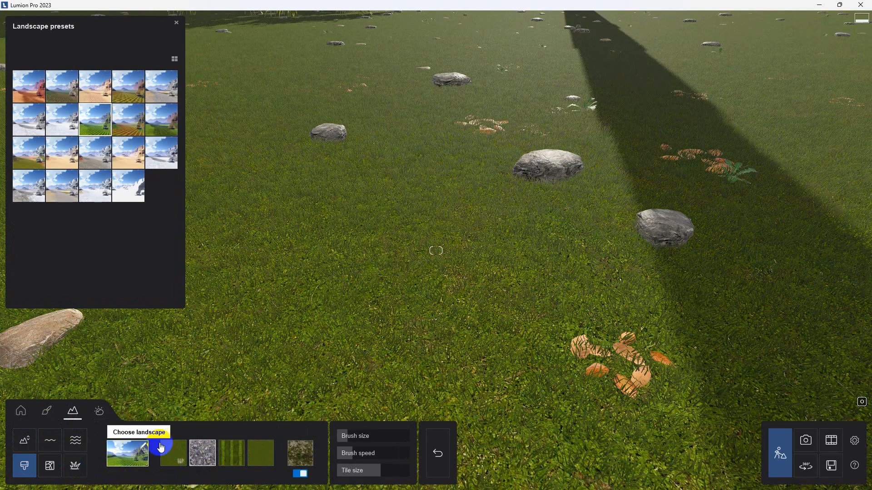
click(133, 122)
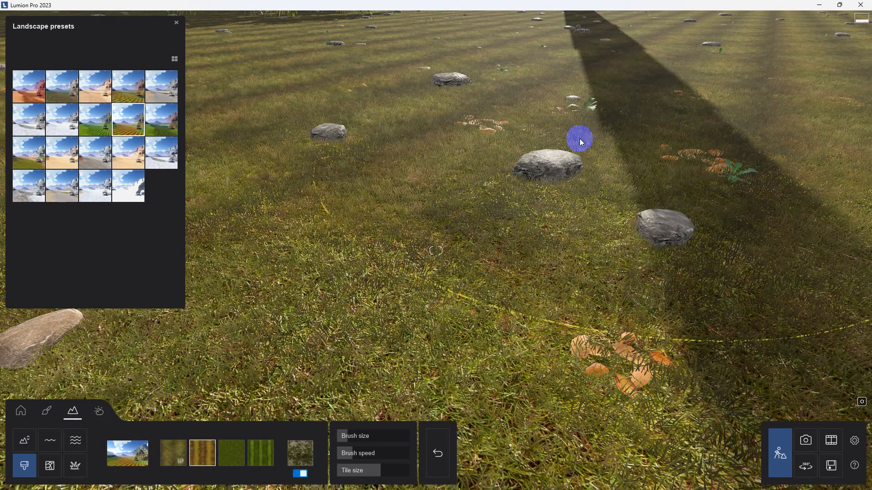
right_drag(579, 139, 537, 178)
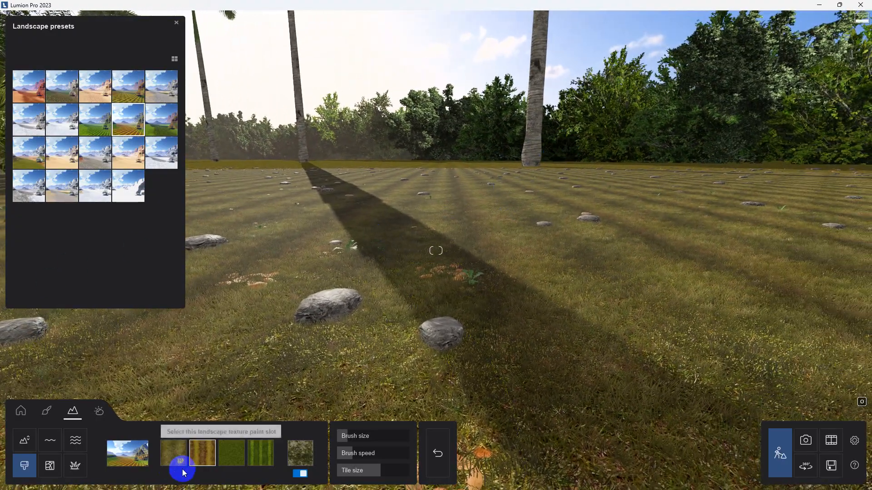
Switch the terrain to the brown-soil landscape preset and paint a wide patch with its fourth, yellowish-brown texture.
click(125, 460)
click(128, 196)
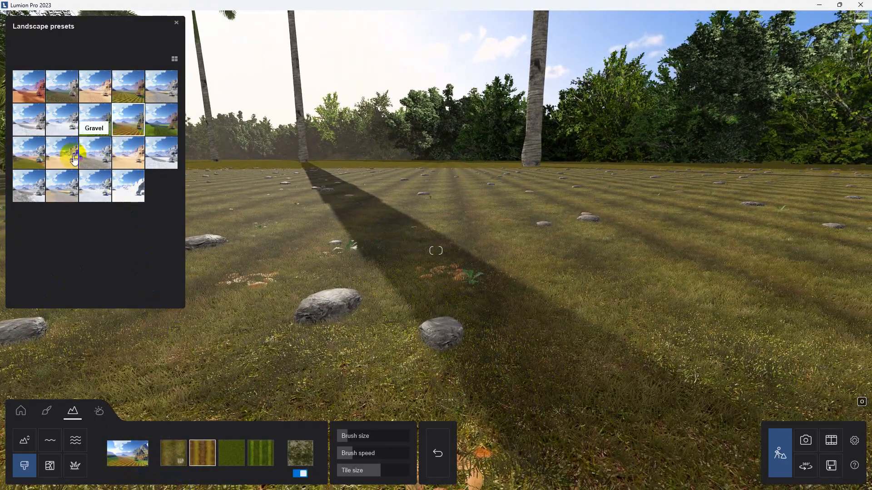
right_drag(252, 245, 469, 295)
key(s)
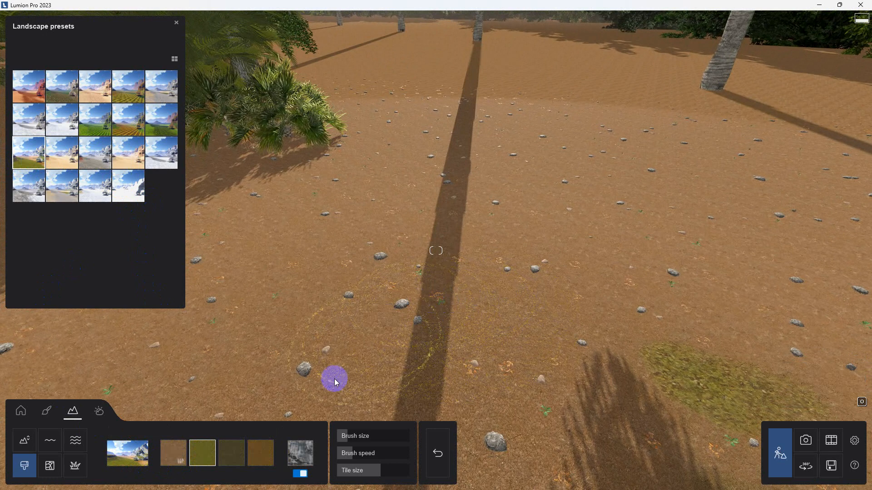
click(260, 454)
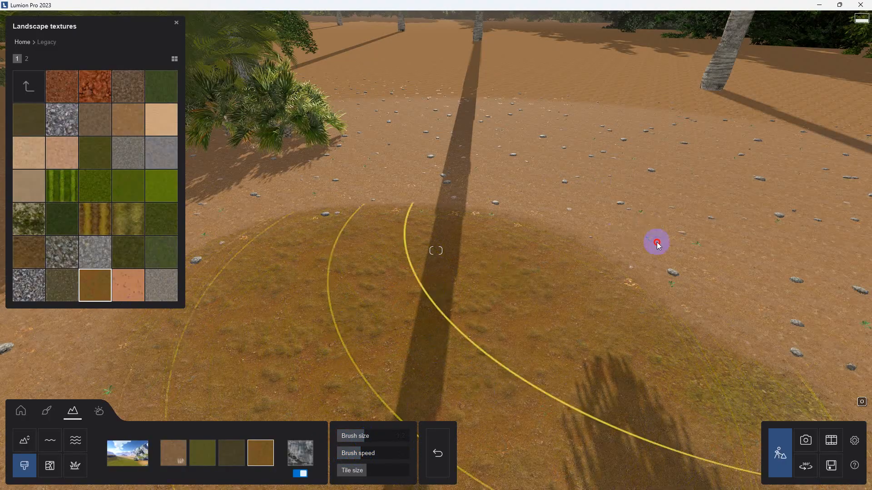
mouse_move(658, 245)
mouse_down()
mouse_move(428, 216)
mouse_move(450, 186)
mouse_move(550, 192)
mouse_move(668, 284)
mouse_move(367, 380)
mouse_move(447, 313)
mouse_up()
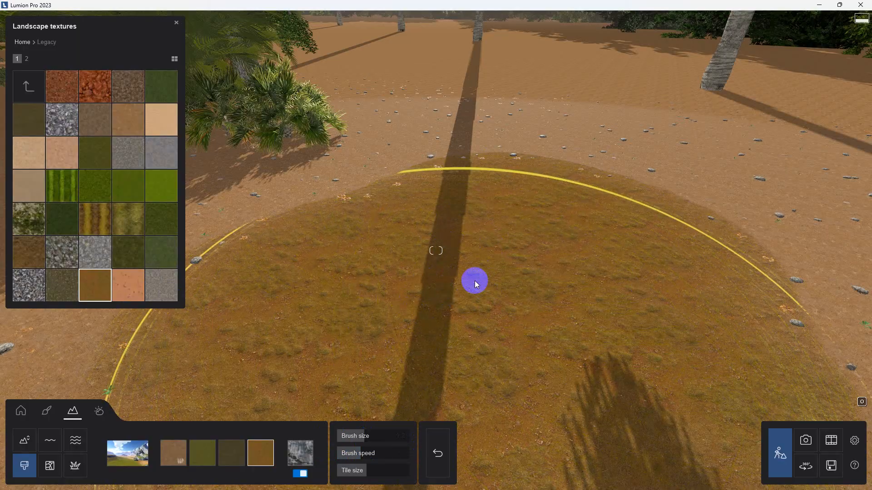
Raise a large rocky mound beside the painted patch and a narrower peak next to it with a smaller brush.
click(22, 441)
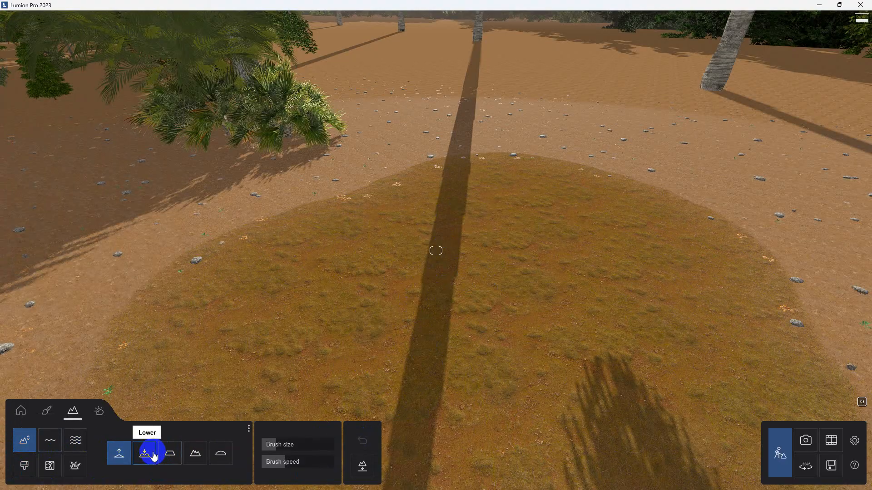
scroll(413, 356, down, 5)
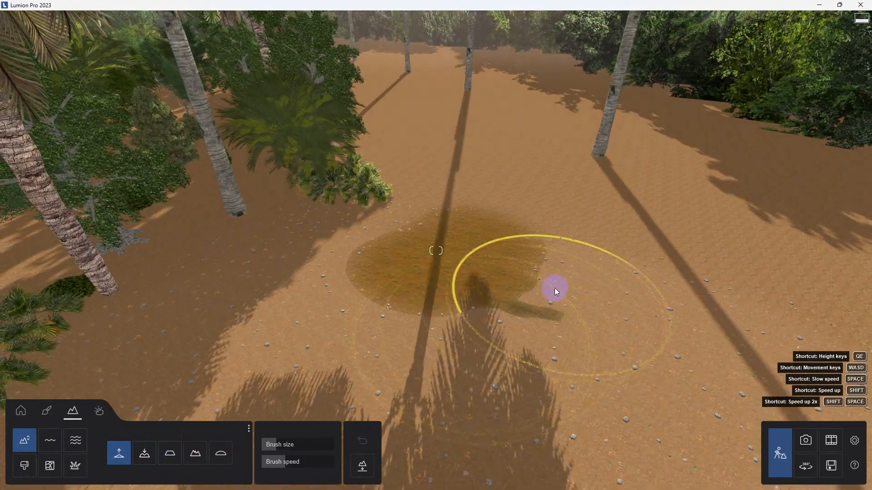
mouse_move(555, 290)
mouse_down()
mouse_move(583, 268)
mouse_move(440, 298)
mouse_up()
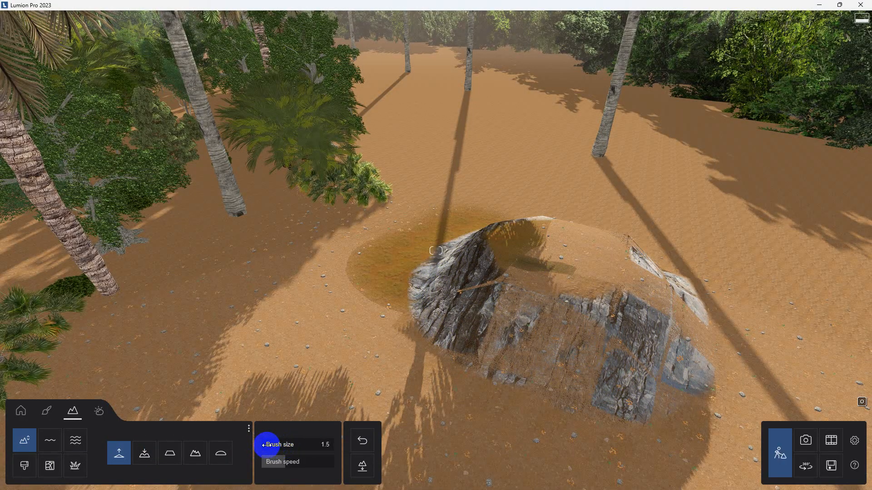
mouse_move(299, 338)
mouse_down()
mouse_move(325, 350)
mouse_move(350, 335)
mouse_move(338, 323)
mouse_up()
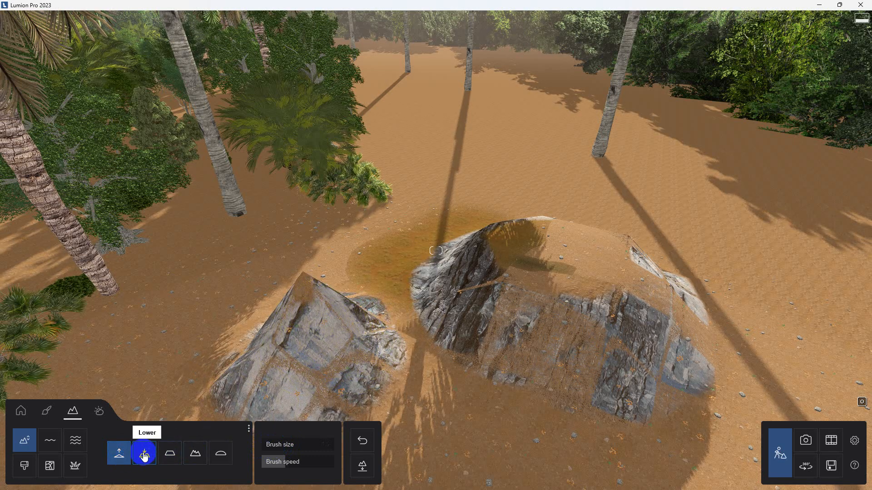
Lower the terrain across both rocky mounds to dig a deep rocky pit in their place.
mouse_move(273, 412)
mouse_down()
mouse_move(307, 312)
mouse_move(340, 383)
mouse_move(390, 348)
mouse_move(523, 289)
mouse_move(514, 251)
mouse_move(679, 313)
mouse_move(570, 311)
mouse_move(605, 324)
mouse_move(452, 389)
mouse_move(461, 292)
mouse_move(504, 255)
mouse_move(498, 343)
mouse_move(550, 437)
mouse_move(509, 432)
mouse_move(510, 417)
mouse_move(391, 429)
mouse_move(362, 390)
mouse_move(369, 403)
mouse_move(449, 424)
mouse_move(593, 399)
mouse_move(543, 344)
mouse_up()
right_drag(543, 345, 543, 348)
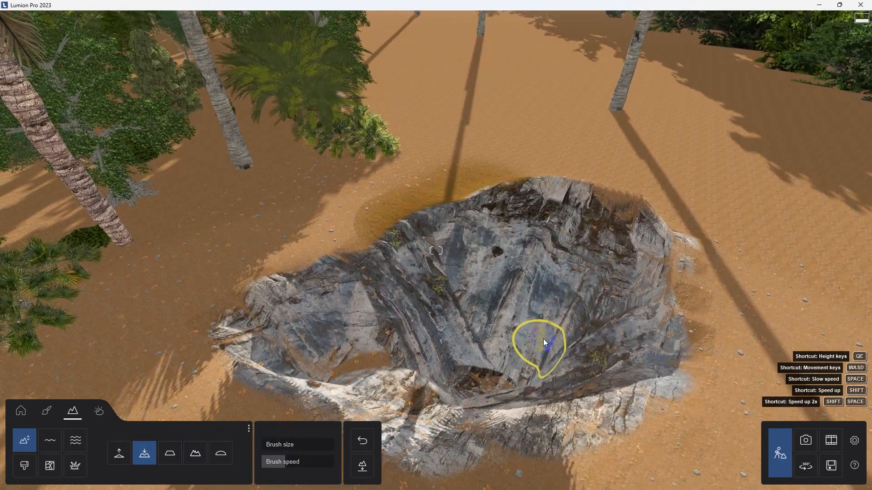
mouse_move(547, 347)
mouse_down()
mouse_move(654, 287)
mouse_move(552, 421)
mouse_move(459, 417)
mouse_move(419, 399)
mouse_move(539, 285)
mouse_move(557, 204)
mouse_move(584, 219)
mouse_move(606, 187)
mouse_move(482, 213)
mouse_move(640, 202)
mouse_move(673, 261)
mouse_move(592, 216)
mouse_move(272, 406)
mouse_up()
Flatten parts of the pit's walls and rim, and roughen its edges with jitter strokes.
drag(334, 398, 636, 314)
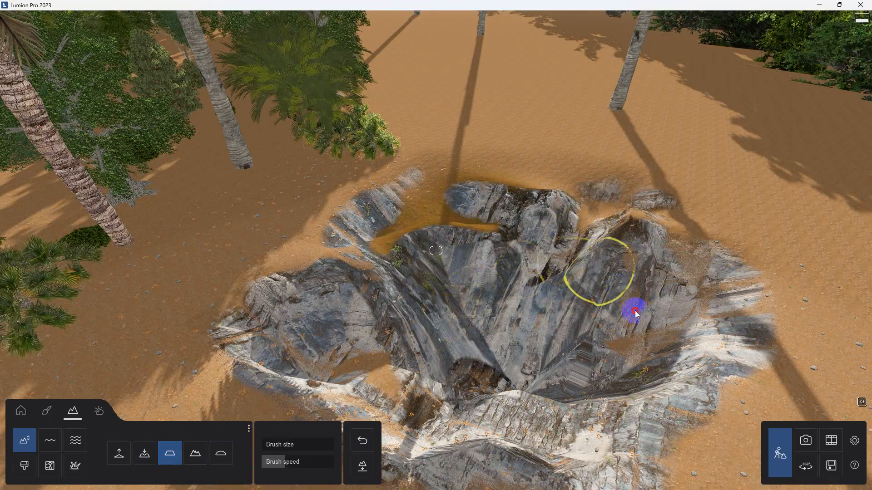
mouse_move(643, 268)
mouse_down()
mouse_move(664, 244)
mouse_move(672, 287)
mouse_up()
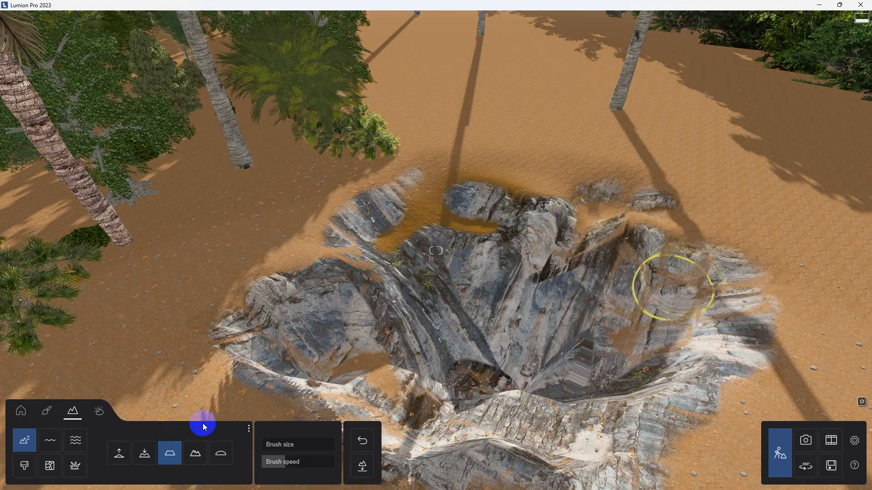
drag(579, 255, 679, 292)
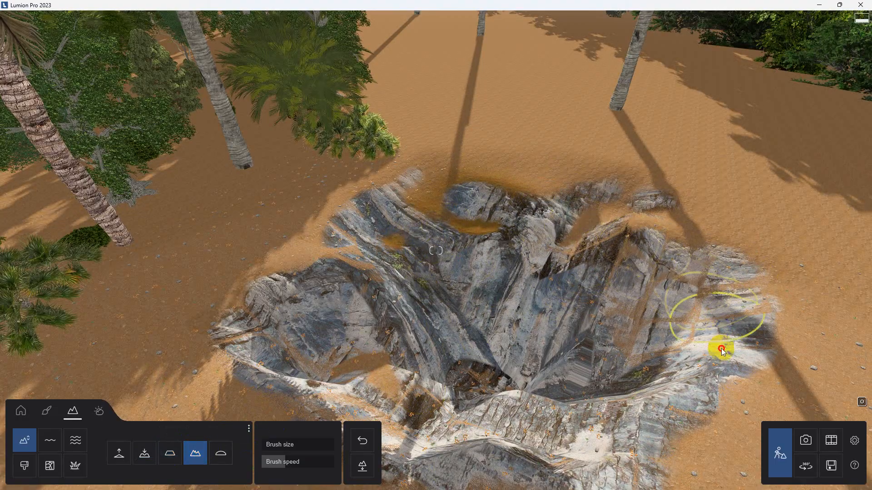
drag(722, 351, 691, 287)
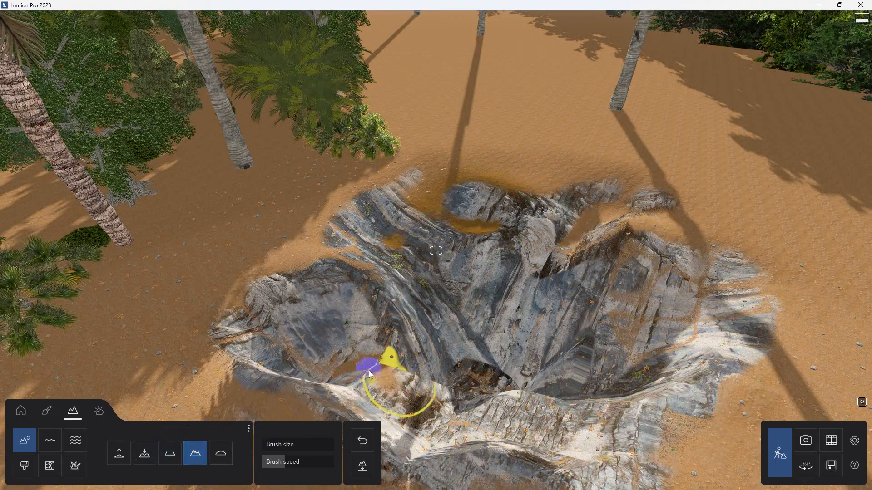
Turn on the ocean and set its water level to -1 so the pit fills with water.
click(76, 446)
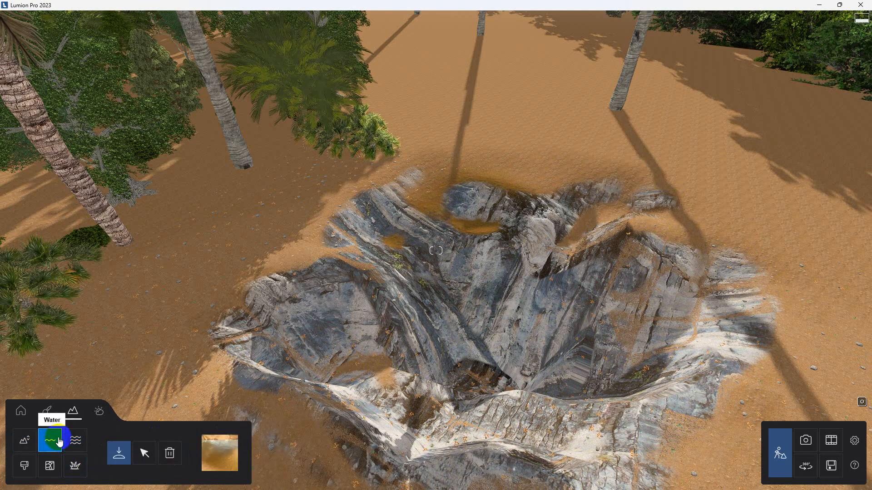
click(105, 451)
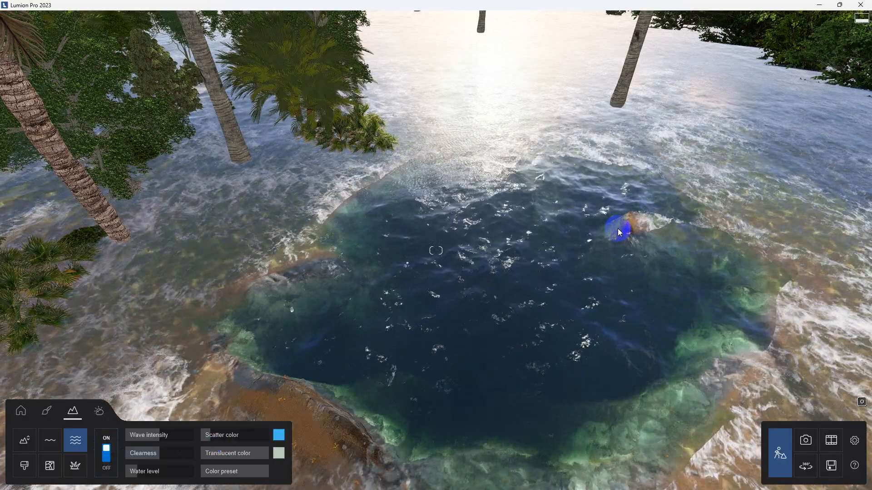
drag(158, 469, 135, 472)
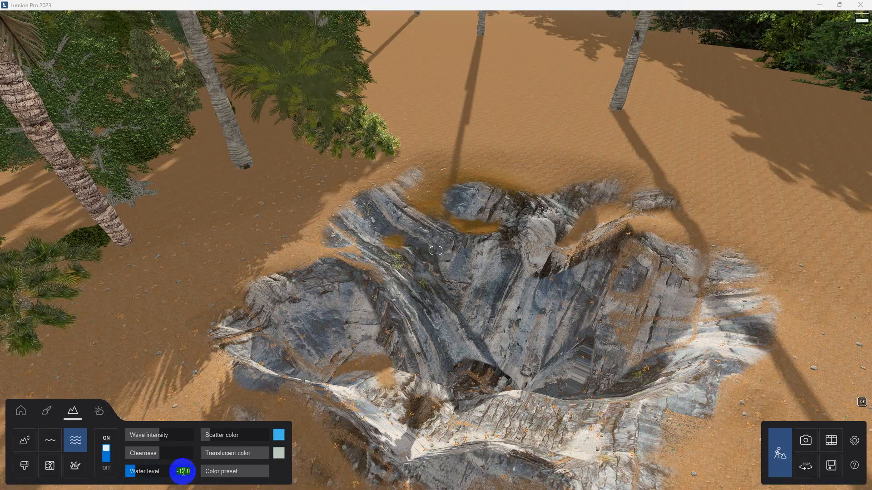
text(-5)
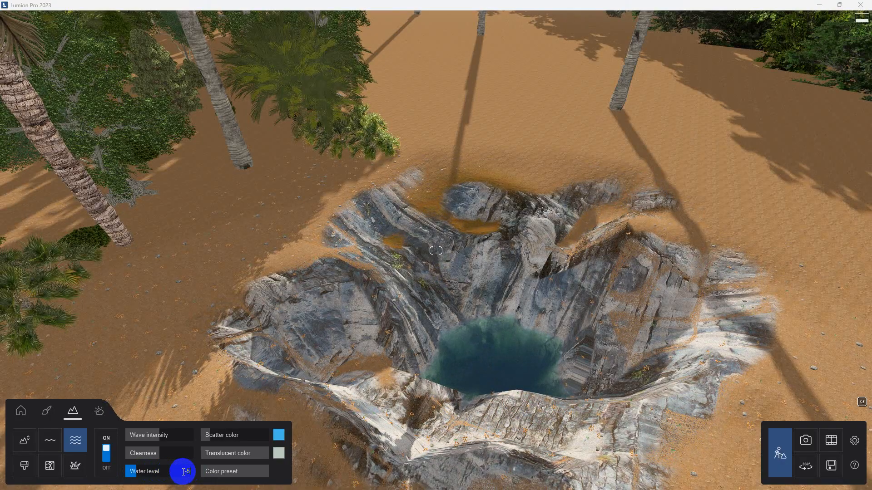
key(BackSpace)
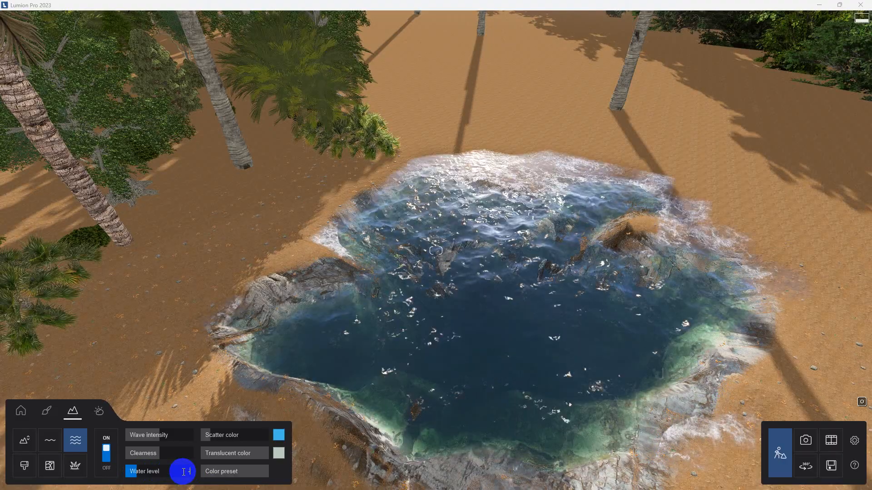
text(1)
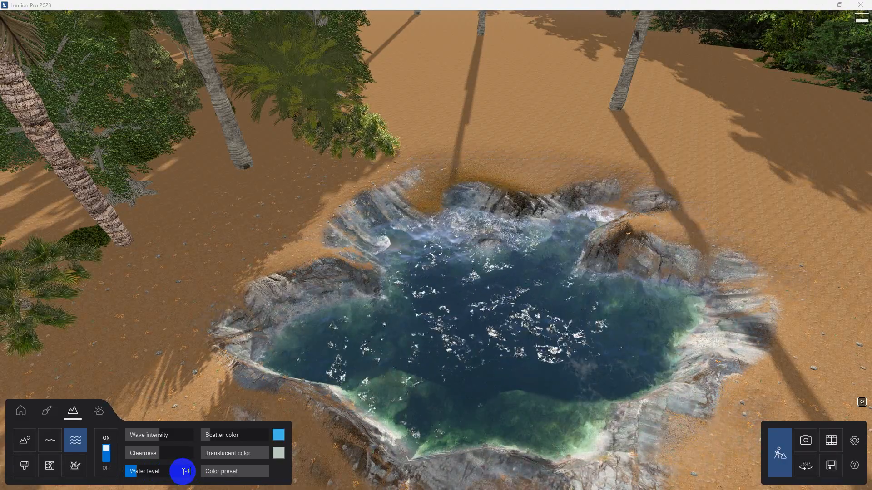
Set the ocean's scatter color to a very dark blue and inspect the pool from several viewpoints.
right_drag(438, 278, 461, 298)
key(w)
key(s)
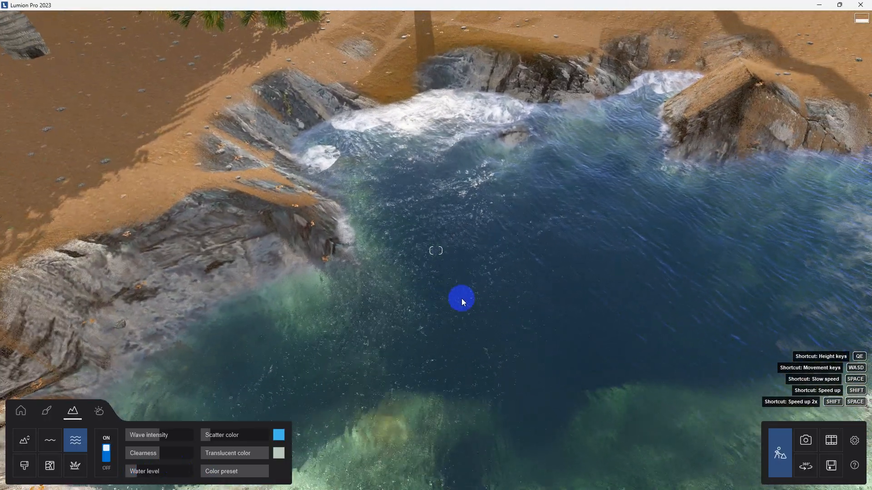
click(278, 436)
mouse_move(338, 409)
mouse_down()
mouse_move(368, 372)
mouse_move(354, 468)
mouse_move(309, 460)
mouse_move(328, 453)
mouse_up()
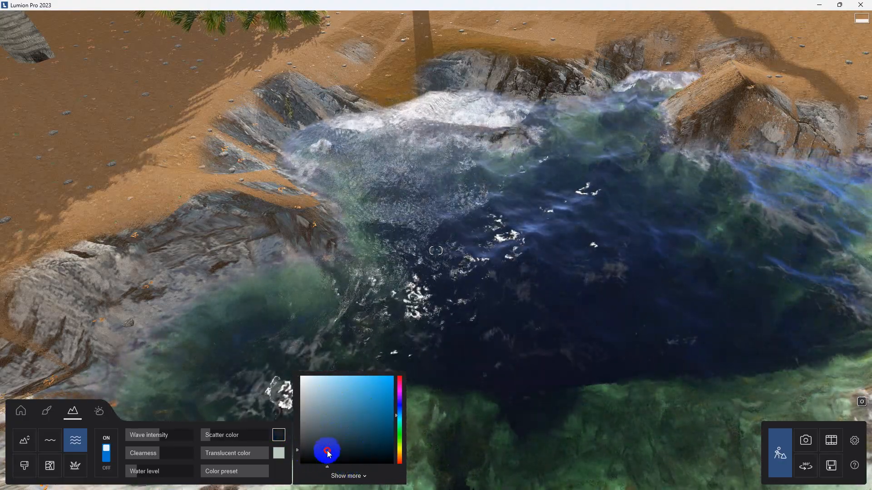
key(s)
right_drag(438, 380, 514, 293)
key(w)
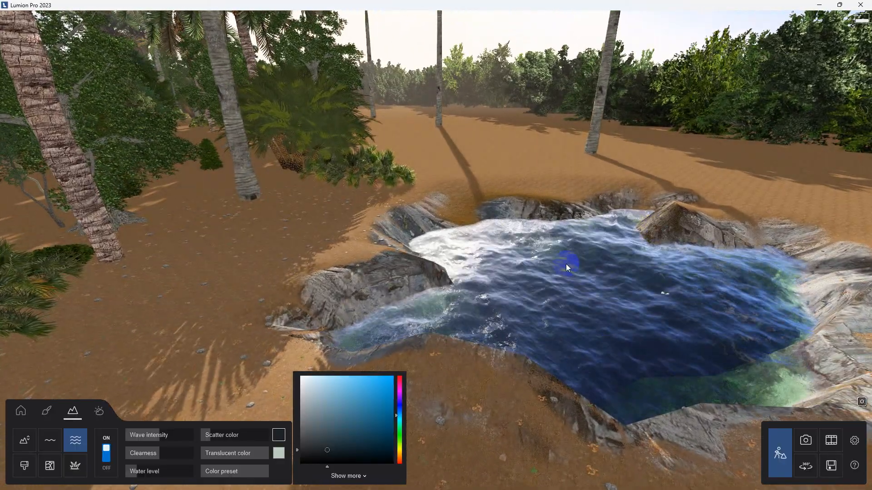
right_drag(566, 267, 614, 247)
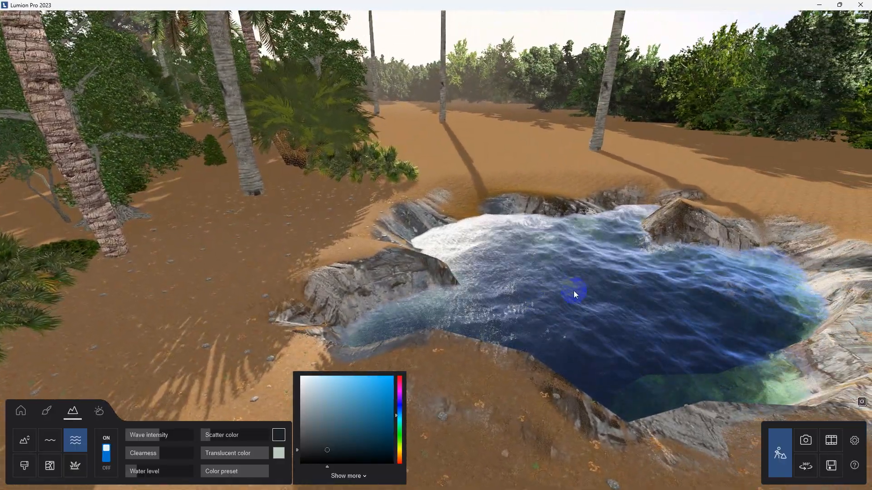
right_drag(546, 281, 547, 274)
right_drag(483, 222, 480, 220)
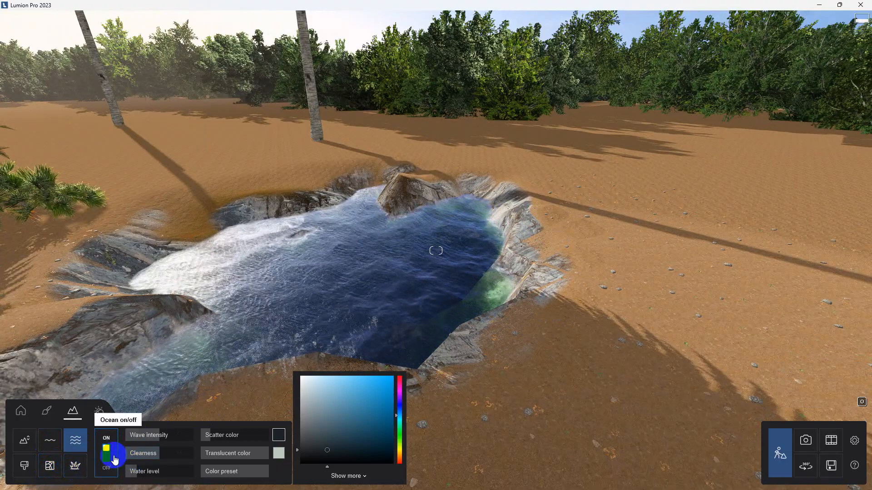
Rotate the sun direction to just north of east and look around at the shadows and sky.
click(100, 411)
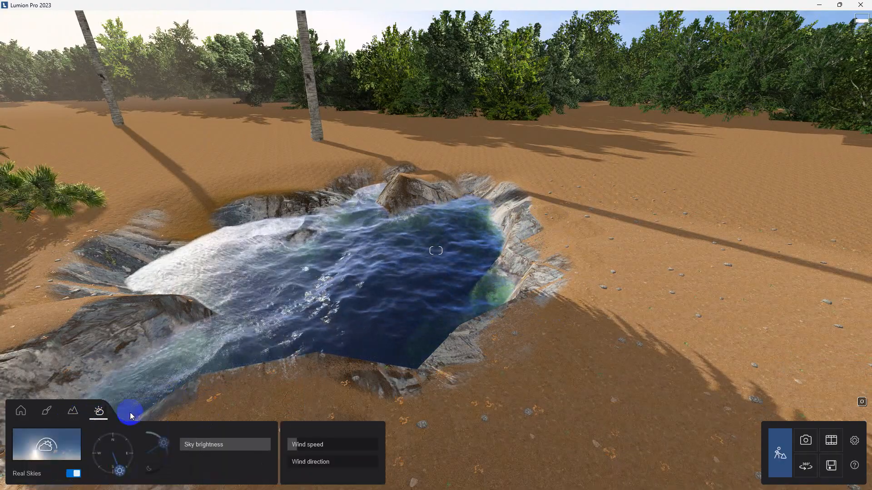
drag(120, 471, 126, 443)
right_drag(312, 321, 583, 230)
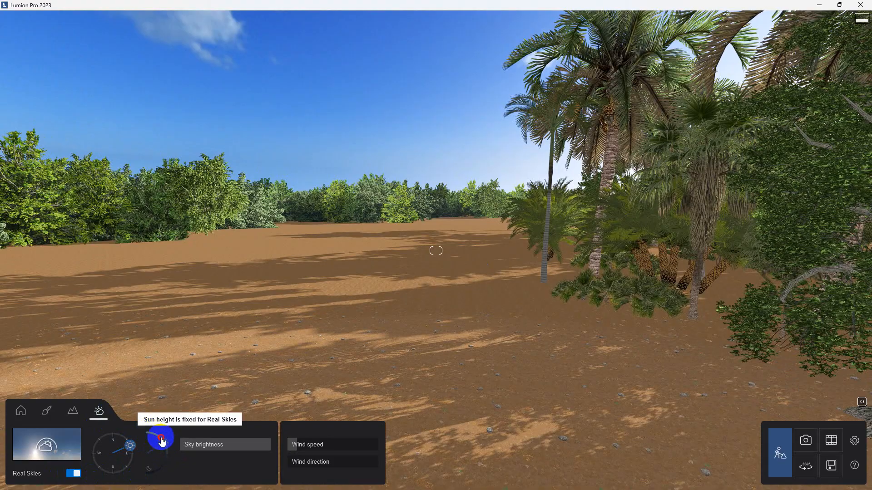
Disable Real Skies and lower the sun below the horizon for a starry night scene.
click(66, 475)
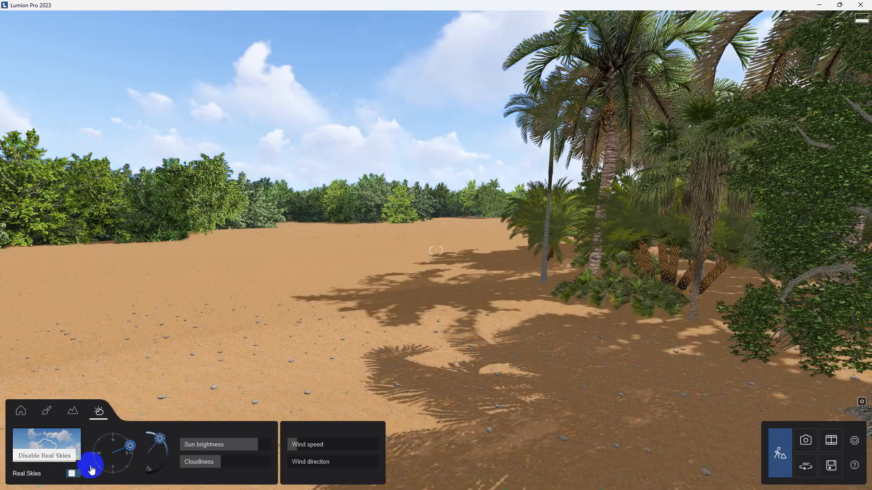
drag(154, 444, 142, 477)
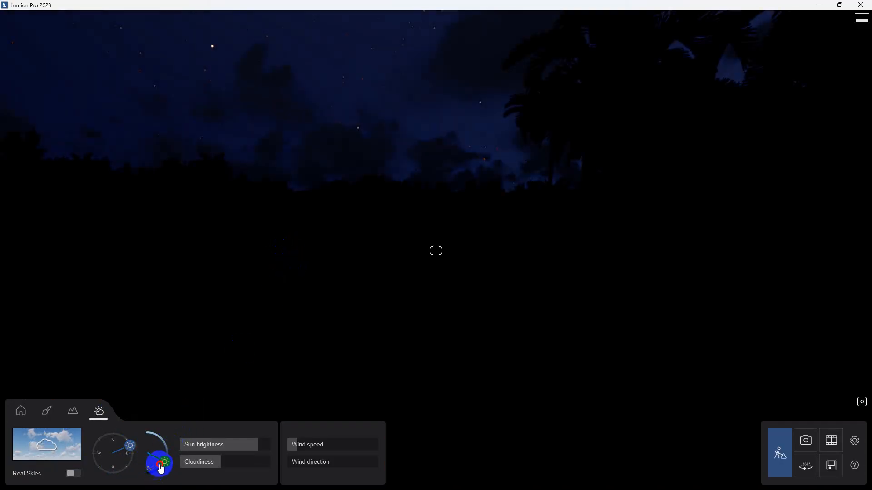
mouse_move(312, 309)
right_down()
mouse_move(309, 299)
mouse_move(342, 292)
mouse_move(304, 301)
mouse_move(309, 294)
mouse_move(314, 302)
right_up()
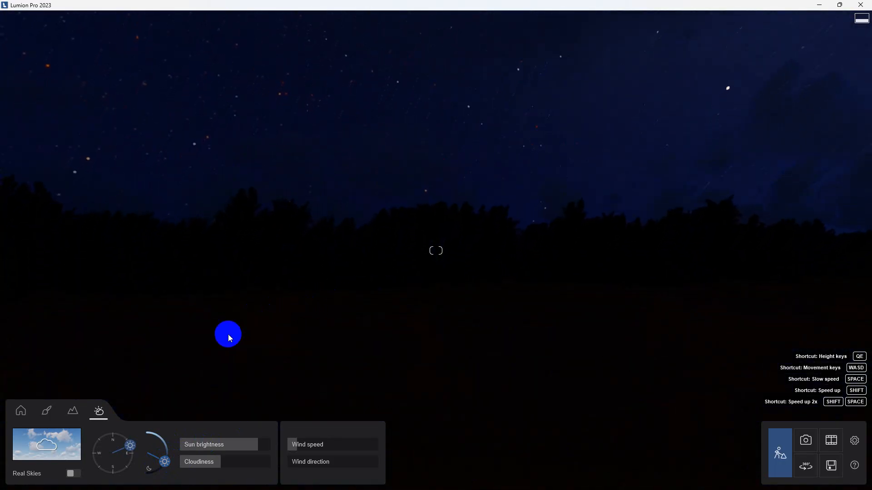
Switch Real Skies back on to replace the night scene with daylight.
click(42, 414)
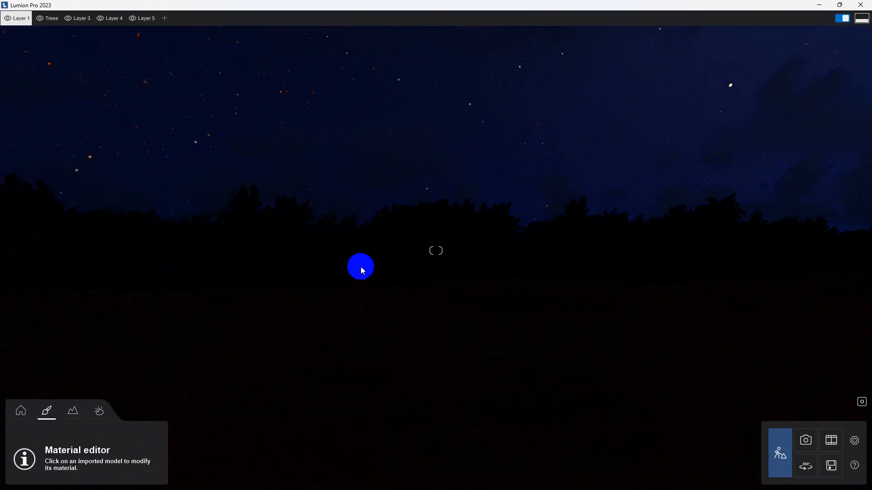
right_drag(362, 271, 395, 252)
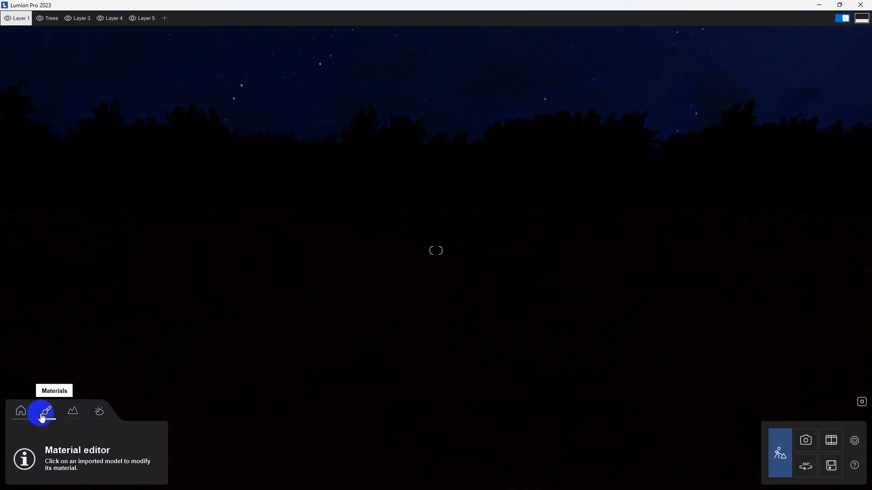
click(64, 417)
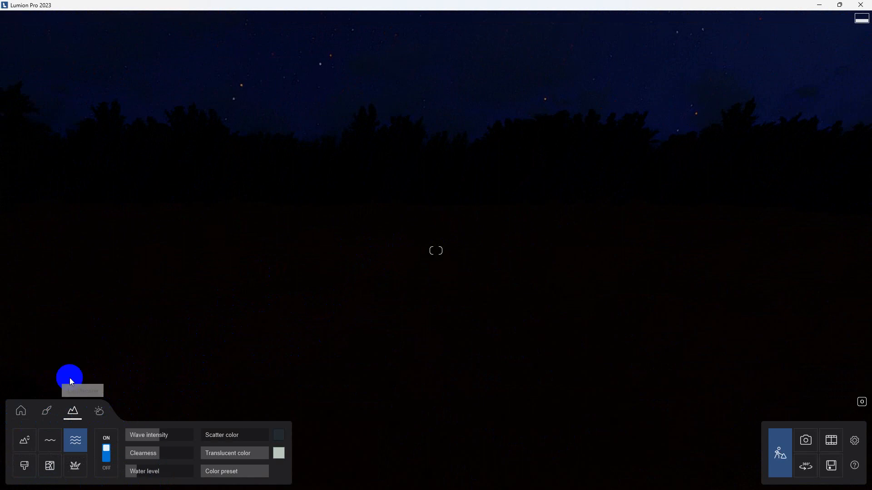
click(58, 444)
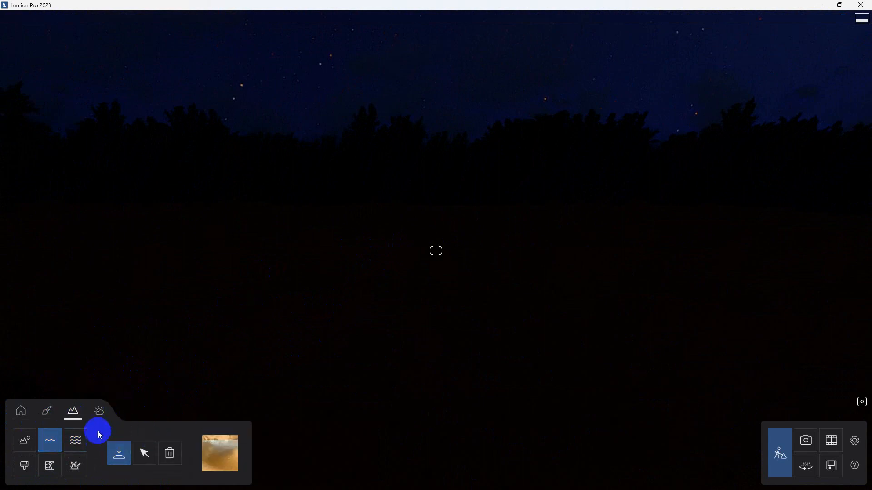
click(99, 411)
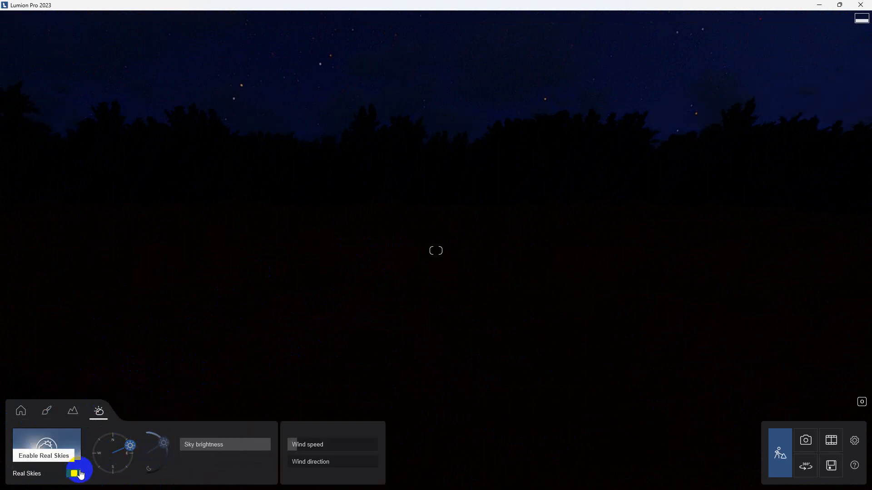
click(74, 473)
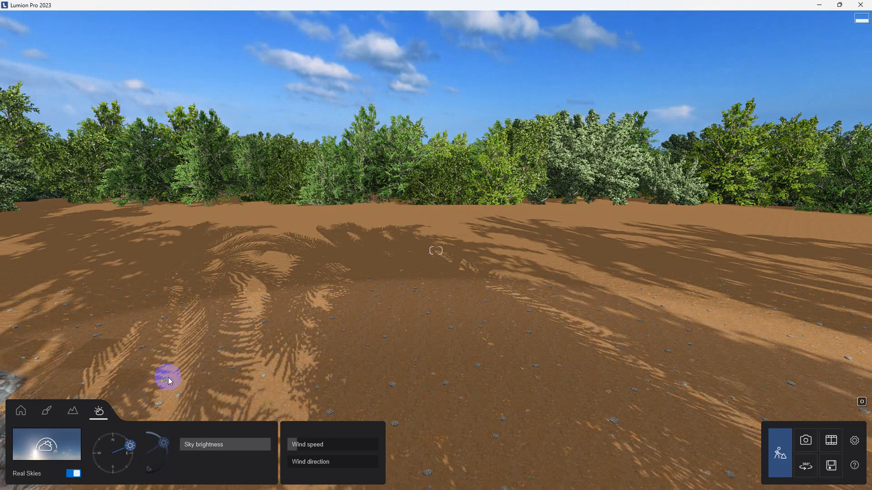
Place a water plane across the pool's edge and stretch its corners outward over the adjoining ground.
click(73, 411)
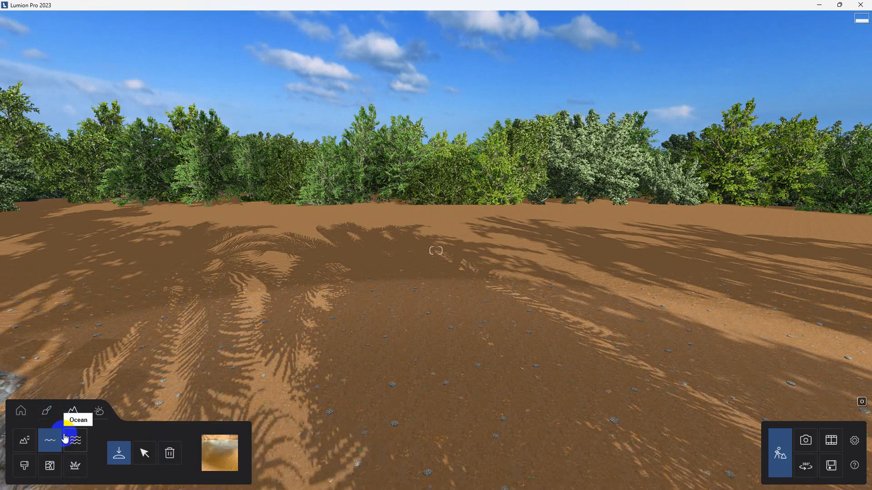
right_drag(211, 328, 264, 336)
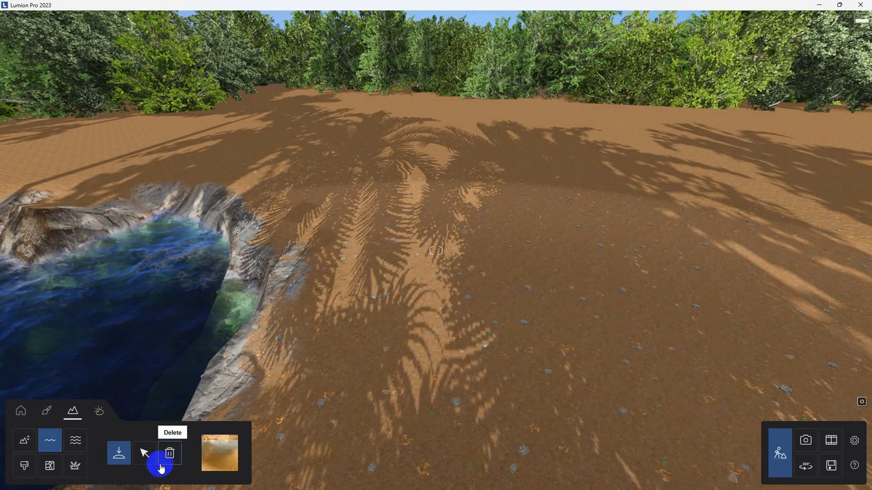
drag(329, 325, 151, 327)
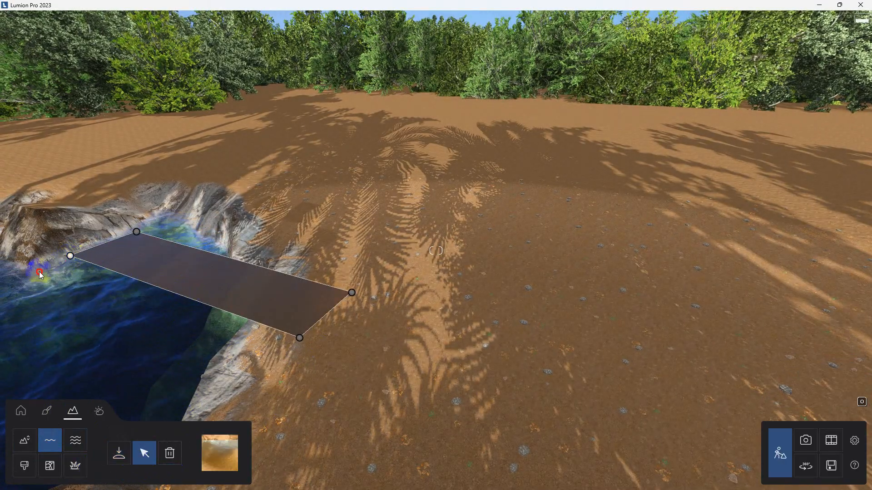
drag(41, 274, 3, 320)
drag(180, 248, 108, 174)
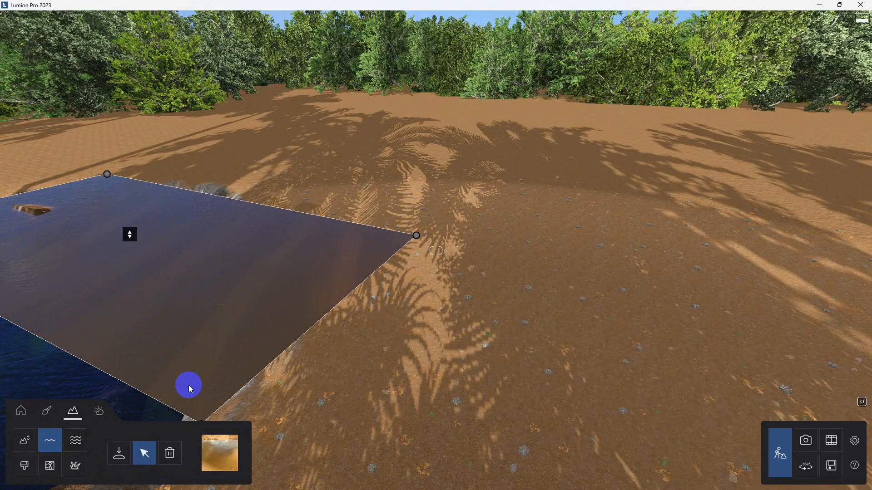
Extend the water plane across the rest of the pit and change it to the clear turquoise water type.
right_drag(204, 352, 271, 317)
key(s)
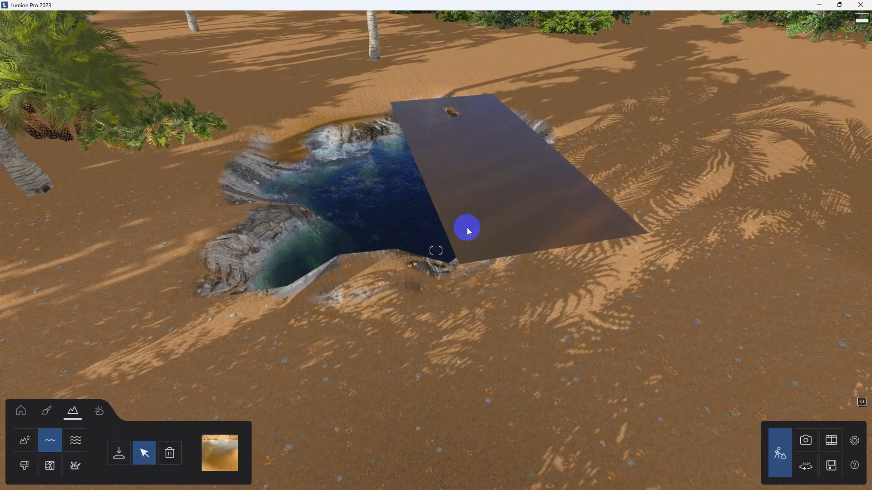
drag(447, 260, 178, 313)
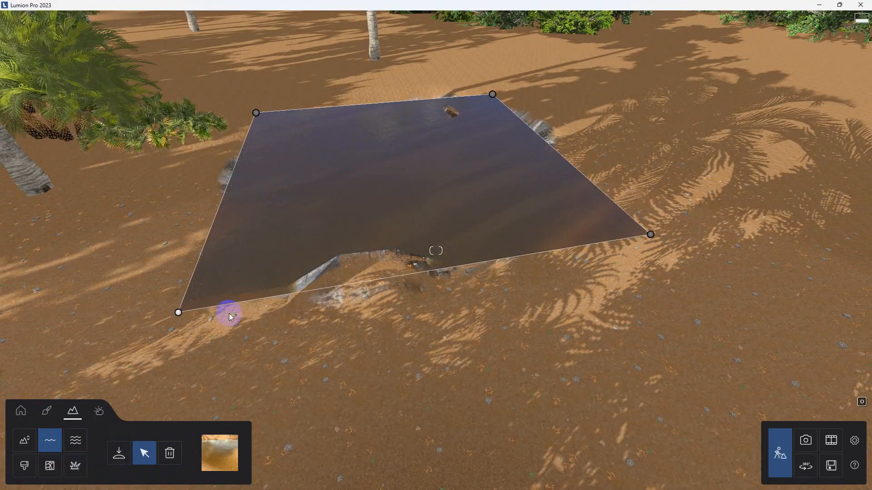
click(214, 461)
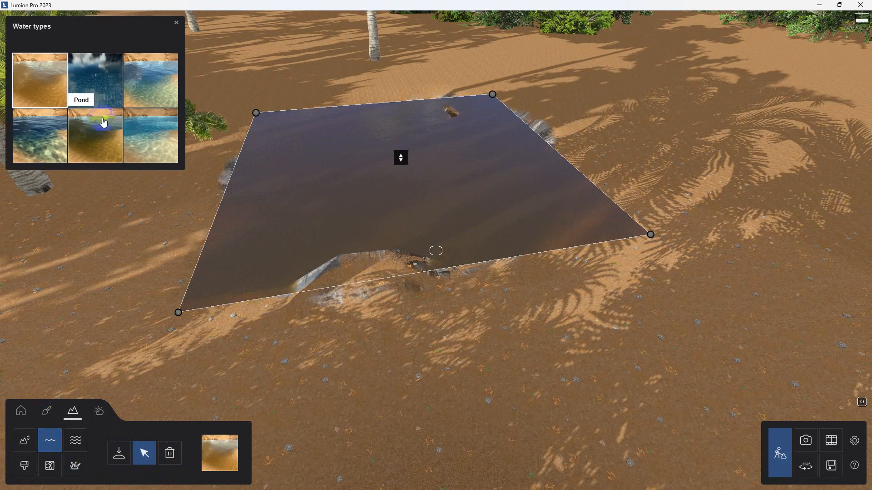
click(143, 133)
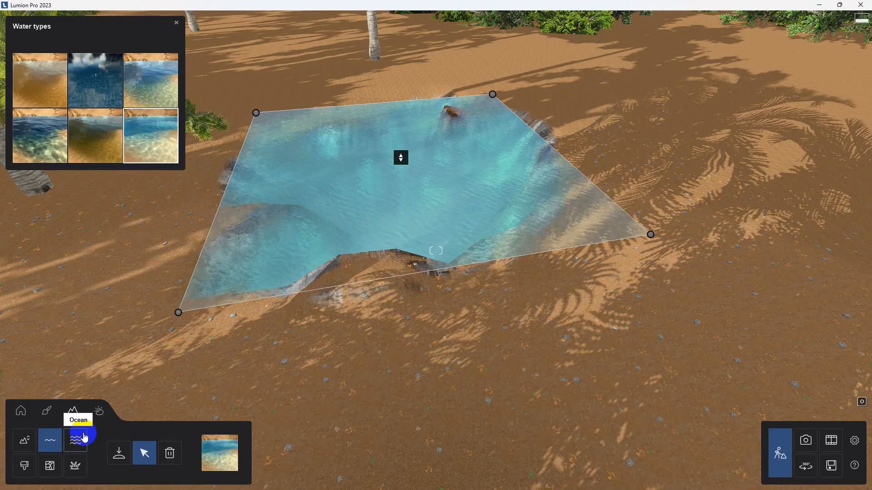
click(99, 414)
click(73, 413)
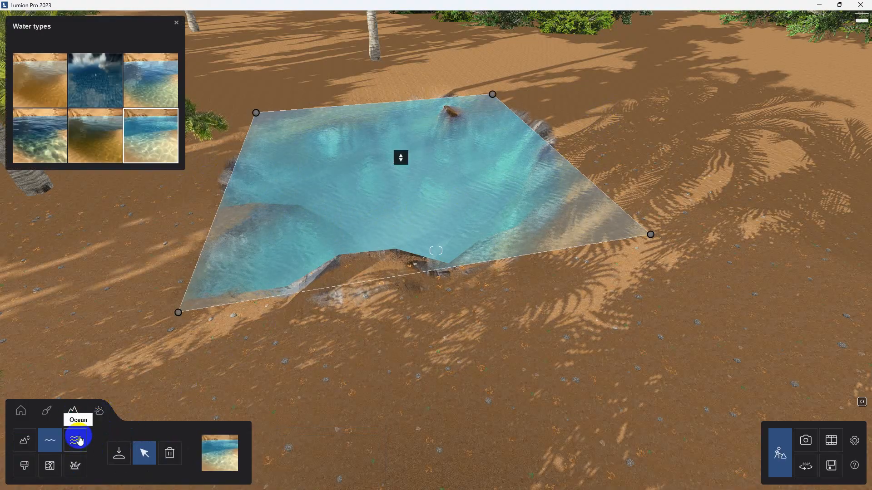
click(85, 444)
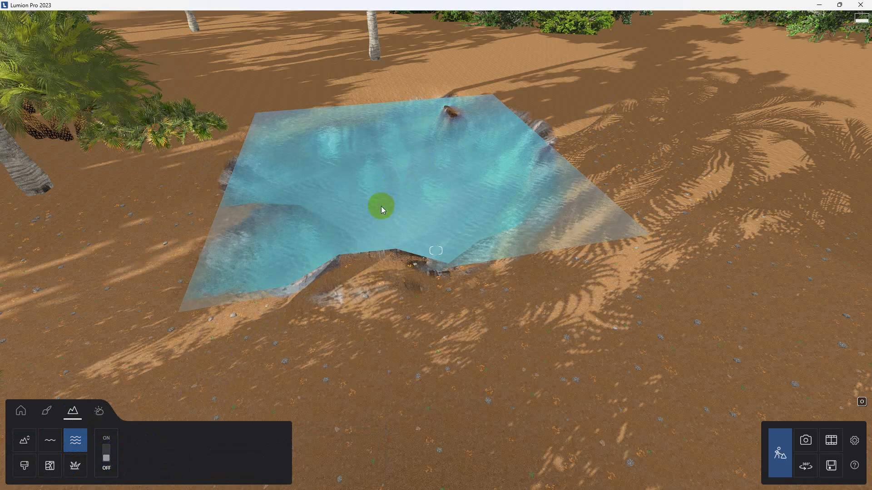
click(45, 414)
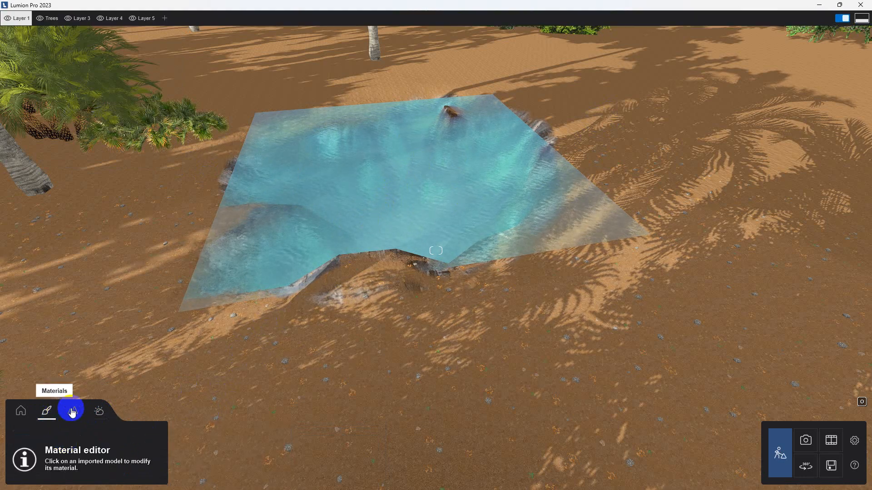
click(72, 413)
Lower the water plane below the pit's rim and stretch its corners outward past the rocky edges.
click(55, 440)
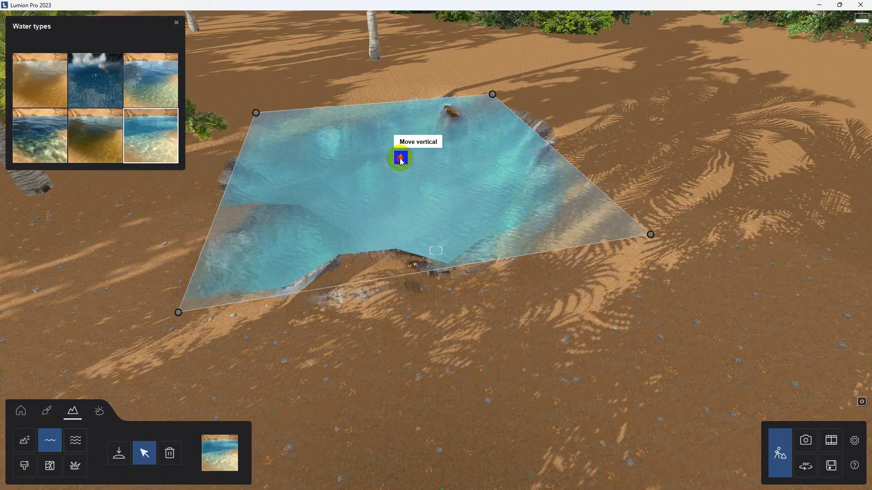
drag(400, 170, 400, 196)
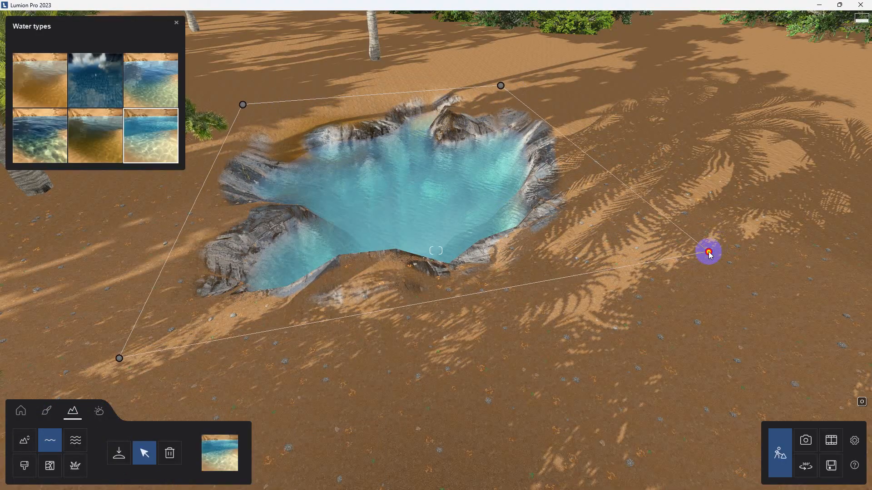
mouse_move(410, 156)
mouse_down()
mouse_move(410, 176)
mouse_move(414, 163)
mouse_up()
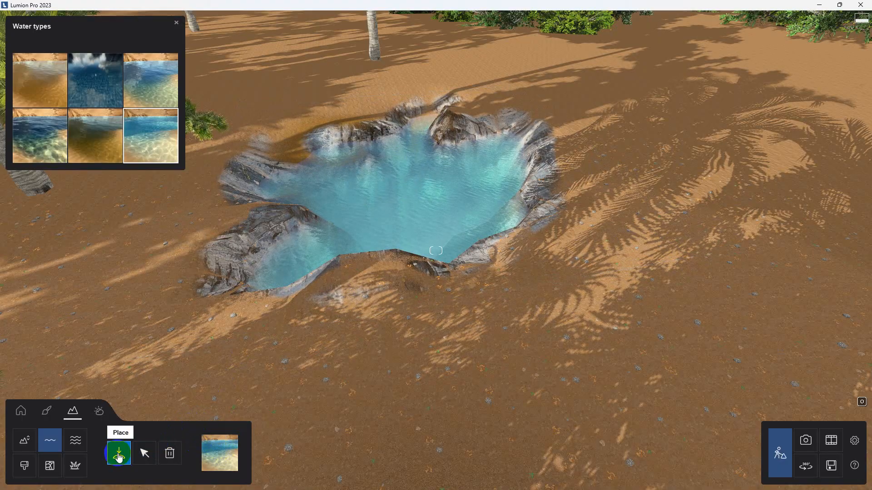
Try other water types on the selected plane, including Ocean and Pond, and return it to Tropical.
click(145, 453)
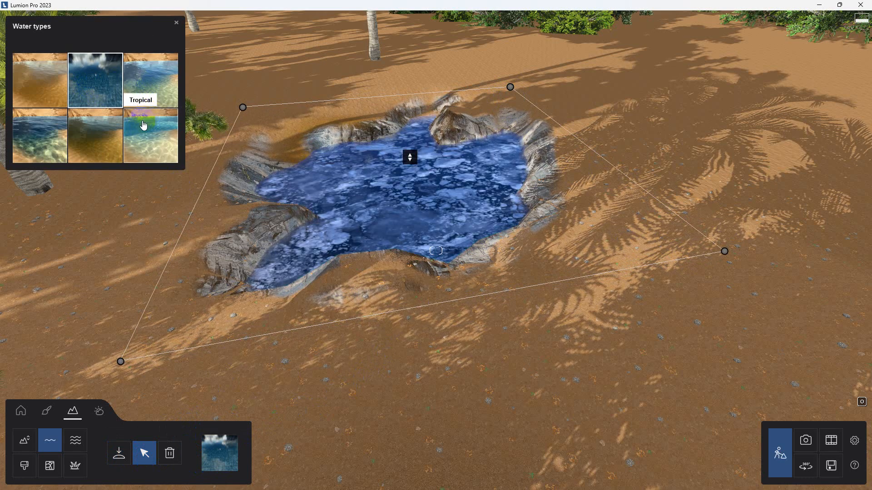
click(146, 80)
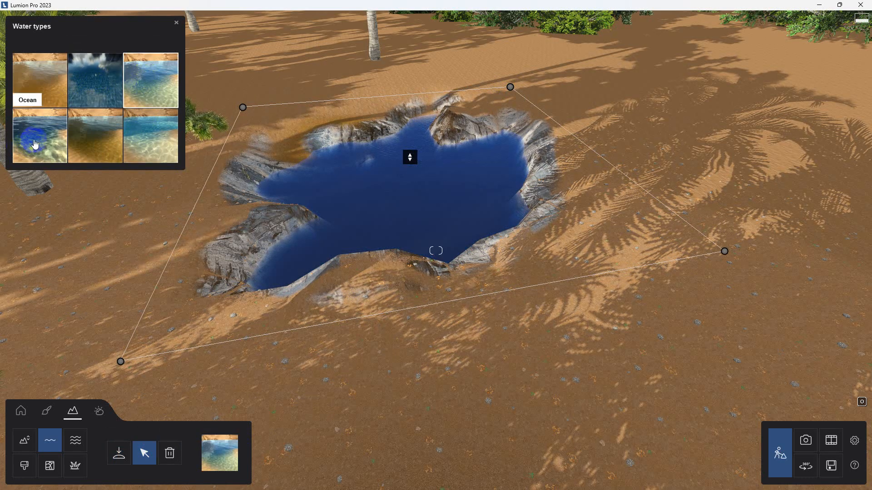
click(35, 144)
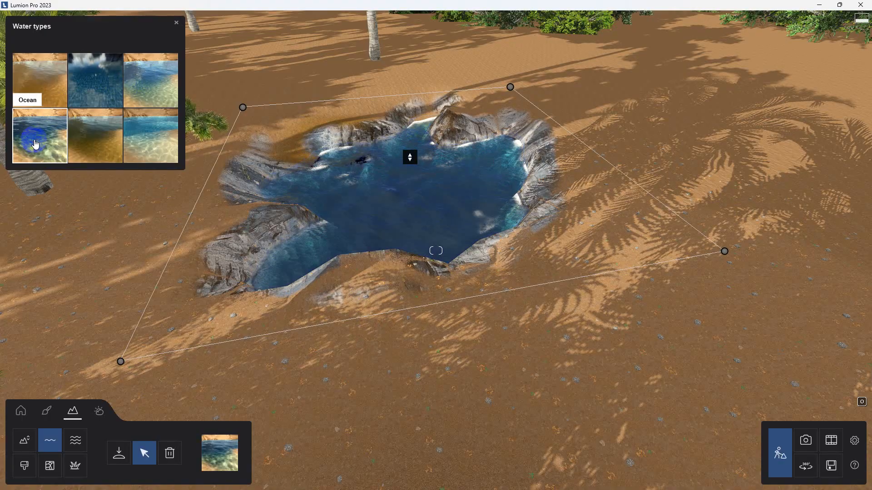
click(102, 144)
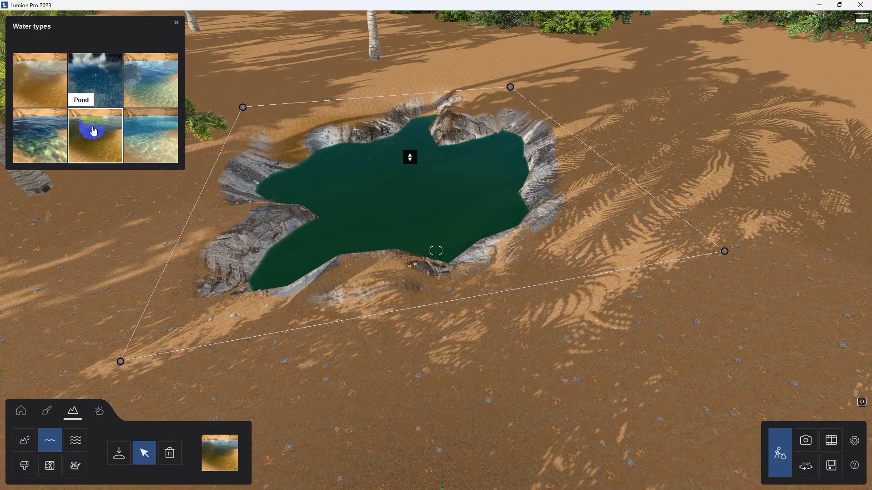
click(154, 136)
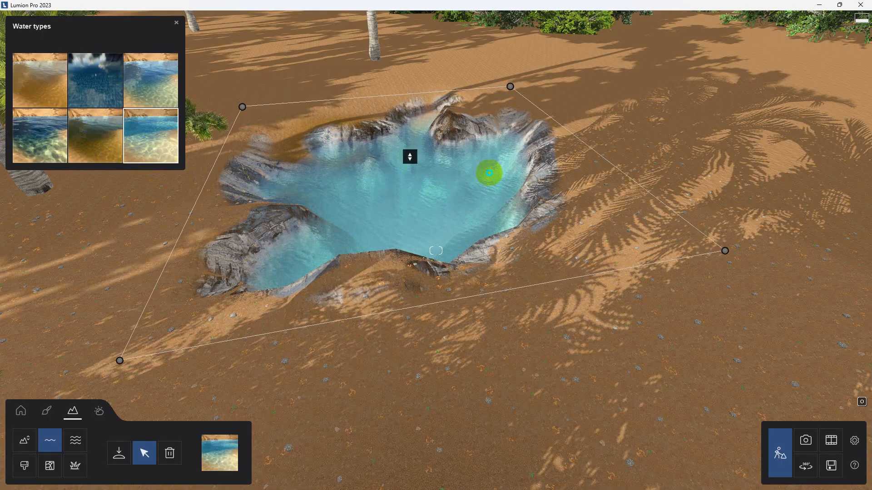
Place an Australian Willow Medium from the broadleaf trees on the sand beside the pool.
right_drag(489, 171, 454, 172)
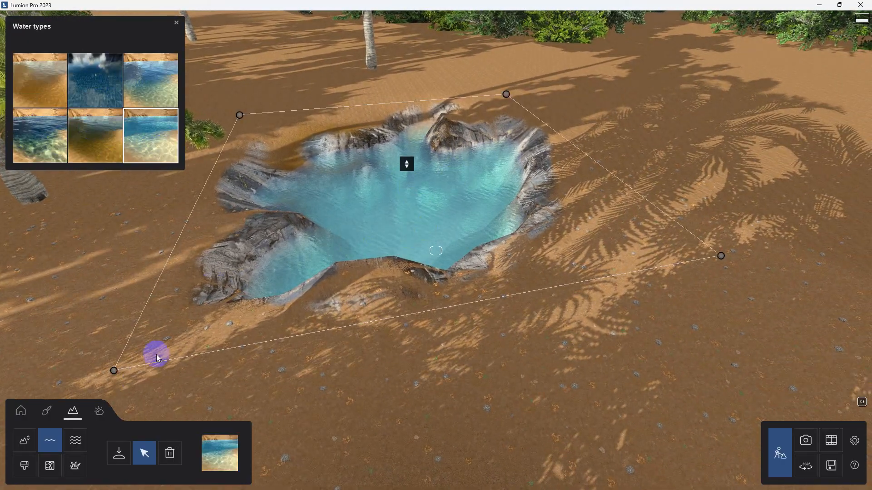
click(47, 413)
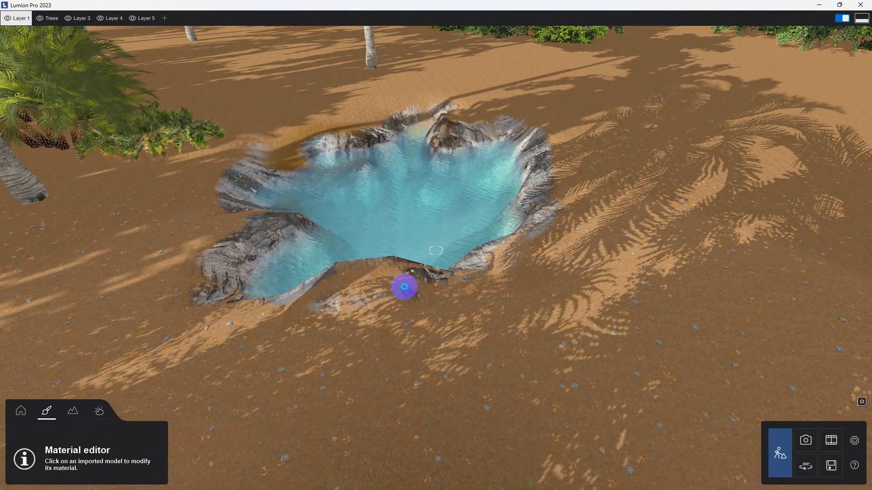
right_drag(404, 287, 440, 313)
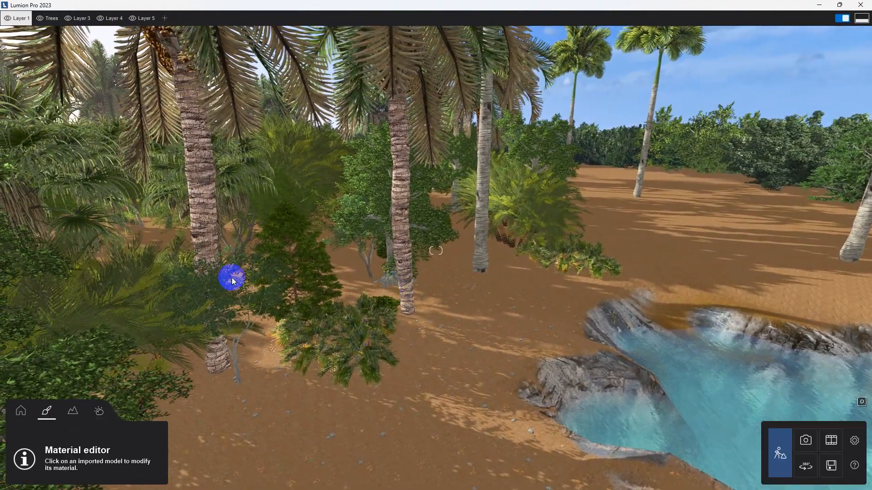
right_drag(396, 280, 371, 311)
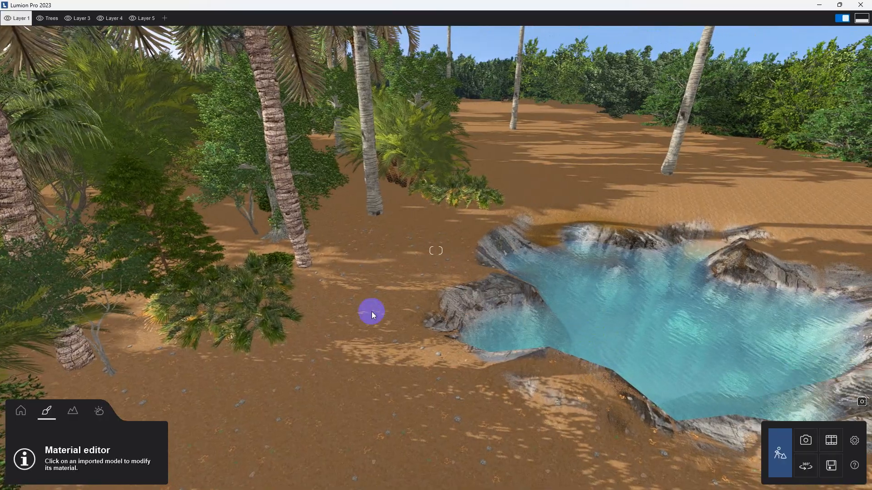
click(20, 414)
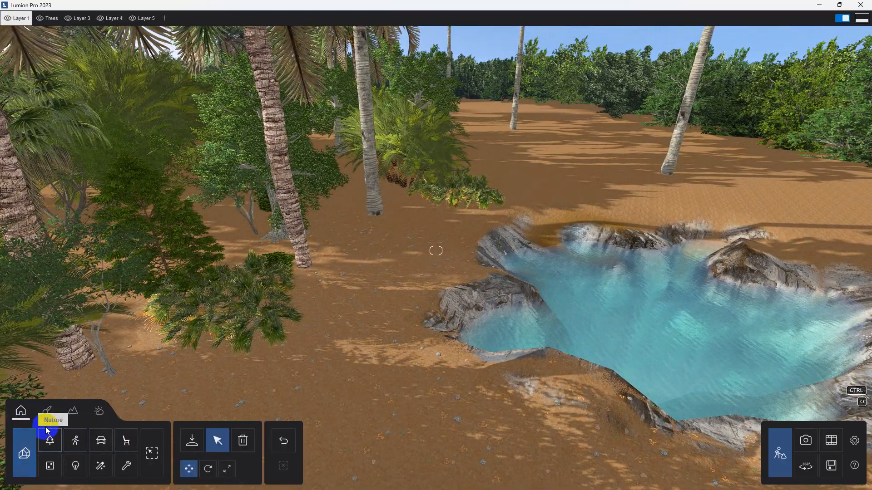
click(49, 444)
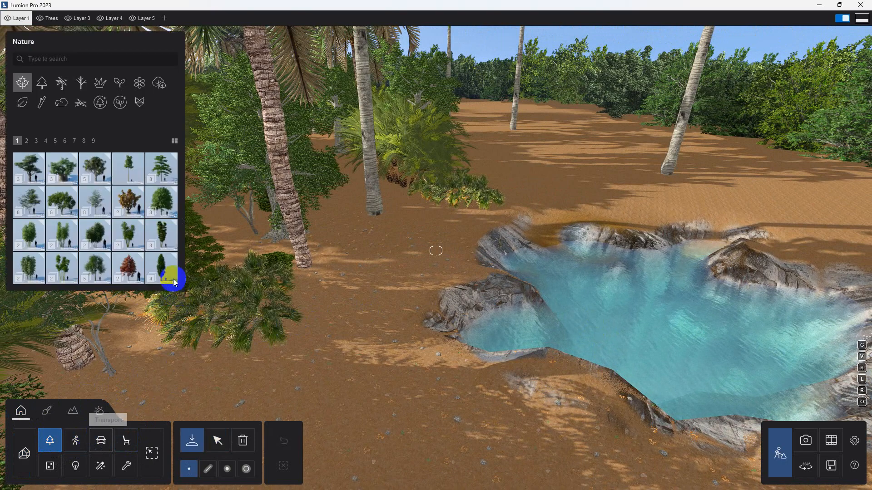
click(162, 194)
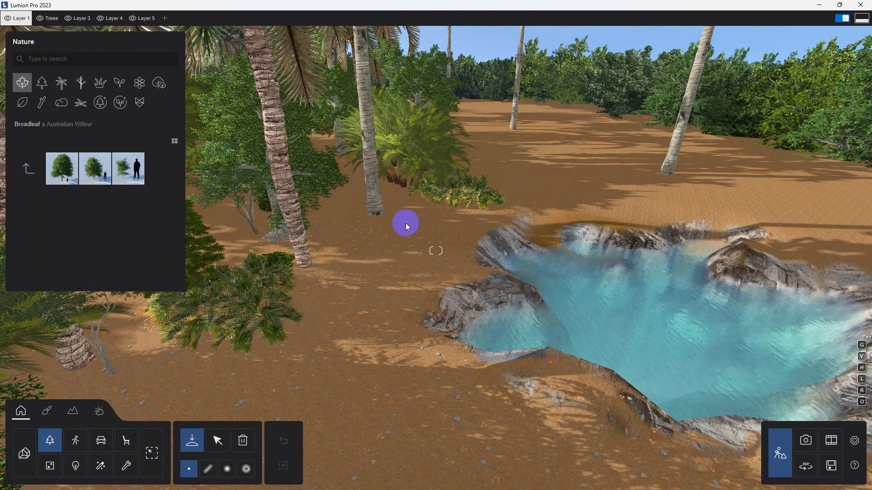
click(95, 168)
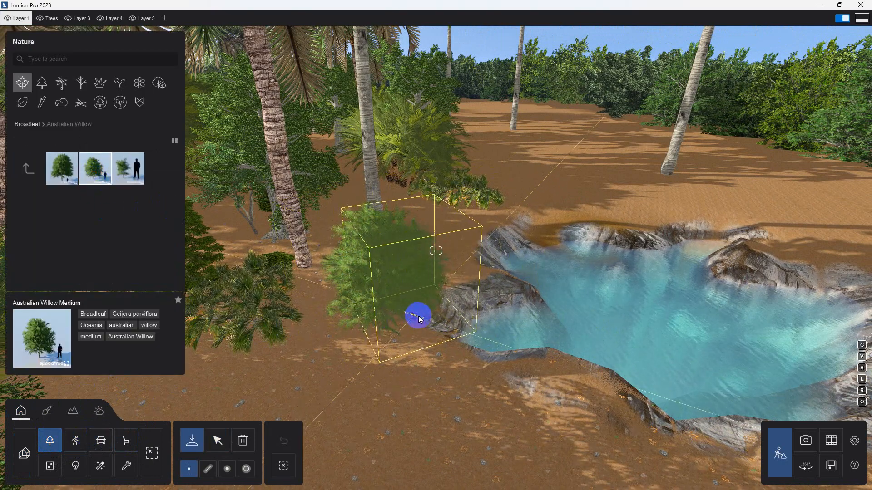
Place the Man African 0008 Bicycle figure on the sand in front of the willow and inspect it up close.
click(81, 442)
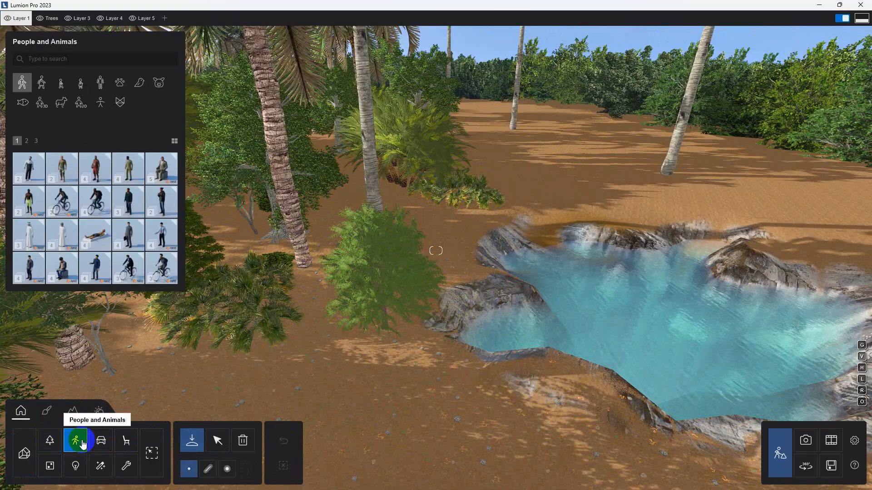
mouse_move(130, 197)
click(99, 206)
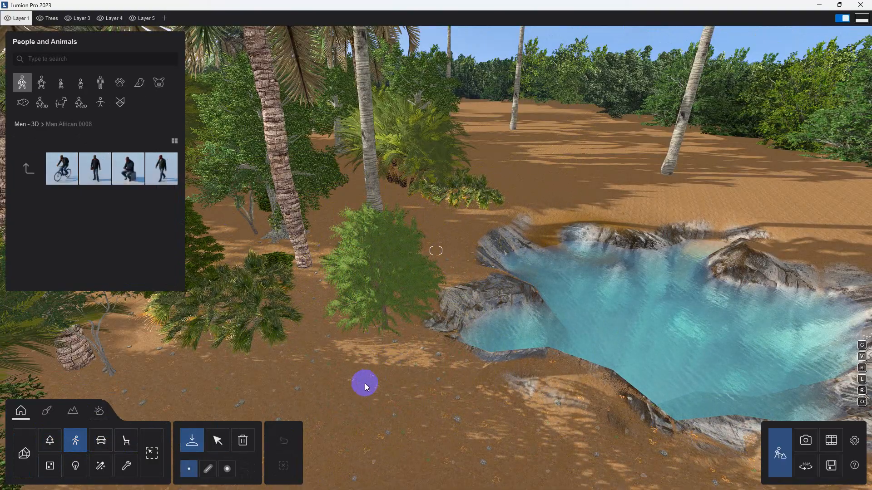
click(50, 175)
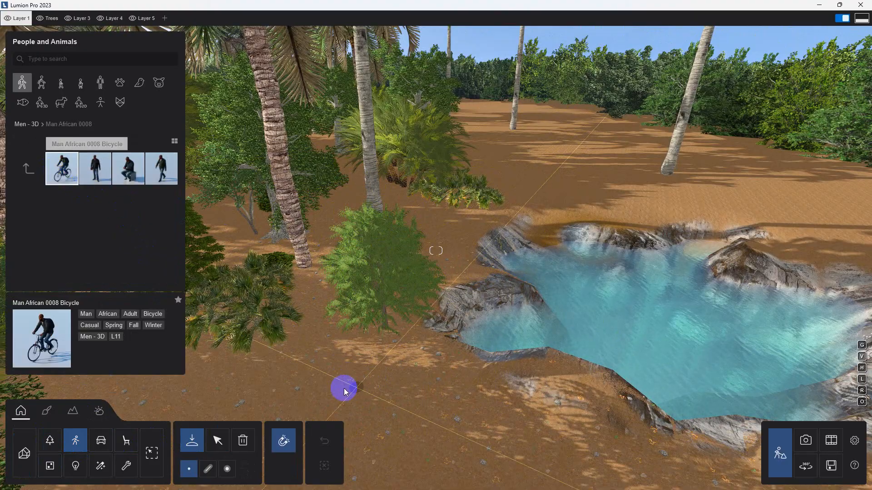
key(Escape)
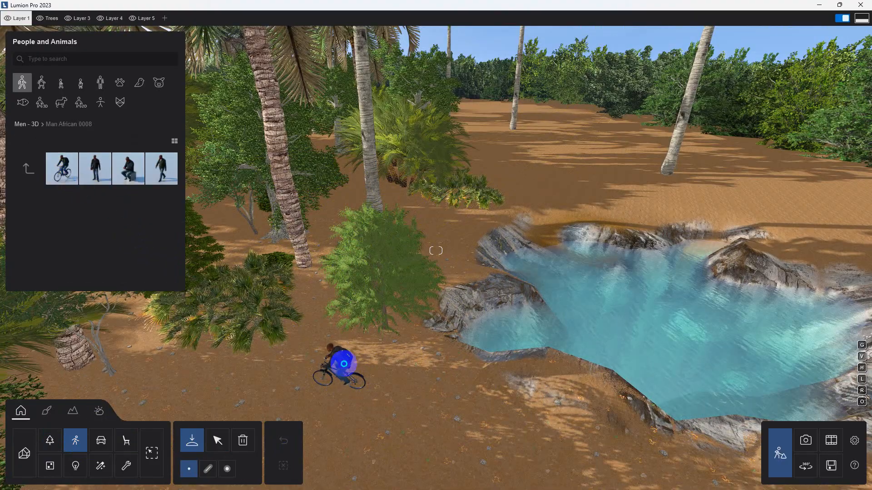
right_drag(344, 364, 366, 385)
key(w)
key(e)
key(a)
key(e)
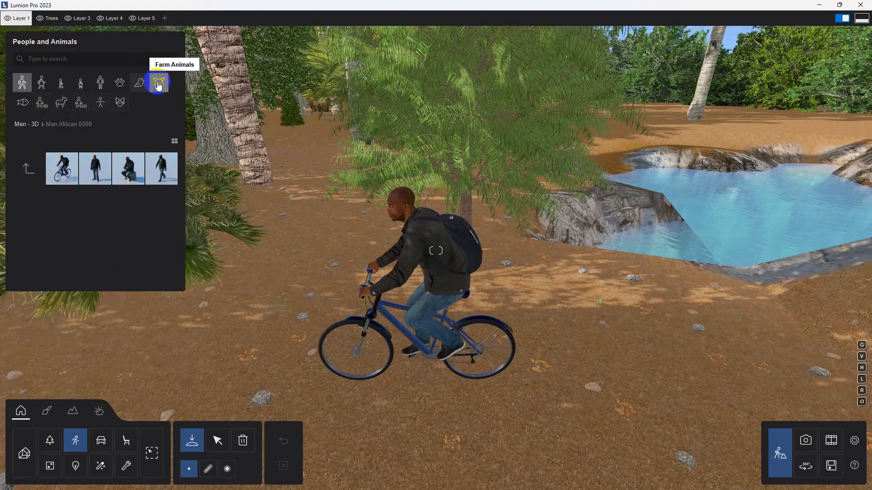
Browse the bird and pet models and the cars in the transport library.
click(144, 85)
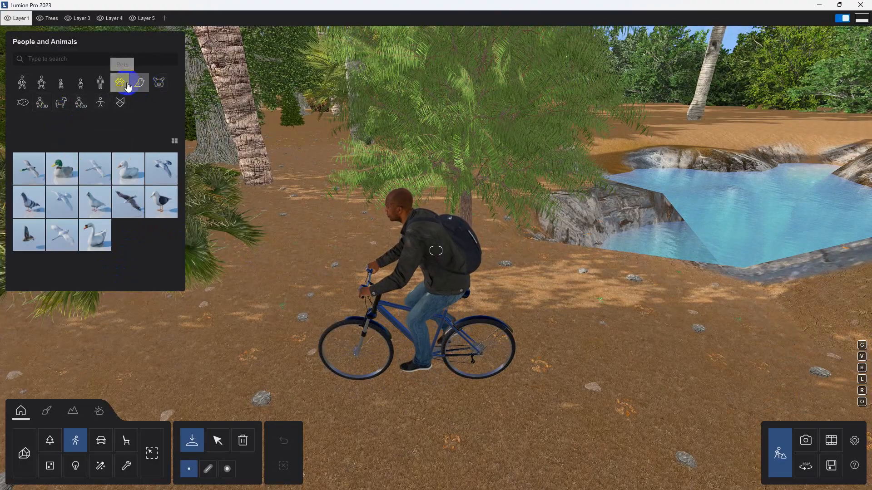
click(128, 87)
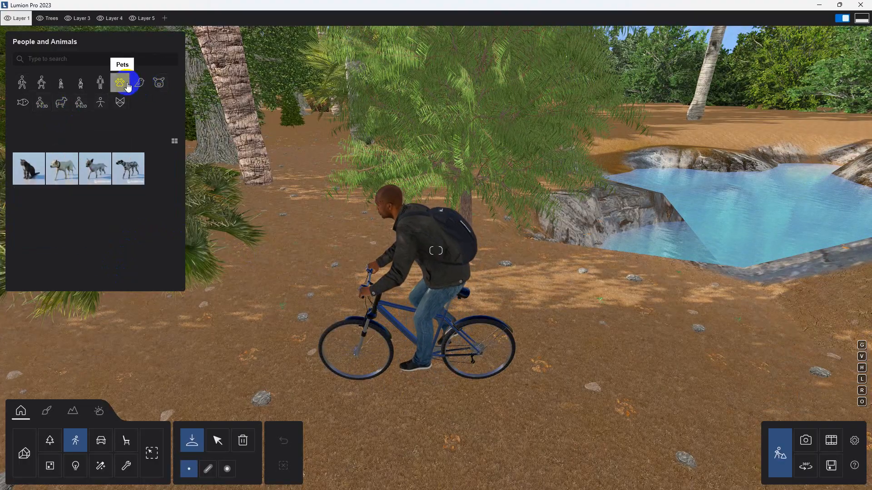
click(95, 448)
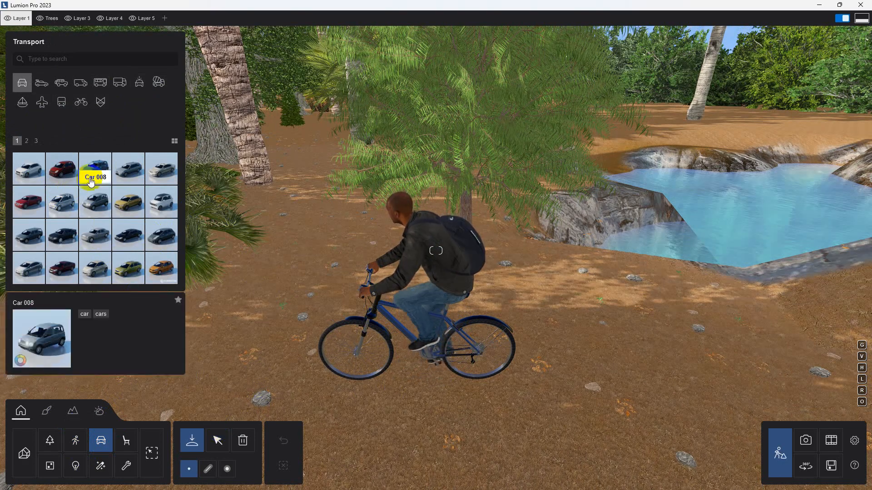
click(85, 114)
Browse the seating, table, decoration and storage models in the objects library.
click(126, 447)
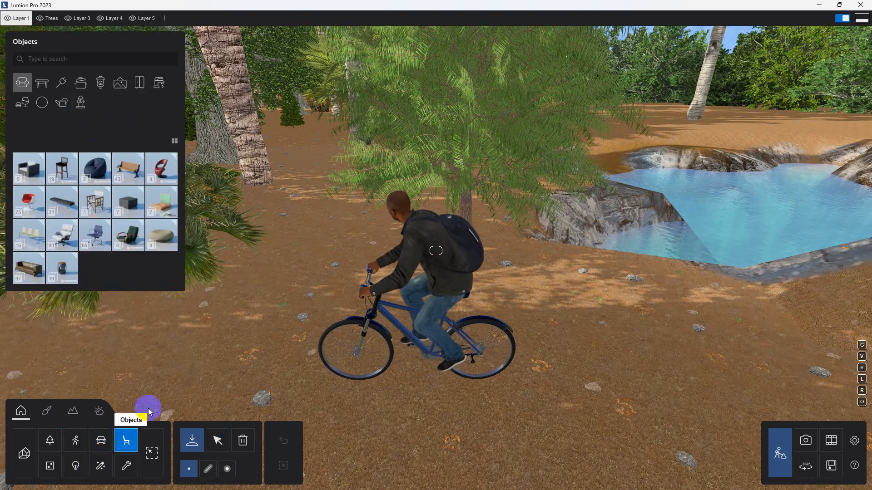
click(97, 172)
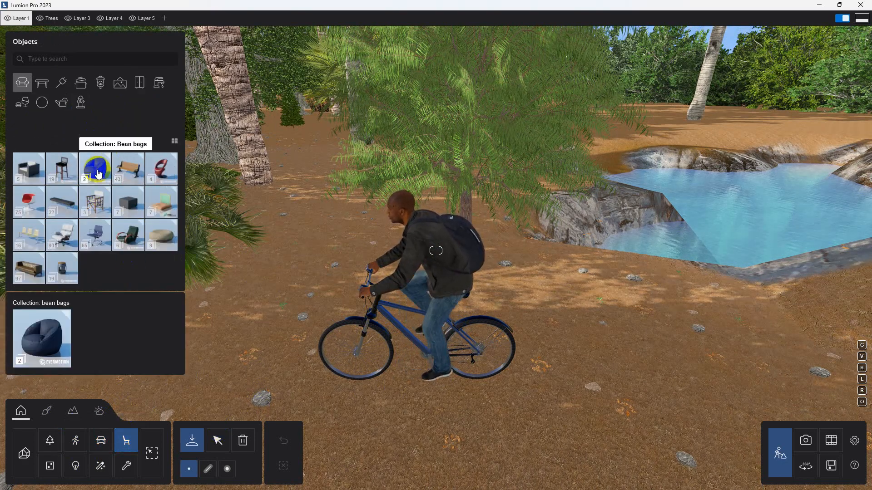
click(33, 82)
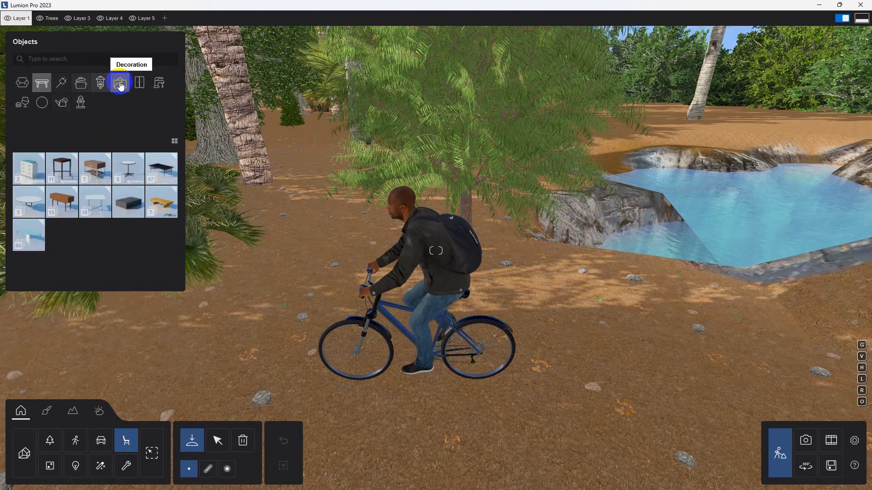
click(130, 84)
click(95, 168)
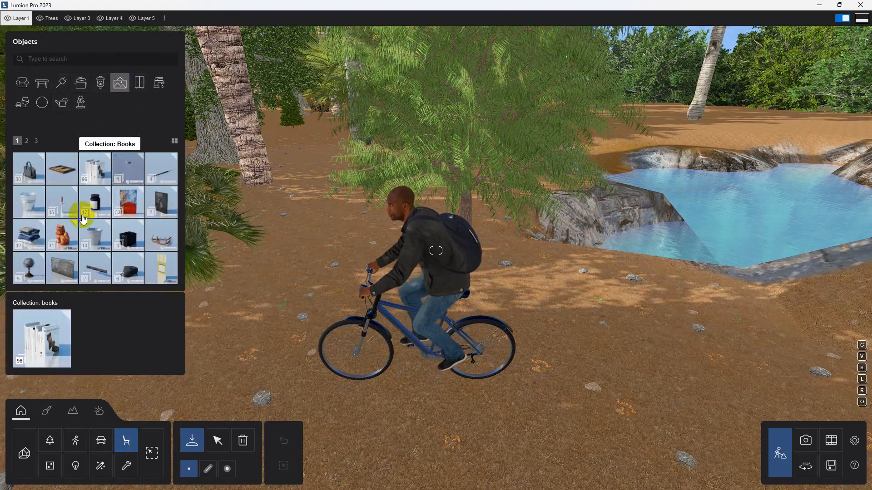
click(141, 82)
click(93, 232)
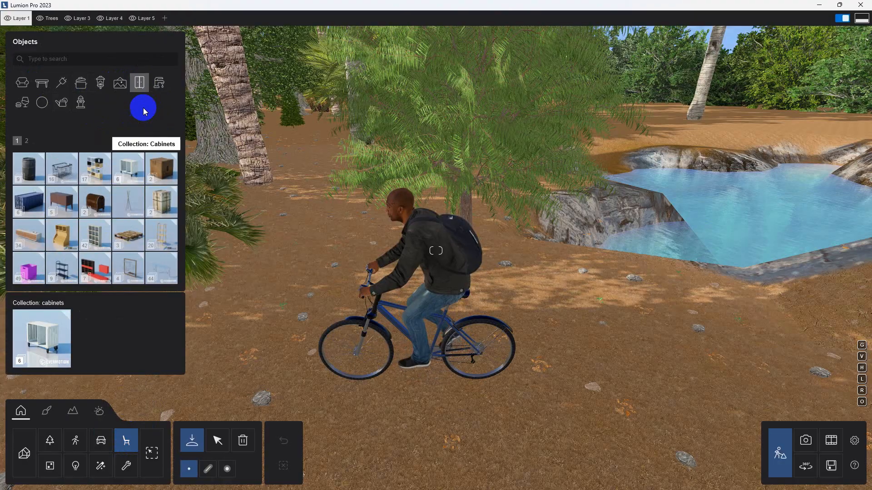
Browse the bathroom, miscellaneous, tool and street object models in the objects library.
click(159, 83)
click(29, 169)
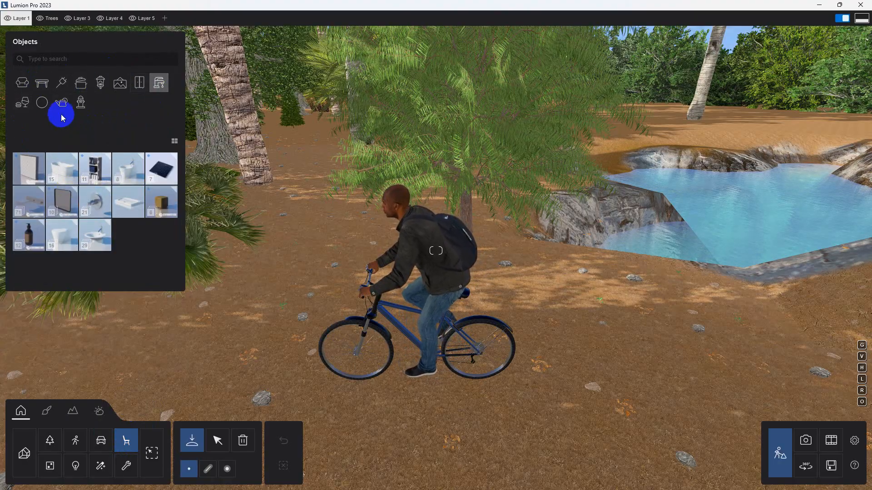
click(39, 105)
click(93, 236)
click(76, 135)
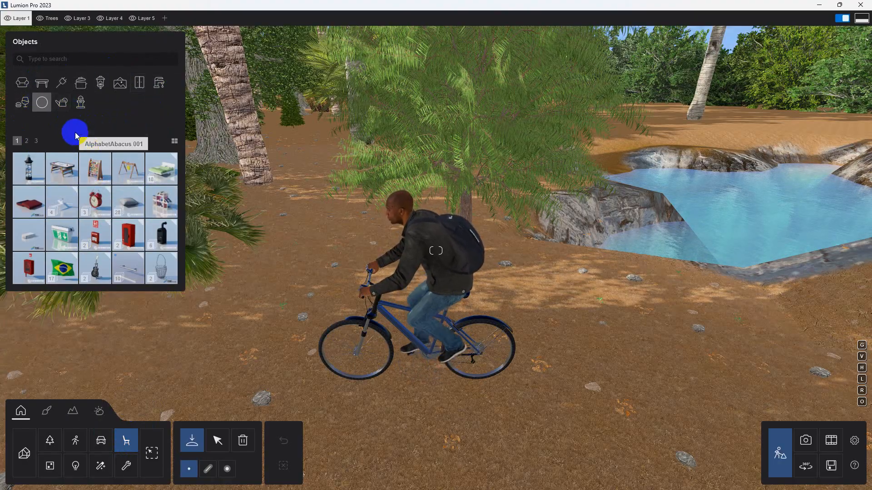
click(63, 103)
click(80, 102)
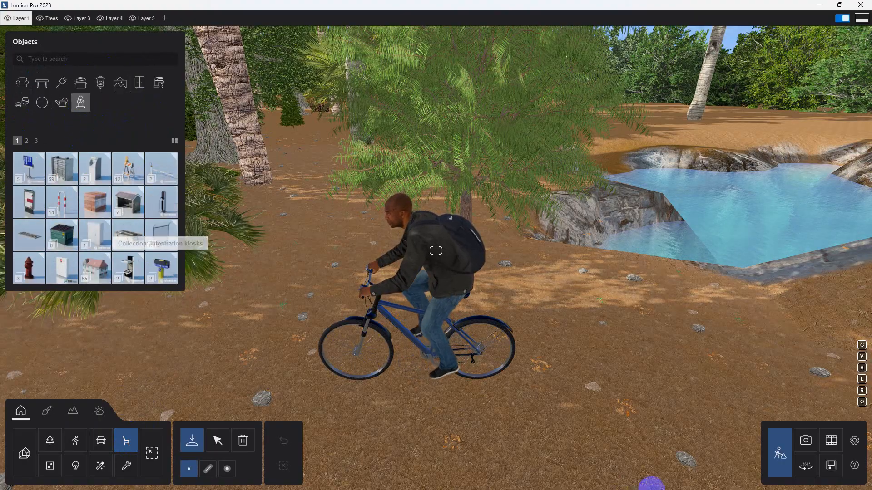
click(120, 267)
click(96, 249)
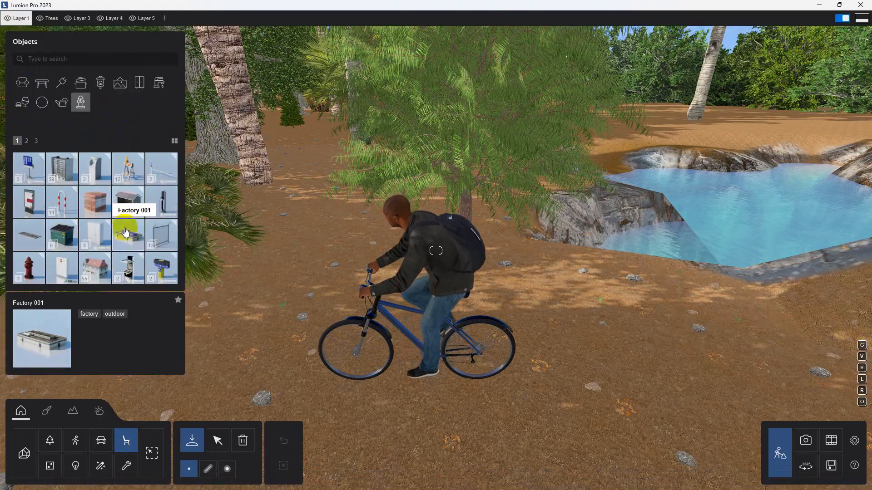
Place a Fountain002 effect in front of the cyclist and a volumetric fire 01 effect behind him on the sand.
click(99, 470)
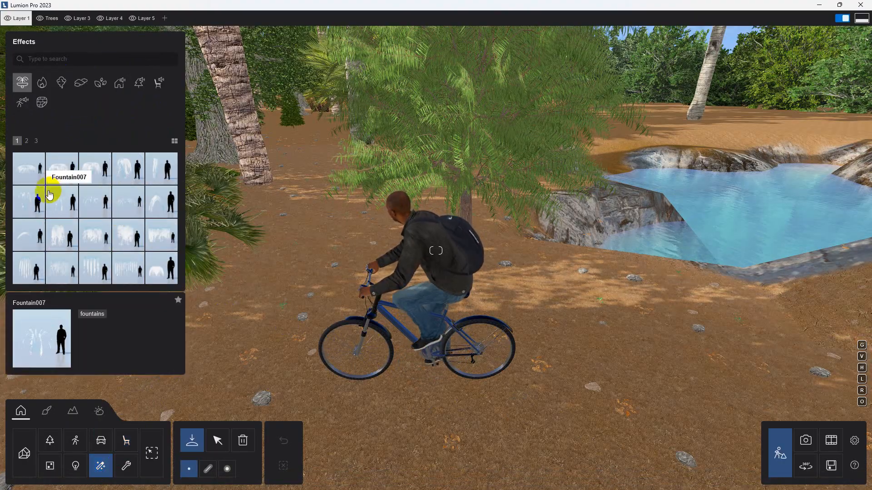
click(55, 174)
click(272, 306)
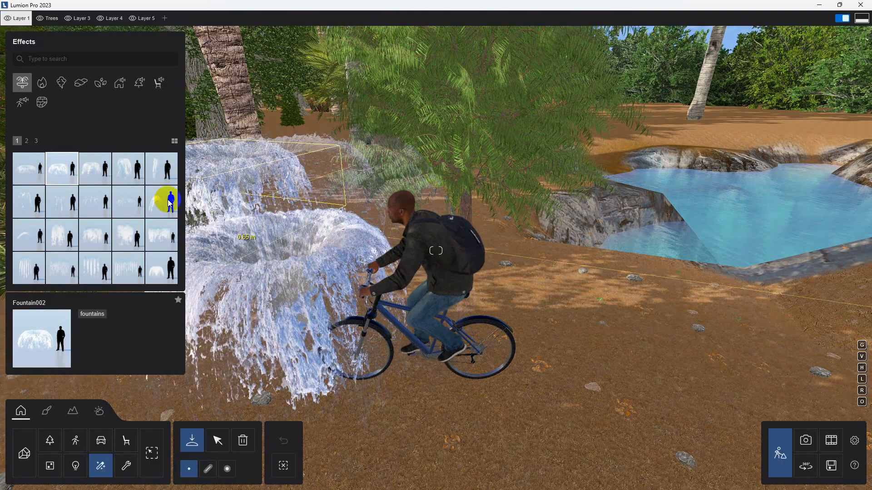
click(42, 82)
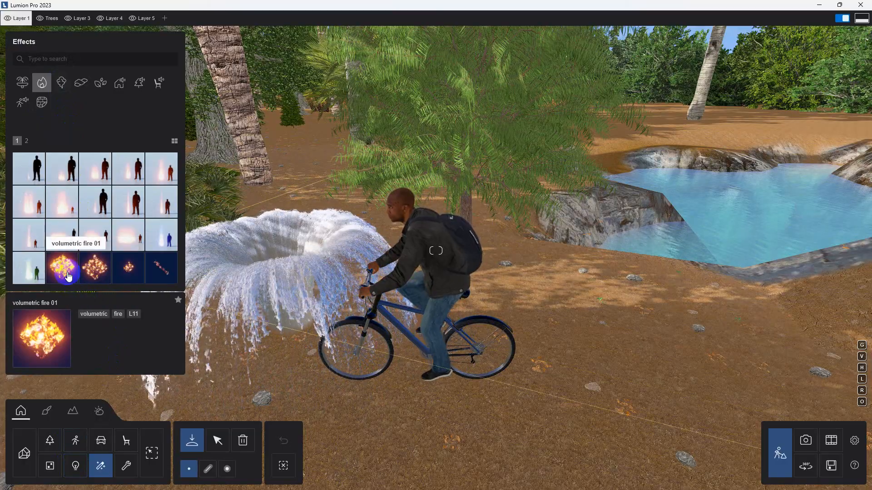
click(566, 348)
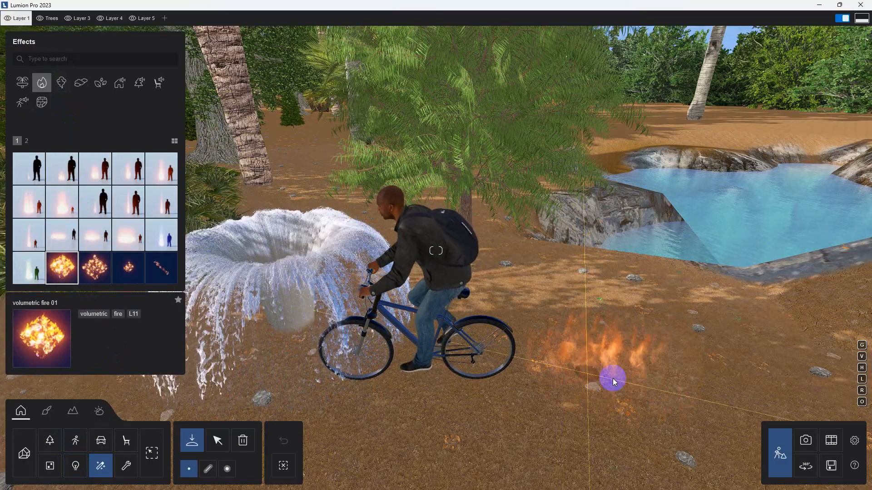
Place the leaves 03 and leaves 01 effects on the ground near the fire.
click(81, 83)
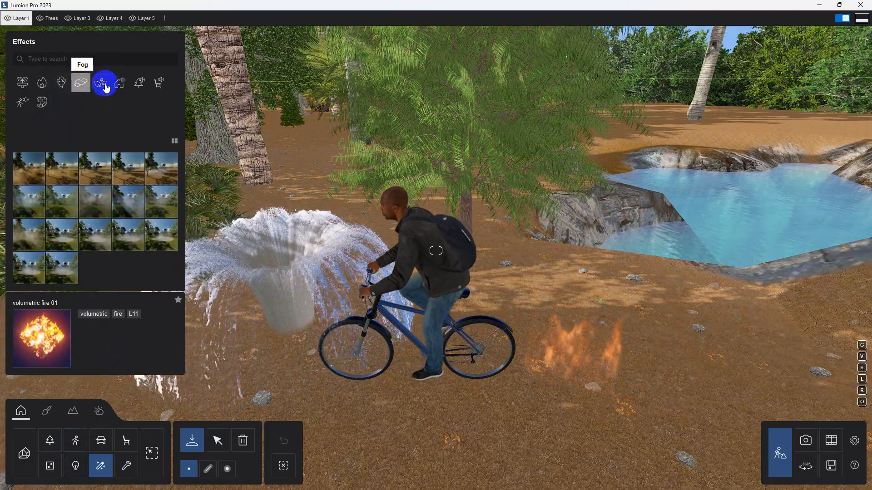
click(100, 83)
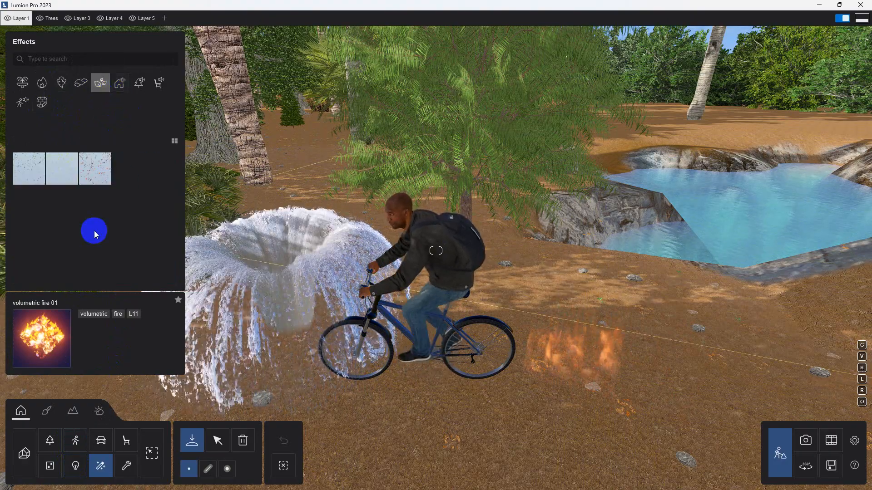
click(590, 256)
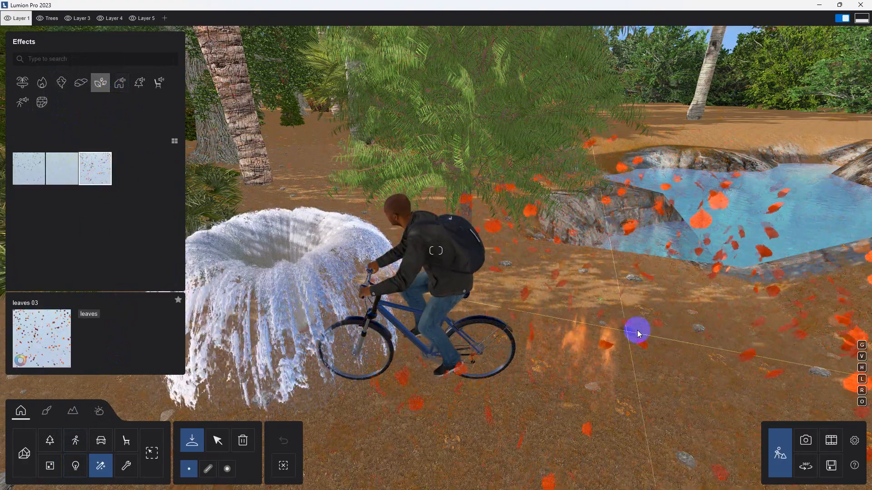
click(28, 168)
click(657, 354)
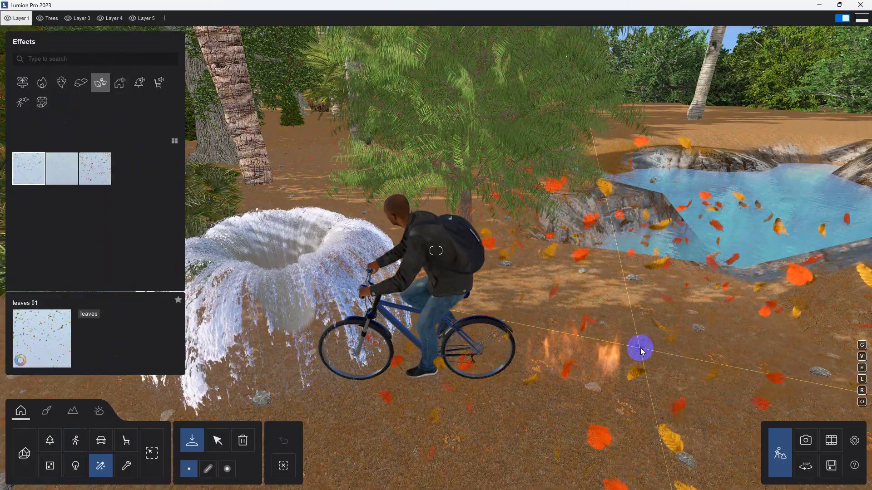
Browse the location, nature and thing sounds, including Cafe Brazil 001, Cafe England 001 and Forest 001, and the cover decals.
click(119, 83)
click(93, 170)
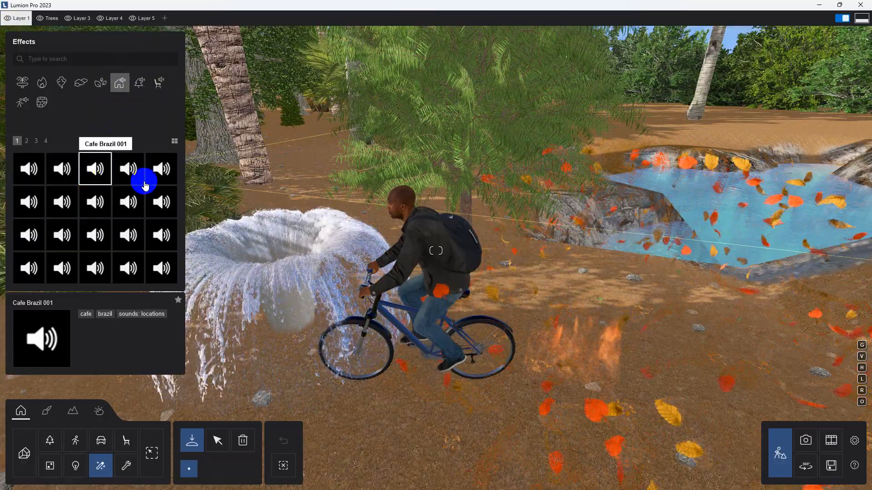
click(128, 168)
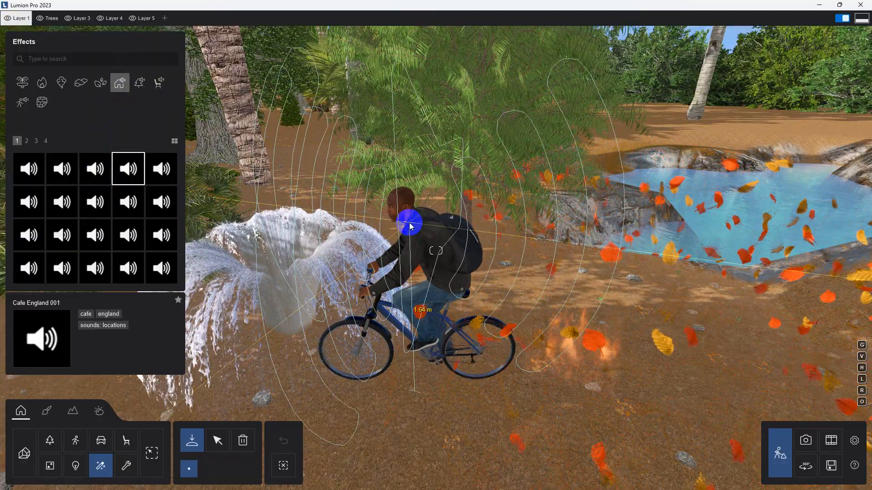
click(159, 170)
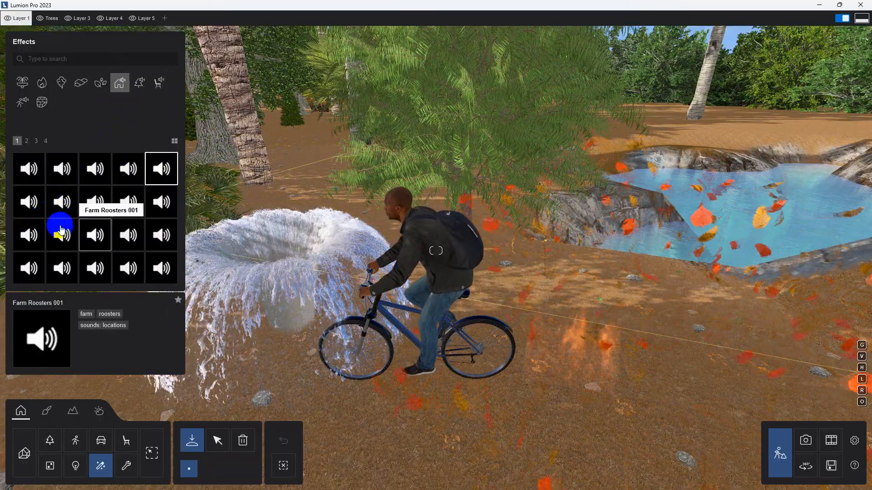
click(139, 83)
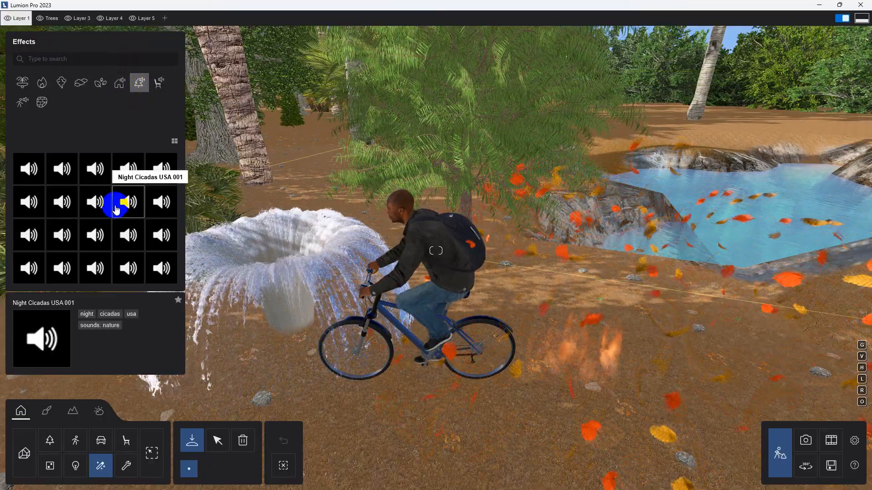
click(163, 170)
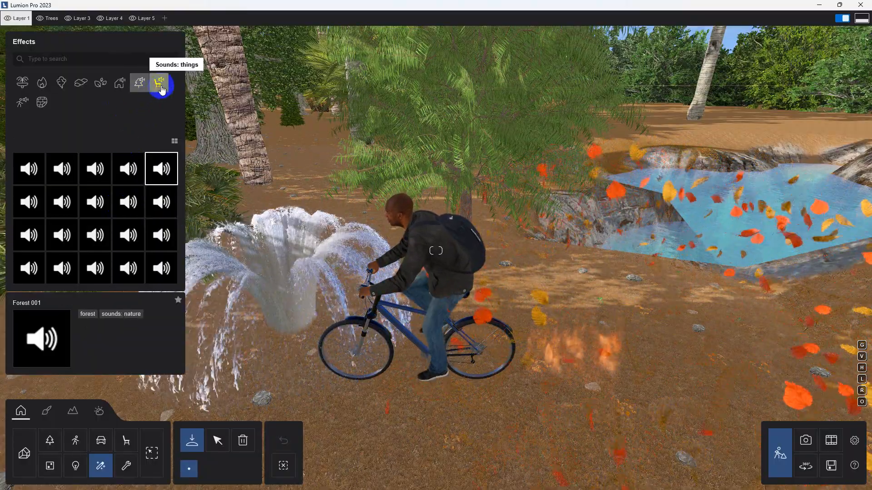
click(160, 83)
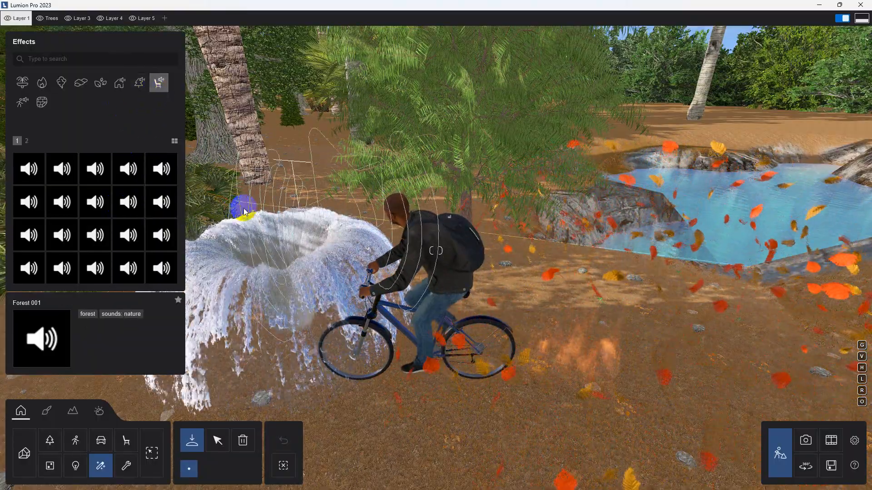
click(42, 102)
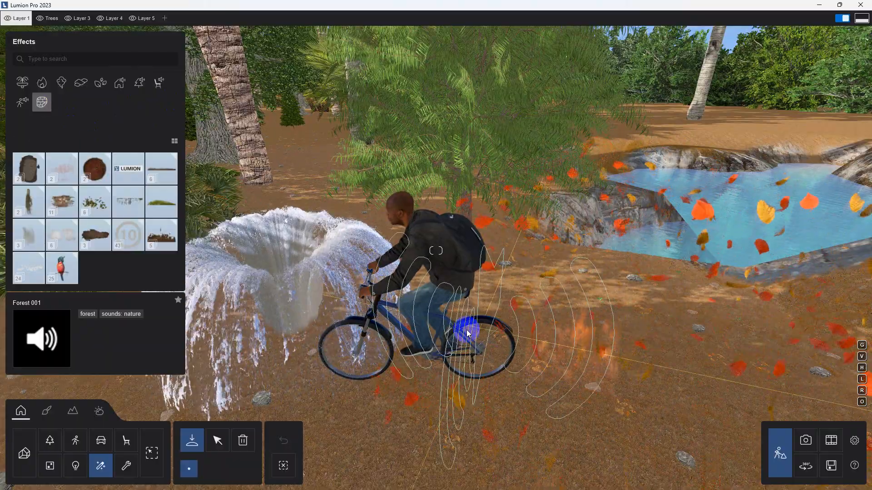
click(95, 168)
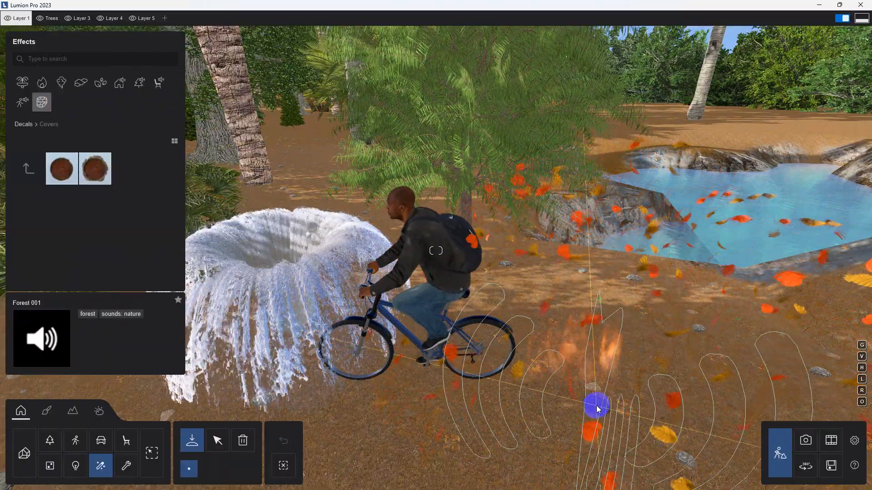
Place an Asphalt damage 001 a decal on the ground beside the bicycle and inspect it up close.
click(219, 440)
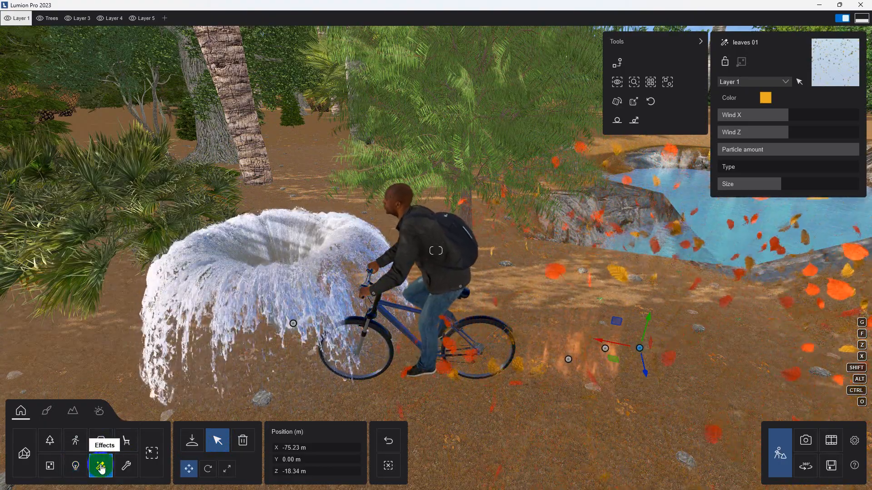
click(101, 467)
click(40, 107)
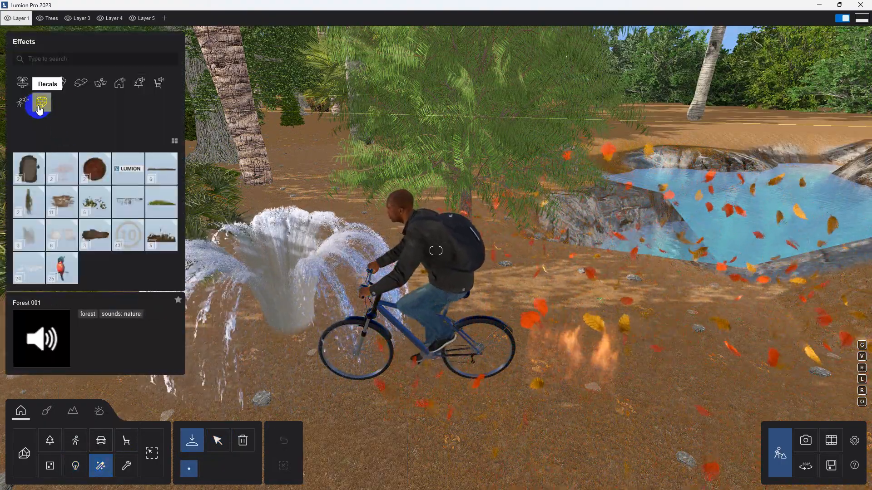
click(29, 168)
click(75, 172)
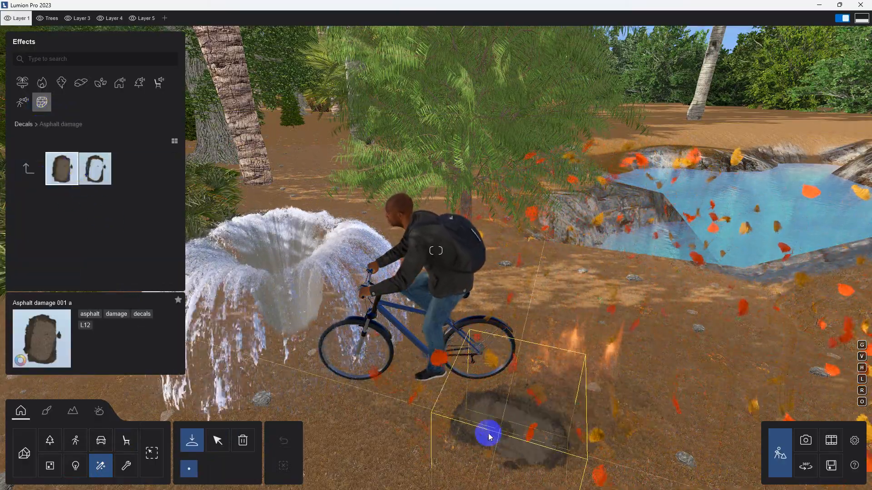
click(486, 438)
scroll(506, 413, up, 5)
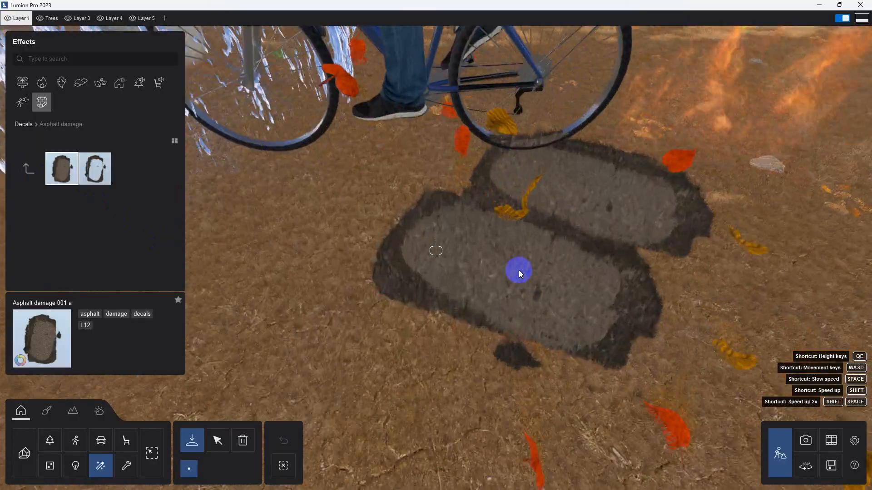
scroll(519, 271, up, 3)
right_drag(525, 299, 525, 297)
key(Escape)
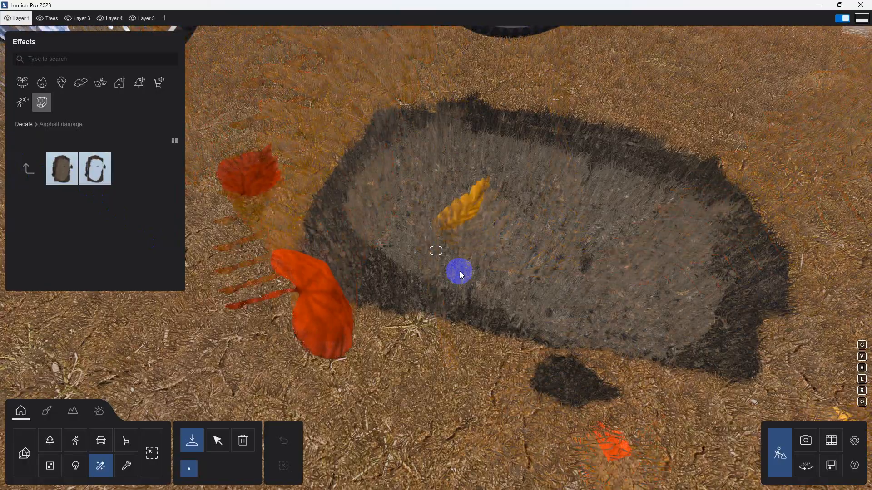
Place an Asphalt damage 001 b decal on the ground next to the first asphalt patch.
click(95, 169)
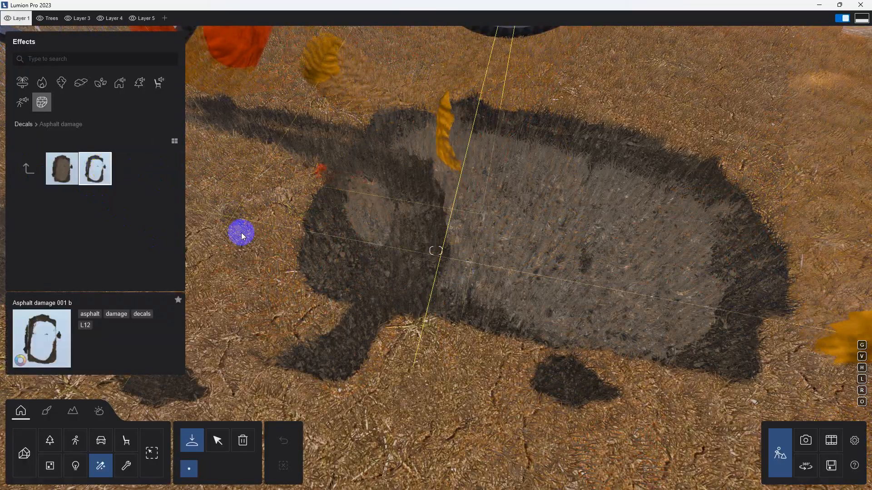
scroll(287, 311, down, 5)
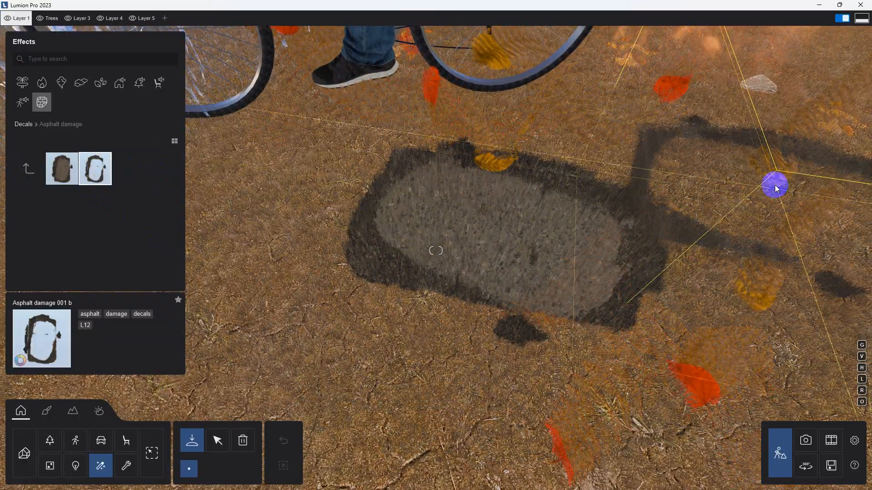
click(712, 144)
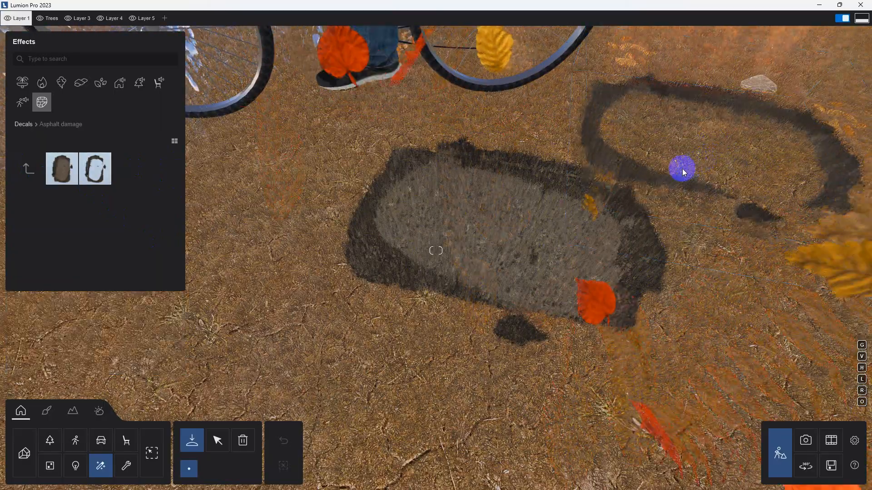
Delete the Australian Willow Medium tree standing between the cyclist and the pond.
right_drag(642, 184, 642, 184)
key(w)
scroll(430, 358, down, 5)
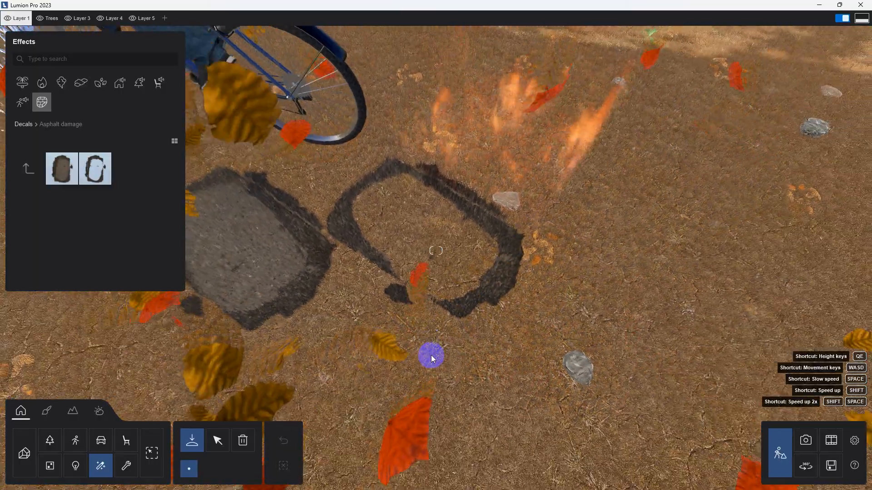
scroll(447, 329, down, 3)
scroll(449, 333, down, 3)
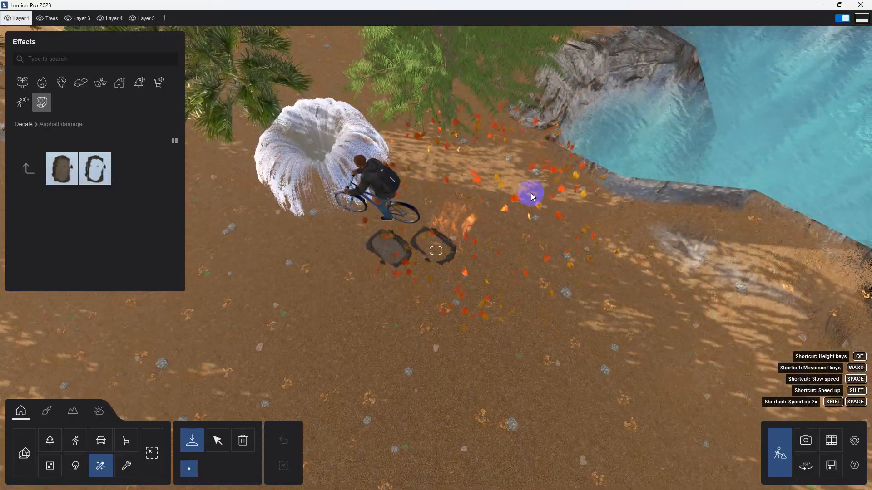
right_drag(400, 237, 400, 238)
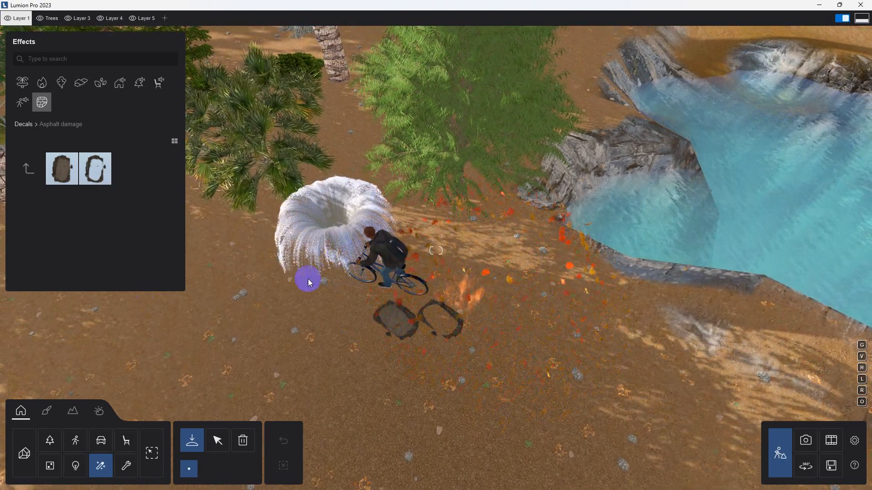
click(50, 440)
right_drag(471, 304, 469, 323)
click(215, 444)
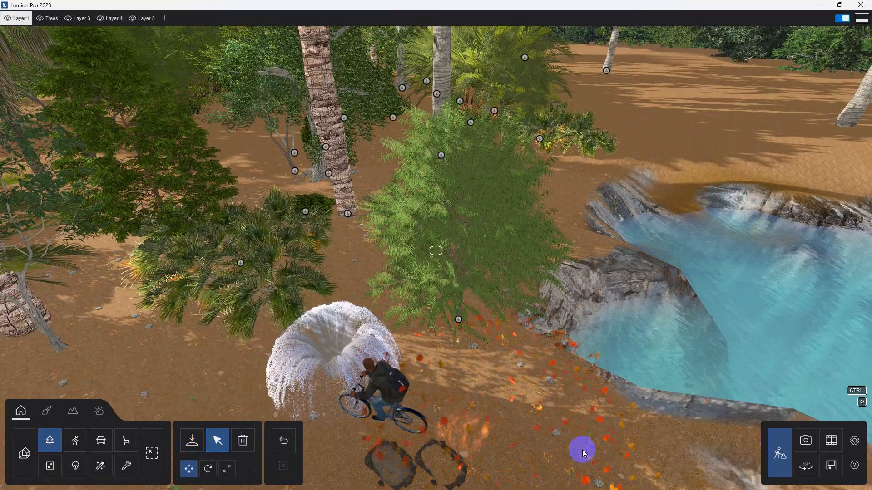
ctrl+drag(584, 450, 354, 282)
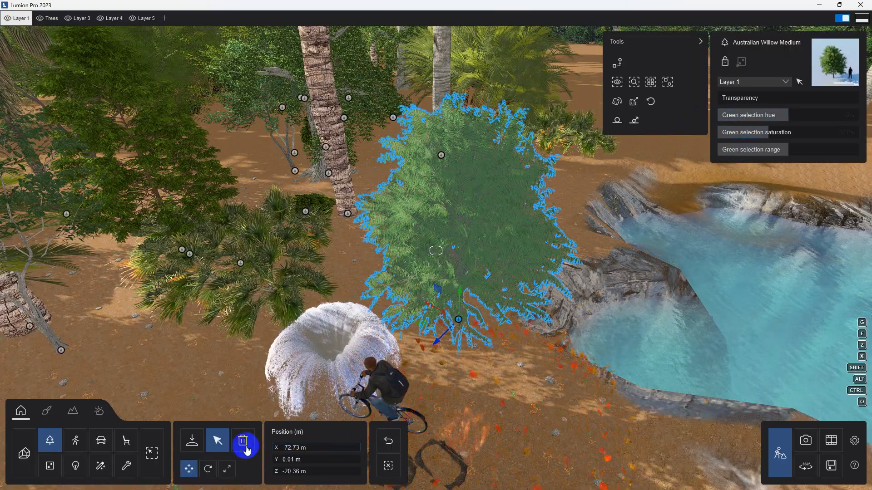
click(243, 441)
click(456, 323)
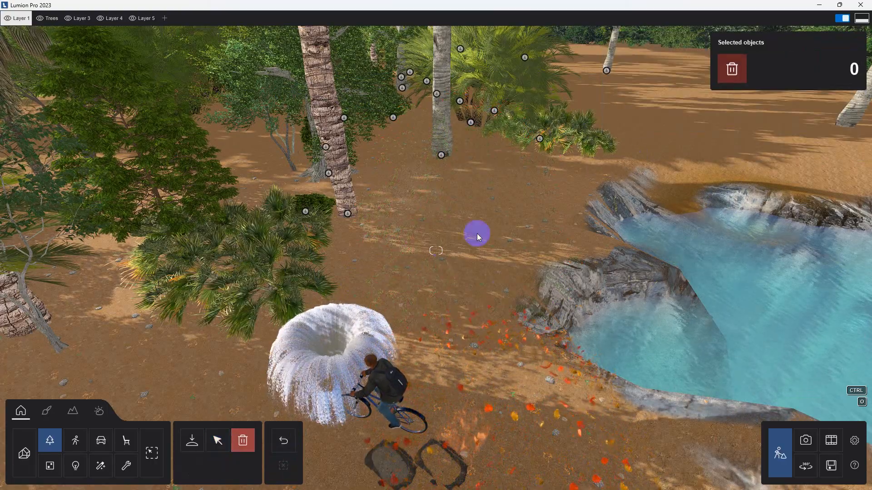
Delete the fountain, fire, leaves and asphalt damage decals around the cyclist.
right_drag(475, 327, 411, 356)
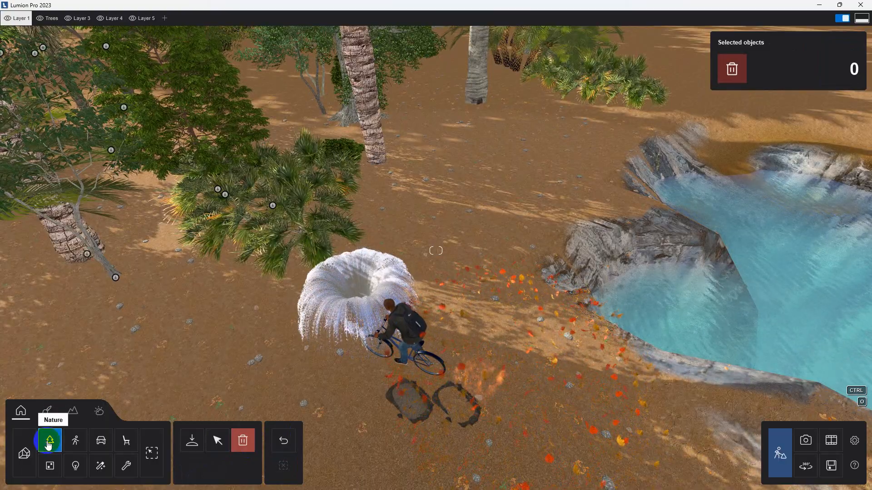
click(100, 466)
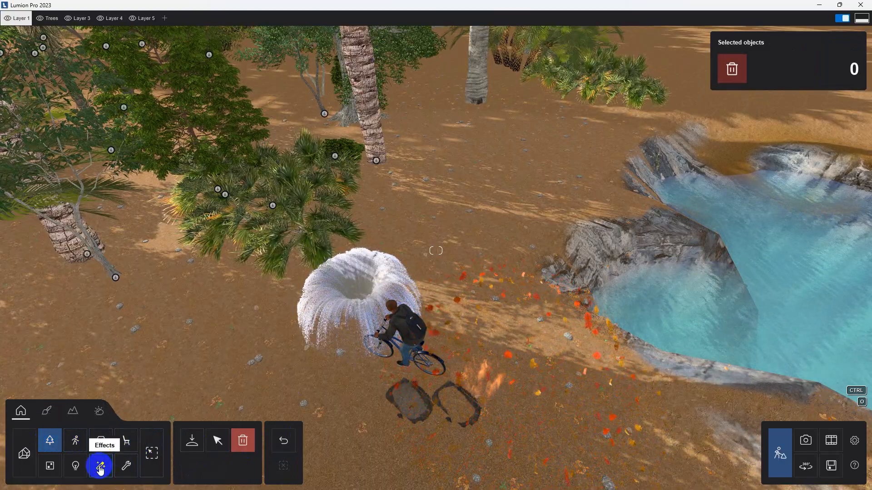
ctrl+drag(431, 349, 346, 281)
click(363, 314)
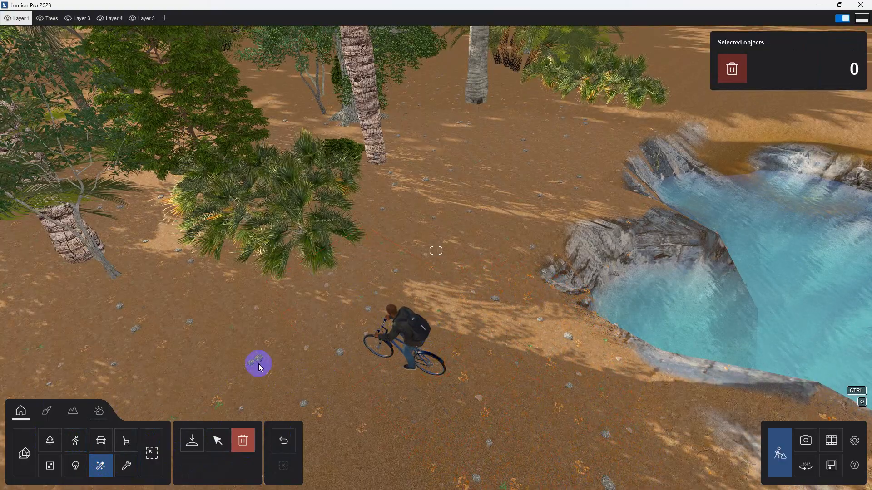
Delete the cyclist near the pond and return to object selection mode.
click(75, 440)
ctrl+drag(493, 380, 336, 300)
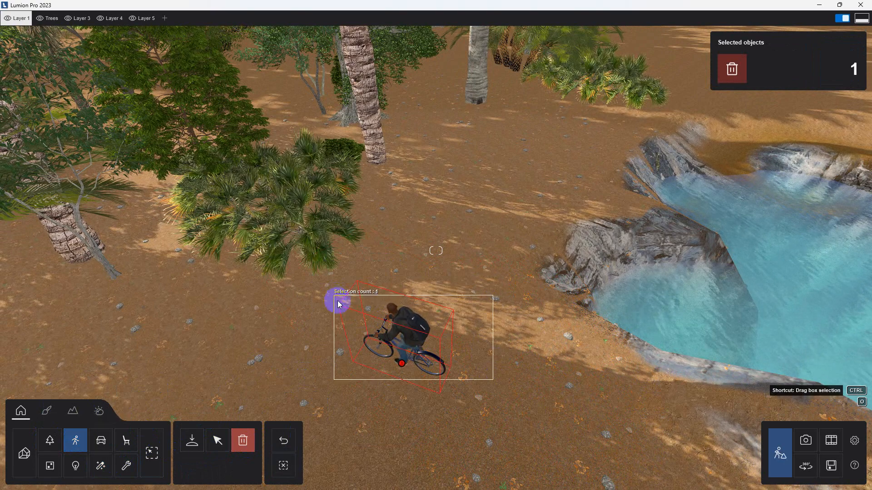
click(399, 357)
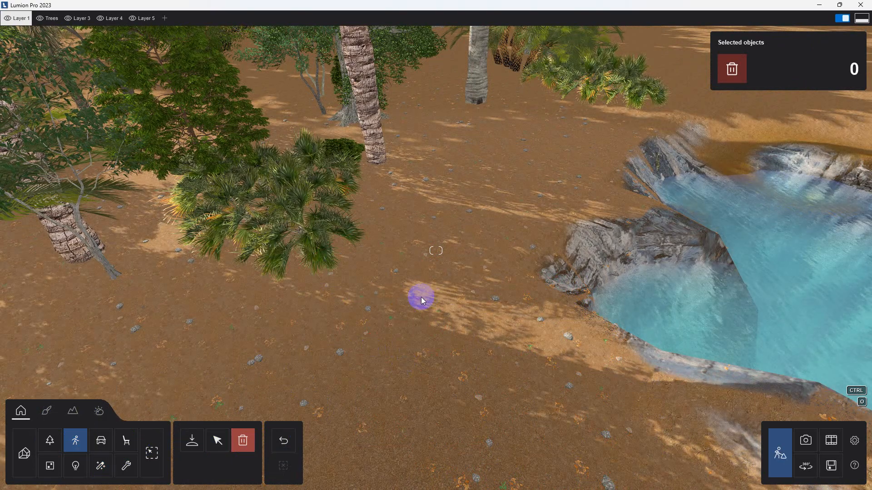
click(217, 440)
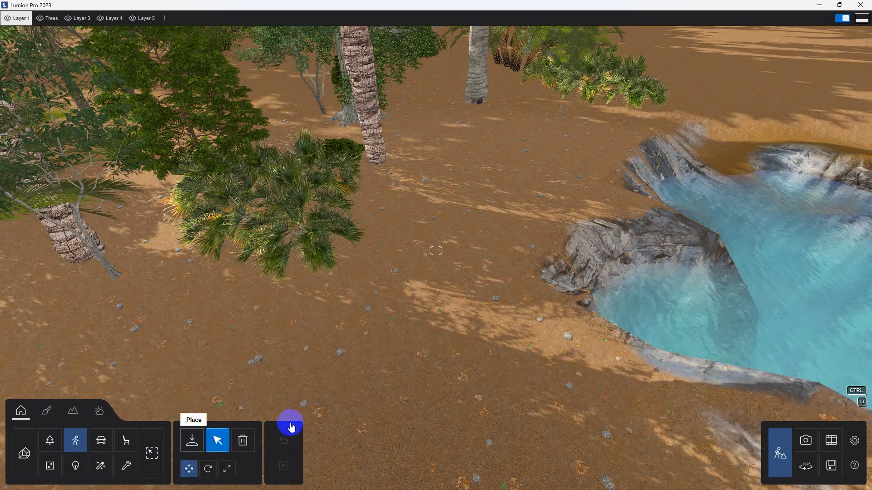
Move the view over the grassy clearing to the axes at the scene origin.
right_drag(352, 311, 418, 232)
key(s)
key(q)
key(s)
key(w)
key(e)
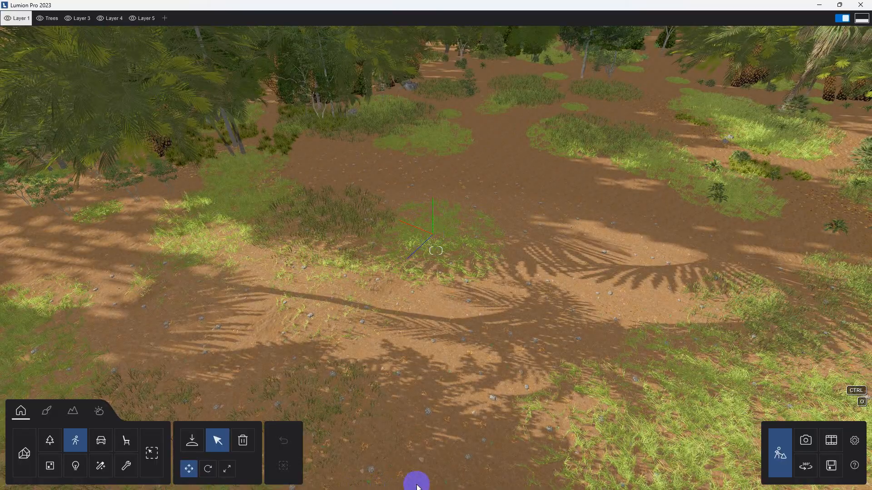
Switch to SketchUp and inspect the apartment building, its surrounding roads and the street-side entrance.
click(516, 480)
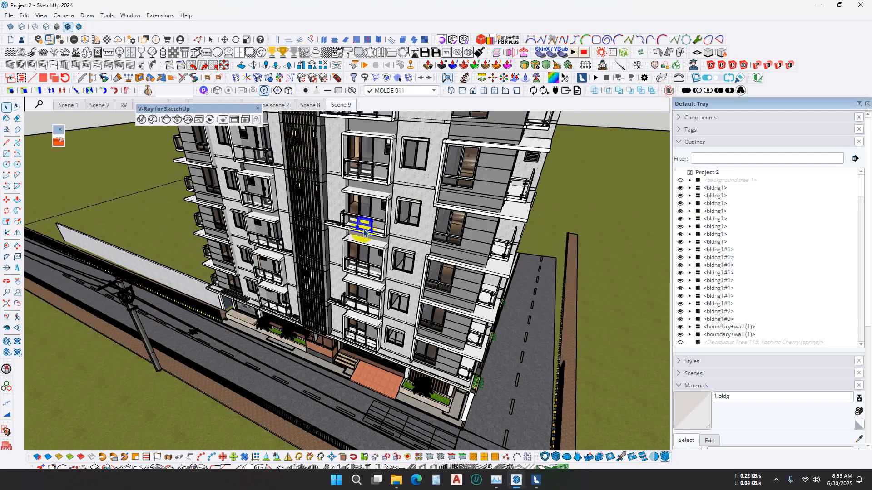
mouse_move(364, 232)
middle_down()
mouse_move(268, 290)
mouse_move(339, 254)
mouse_move(296, 263)
mouse_move(370, 324)
middle_up()
scroll(264, 276, down, 3)
scroll(318, 259, down, 3)
scroll(299, 311, up, 5)
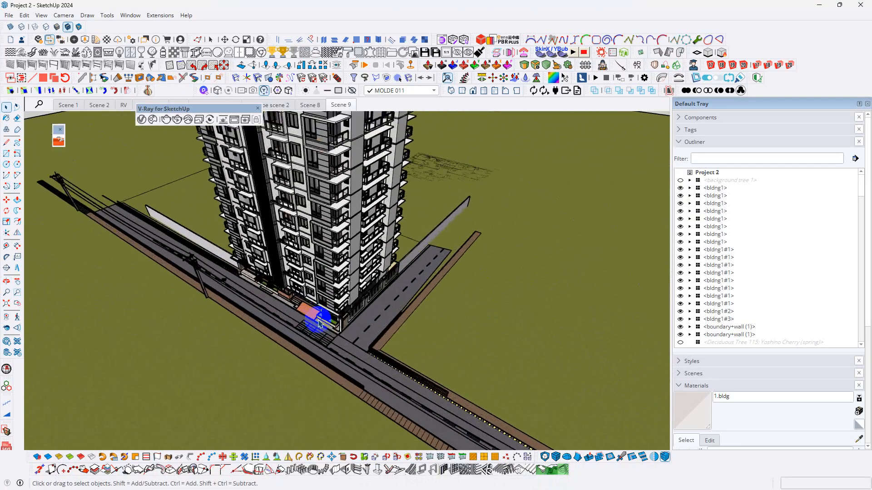
mouse_move(318, 312)
middle_down()
mouse_move(331, 317)
mouse_move(203, 335)
mouse_move(375, 337)
middle_up()
scroll(200, 331, down, 7)
scroll(314, 366, up, 3)
click(306, 368)
scroll(307, 367, up, 3)
middle_drag(306, 368, 326, 335)
click(345, 367)
scroll(327, 365, up, 2)
scroll(325, 370, down, 3)
click(325, 370)
scroll(325, 370, down, 4)
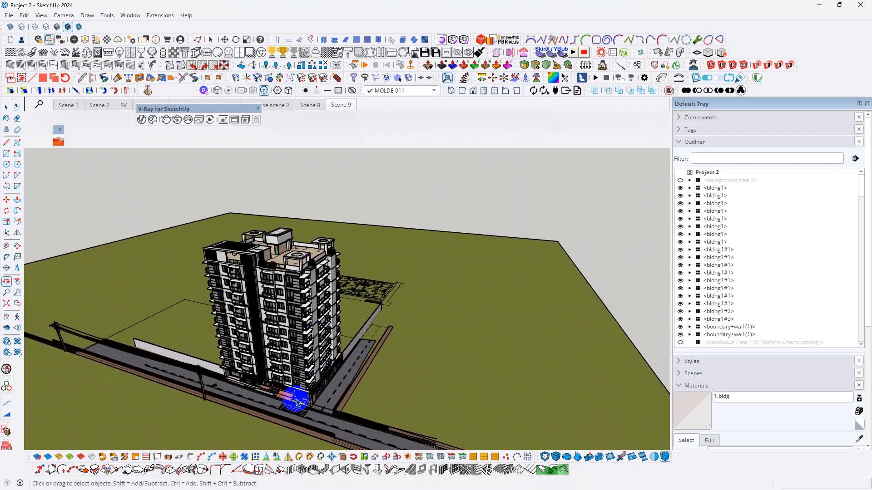
scroll(300, 397, up, 5)
mouse_move(305, 396)
middle_down()
mouse_move(286, 356)
mouse_move(274, 370)
middle_up()
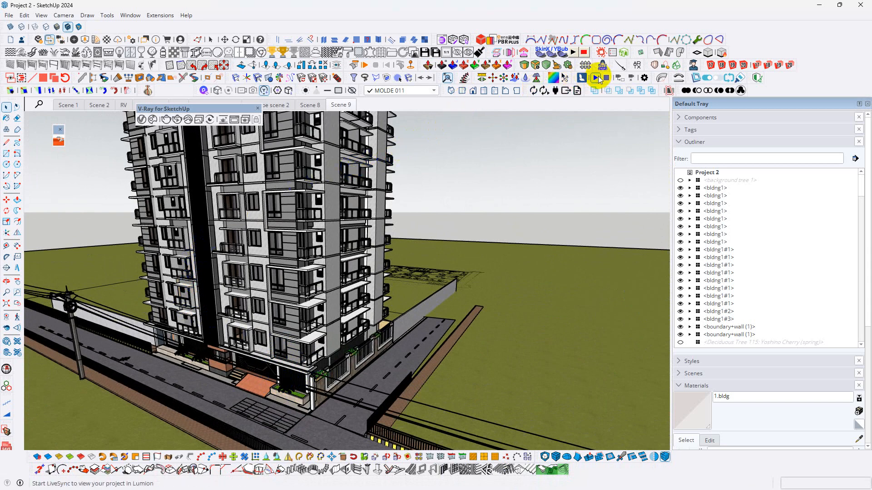
click(160, 15)
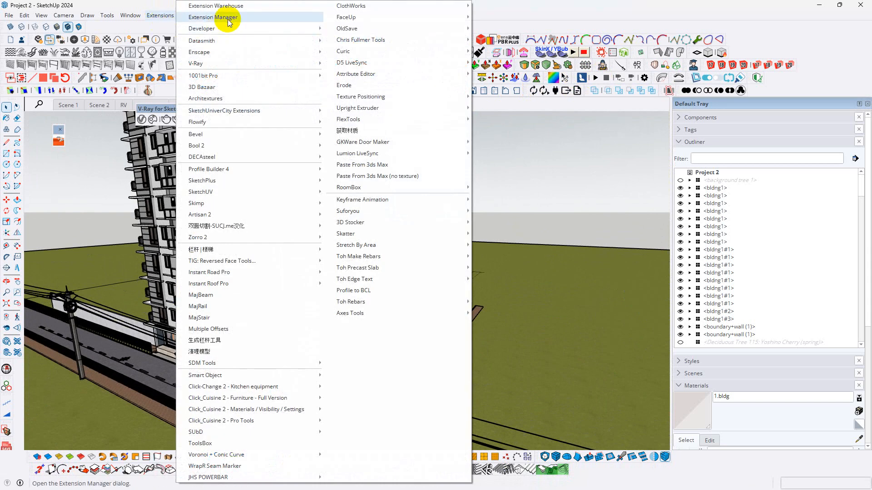
click(224, 5)
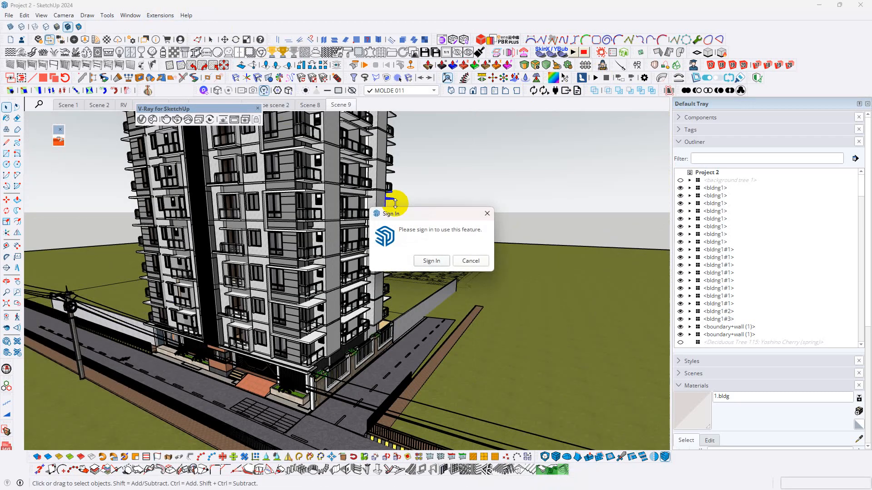
click(471, 262)
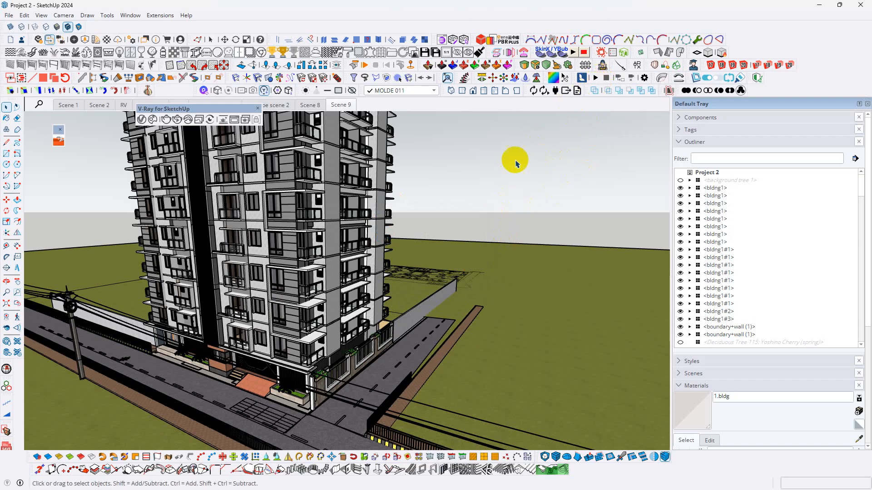
Start LiveSync from SketchUp to send the apartment building model to Lumion and check the Lumion scene.
click(596, 78)
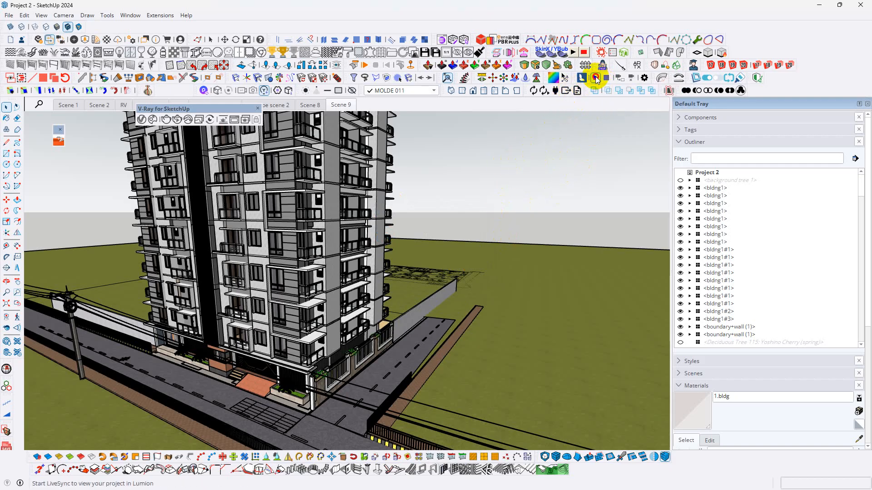
mouse_move(454, 486)
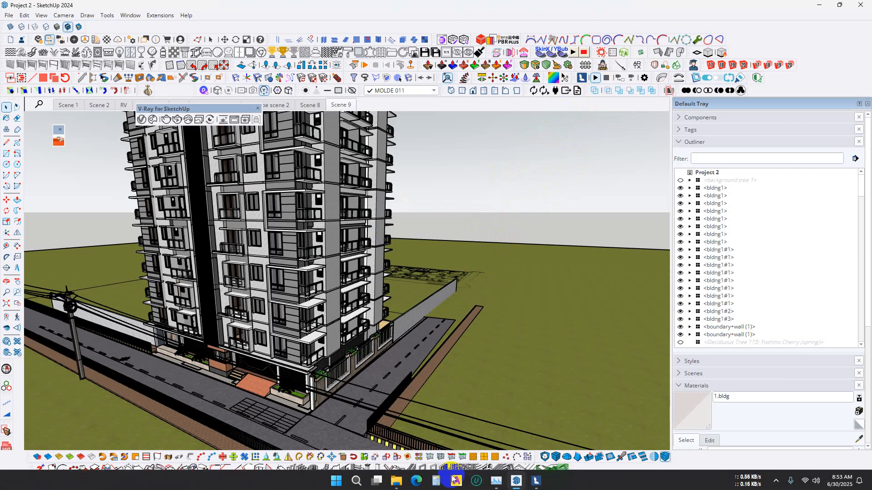
click(533, 481)
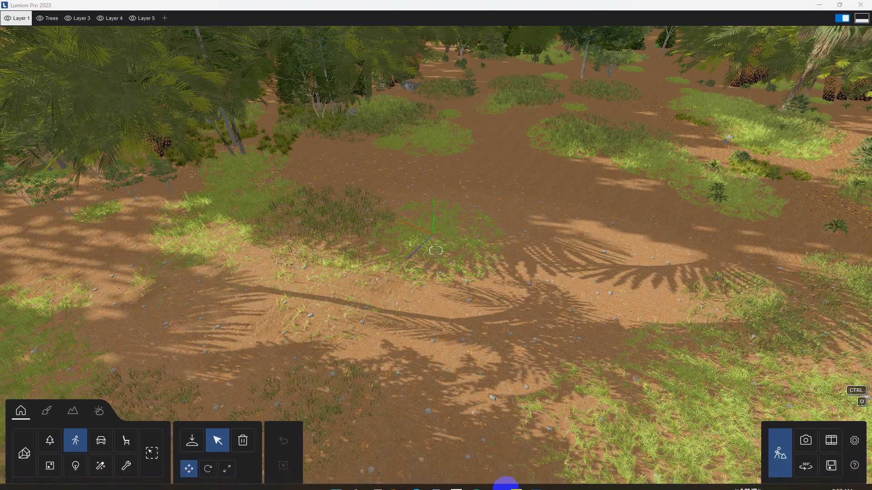
mouse_move(521, 485)
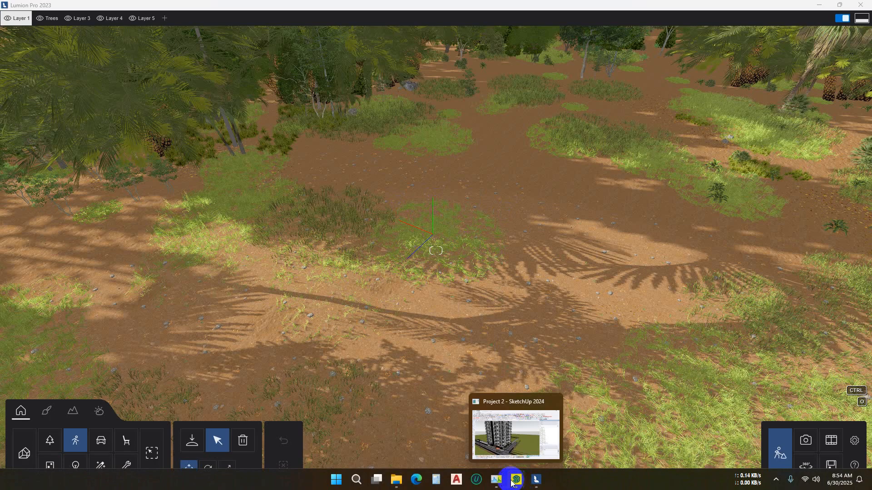
click(516, 433)
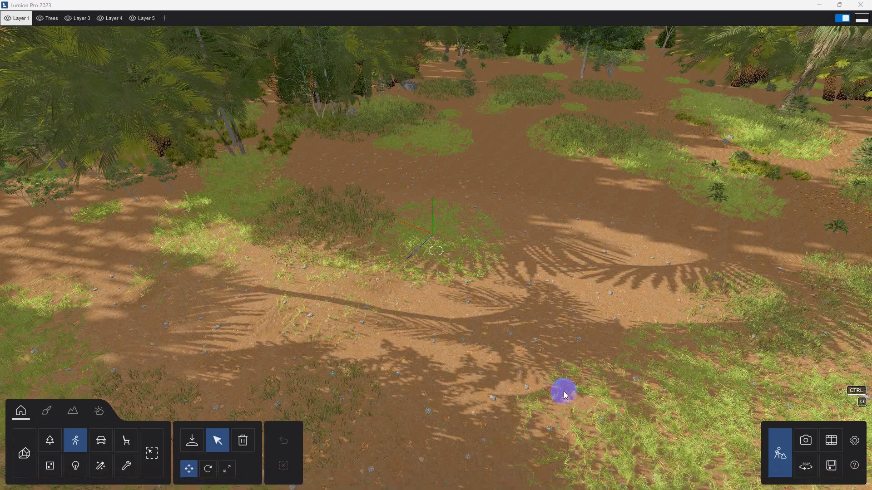
click(821, 6)
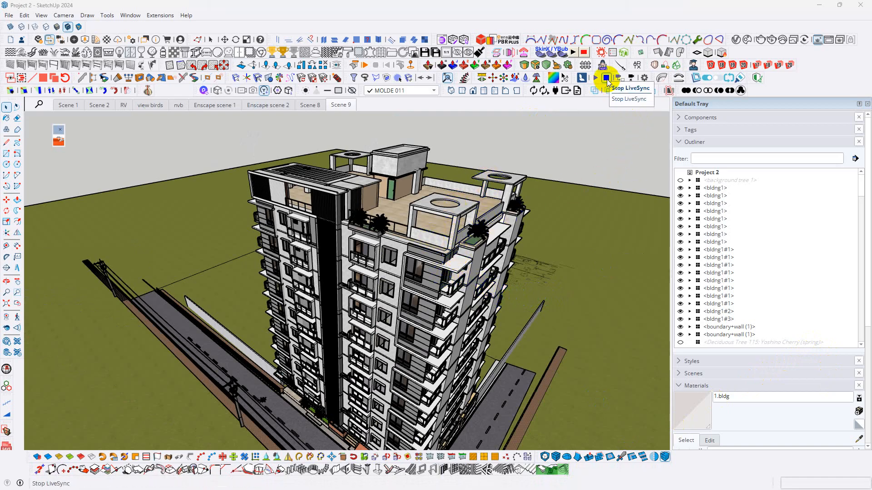
Stop LiveSync and switch to Lumion to inspect the apartment building from the rooftop down to its street entrance.
click(606, 79)
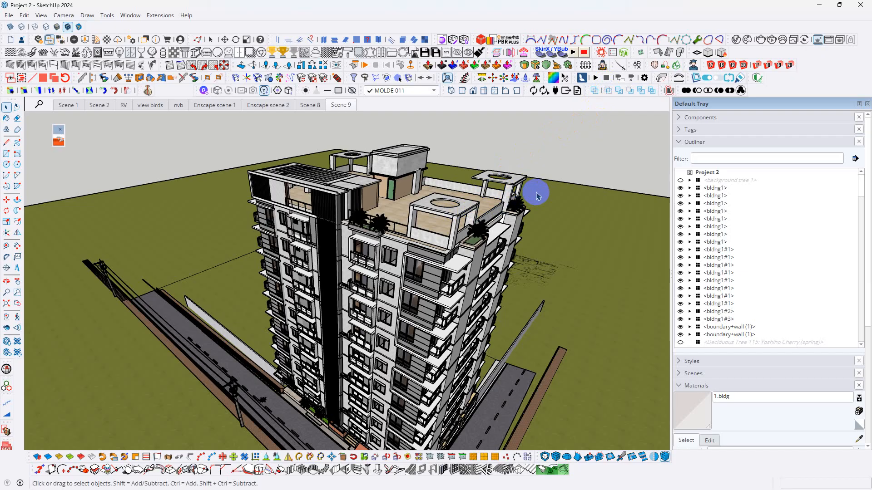
click(819, 4)
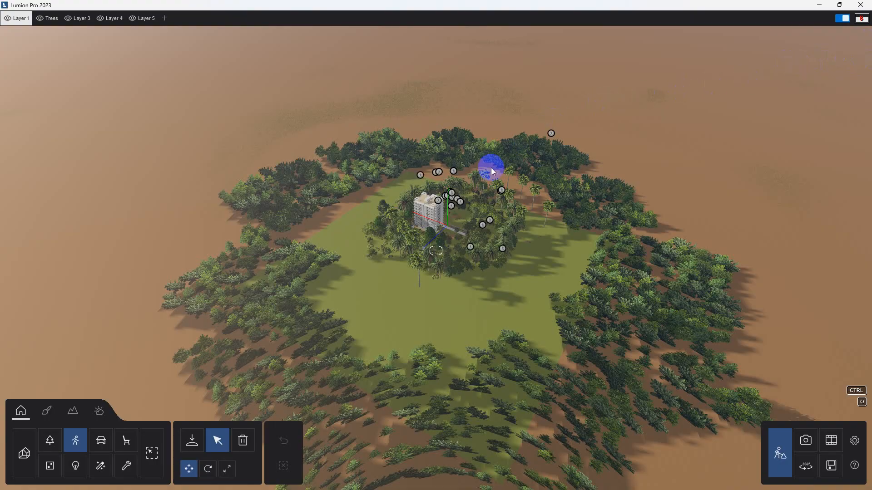
right_drag(443, 179, 482, 234)
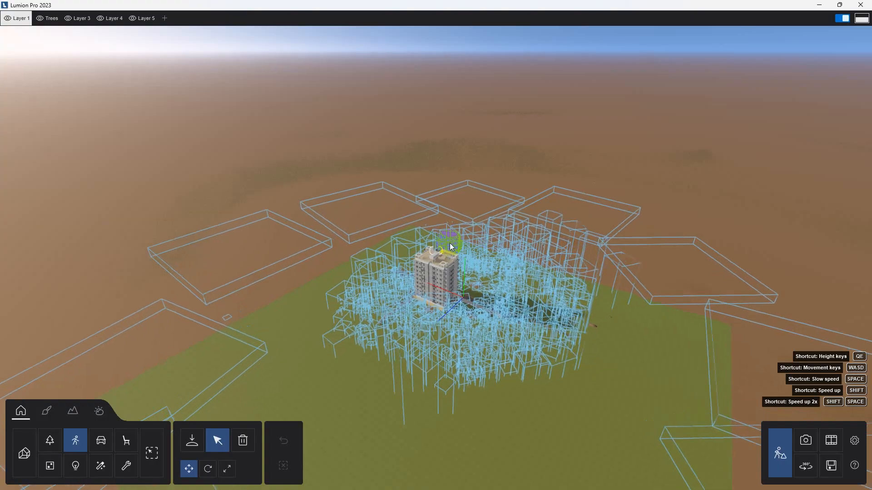
scroll(449, 248, up, 5)
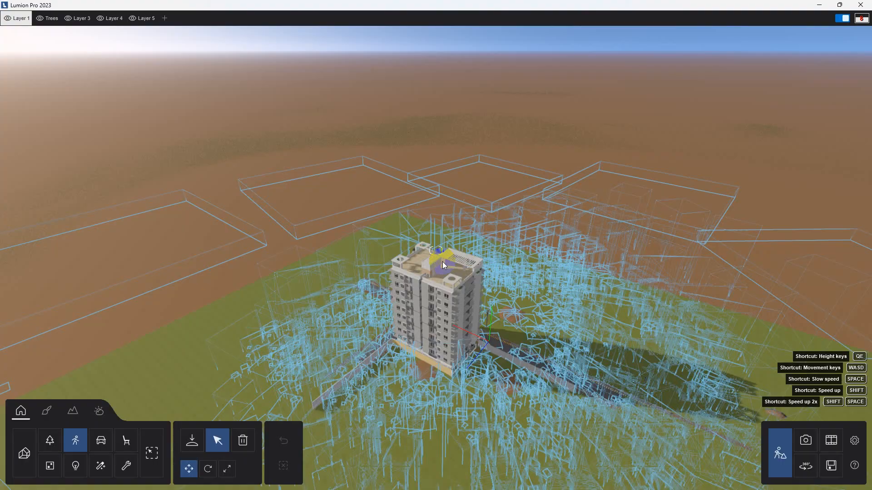
scroll(442, 262, up, 5)
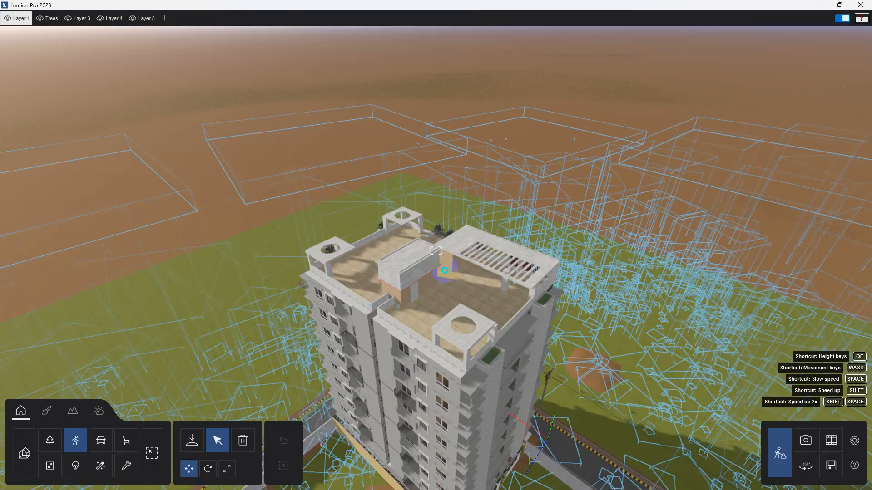
mouse_move(445, 270)
right_down()
mouse_move(443, 261)
mouse_move(458, 270)
mouse_move(444, 271)
mouse_move(454, 267)
mouse_move(444, 259)
mouse_move(444, 270)
right_up()
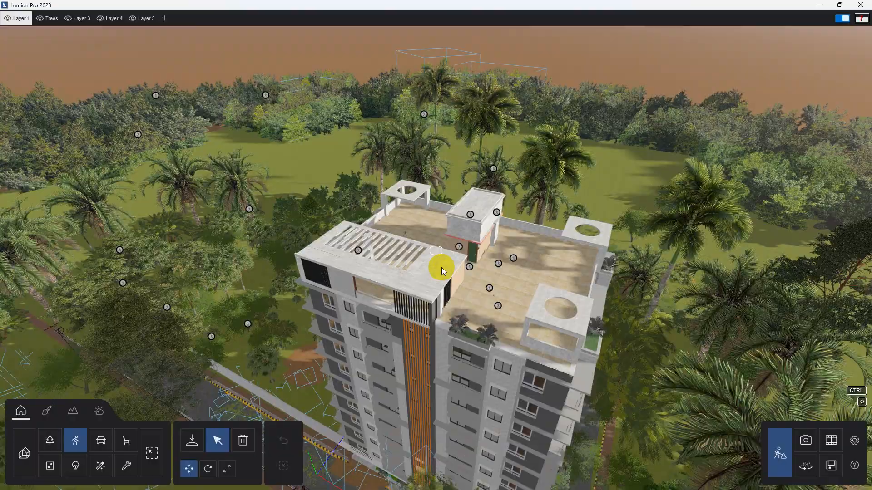
middle_drag(441, 268, 372, 312)
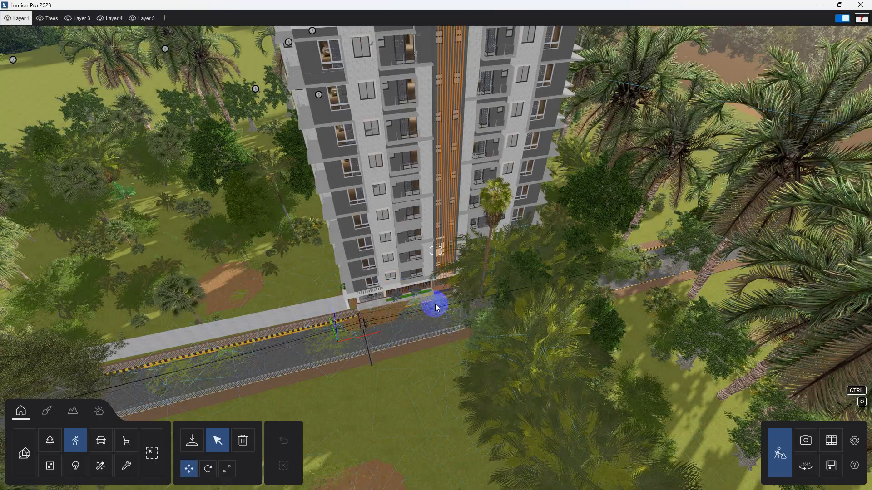
right_drag(459, 306, 456, 306)
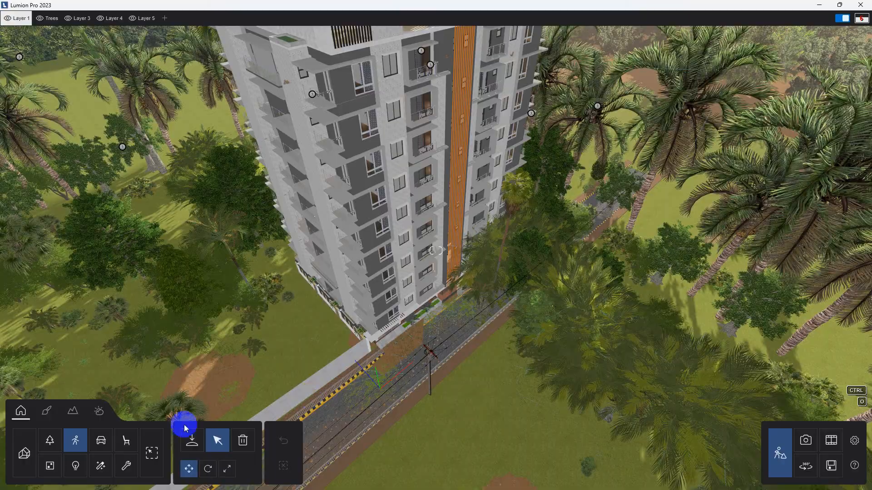
Select the nature objects covering the road and building entrance and move them across the road to about X -2.64 m, Z -33.00 m.
click(49, 441)
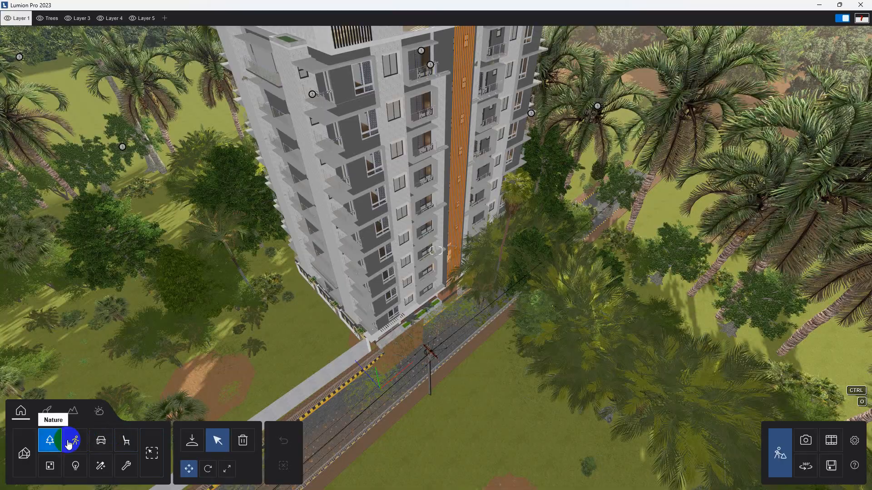
click(217, 440)
ctrl+drag(541, 435, 304, 235)
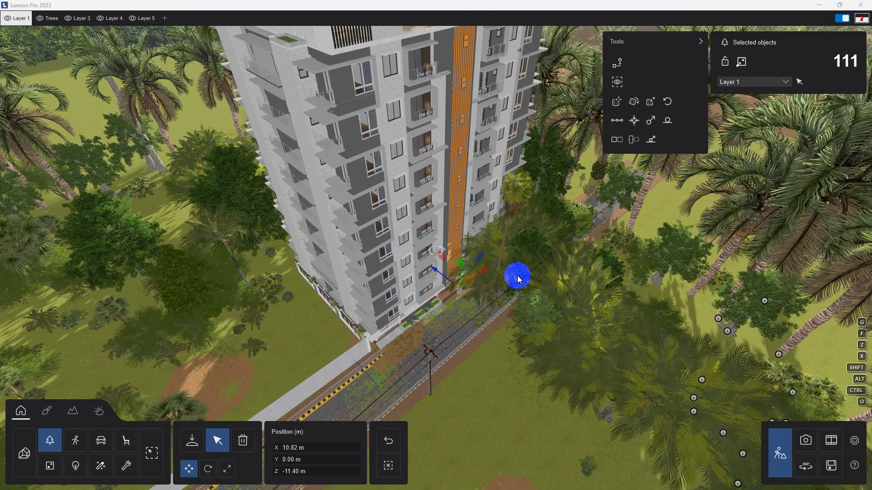
click(495, 277)
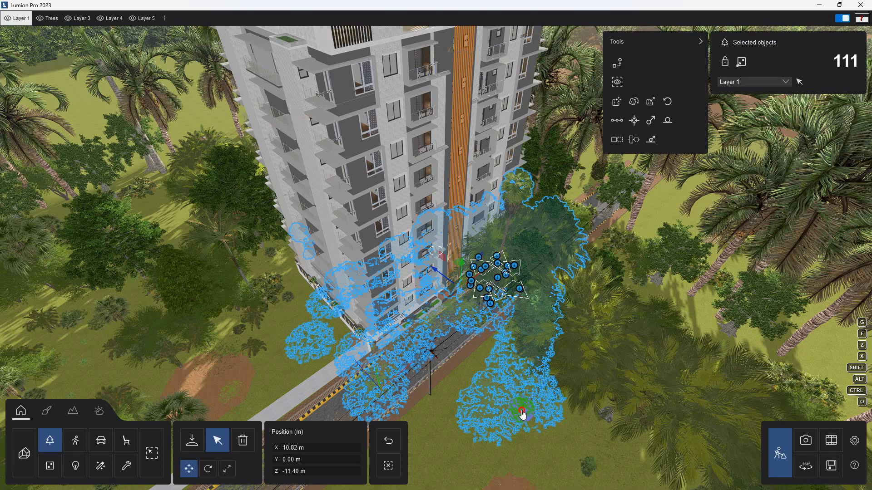
mouse_move(522, 414)
alt+mouse_down()
mouse_move(530, 427)
mouse_move(529, 418)
alt+mouse_up()
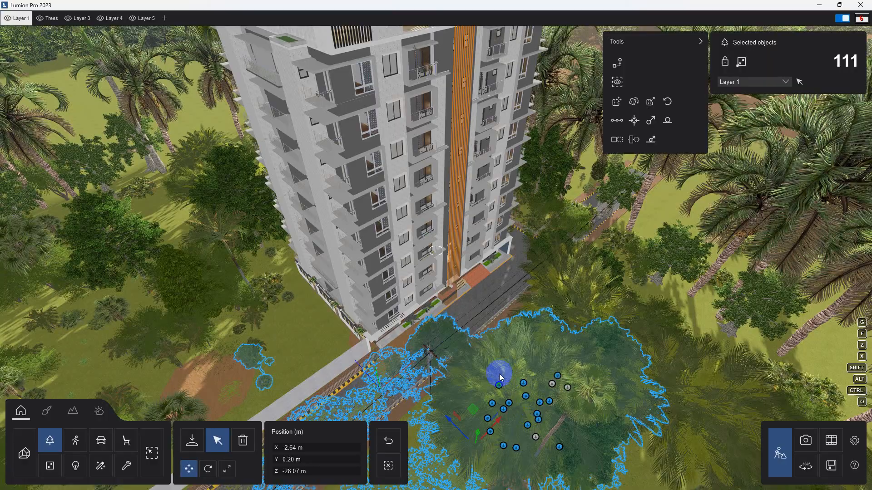
drag(451, 406, 514, 476)
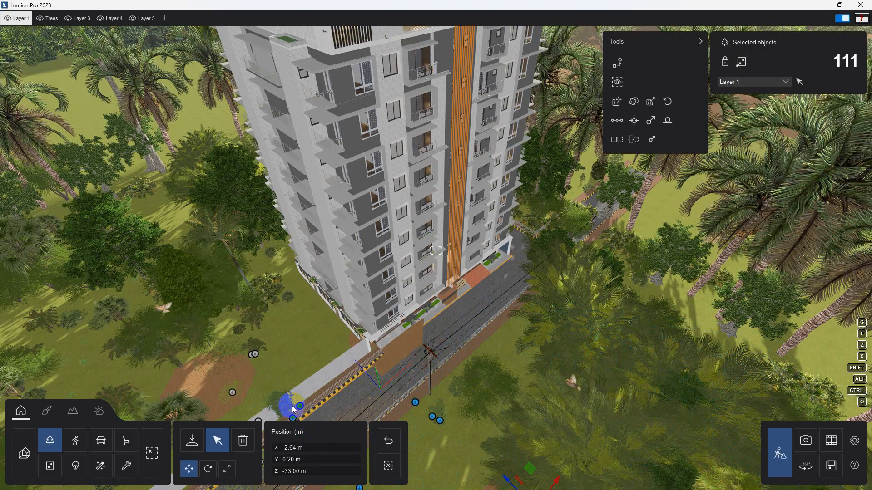
Select the group of plants covering the road beside the boundary wall and move it onto the lawn behind the wall, to about X -6.52 m, Z 8.32 m.
right_drag(302, 395, 341, 314)
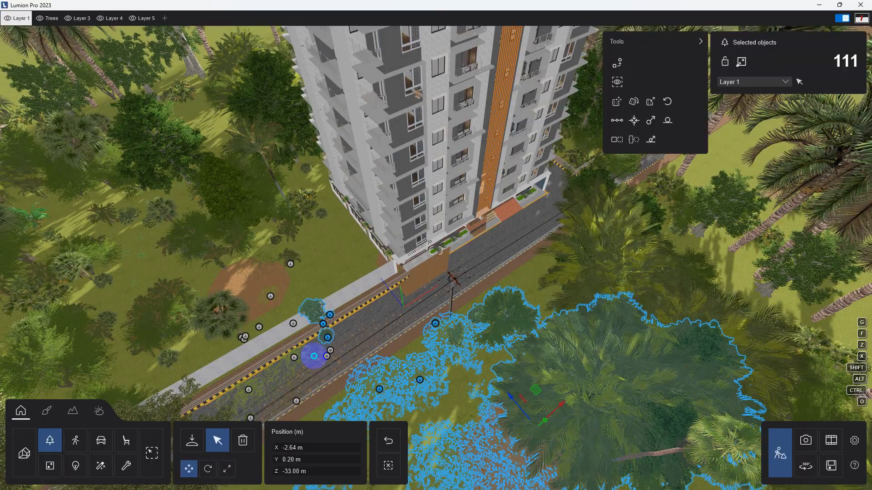
right_drag(314, 356, 403, 293)
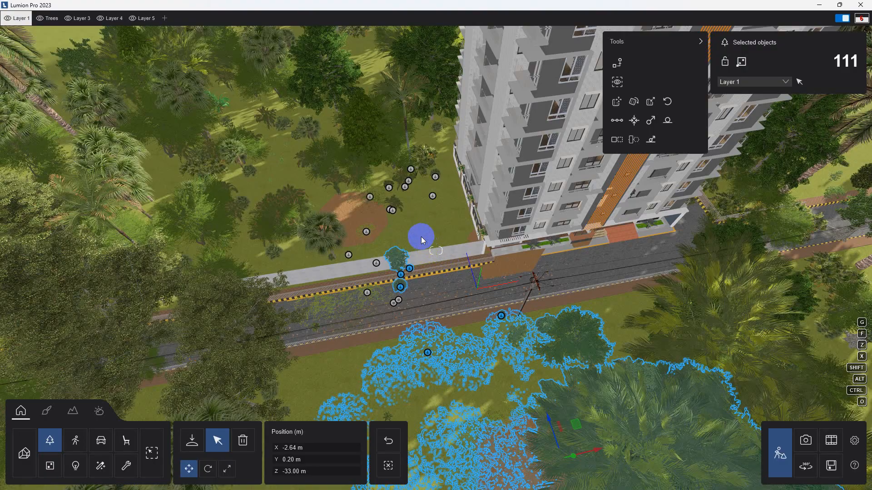
click(192, 440)
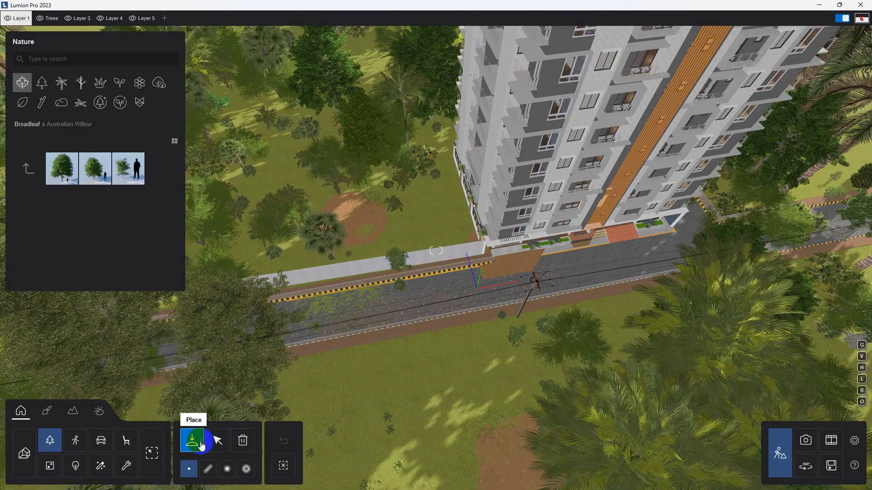
click(218, 442)
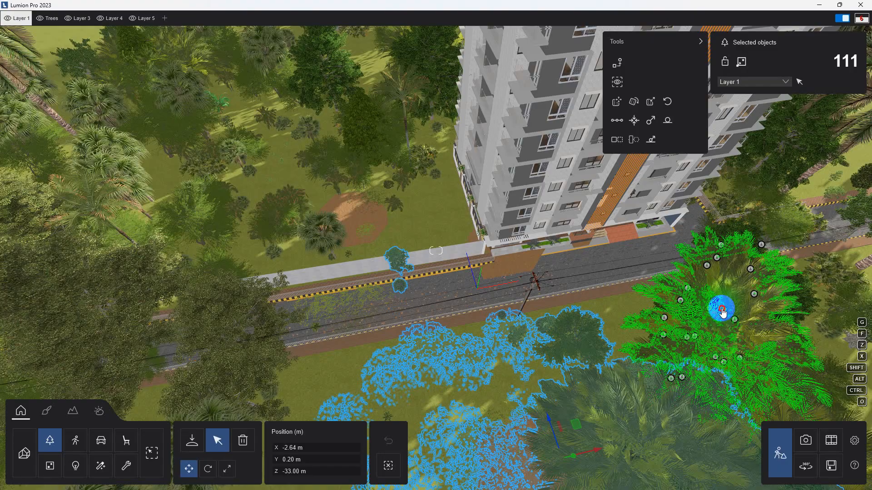
click(723, 312)
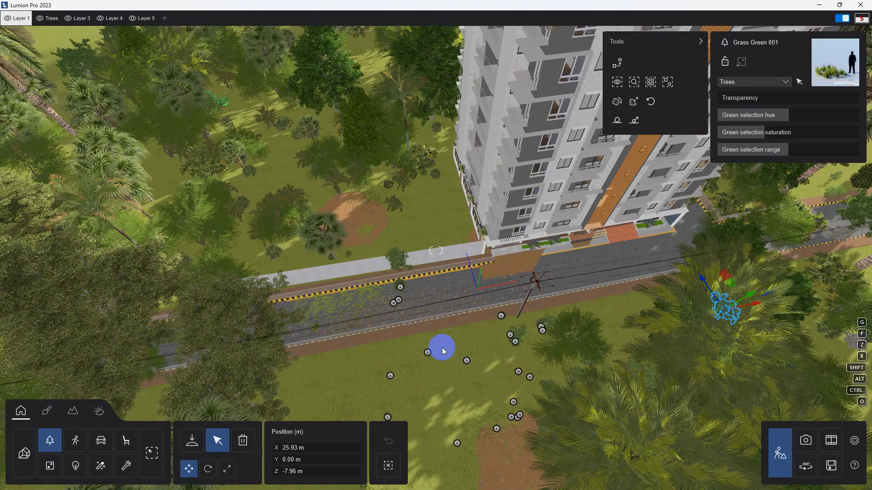
ctrl+drag(441, 321, 268, 255)
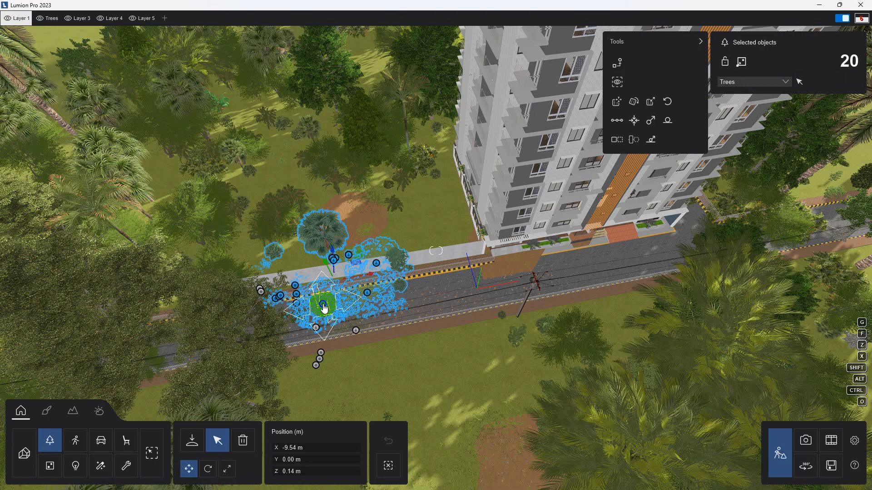
drag(324, 303, 346, 242)
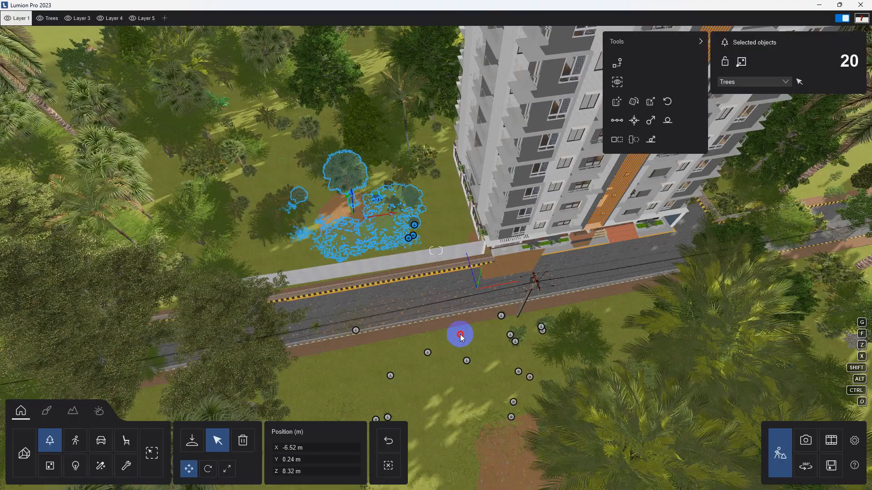
Move the wild grass cluster to about X -13.80 m, Z -7.00 m and the small curly palm to about X -5.92 m, Z -7.39 m.
ctrl+drag(466, 338, 362, 379)
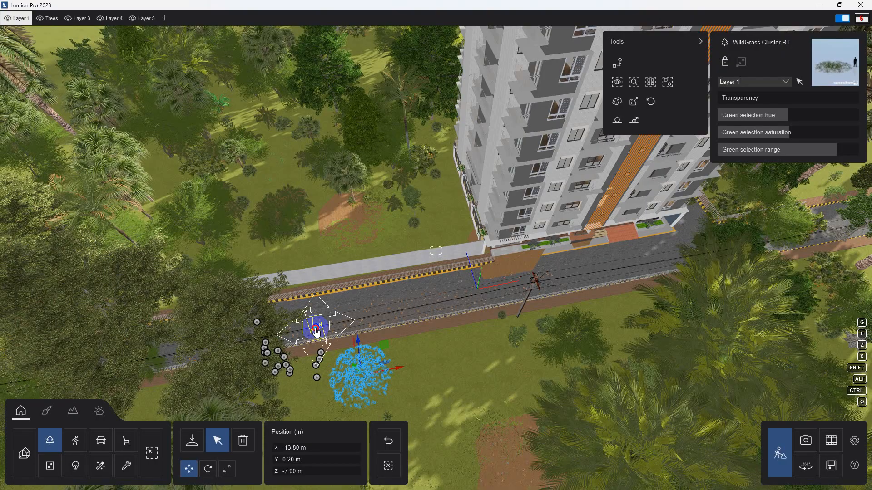
click(317, 328)
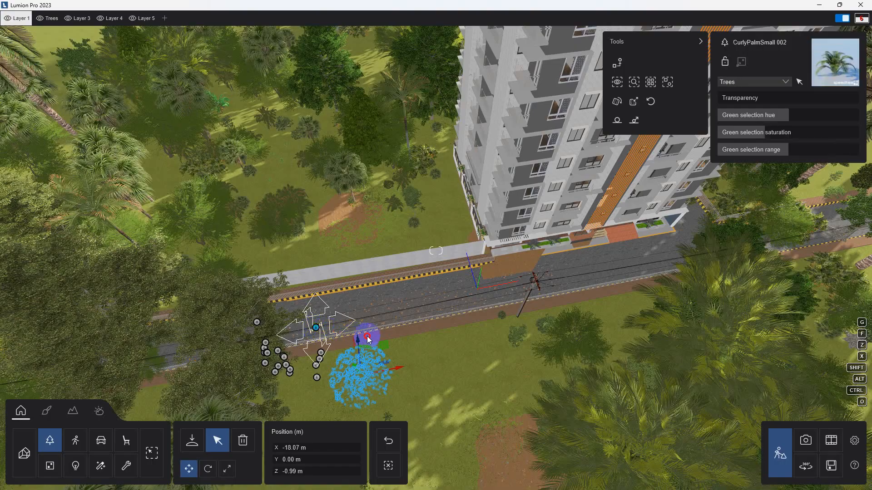
drag(316, 328, 440, 363)
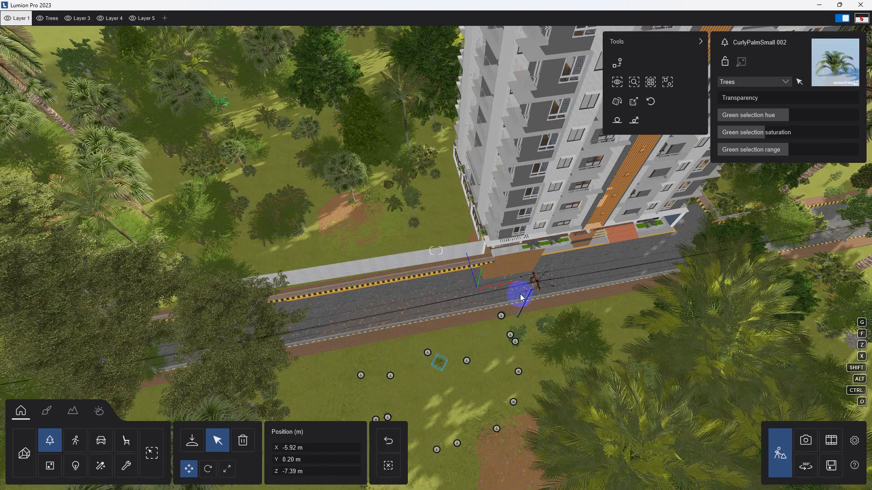
Examine the road surface and the building's street entrance up close for terrain covering the asphalt.
scroll(521, 282, up, 10)
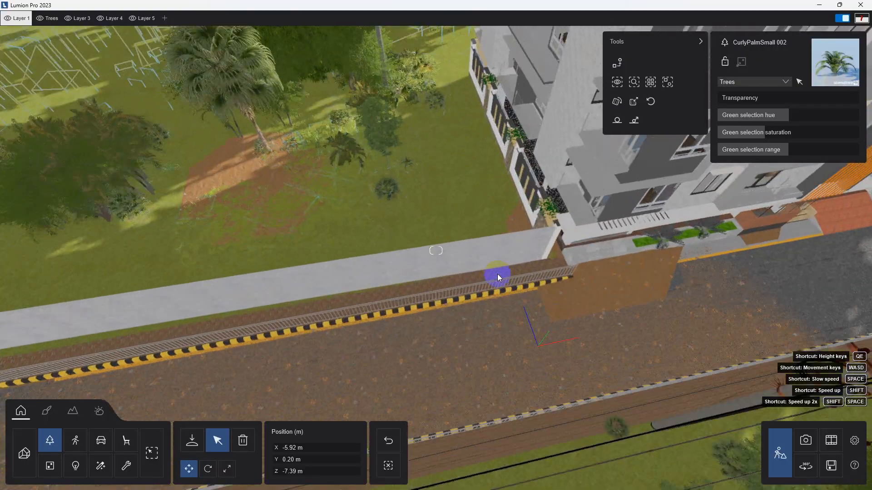
key(w)
mouse_move(497, 274)
right_down()
mouse_move(513, 282)
mouse_move(516, 275)
mouse_move(490, 271)
right_up()
key(w)
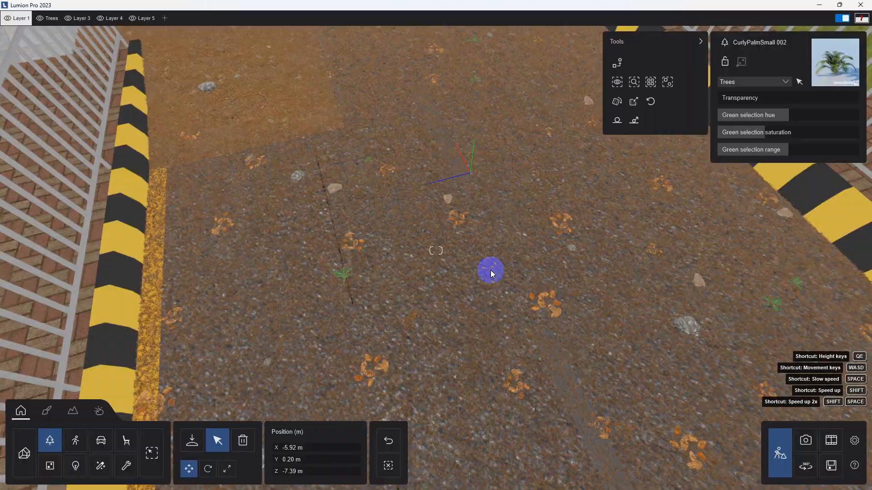
mouse_move(489, 270)
right_down()
mouse_move(476, 257)
mouse_move(489, 270)
mouse_move(473, 317)
mouse_move(500, 356)
mouse_move(432, 321)
mouse_move(479, 338)
mouse_move(555, 288)
mouse_move(525, 292)
mouse_move(449, 355)
mouse_move(497, 329)
right_up()
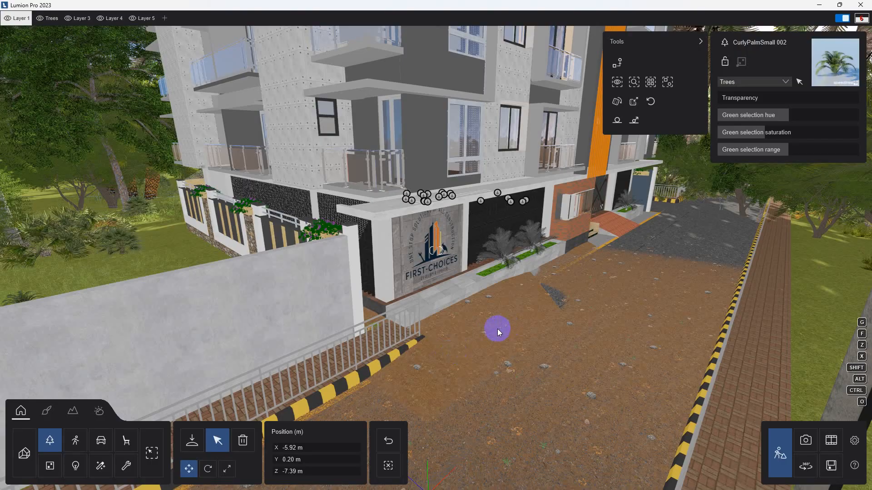
click(103, 407)
mouse_move(405, 362)
right_down()
mouse_move(404, 402)
mouse_move(404, 352)
right_up()
key(s)
scroll(404, 352, down, 10)
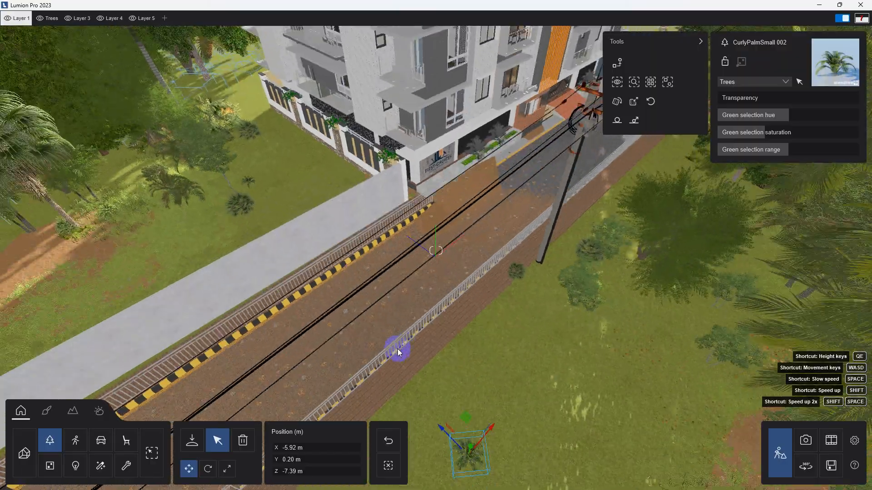
Lower the terrain along the road in front of the building with a brush size of about 2.2 to expose the asphalt.
click(121, 439)
click(72, 411)
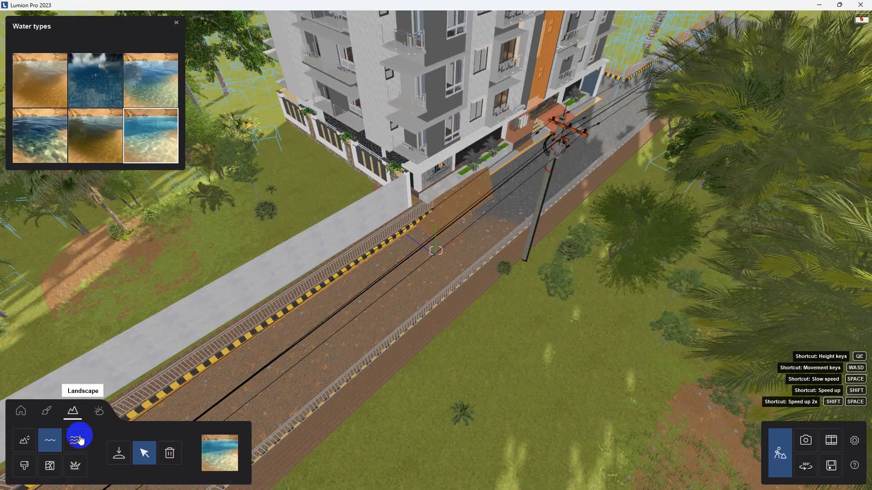
click(24, 440)
click(145, 452)
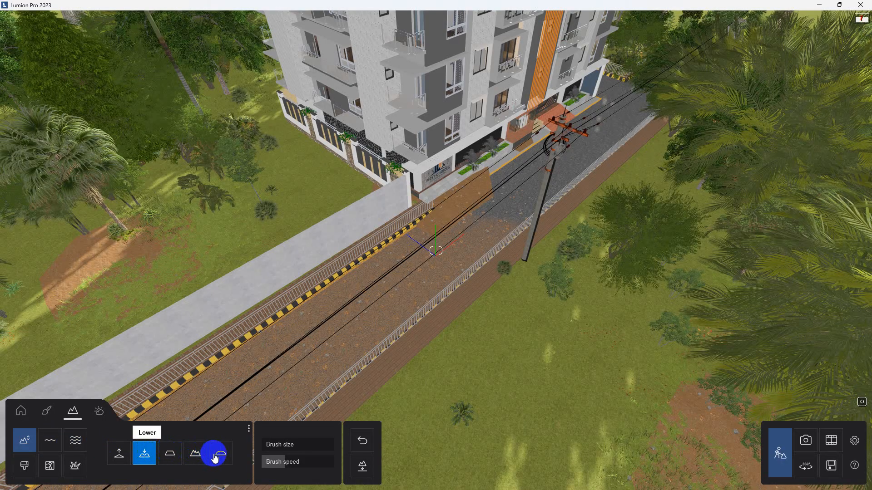
click(170, 454)
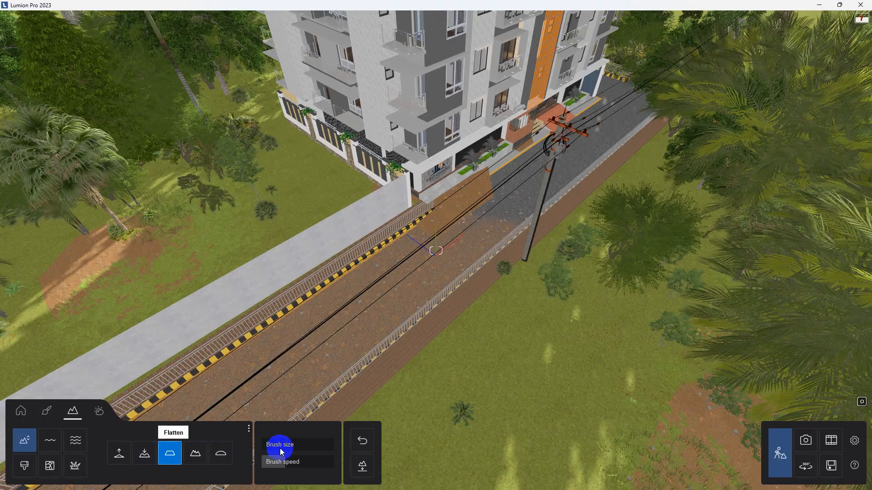
drag(265, 444, 281, 385)
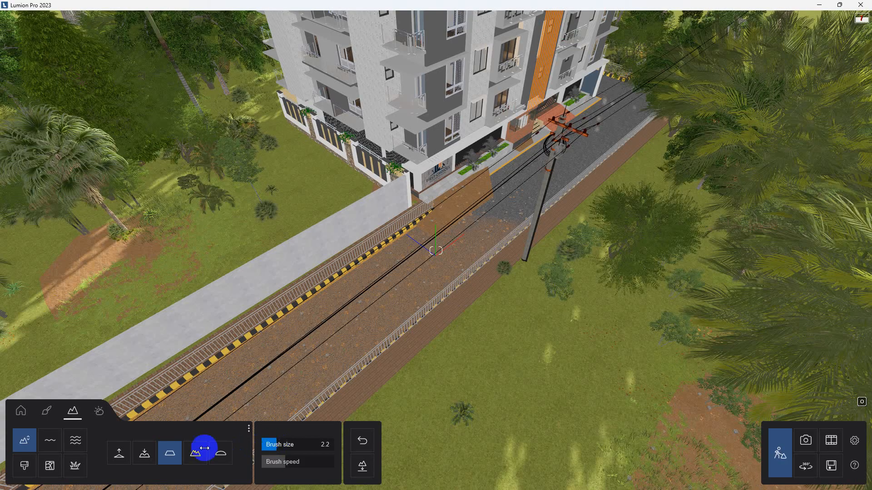
click(144, 453)
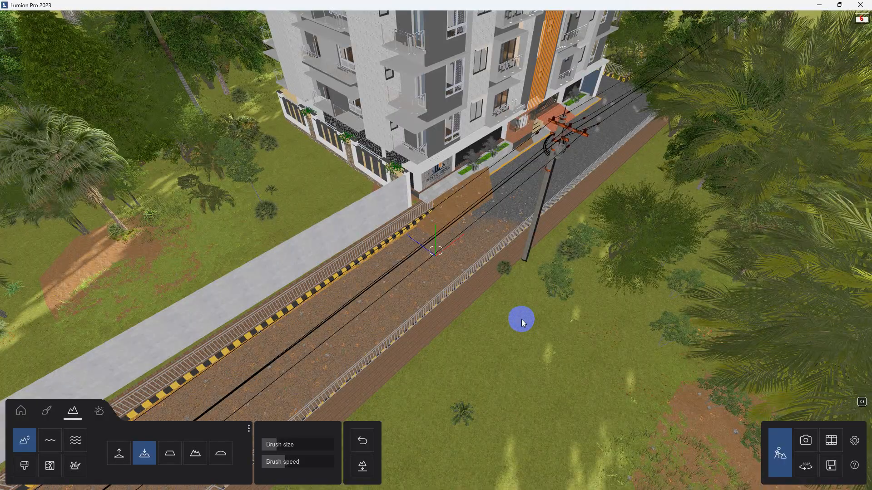
mouse_move(335, 327)
mouse_down()
mouse_move(317, 341)
mouse_move(472, 241)
mouse_move(480, 195)
mouse_move(533, 137)
mouse_up()
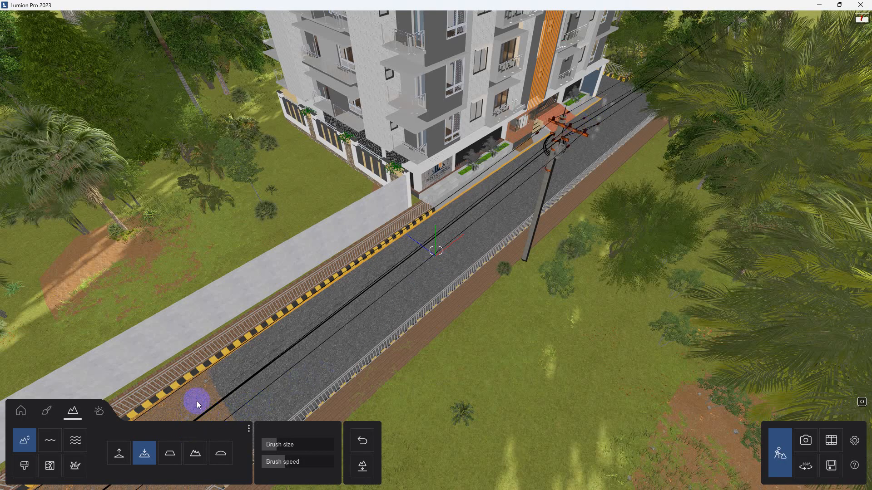
Lower the remaining terrain covering the road section beside the boundary wall and under the large tree.
mouse_move(265, 365)
right_down()
mouse_move(282, 354)
mouse_move(323, 384)
mouse_move(342, 288)
right_up()
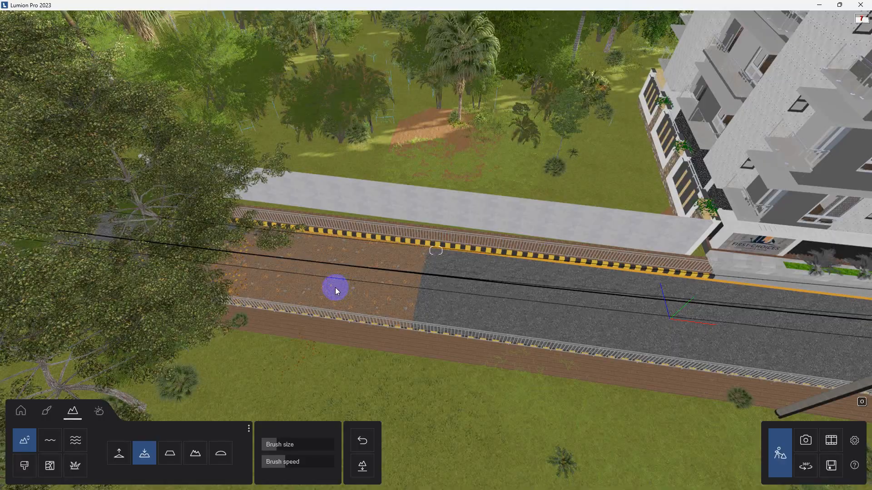
drag(335, 290, 189, 276)
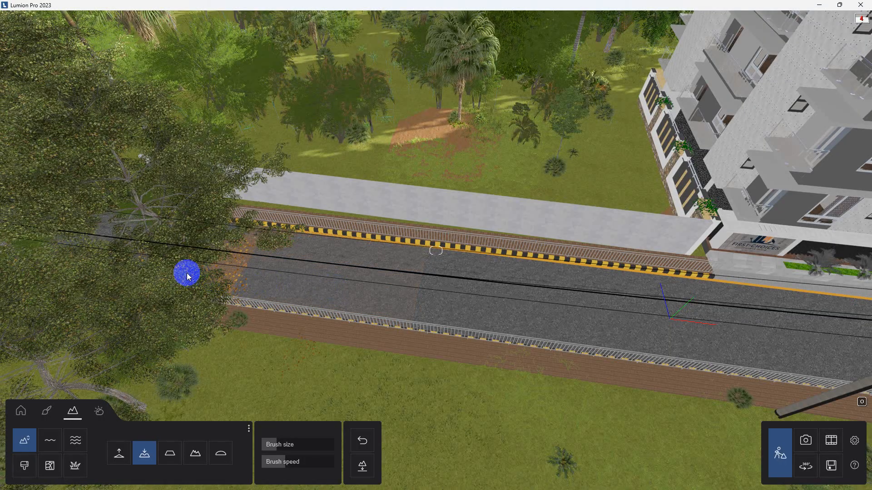
click(137, 252)
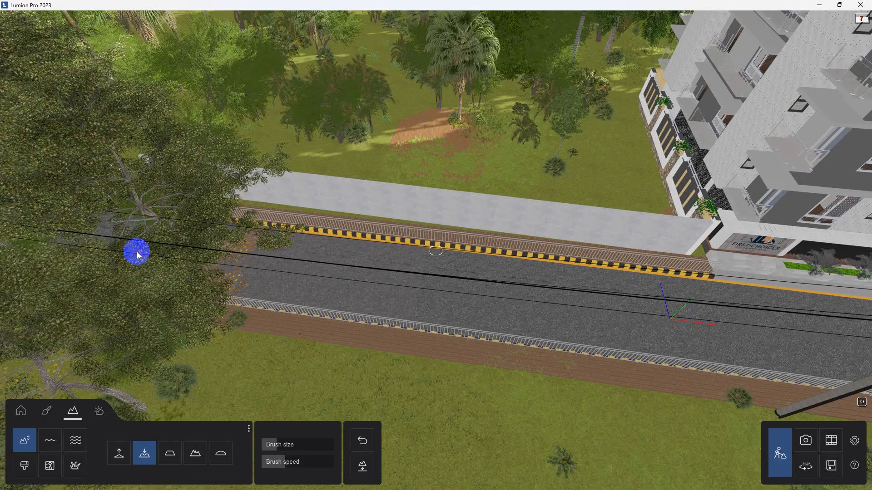
drag(248, 249, 227, 288)
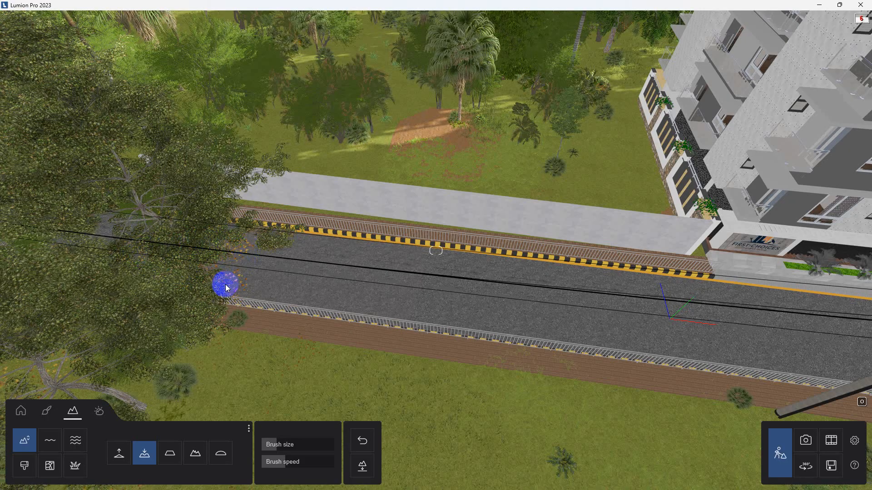
Check the cleared road, then open Photo mode and review the Photo - 1 camera view of the building.
mouse_move(468, 296)
right_down()
mouse_move(506, 302)
mouse_move(520, 292)
mouse_move(500, 302)
mouse_move(560, 179)
mouse_move(548, 135)
right_up()
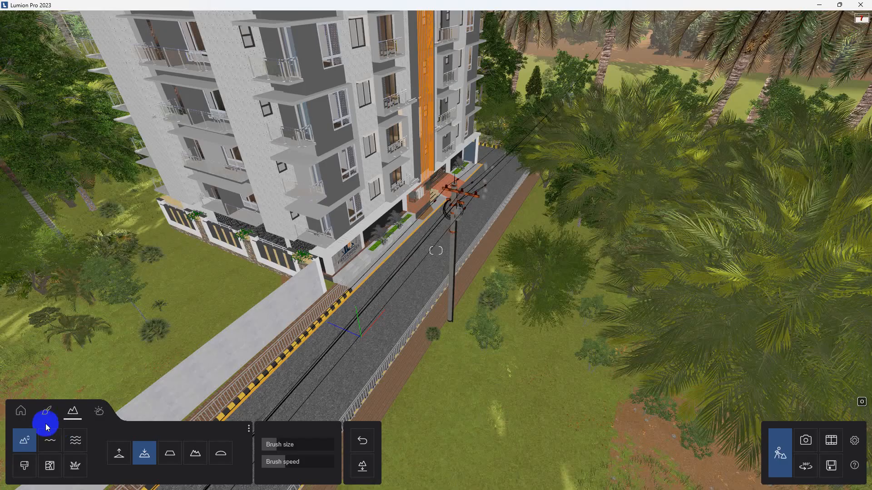
click(22, 411)
right_drag(405, 312, 411, 310)
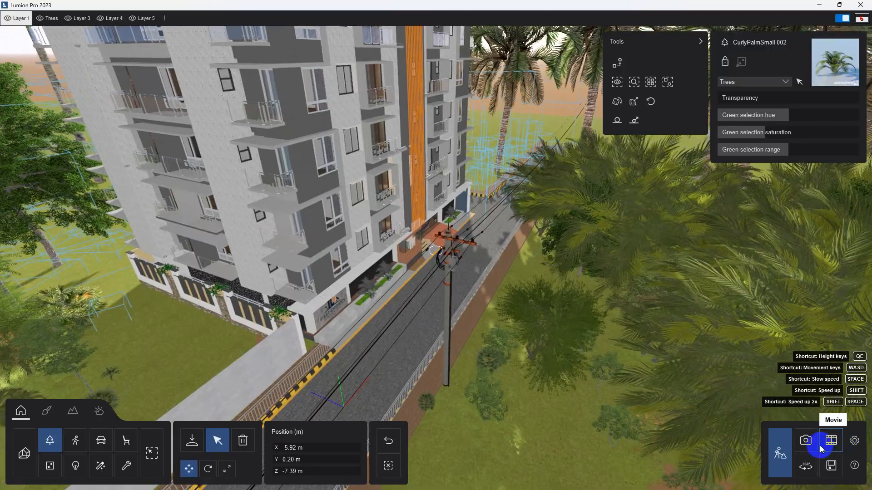
click(806, 443)
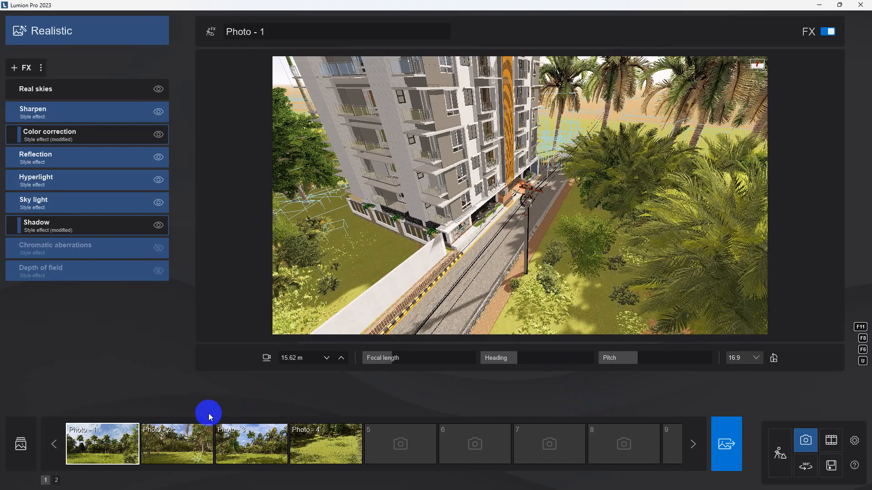
mouse_move(100, 449)
key(shift+1)
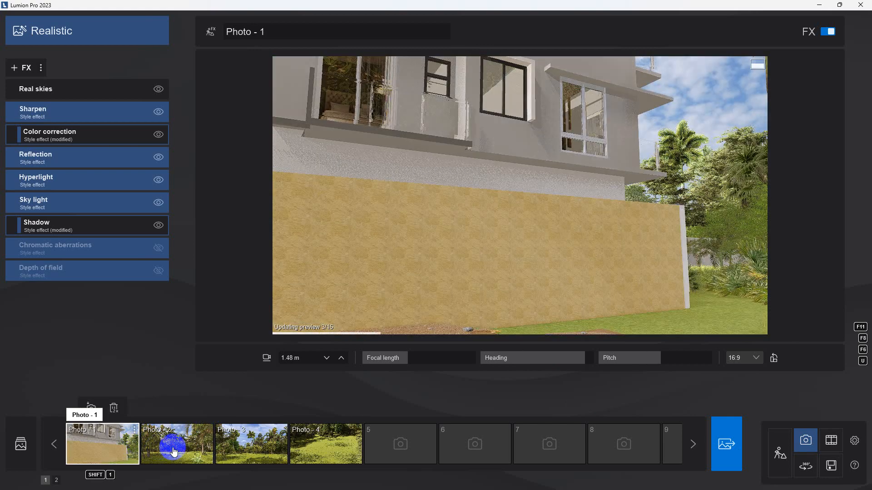
key(shift+2)
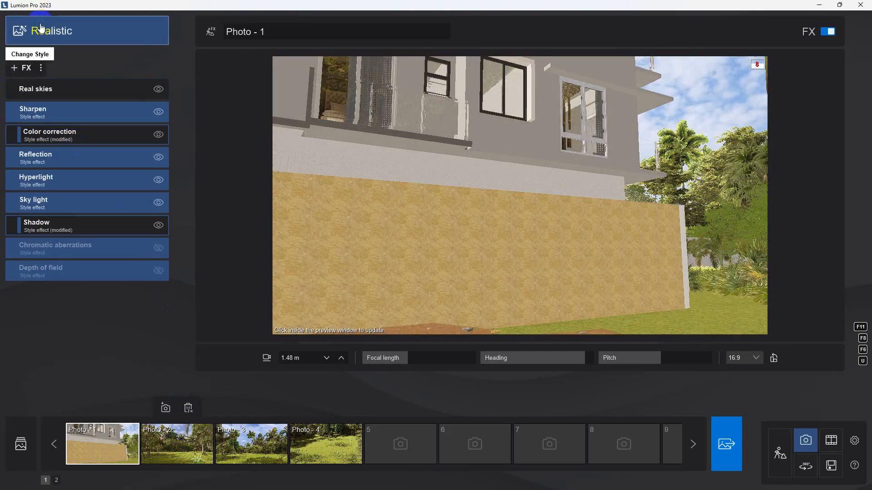
key(shift+2)
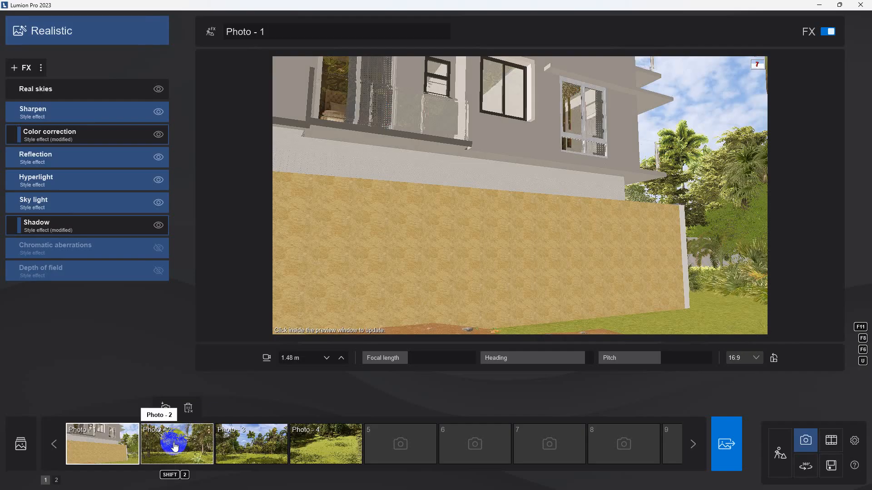
Save the scene as a Lumion project file named "project 2" in the pROJECT 2 folder.
click(830, 465)
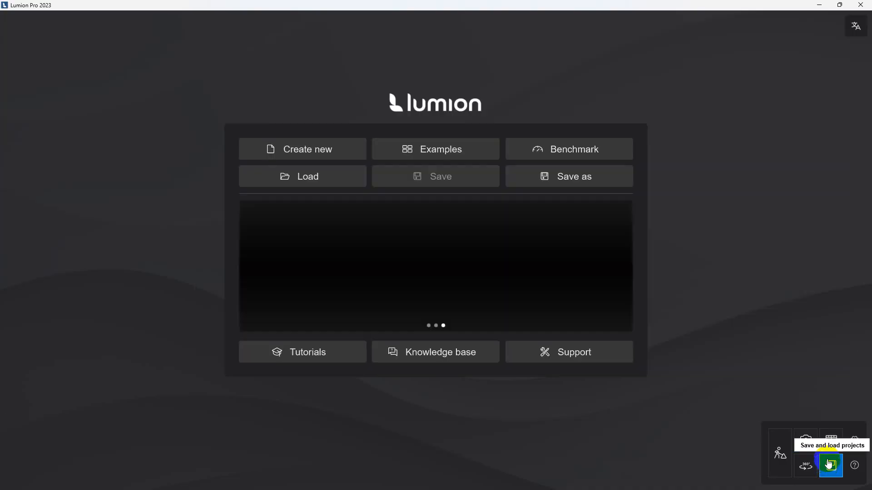
click(565, 188)
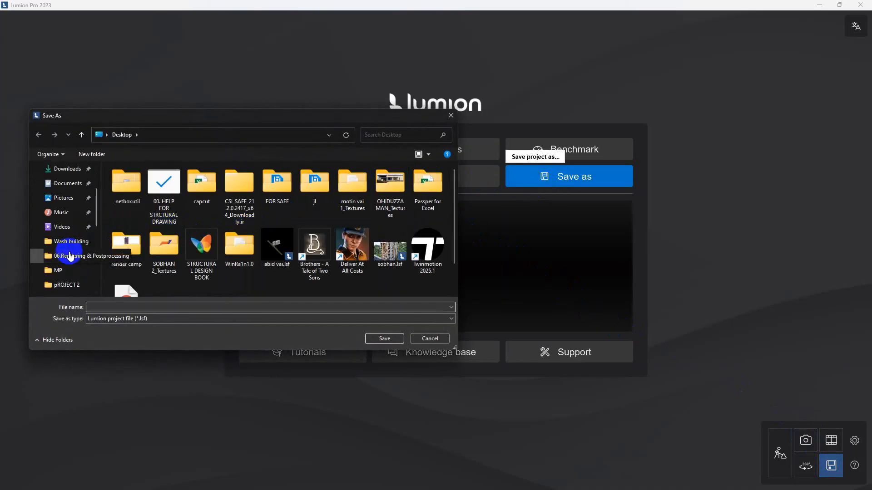
click(66, 284)
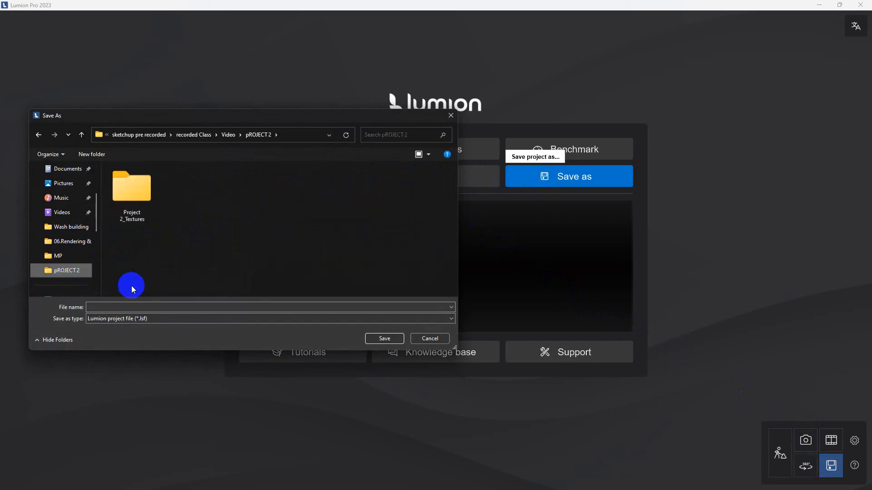
click(138, 308)
text(project 2)
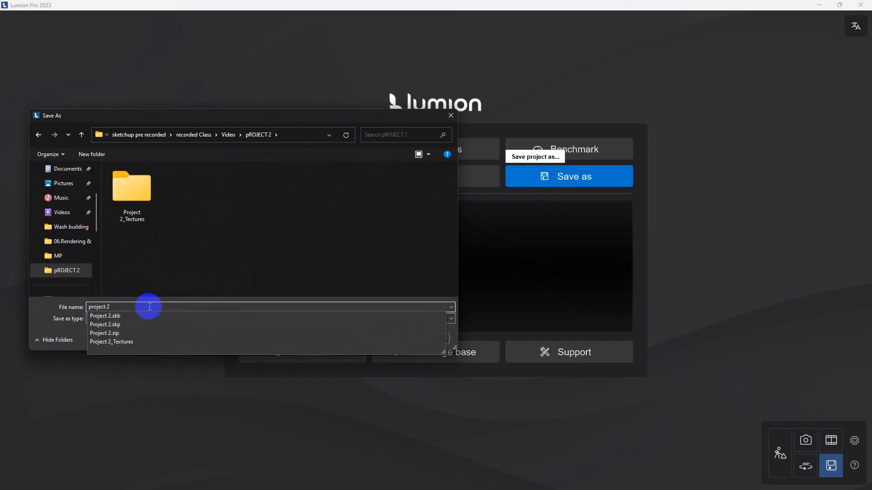
click(163, 273)
click(393, 341)
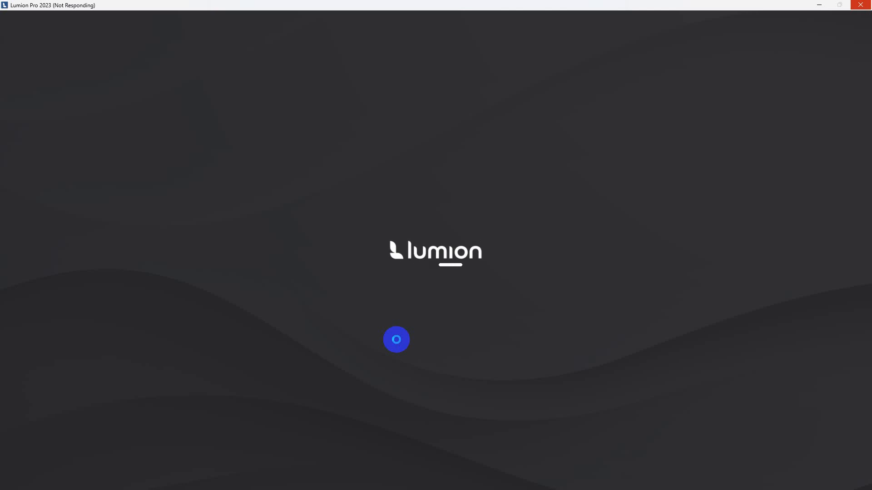
Return to Build mode after the save, then reopen Photo mode on the Photo - 1 camera view.
mouse_move(724, 488)
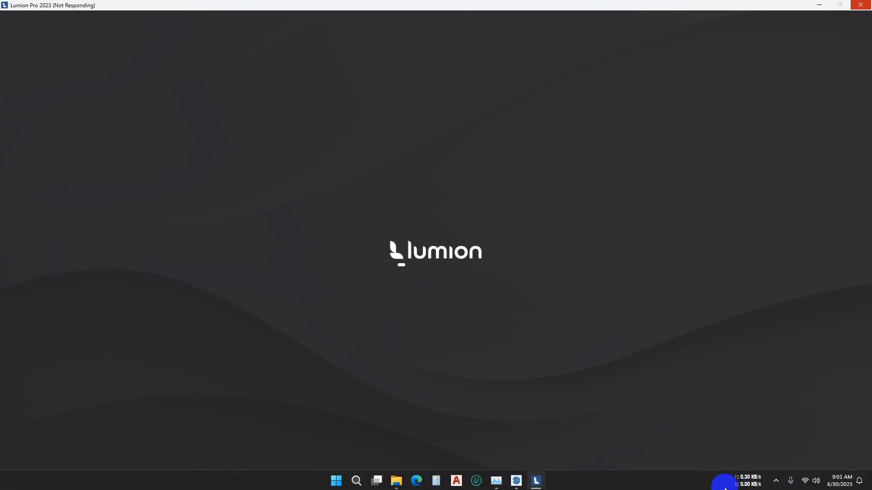
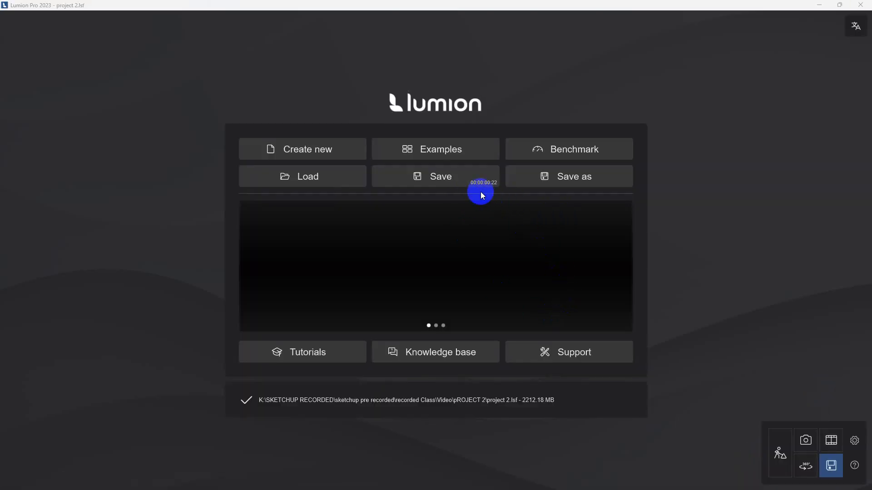
click(774, 446)
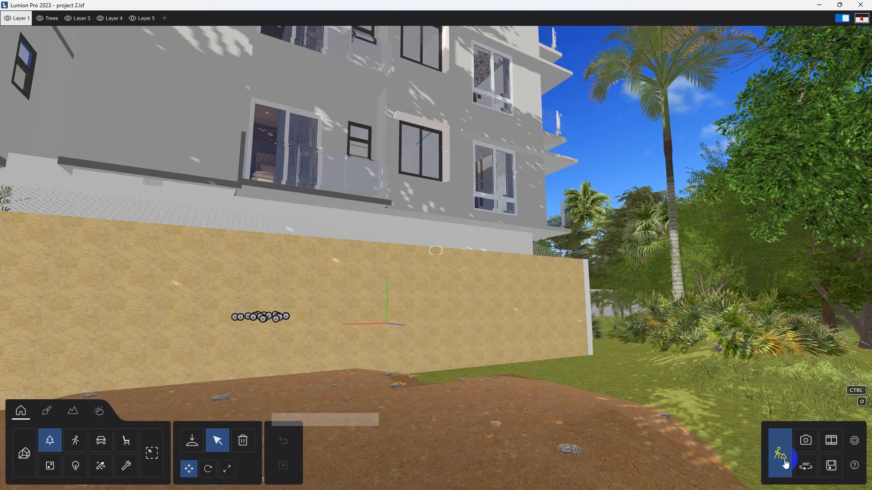
click(805, 442)
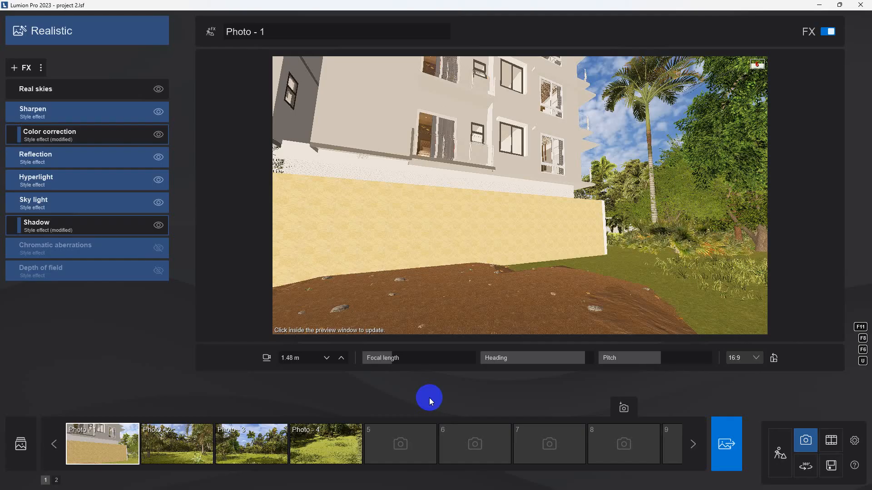
In the image settings, try the On option for Use proxies and restore it to Auto.
click(855, 443)
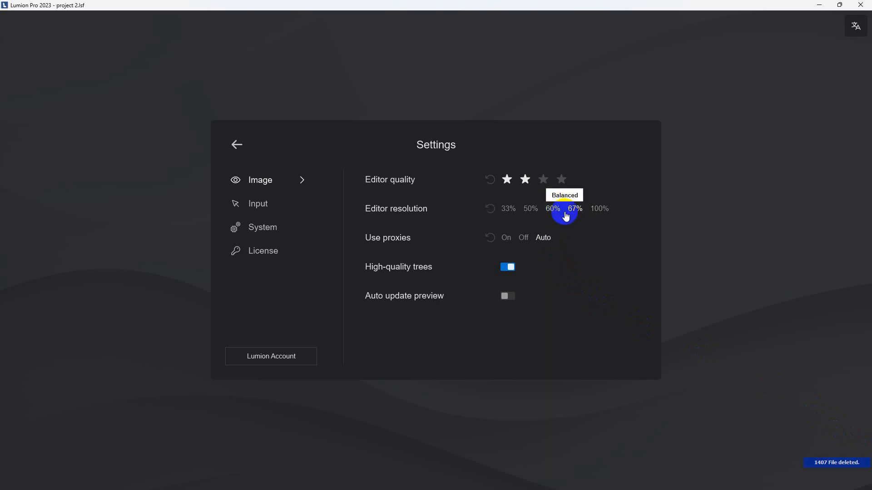
click(509, 242)
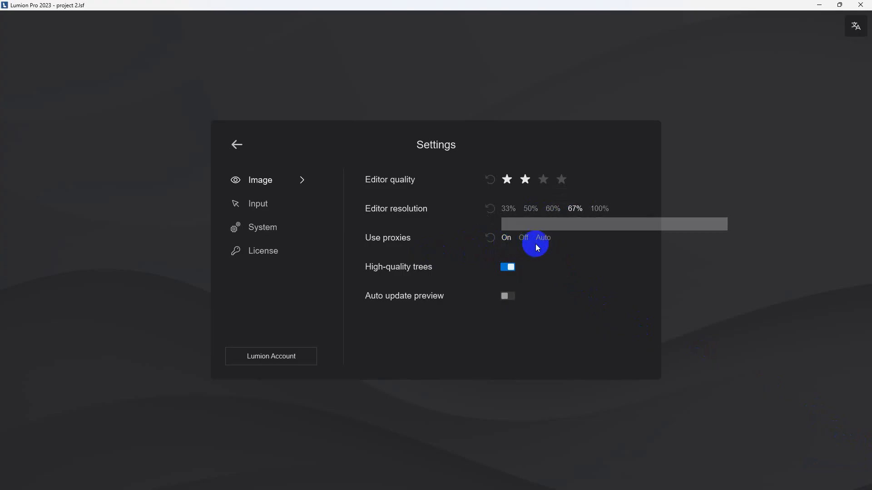
click(544, 239)
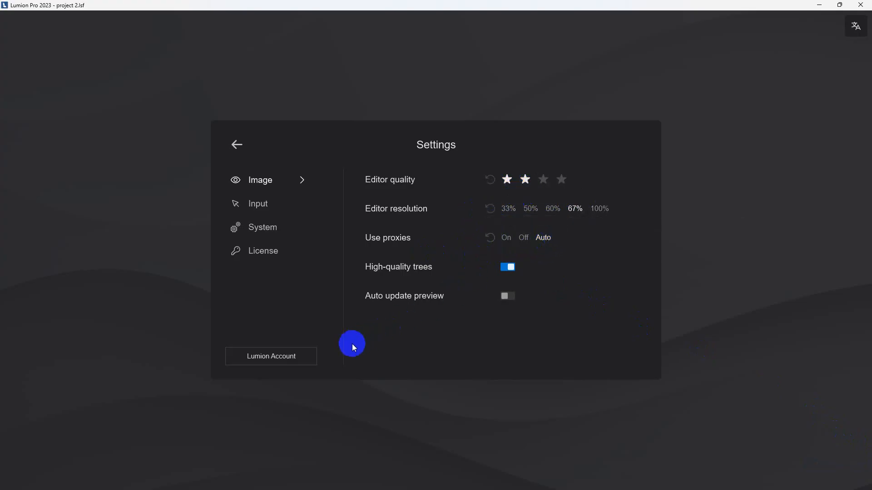
click(239, 136)
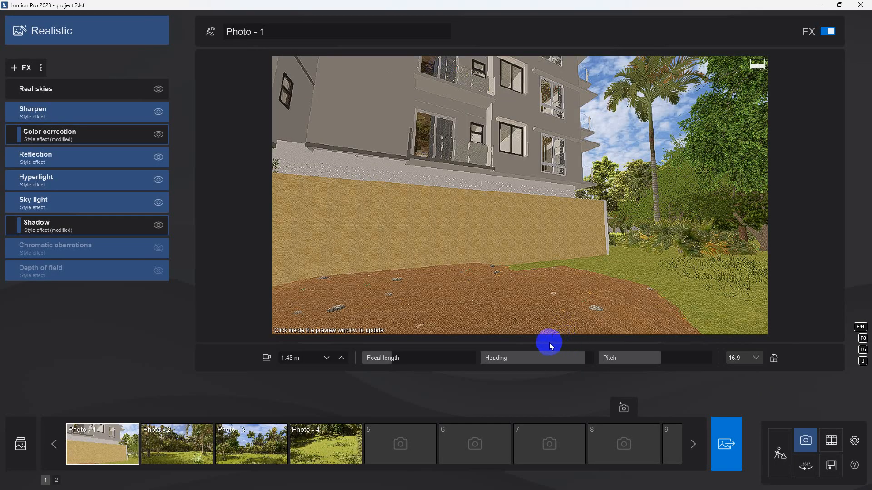
Open the Photo - 3 camera view and raise its camera to a height of about 4.96 m.
right_drag(490, 236, 484, 217)
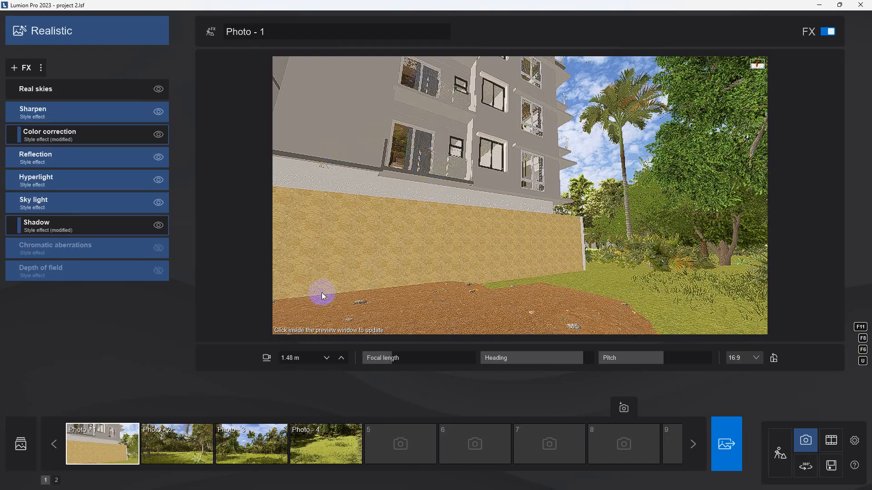
key(shift+3)
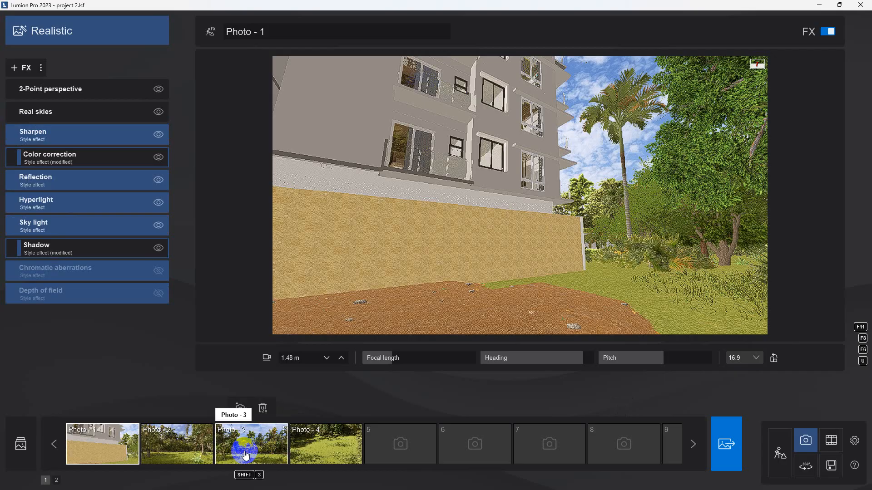
click(245, 454)
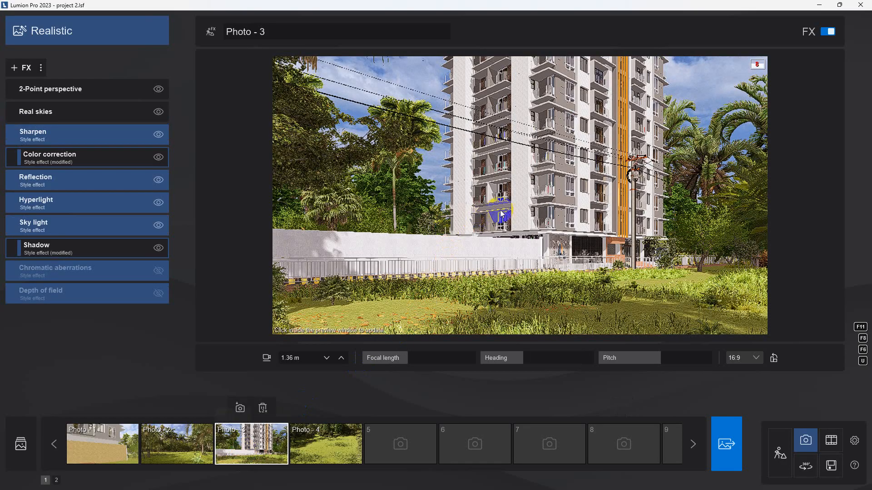
key(q)
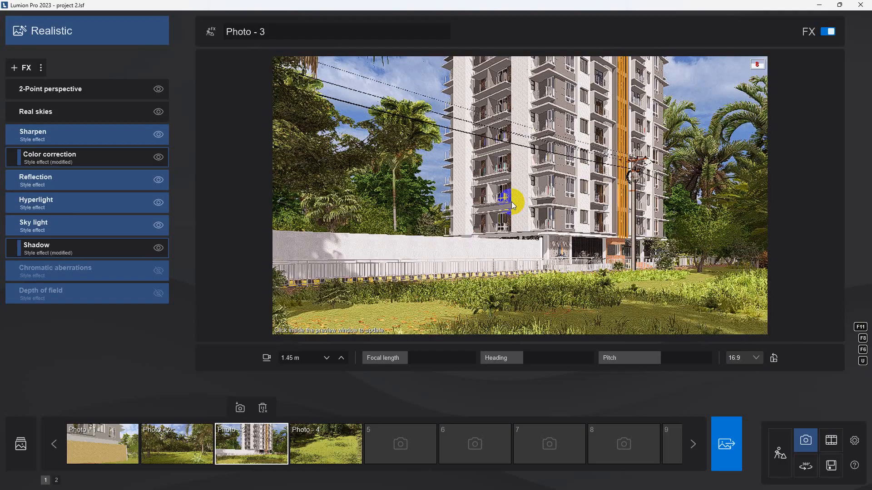
key(q)
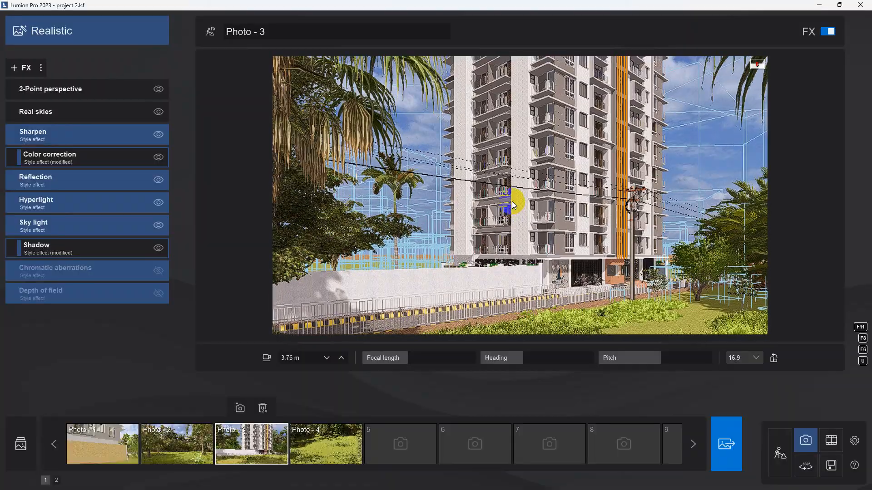
key(q)
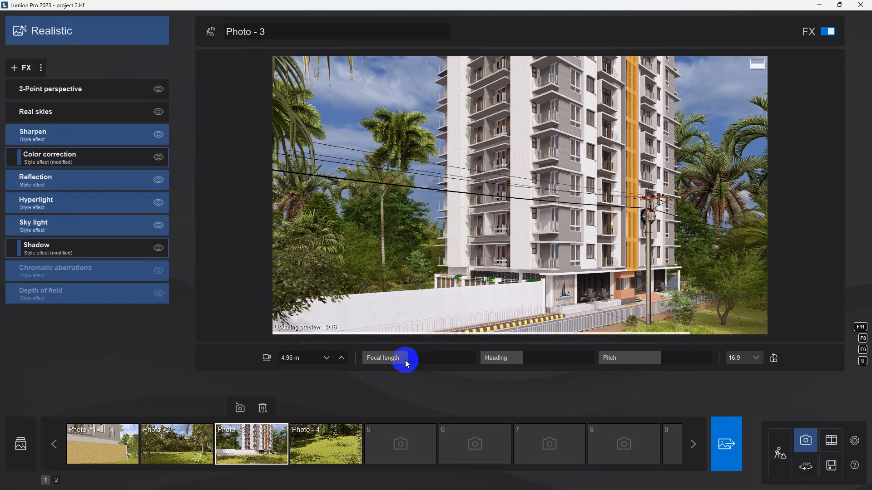
Change the aspect ratio of Photo - 3 to 5:4 and refresh the preview.
click(742, 360)
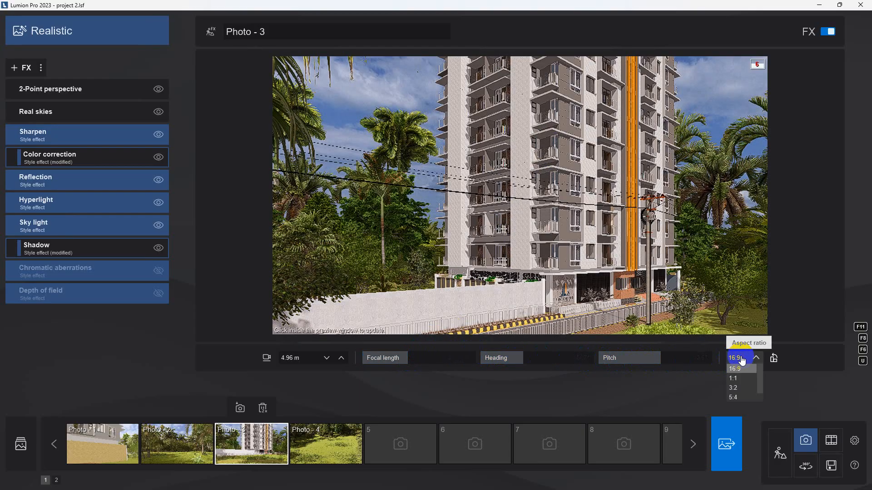
click(740, 398)
click(636, 274)
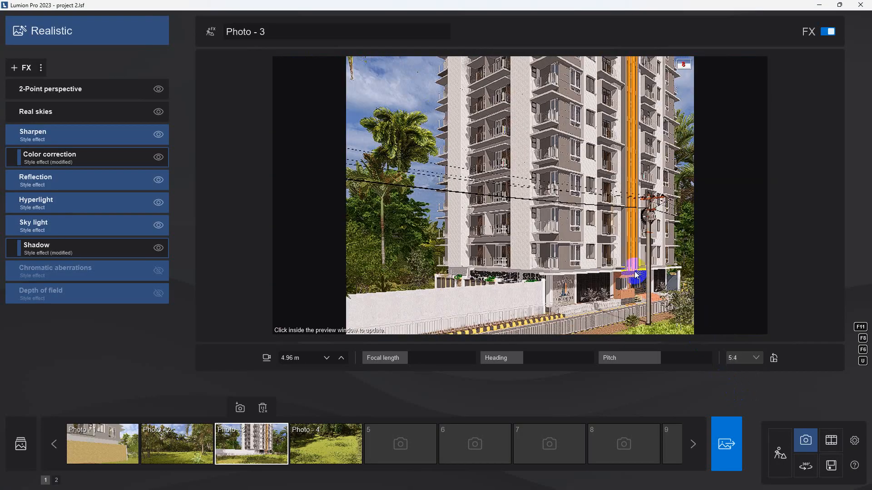
Frame the full height of the tower with a focal length of about 19.2 mm and store the view in Photo - 3.
right_drag(544, 209, 545, 205)
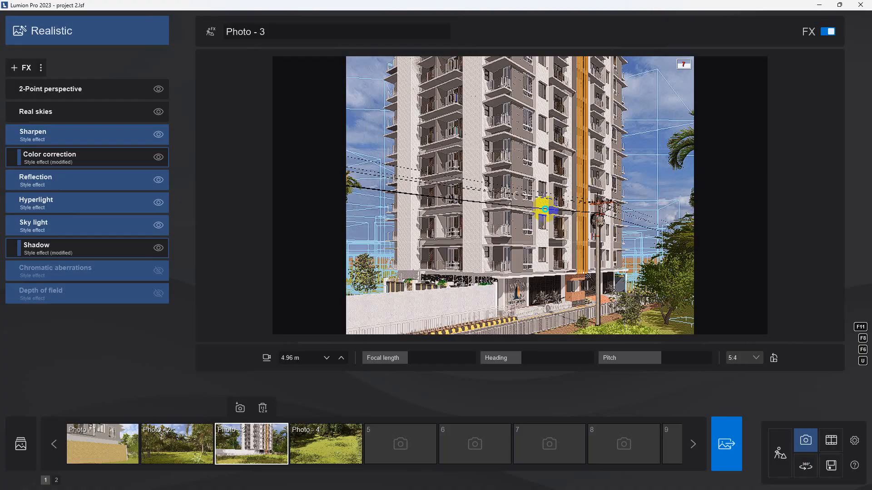
drag(431, 358, 398, 359)
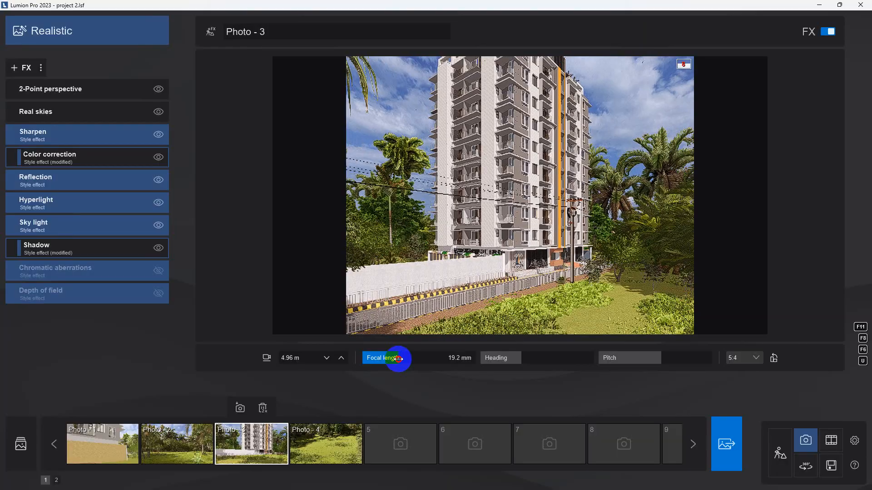
right_drag(487, 234, 489, 229)
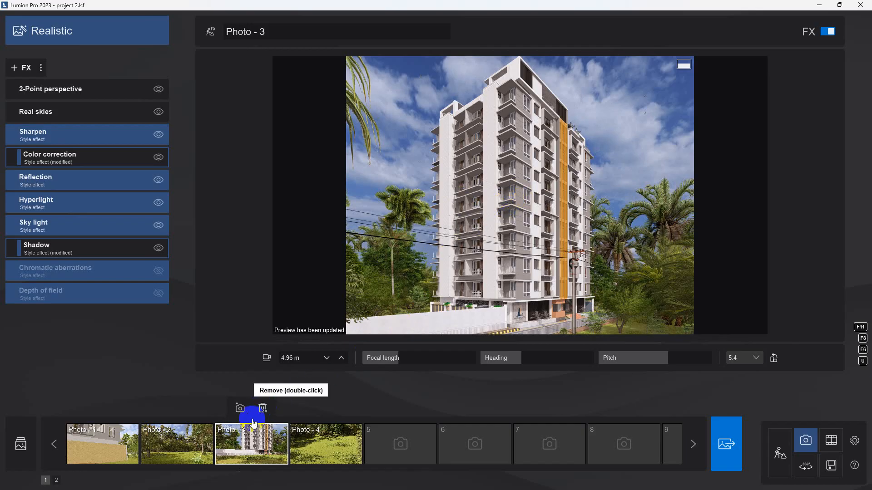
click(241, 407)
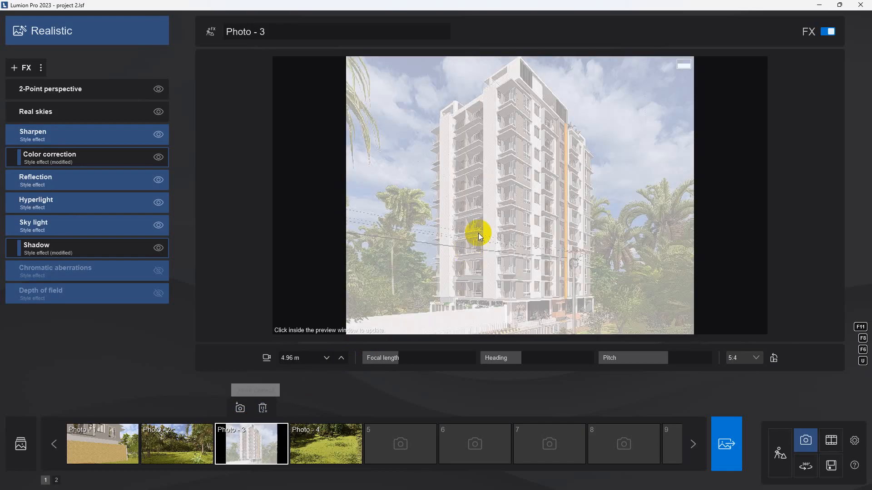
click(557, 189)
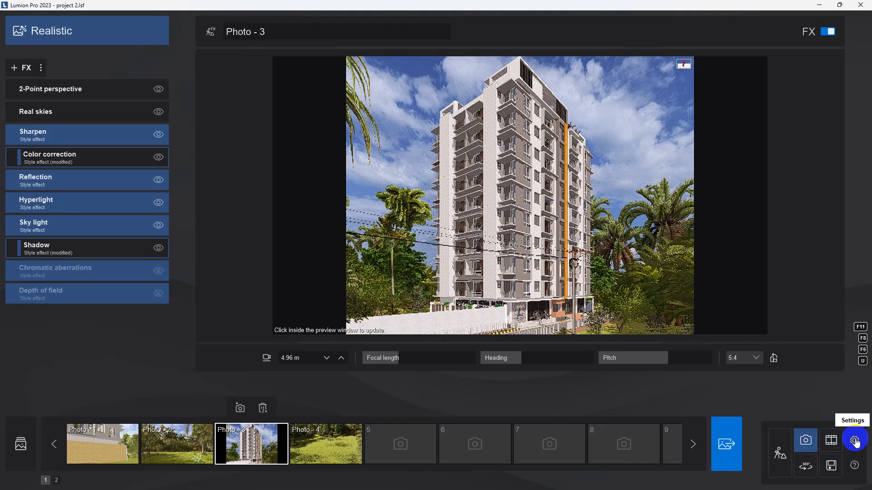
Return to Build mode and raise the camera to see the building and surrounding vegetation from above.
click(780, 451)
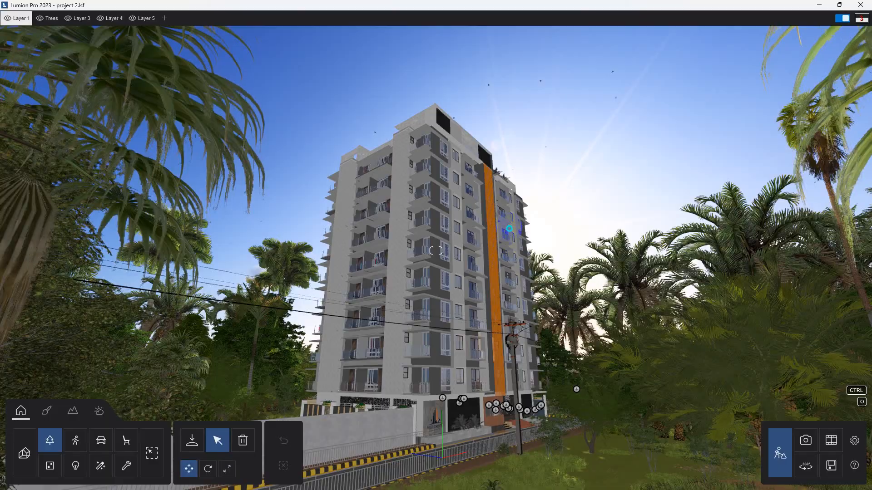
right_drag(509, 228, 521, 210)
key(q)
key(s)
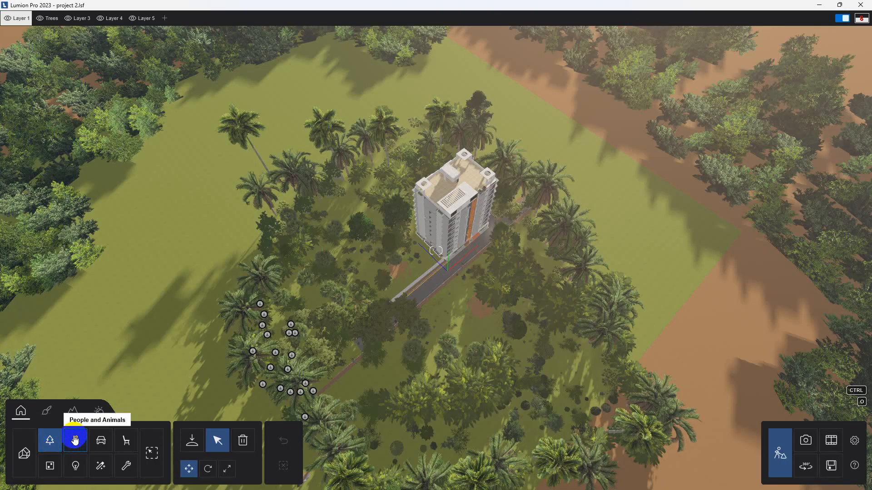
Box-select and delete the People and Animals objects in the tree cluster beyond the end of the boundary wall.
click(74, 441)
click(243, 441)
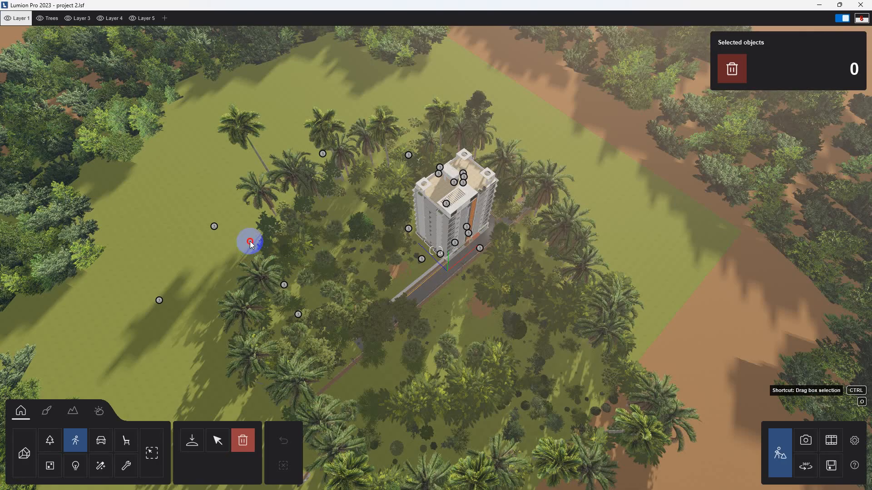
ctrl+drag(250, 242, 211, 370)
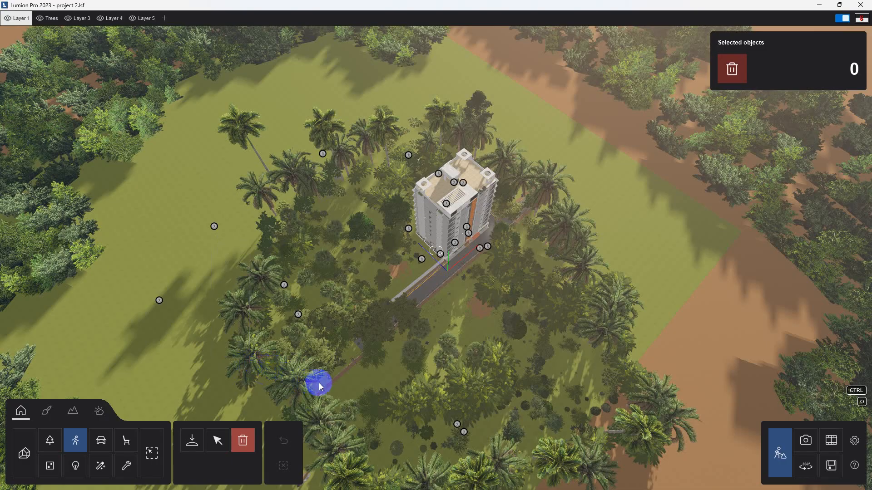
mouse_move(319, 383)
ctrl+mouse_down()
mouse_move(278, 356)
mouse_move(213, 281)
ctrl+mouse_up()
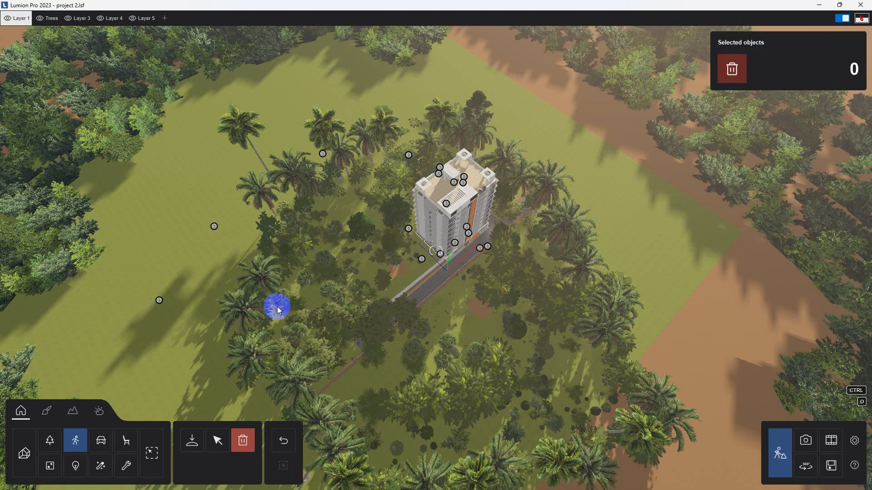
mouse_move(320, 387)
ctrl+mouse_down()
mouse_move(189, 240)
mouse_move(140, 226)
mouse_move(241, 282)
ctrl+mouse_up()
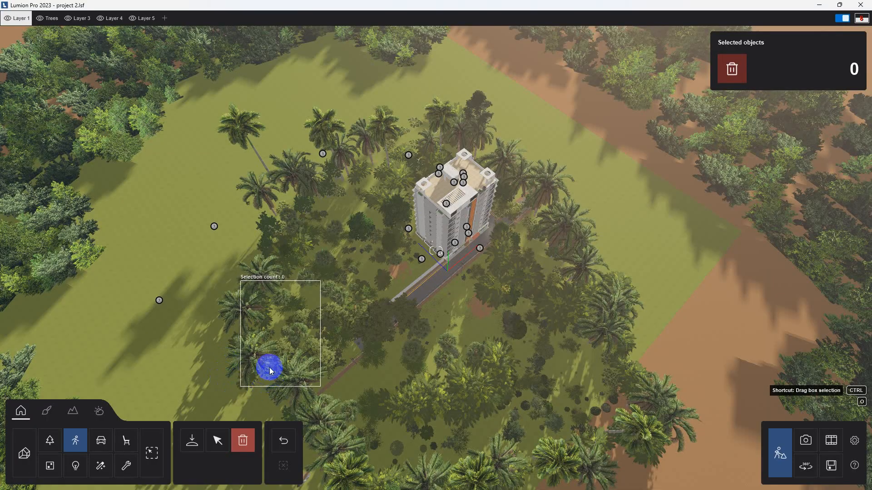
Restrict deletion to Nature objects and box-select the palms and trees in the cluster beyond the boundary wall's end.
click(50, 439)
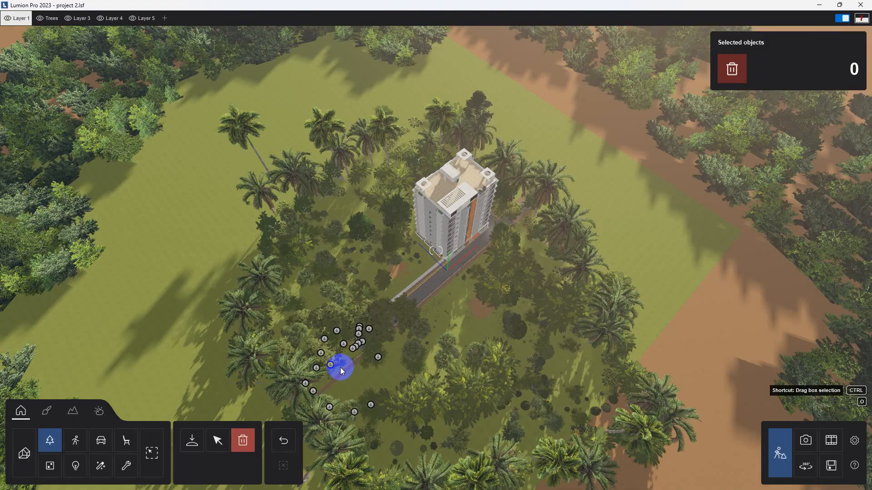
ctrl+drag(323, 380, 215, 276)
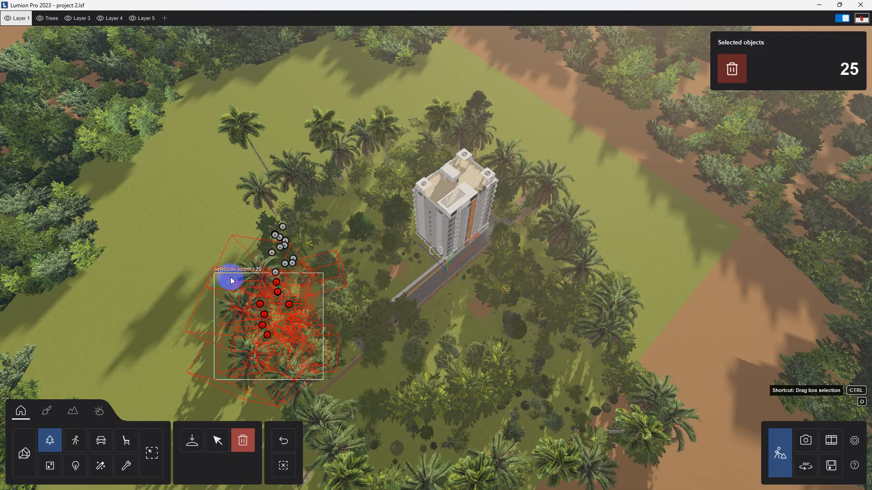
Delete the tree cluster on the lawn away from the building and the dense palms and shrubs between the road and the bare soil.
click(288, 306)
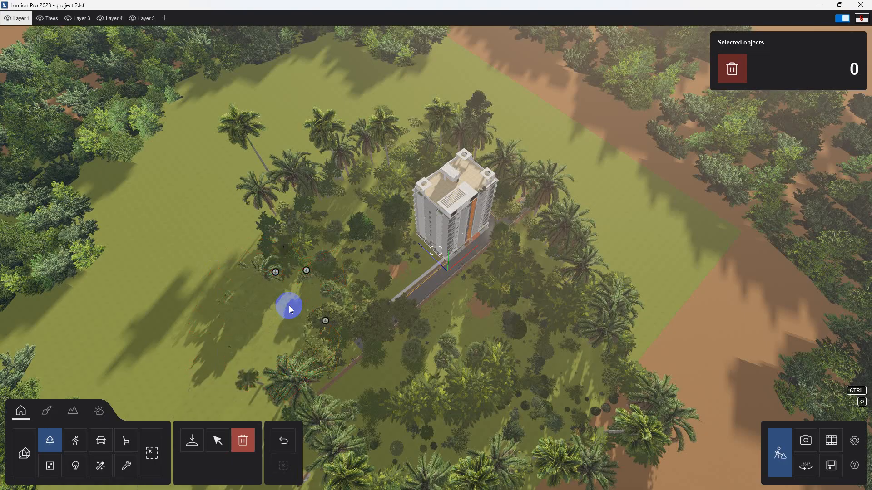
right_drag(334, 326, 345, 322)
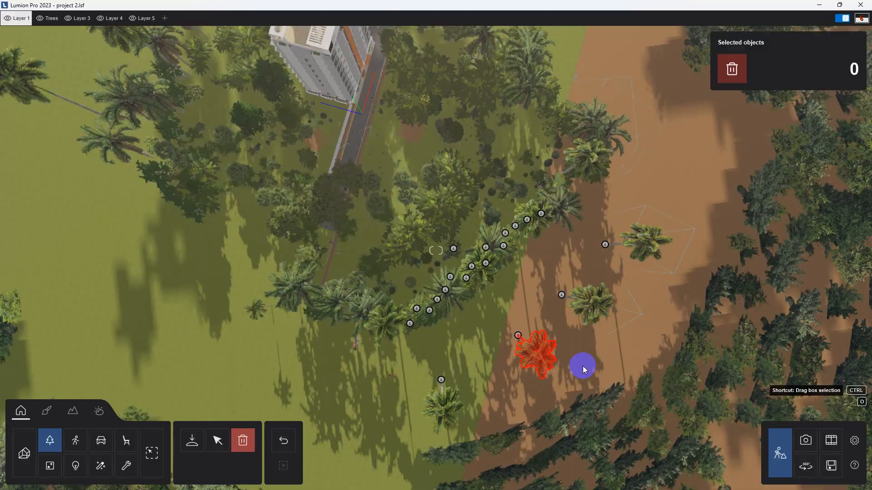
ctrl+drag(583, 369, 396, 164)
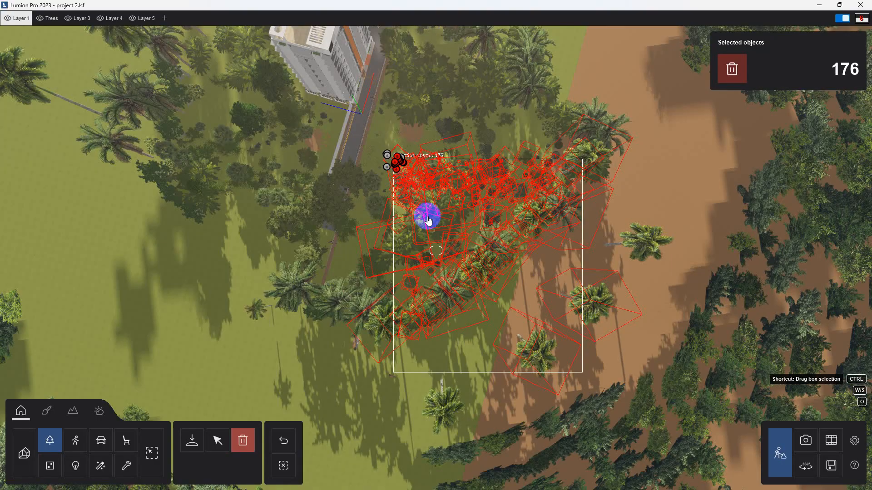
click(447, 256)
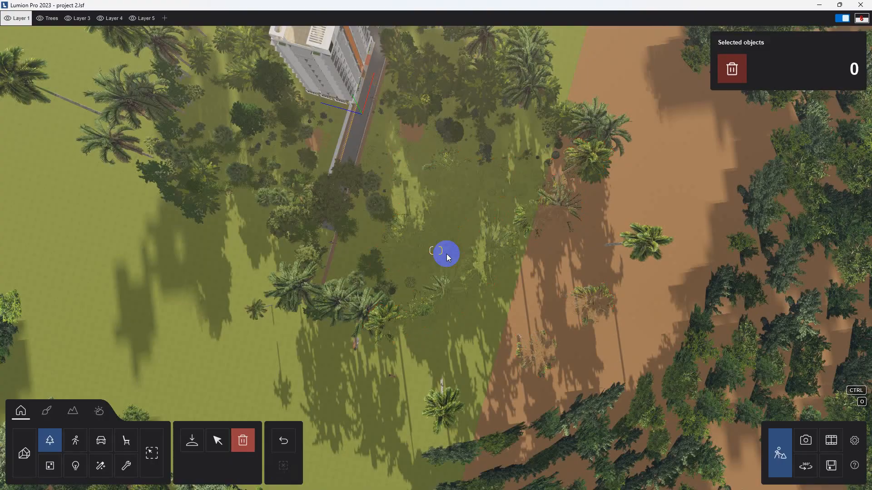
Delete the remaining palms at the bare-soil edge, the trees around the road's end and the lone palm beyond it.
ctrl+drag(658, 282, 534, 161)
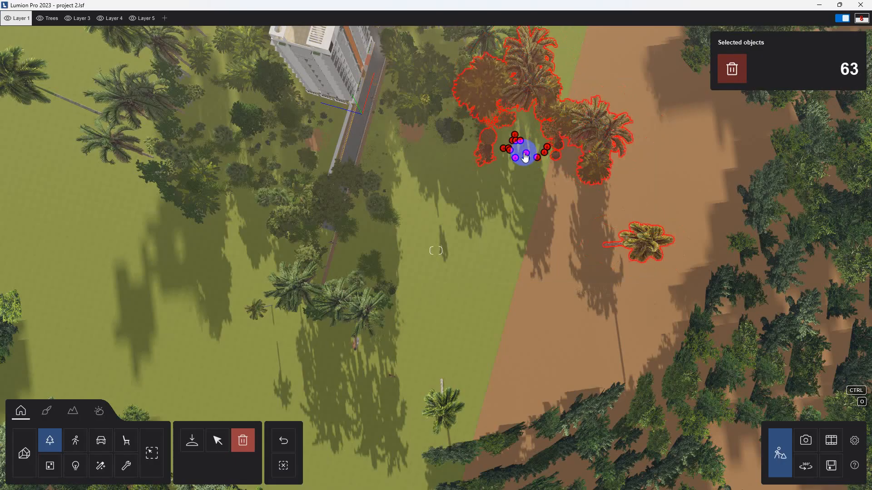
click(525, 156)
ctrl+drag(467, 338, 203, 183)
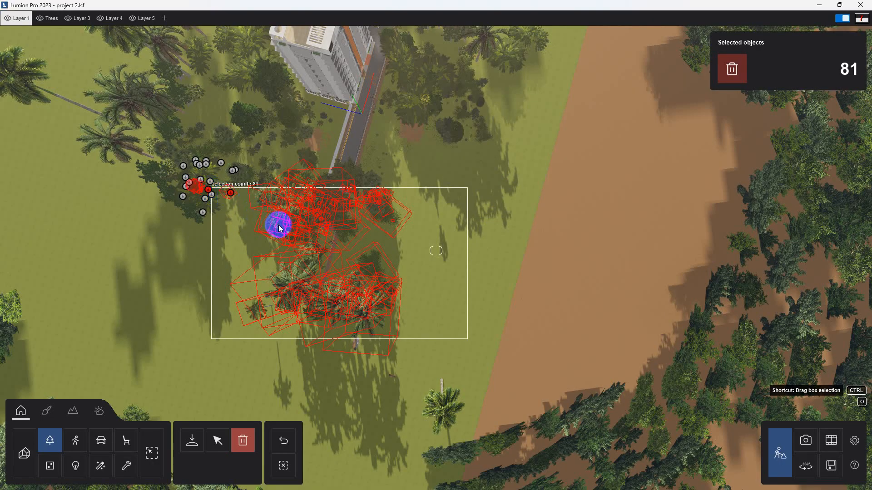
click(303, 235)
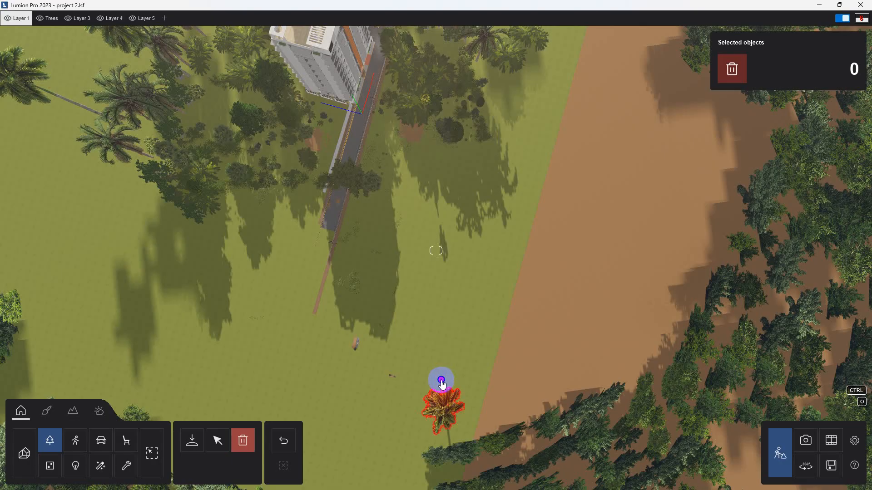
click(442, 382)
Delete the outer group of palms and trees on the lawn across the road from the building.
mouse_move(435, 249)
right_down()
mouse_move(440, 258)
mouse_move(418, 266)
right_up()
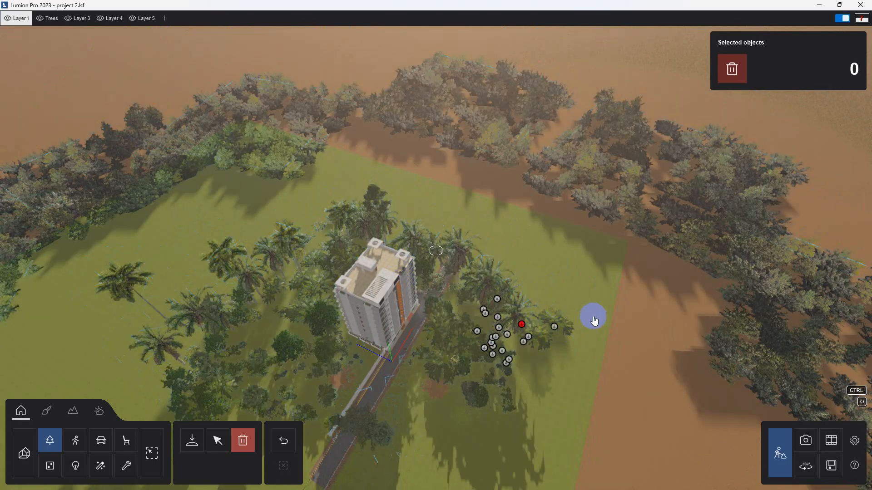
ctrl+drag(602, 309, 502, 407)
ctrl+drag(507, 411, 502, 400)
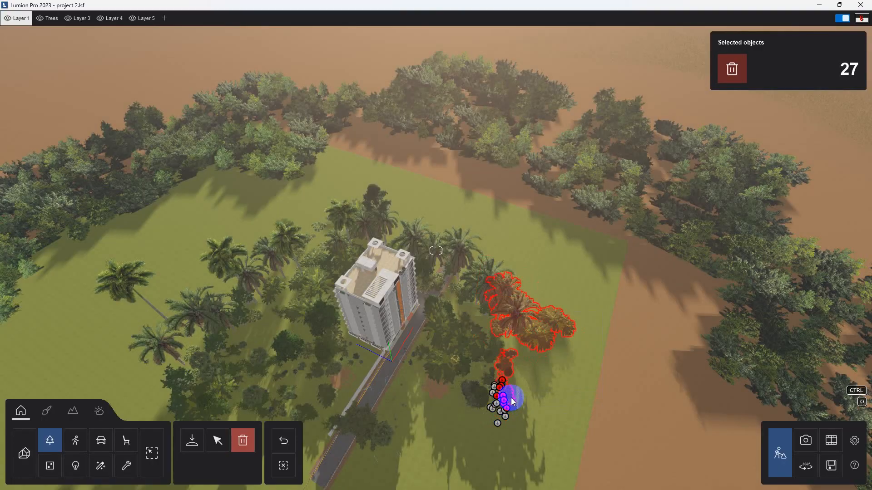
key(Delete)
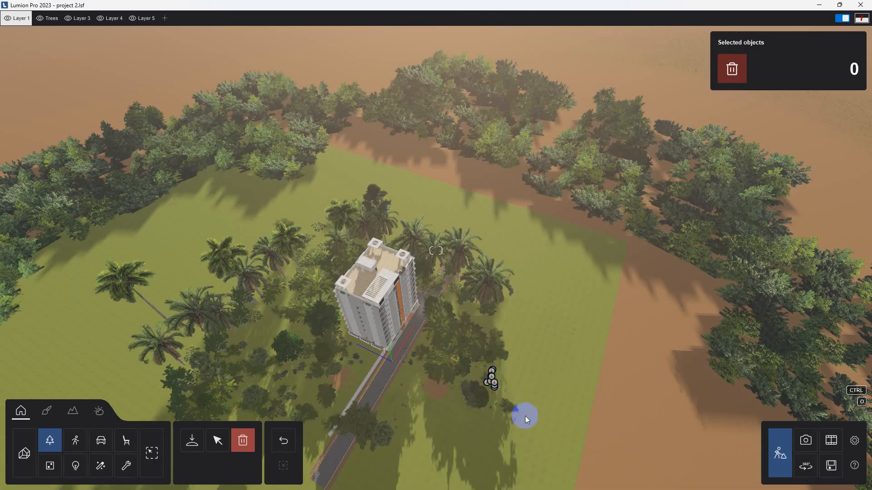
Select the plants beside the road opposite the building and move them along the X axis to about 10.12 m.
ctrl+drag(534, 431, 422, 329)
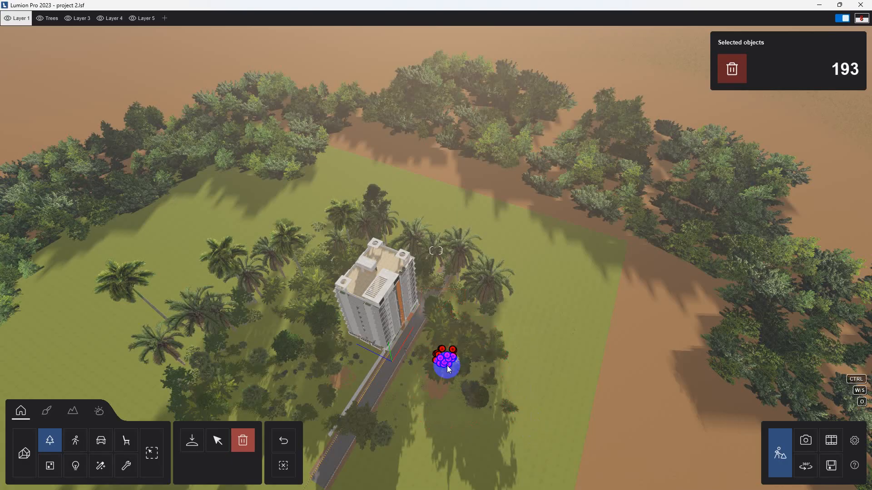
click(217, 441)
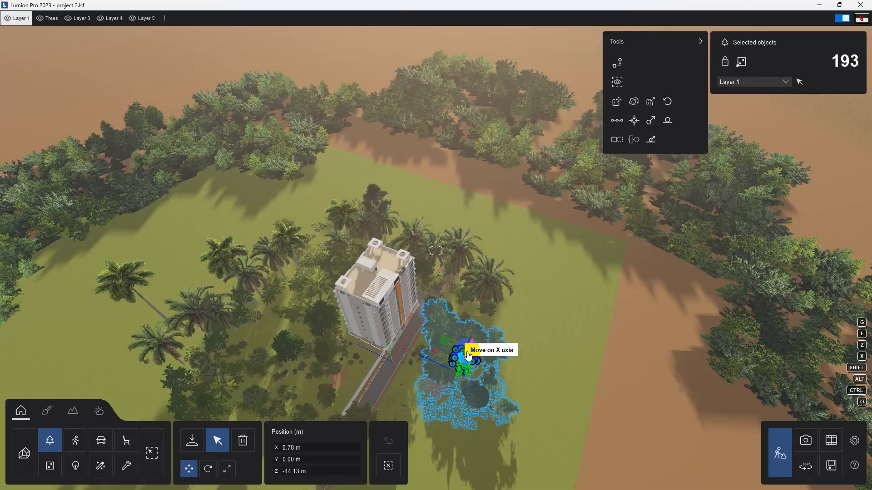
drag(469, 356, 480, 335)
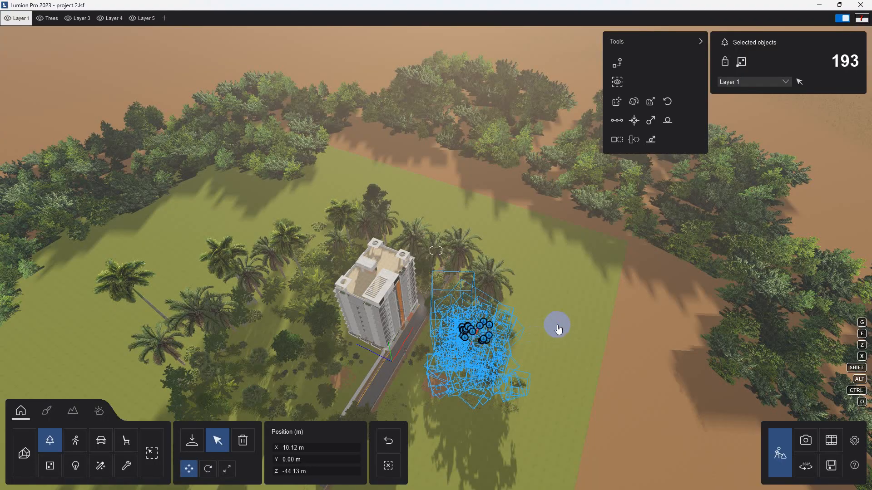
Switch to photo mode and load the saved Photo - 3 camera view.
click(807, 441)
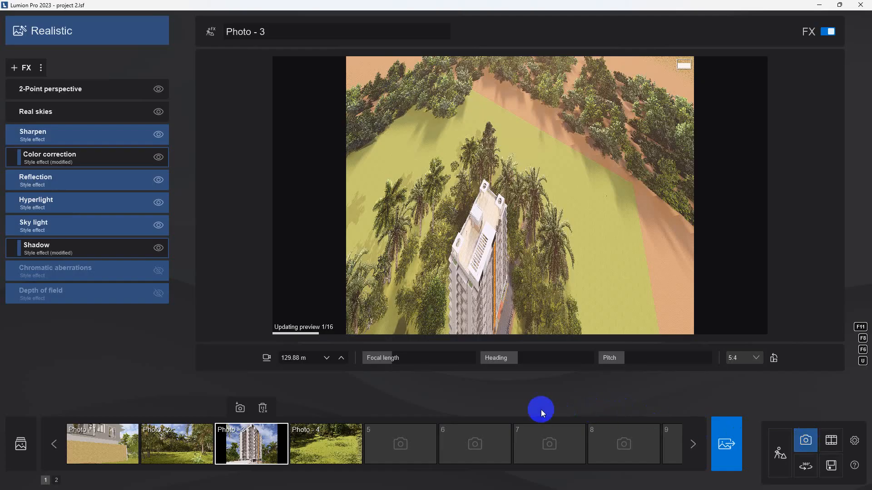
key(shift+3)
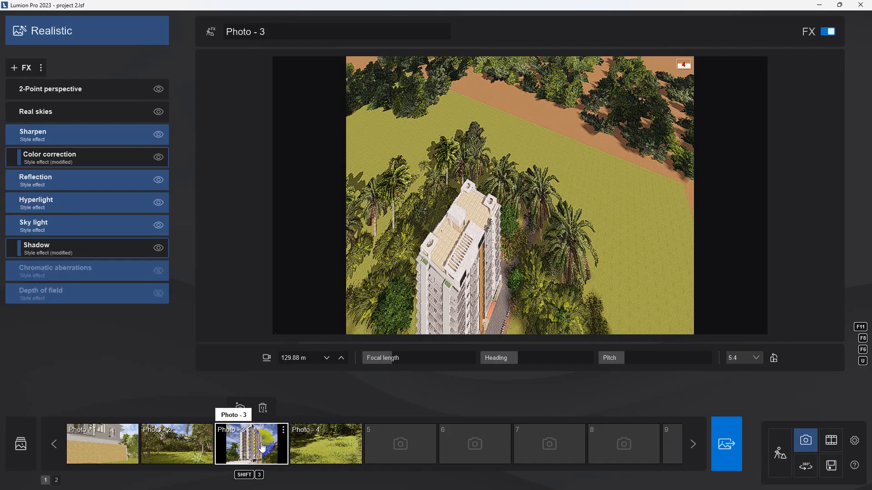
click(268, 446)
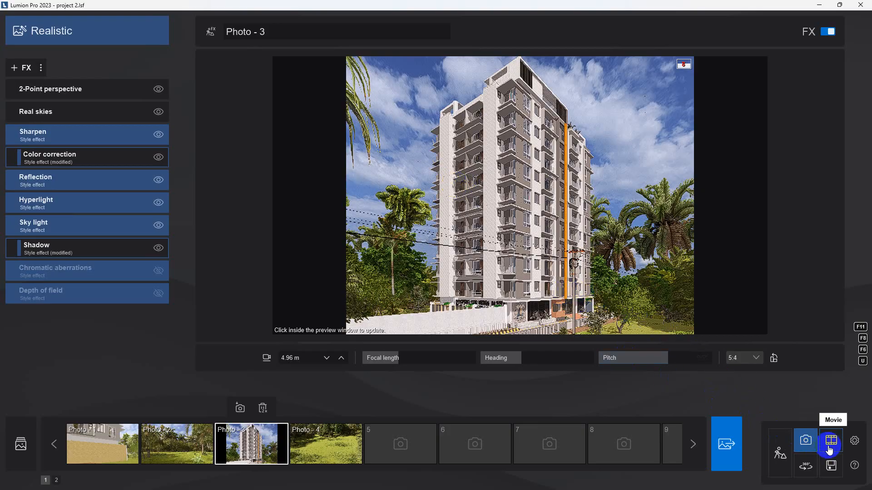
Set the editor quality to three stars in the image settings and refresh the Photo - 3 preview.
click(853, 441)
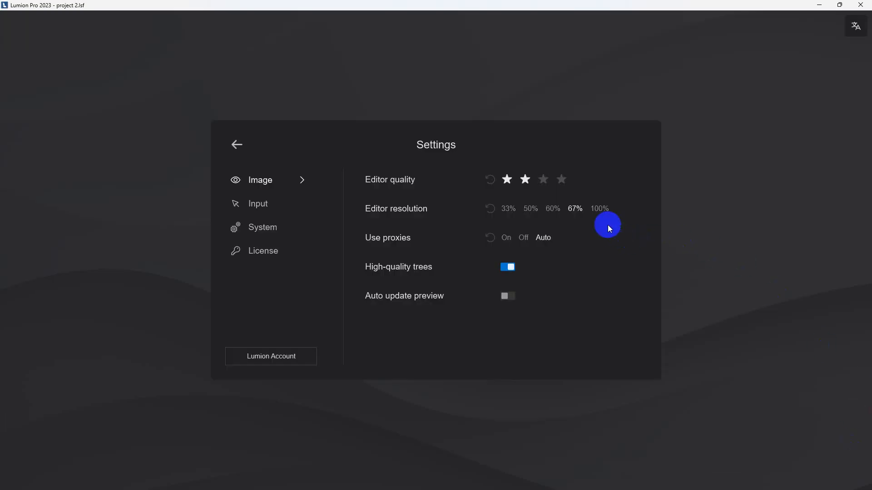
click(543, 180)
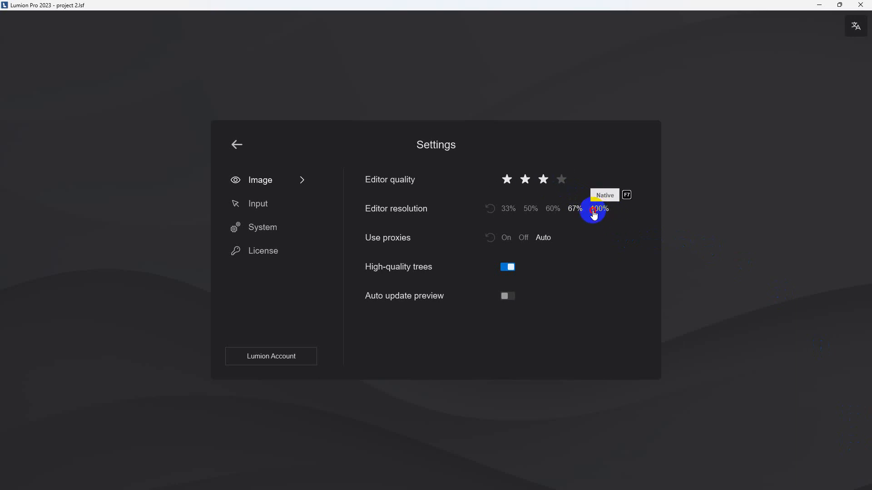
click(236, 144)
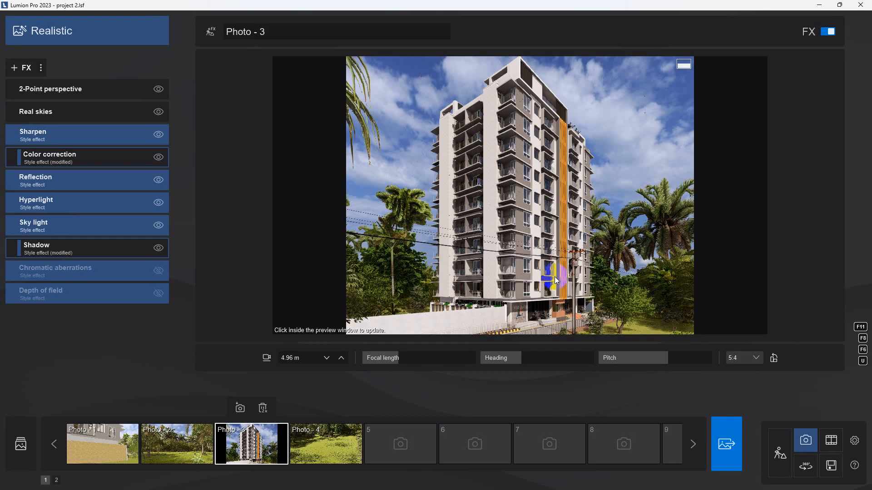
click(453, 177)
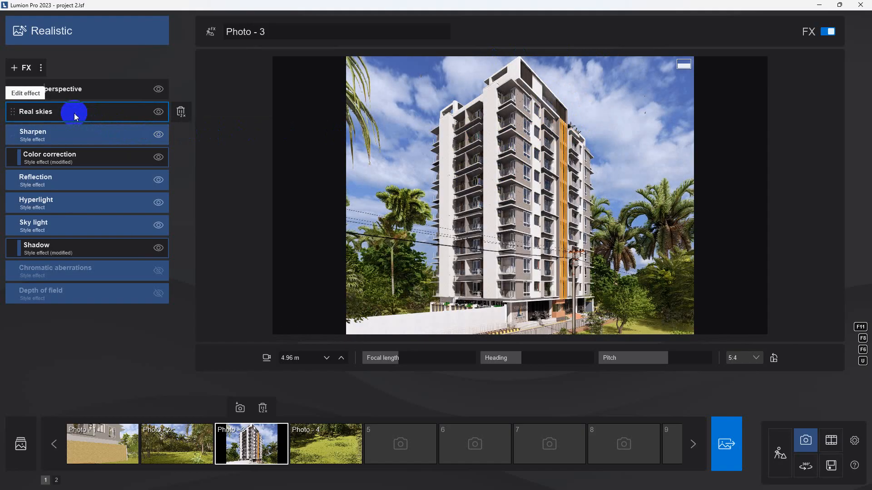
Set the Real skies effect's heading to 180 and increase its sky brightness.
click(75, 115)
drag(21, 160, 169, 170)
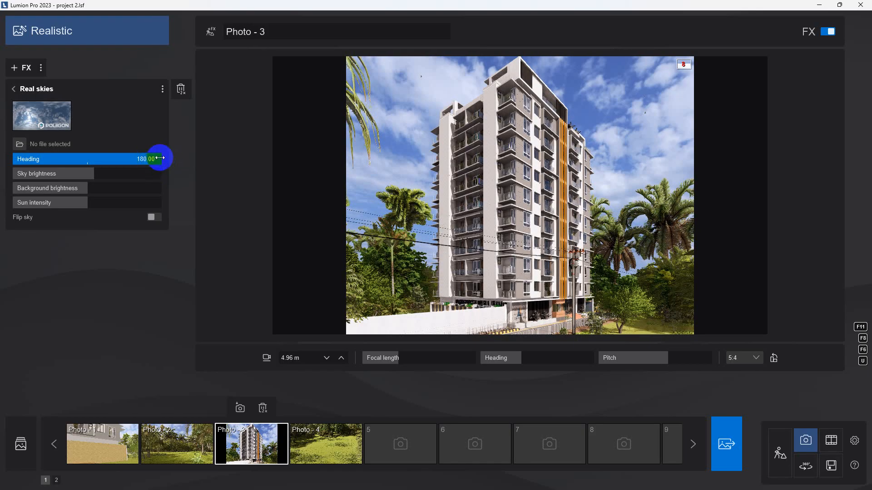
drag(94, 173, 127, 190)
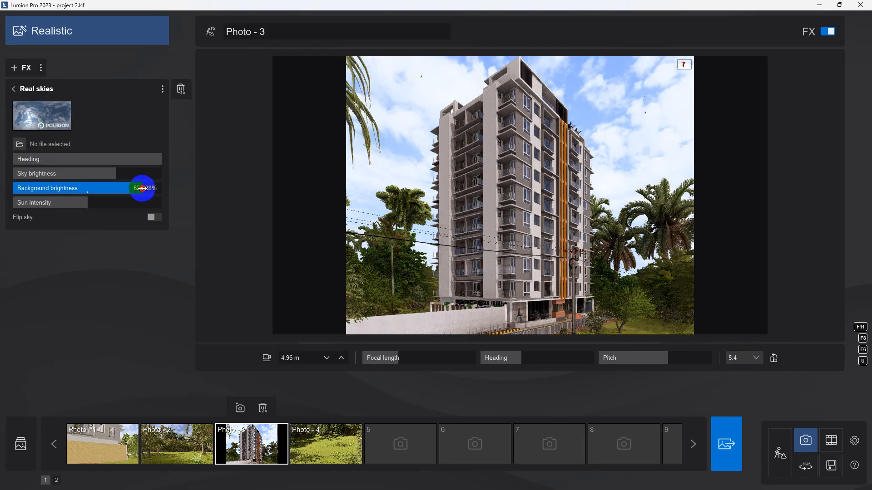
Set the Real skies background brightness to about 785% and sun intensity to about 126%, and refresh the preview.
drag(143, 188, 150, 187)
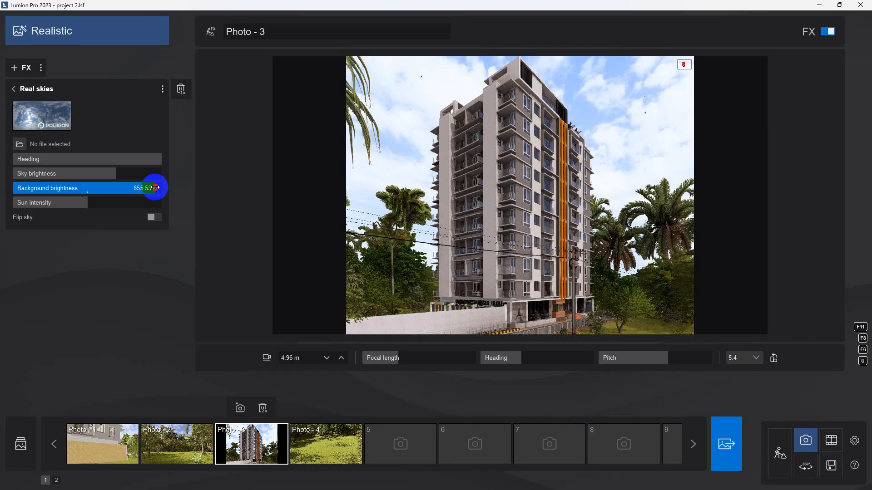
drag(152, 188, 146, 188)
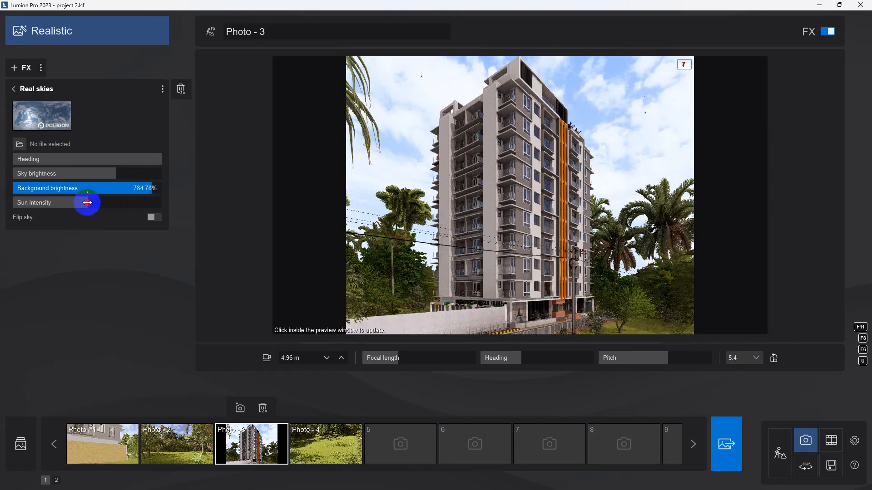
drag(96, 203, 108, 203)
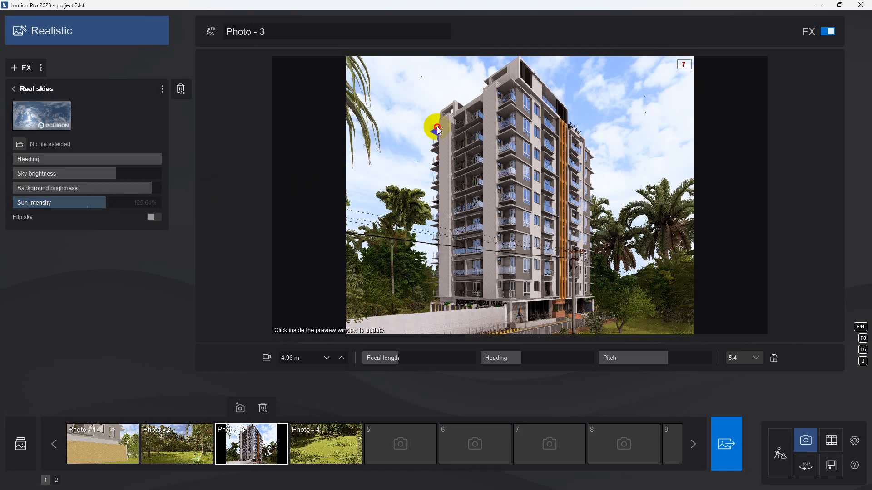
click(437, 129)
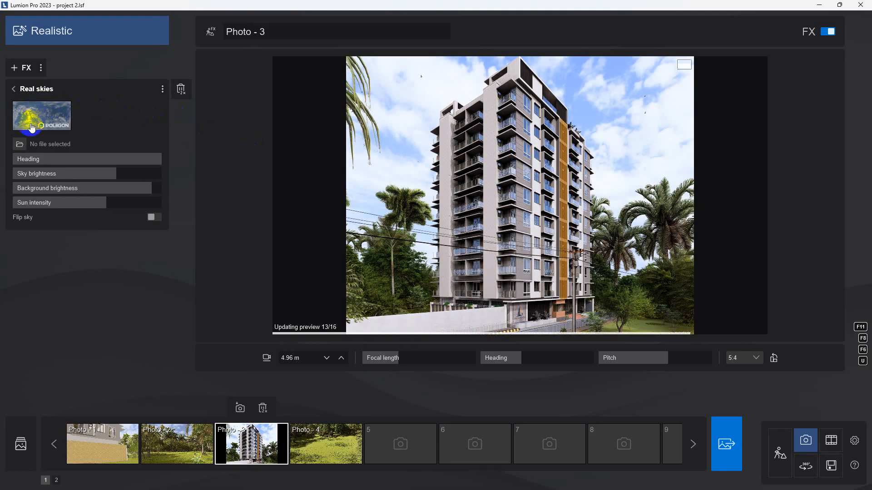
Change the photo style to Daytime and refresh the Photo - 3 preview.
click(52, 28)
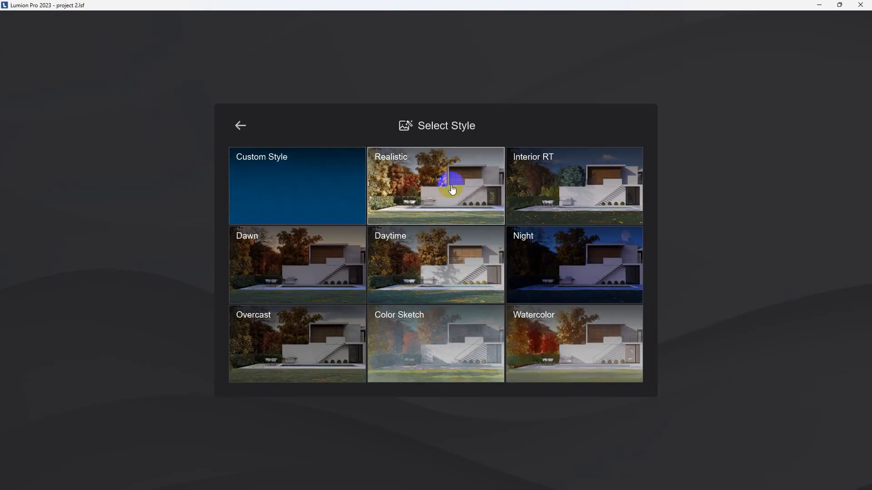
click(413, 259)
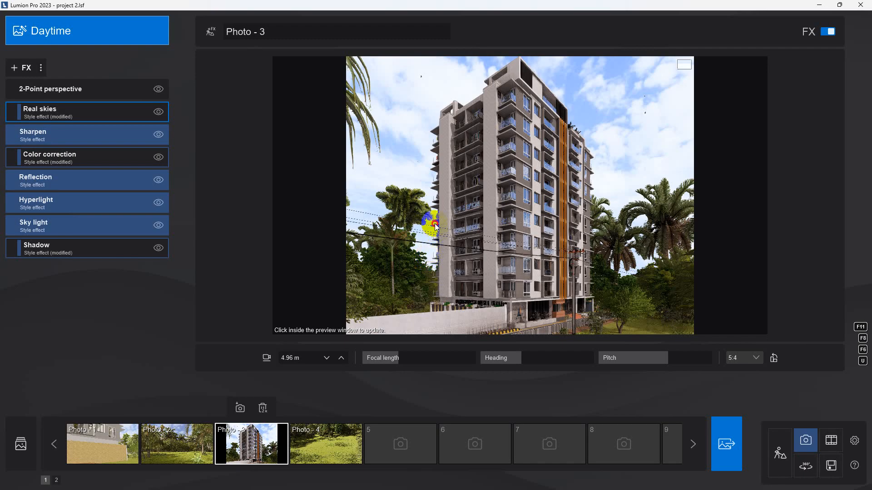
click(430, 156)
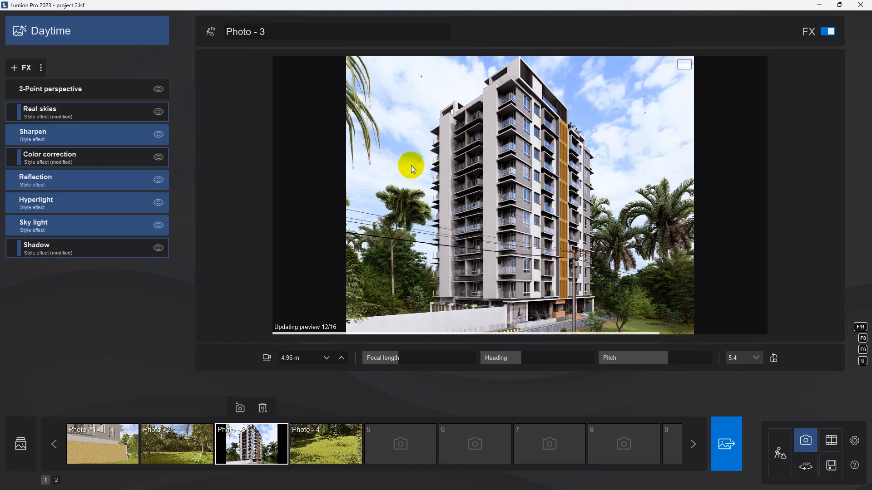
click(478, 189)
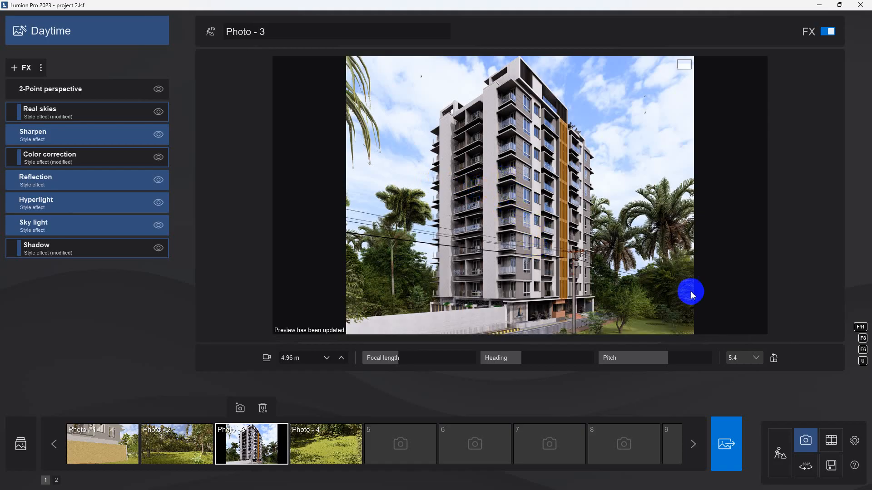
Return from photo mode to the build scene and open the Material editor at the corner balcony.
click(778, 444)
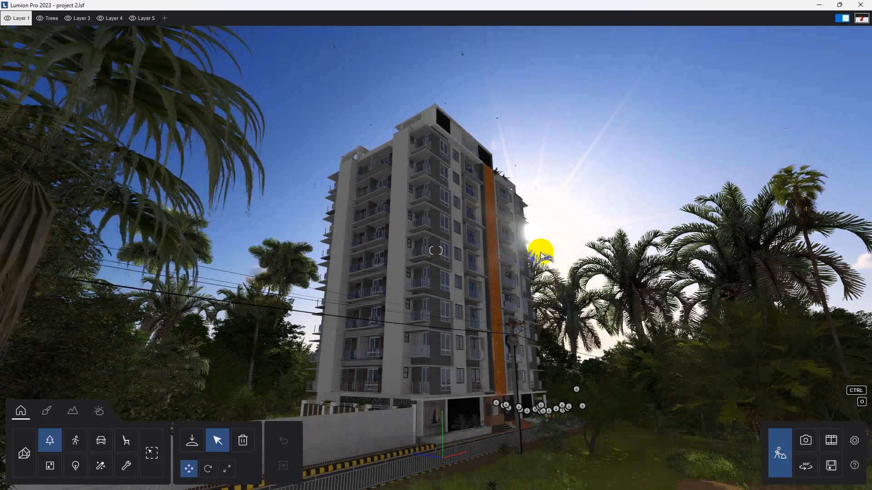
click(501, 300)
mouse_move(487, 314)
right_down()
mouse_move(493, 305)
mouse_move(481, 309)
mouse_move(460, 240)
mouse_move(426, 265)
right_up()
key(w)
key(q)
key(w)
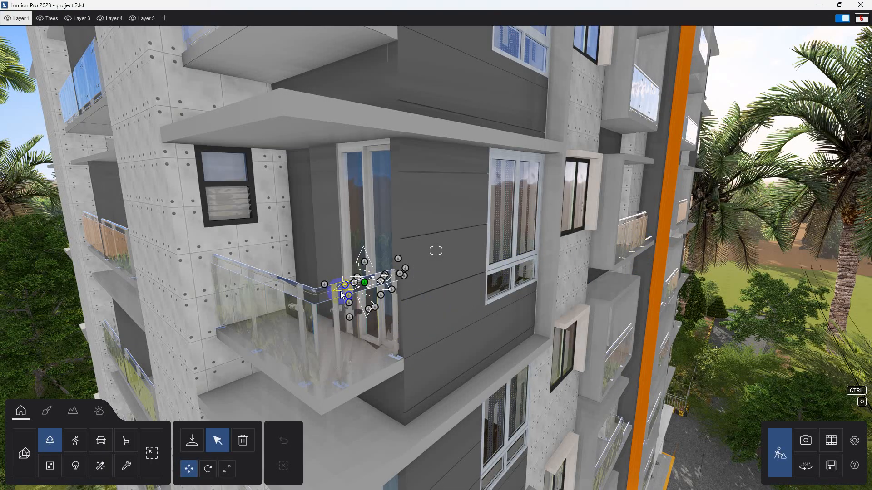
click(49, 412)
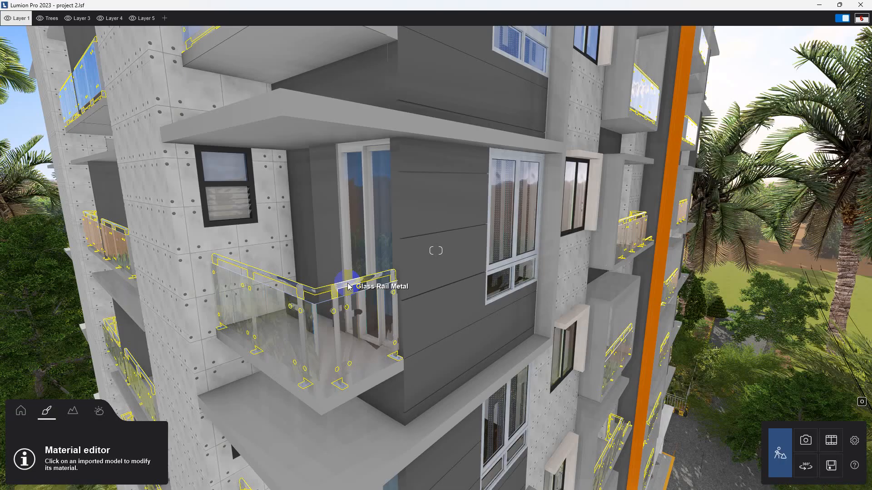
Apply the Interior Glass 002 material from the Glass library to the balcony's glass railing panels.
click(348, 332)
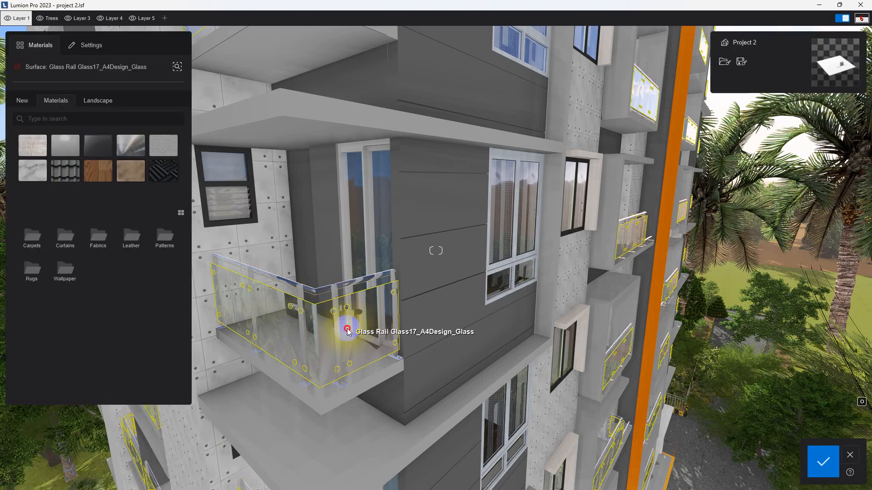
click(30, 117)
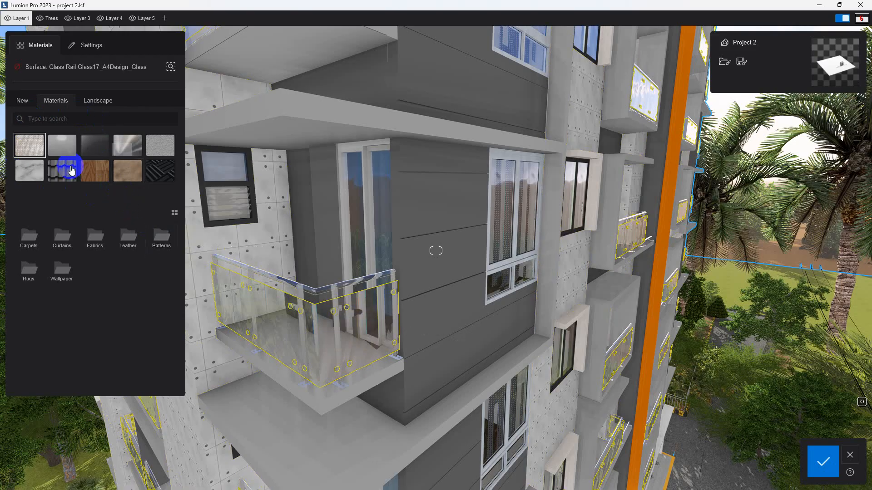
click(96, 144)
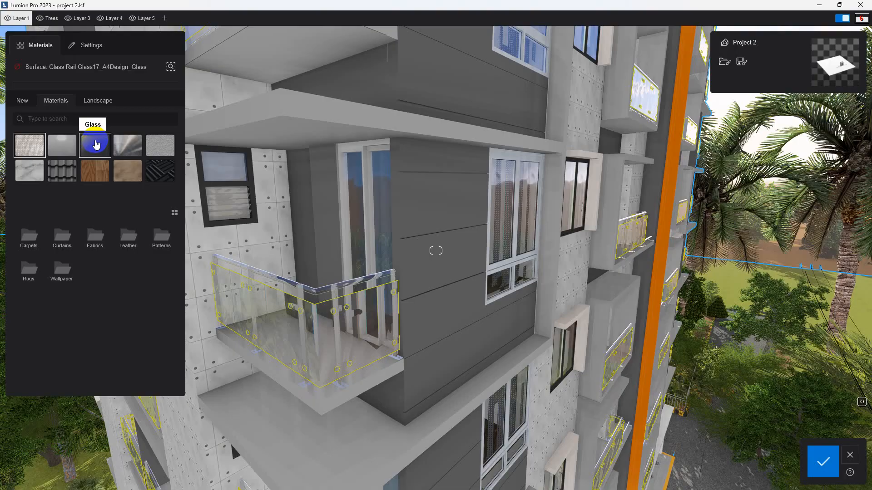
click(128, 240)
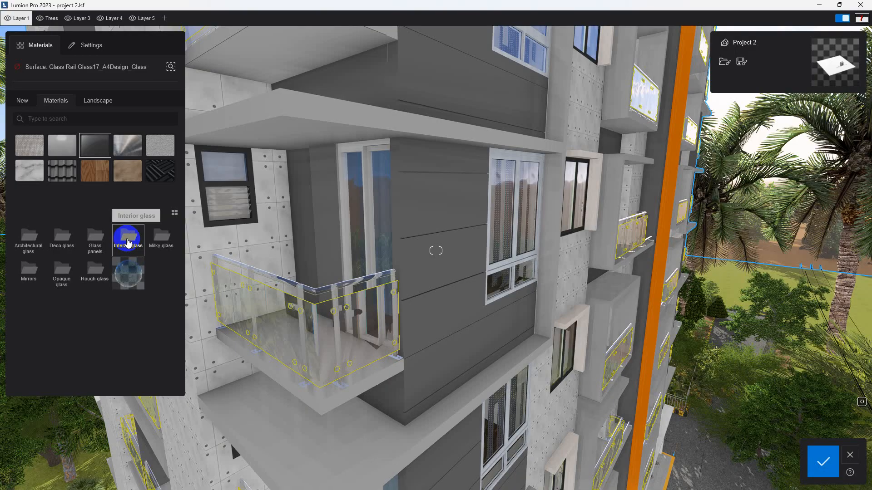
click(129, 242)
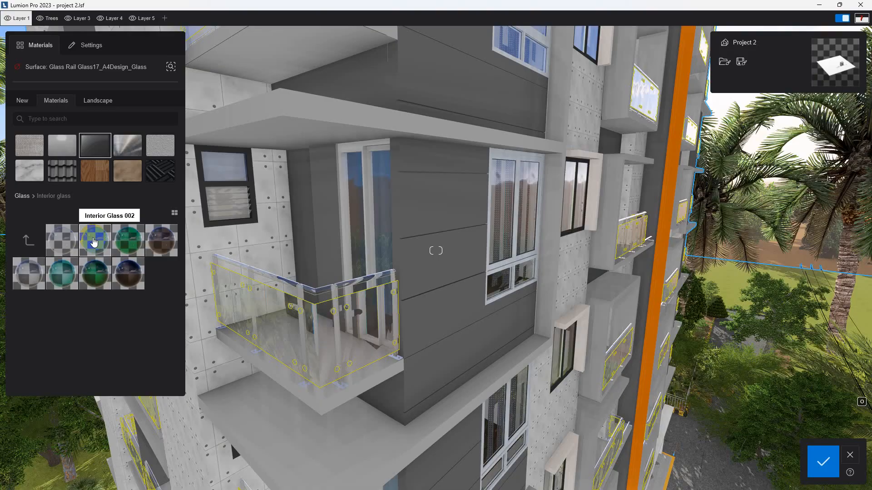
click(94, 242)
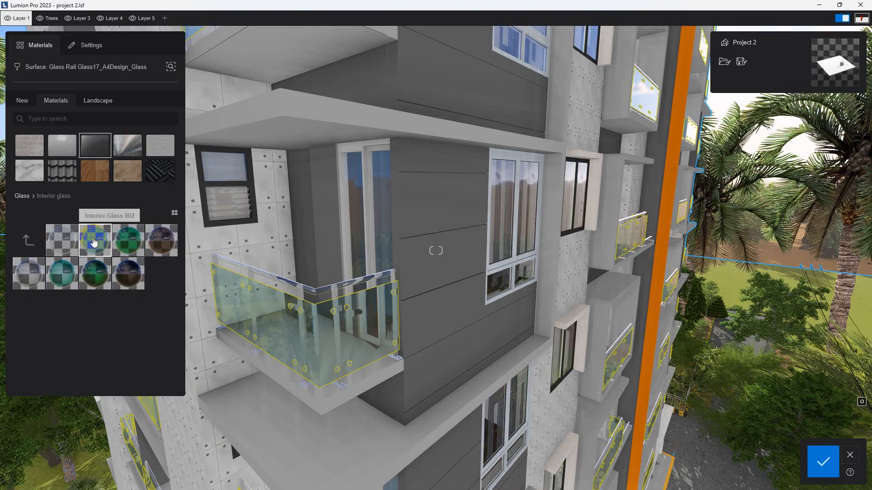
Set the balcony glass color to a light neutral gray and its frostiness to 25%.
click(94, 242)
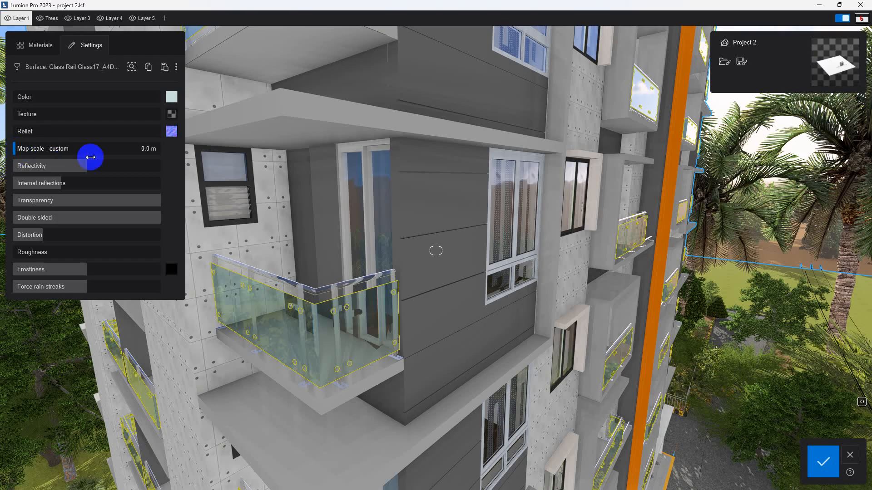
click(172, 98)
mouse_move(240, 134)
mouse_down()
mouse_move(255, 111)
mouse_move(261, 122)
mouse_move(259, 110)
mouse_move(197, 114)
mouse_up()
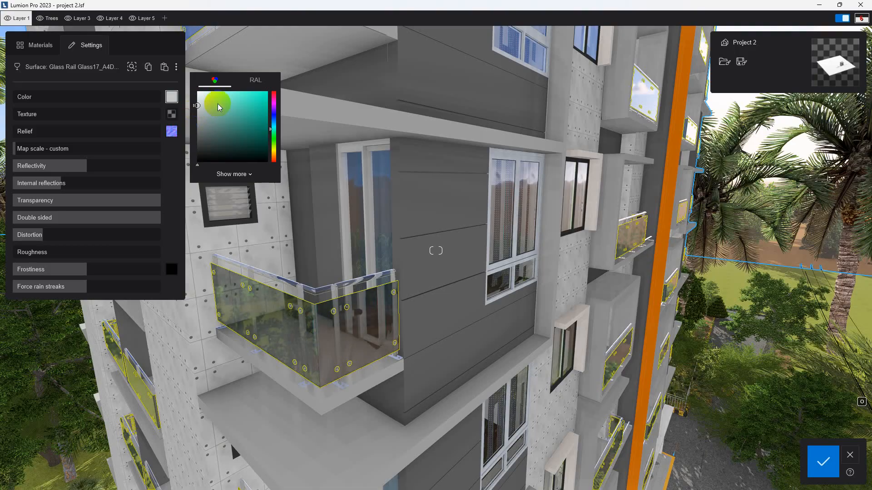
click(274, 114)
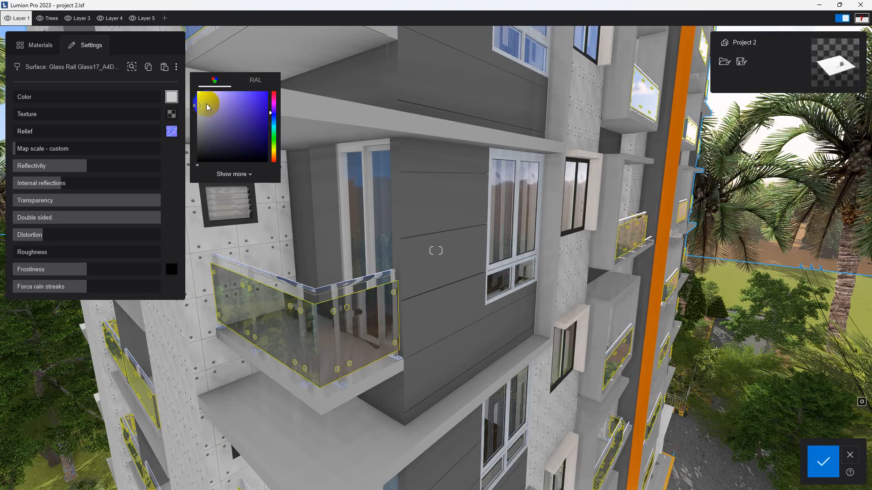
click(196, 120)
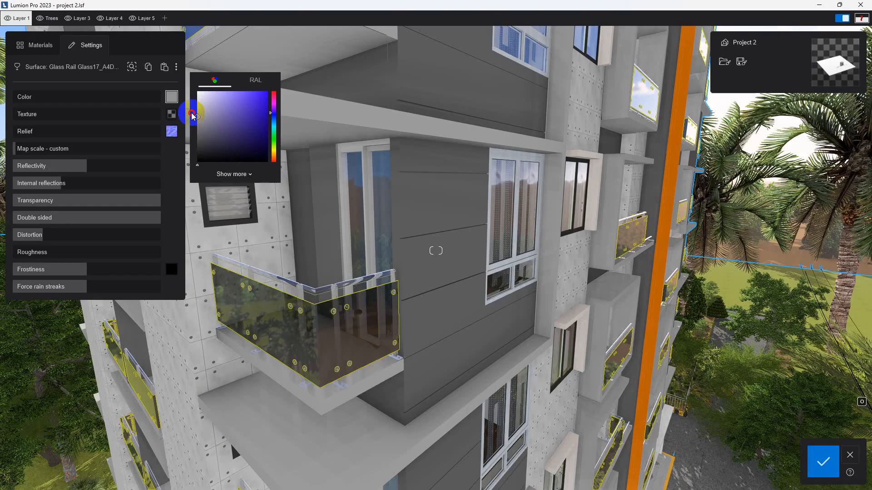
drag(193, 116, 191, 114)
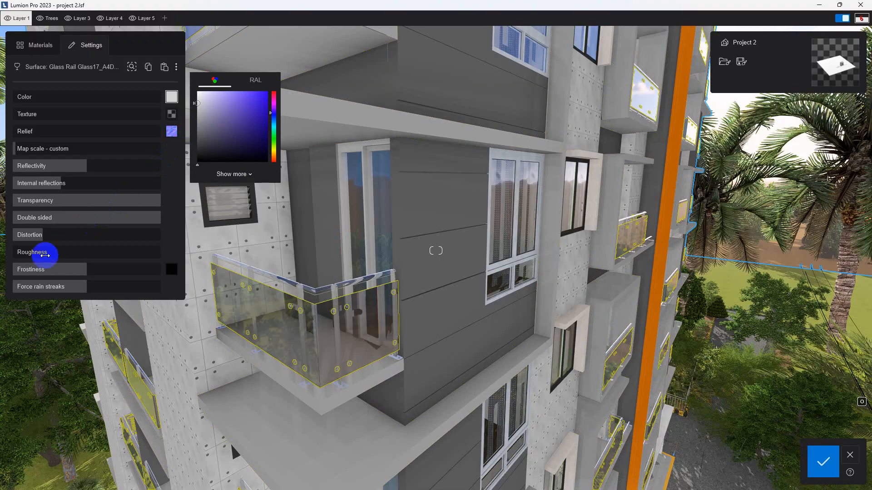
click(83, 269)
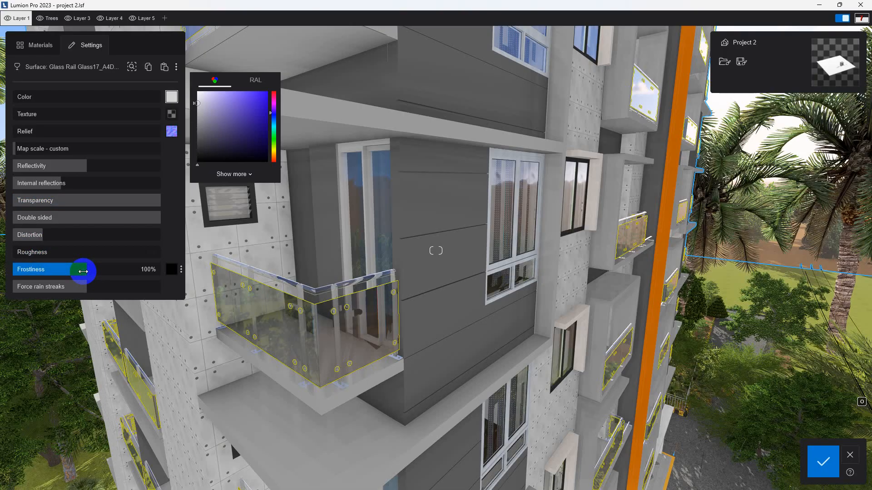
click(35, 271)
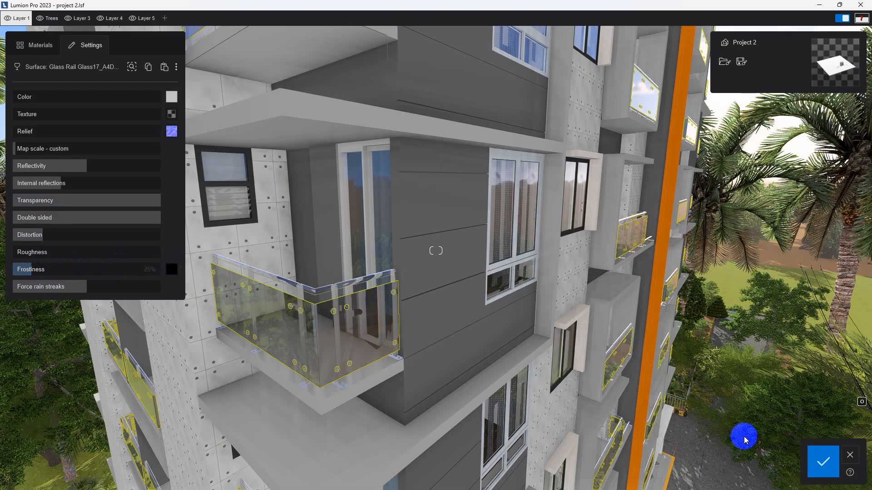
Apply a glossy dark metal from the second page of the Metals library to the Glass Rail Metal surface.
click(343, 288)
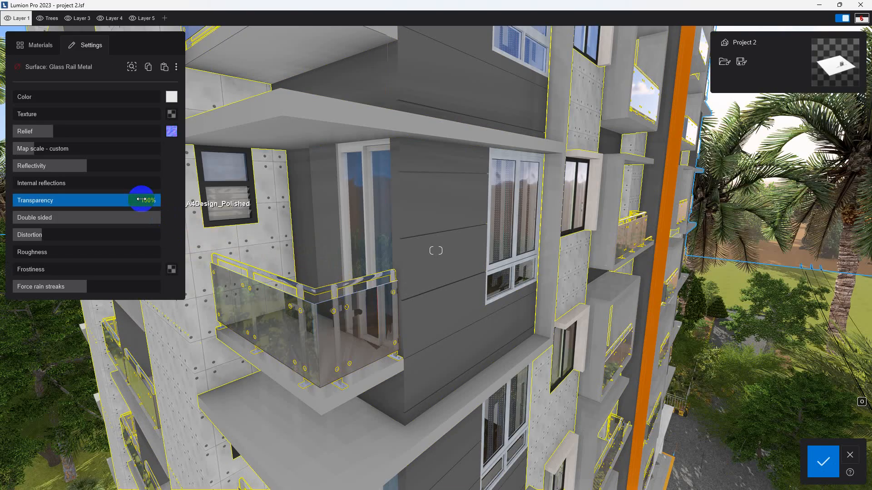
click(38, 45)
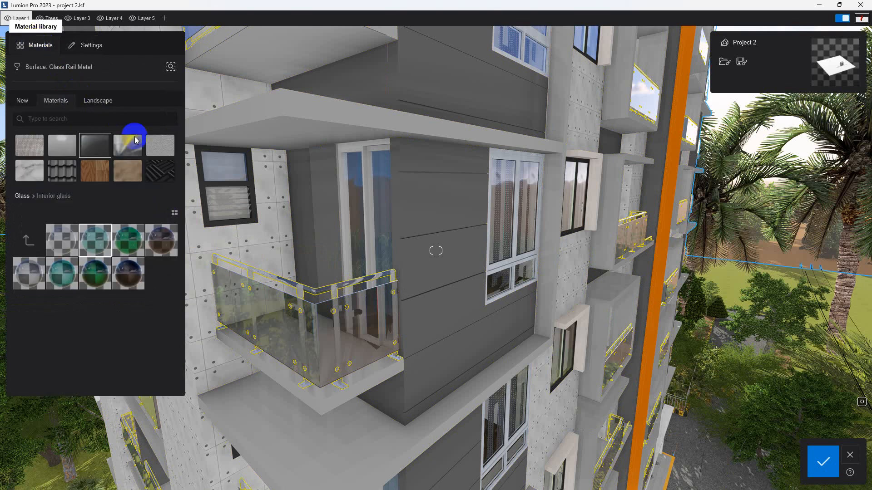
click(325, 325)
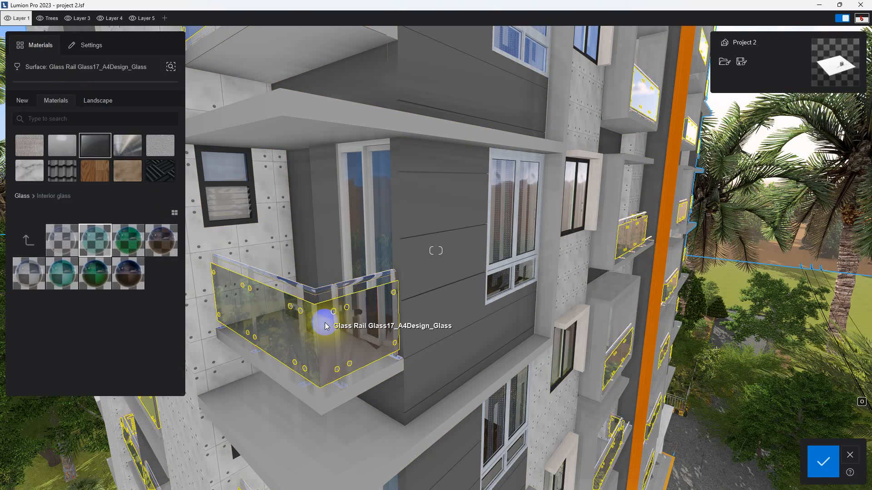
click(330, 290)
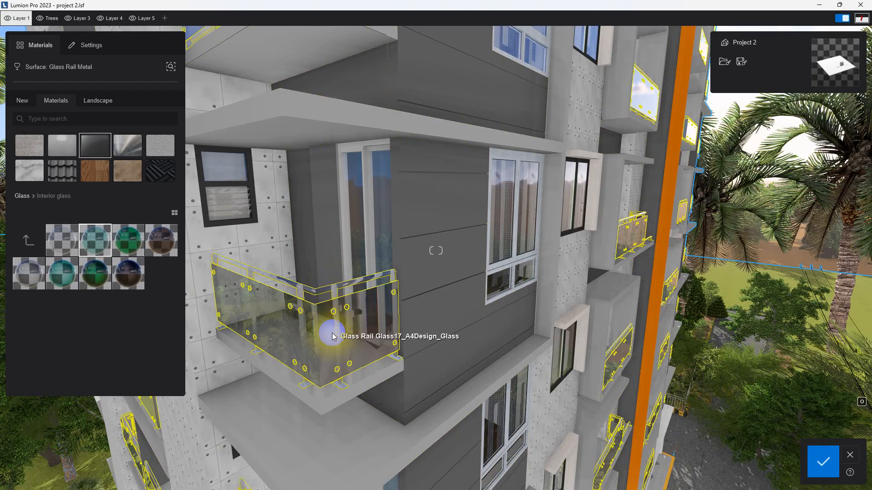
click(325, 293)
click(92, 142)
click(40, 54)
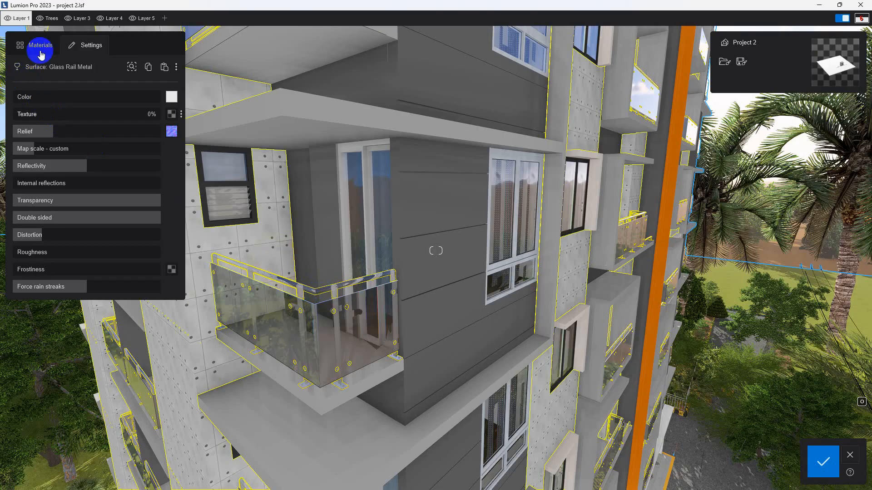
click(120, 146)
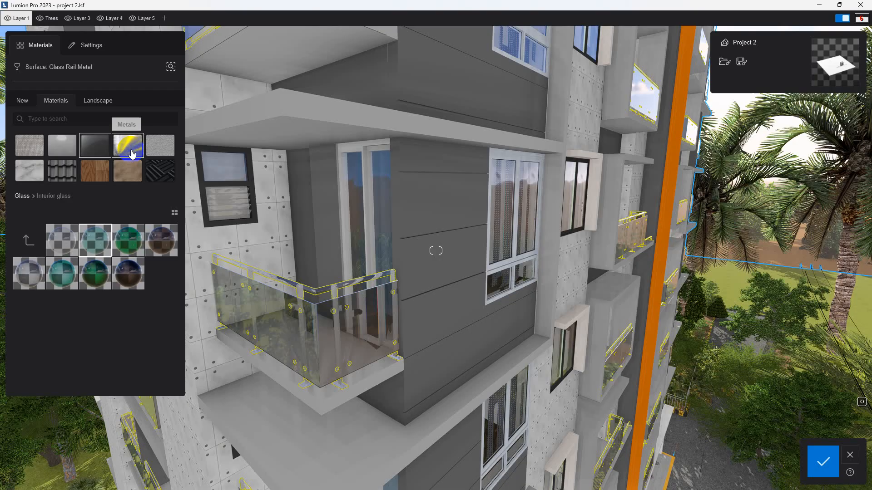
click(131, 152)
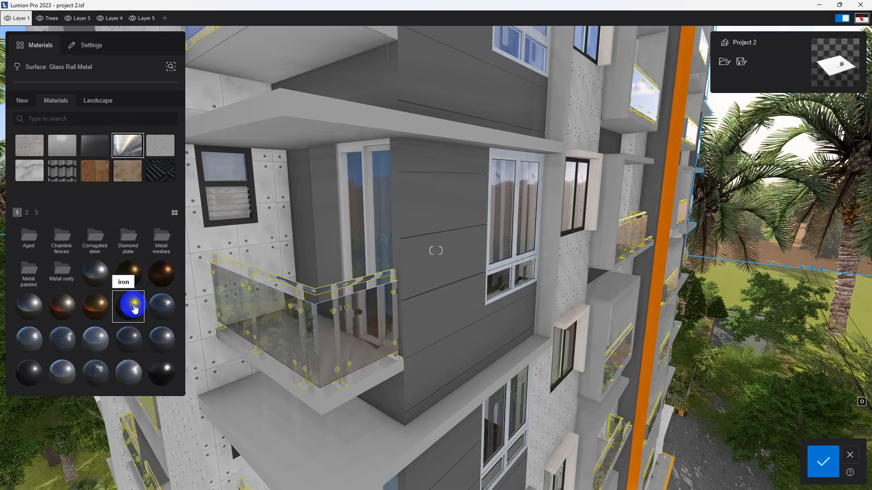
scroll(152, 364, down, 1)
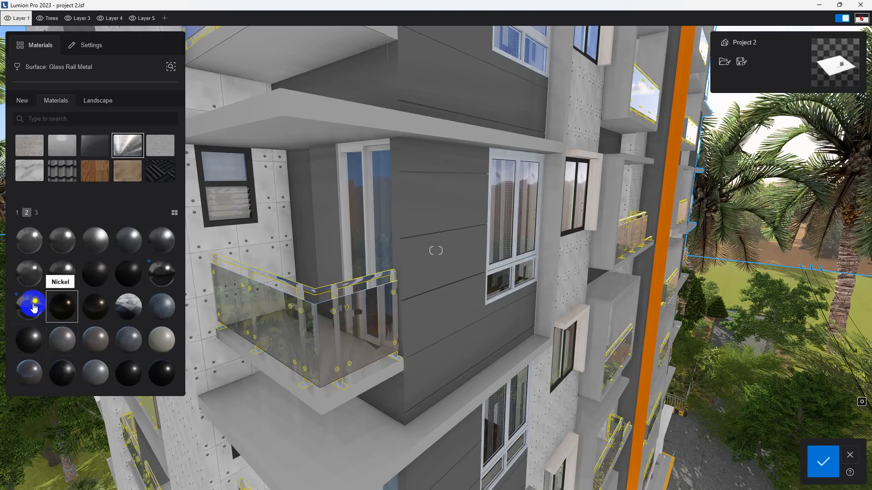
click(34, 308)
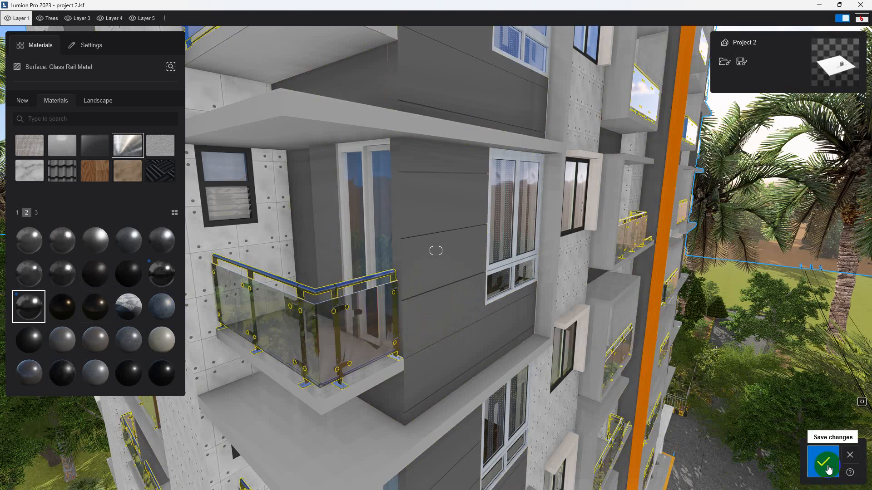
Set the fairface concrete wall's reflectivity to about 15% and reduce the distortion of the 01.wd_glass window panes.
click(576, 275)
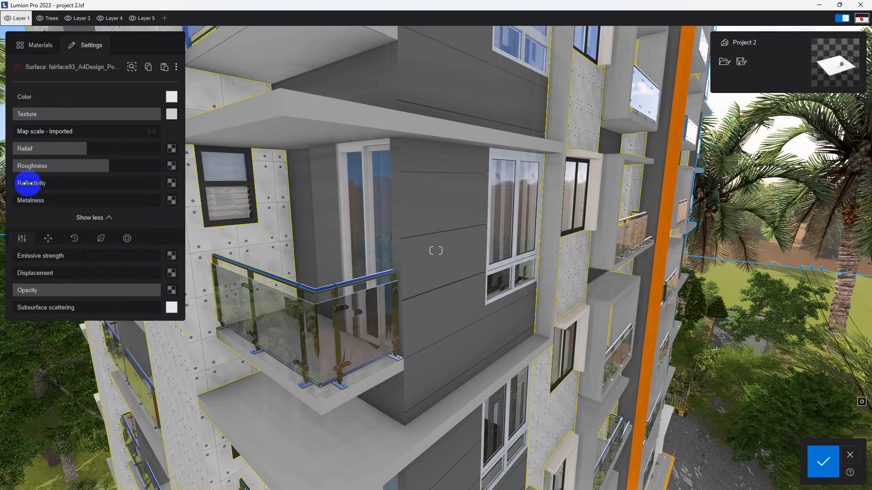
drag(19, 183, 24, 183)
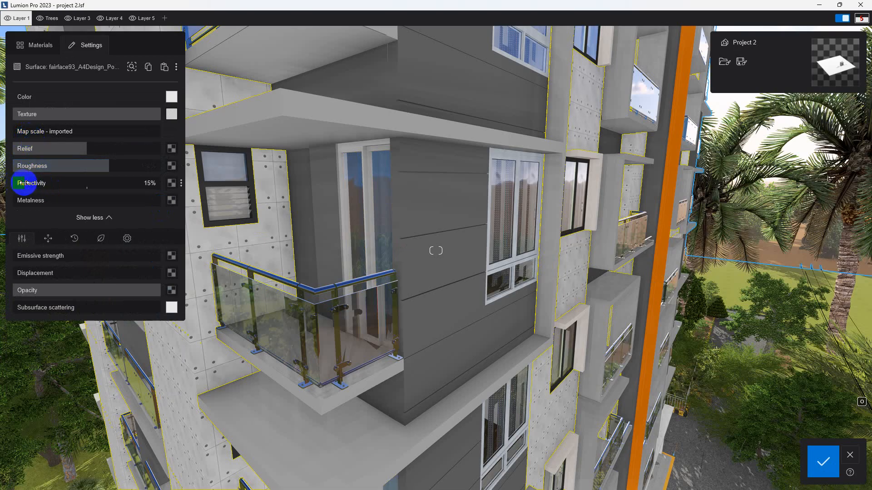
click(506, 183)
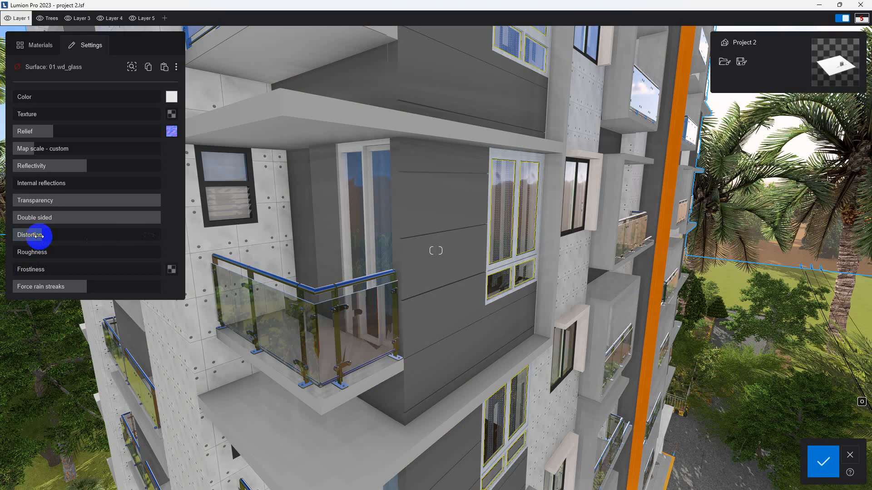
drag(38, 235, 20, 235)
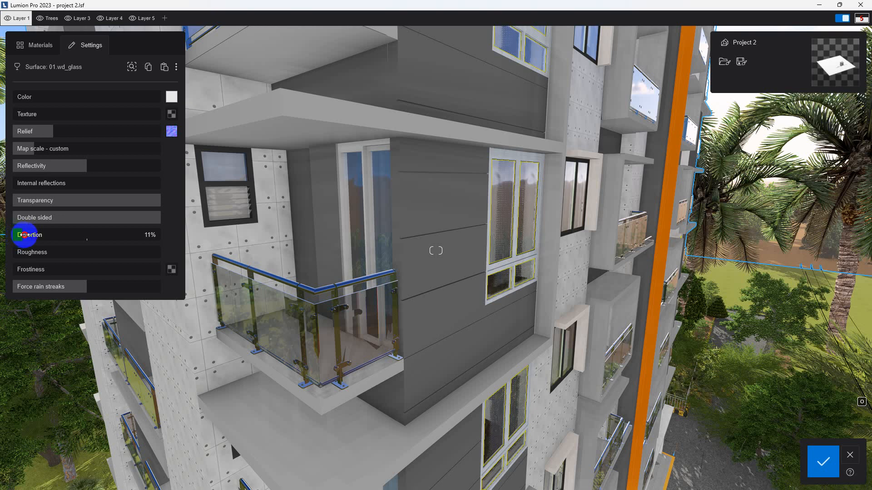
drag(27, 235, 28, 235)
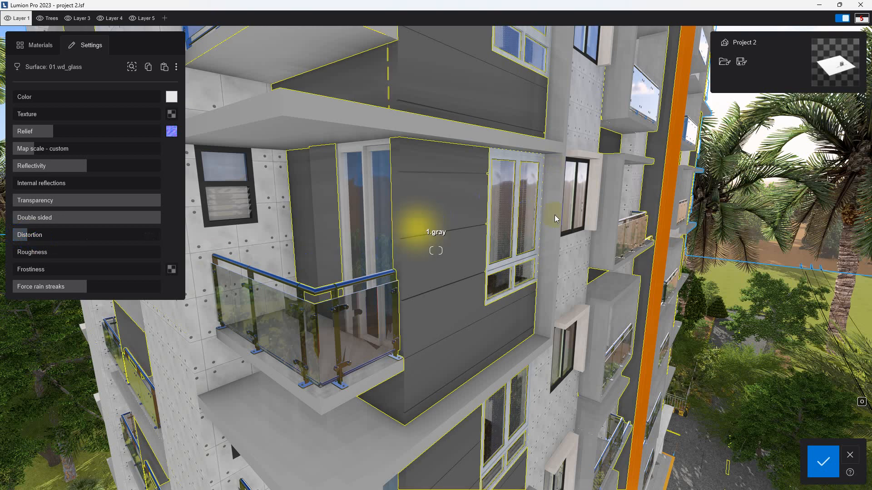
drag(85, 235, 25, 235)
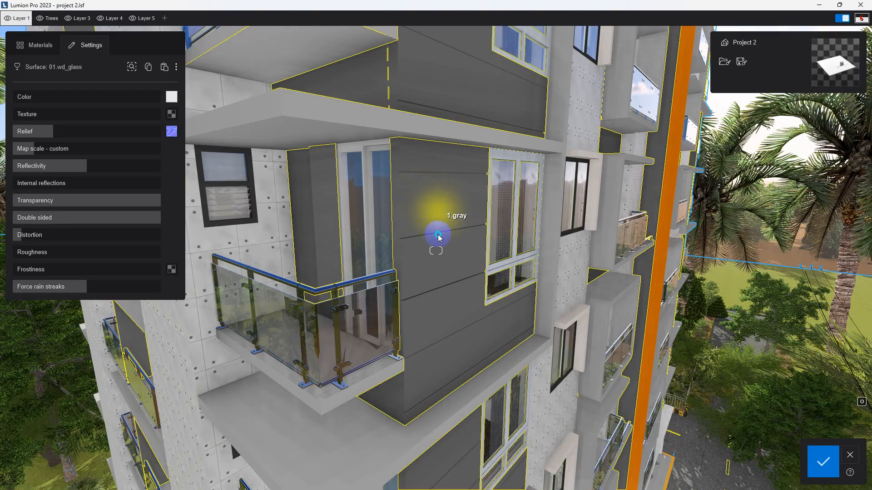
Select the balcony slabs' Default material surface and search the material library for "concrete".
right_drag(439, 244, 439, 243)
click(512, 239)
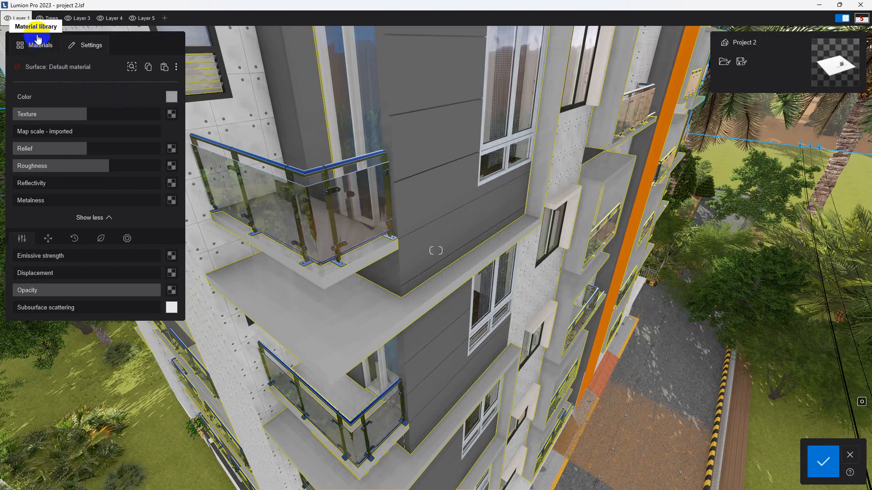
click(38, 46)
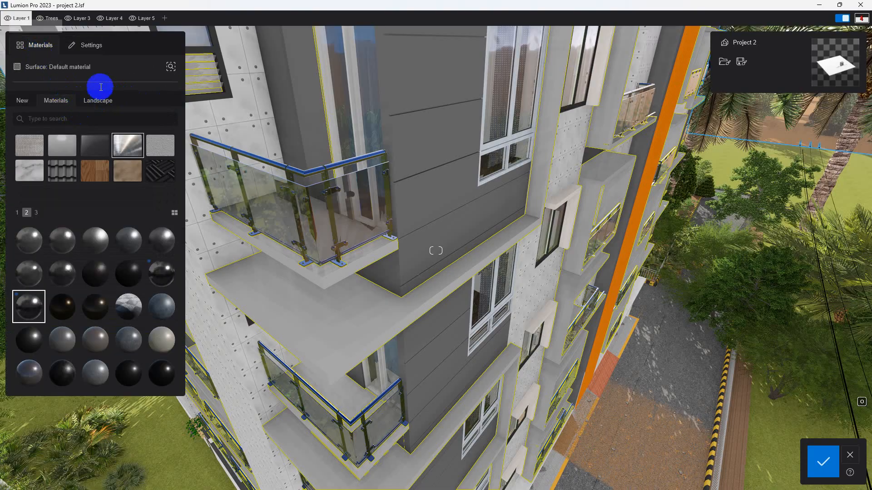
click(66, 117)
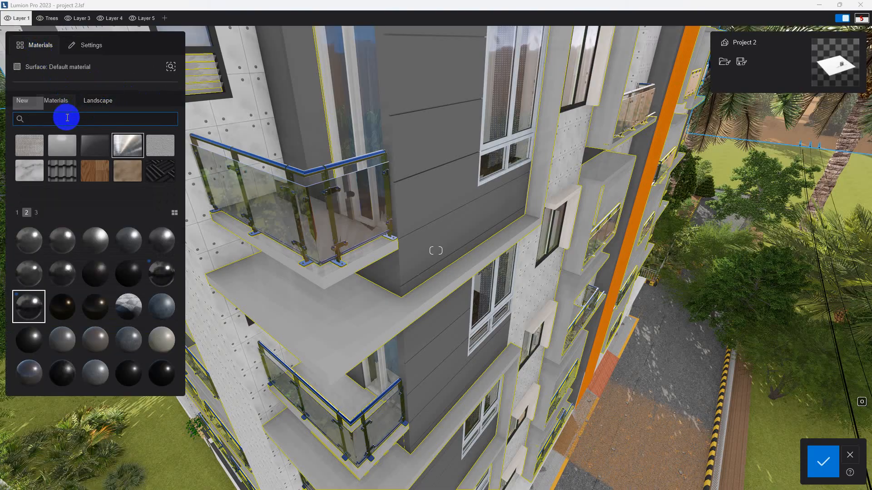
text(co)
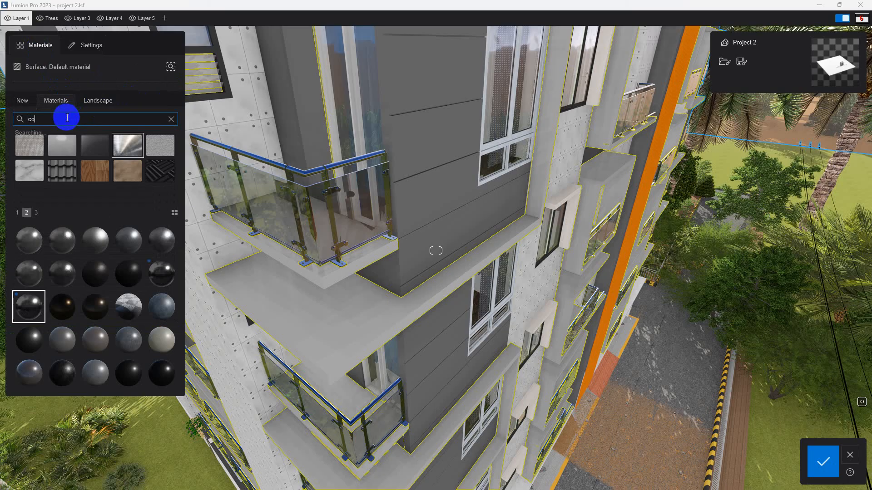
text(ncrete)
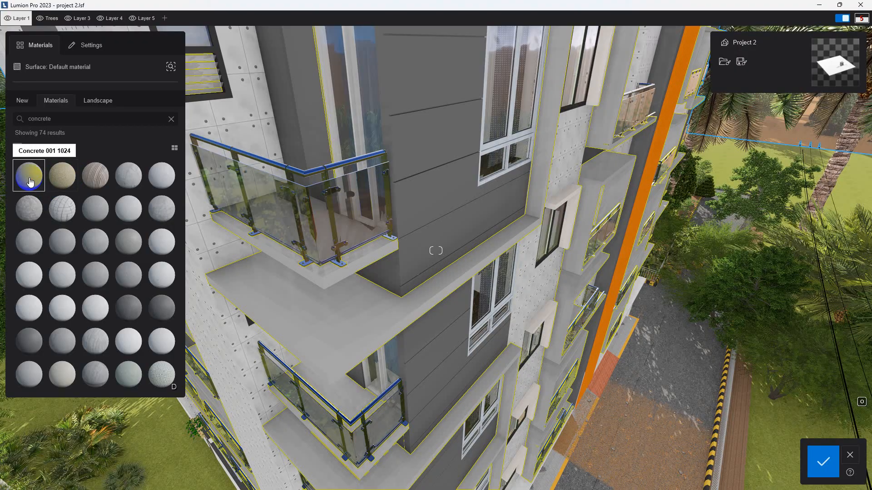
Try several concrete materials on the slabs, settle on Concrete 001 1024, and save the material changes.
click(30, 182)
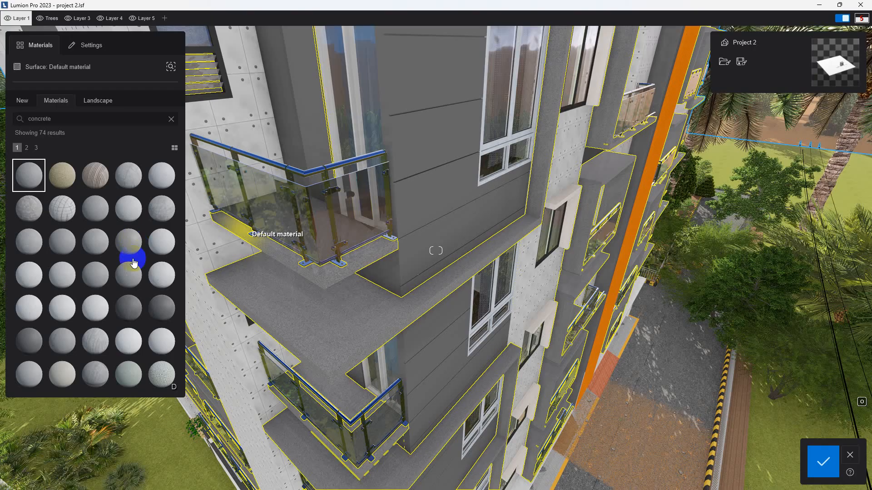
click(163, 210)
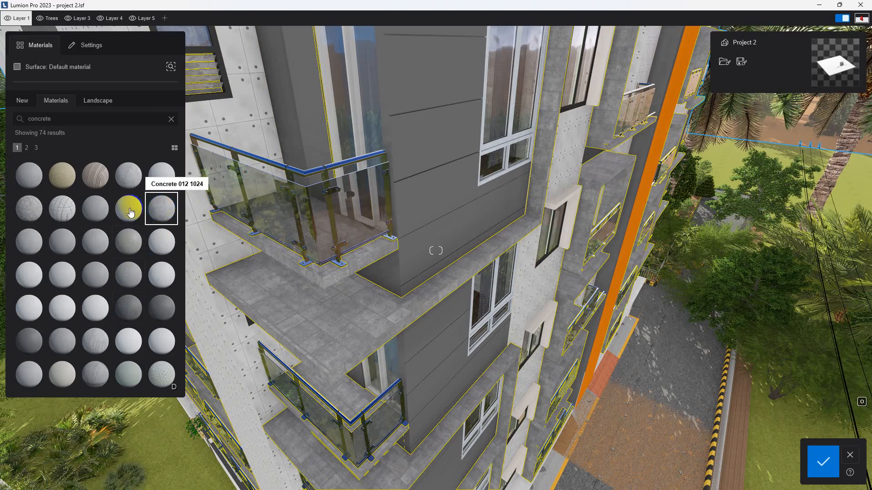
click(99, 212)
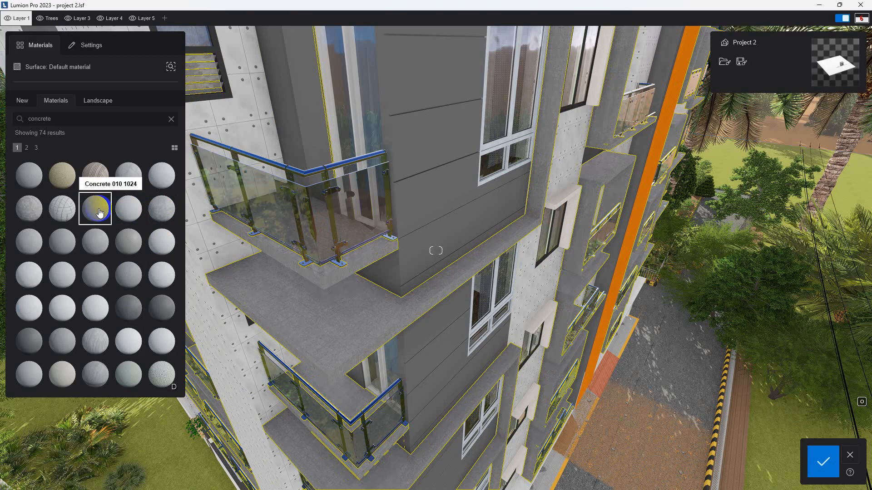
click(35, 184)
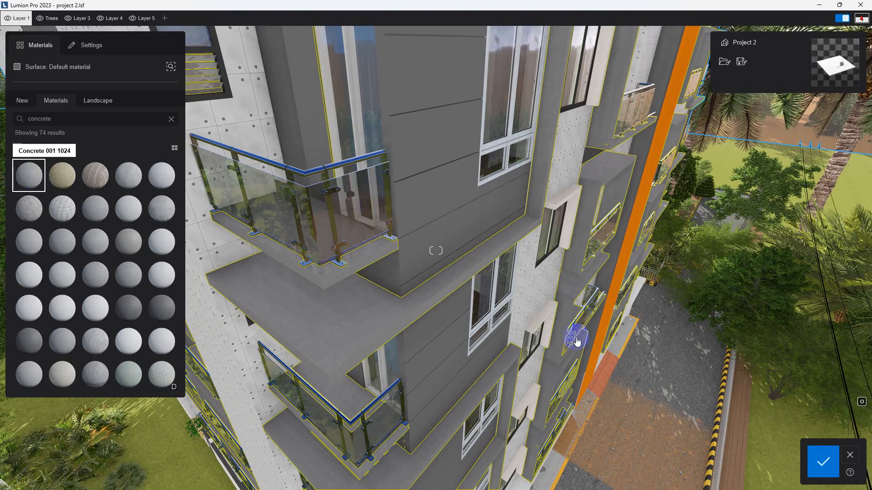
click(822, 463)
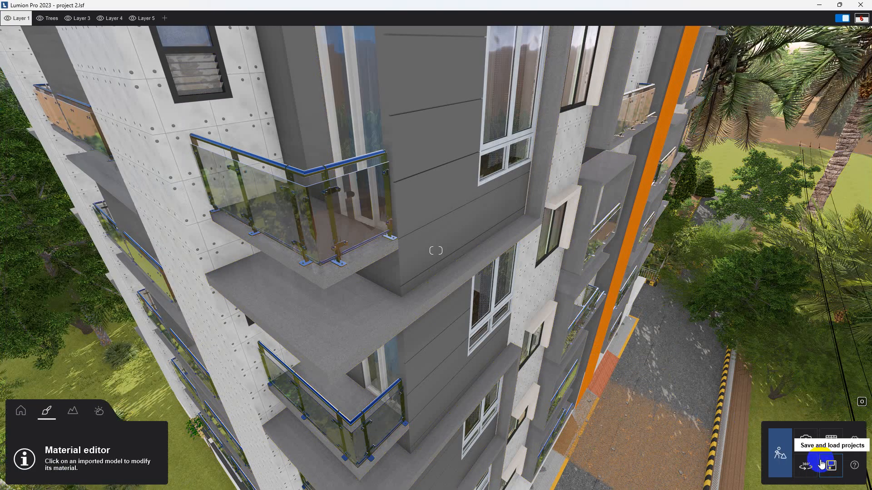
Switch to Photo mode and restore the saved Photo - 3 camera view.
click(810, 446)
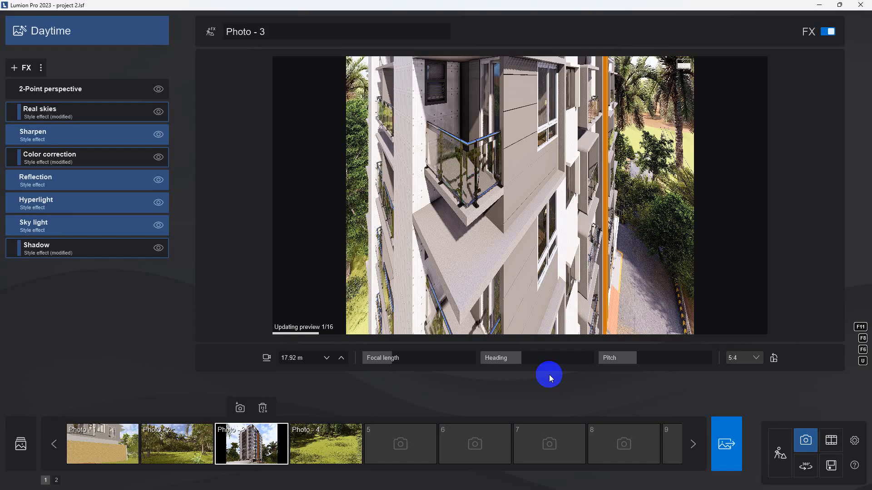
key(shift+2)
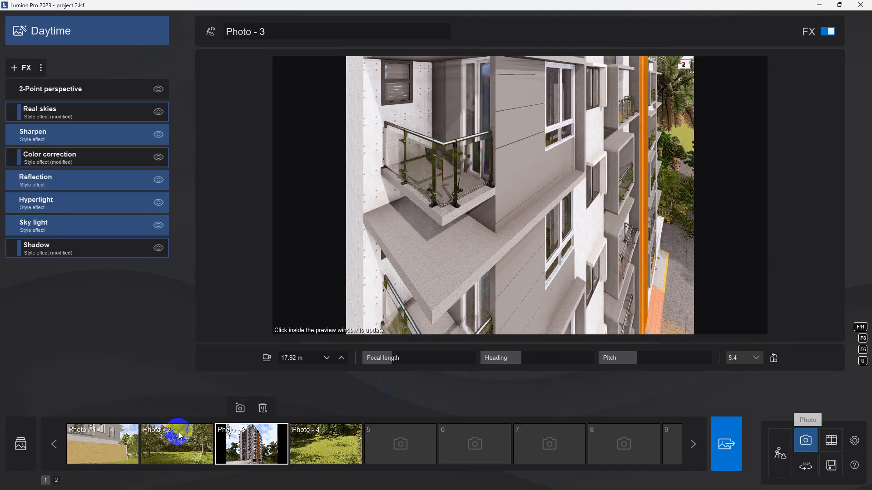
click(253, 451)
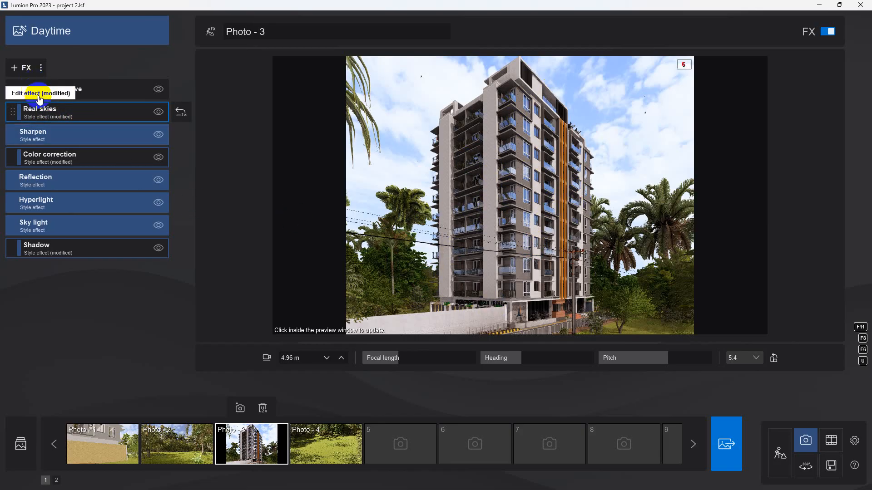
Load VizPeople_non_commercial_hdr_v1_06.hdr from the VizPeople_hdr_v1_Non_Commercial folder on drive E as the Real skies effect's custom HDR and refresh the preview.
click(43, 113)
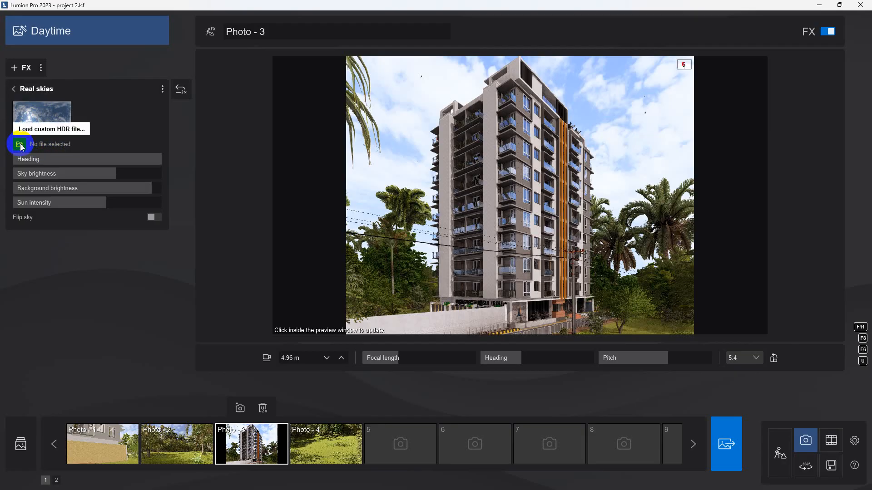
click(20, 145)
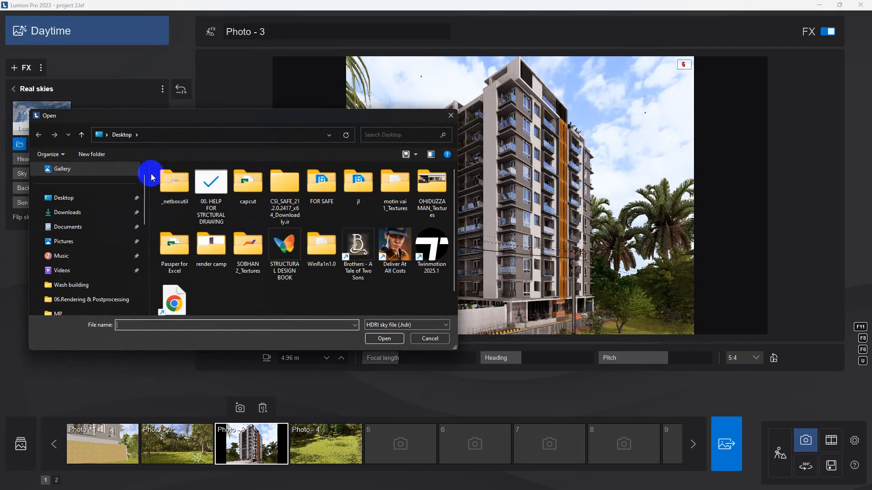
scroll(99, 270, down, 2)
scroll(98, 272, up, 2)
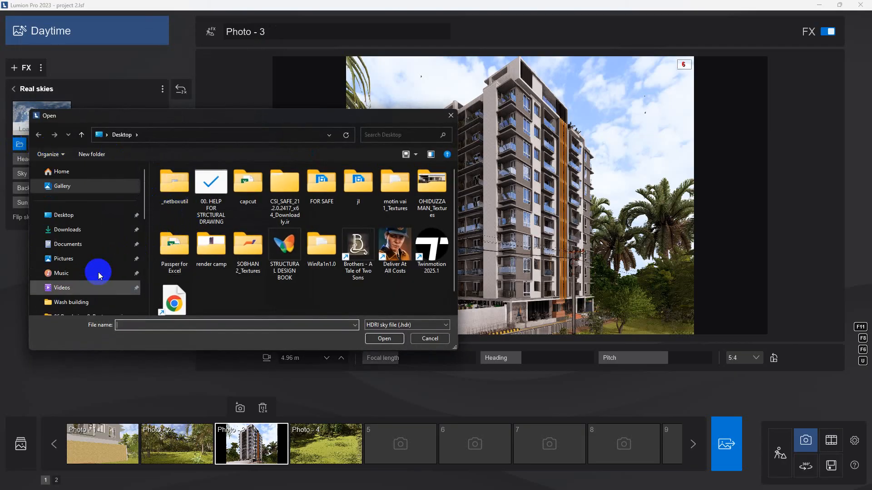
scroll(96, 261, down, 4)
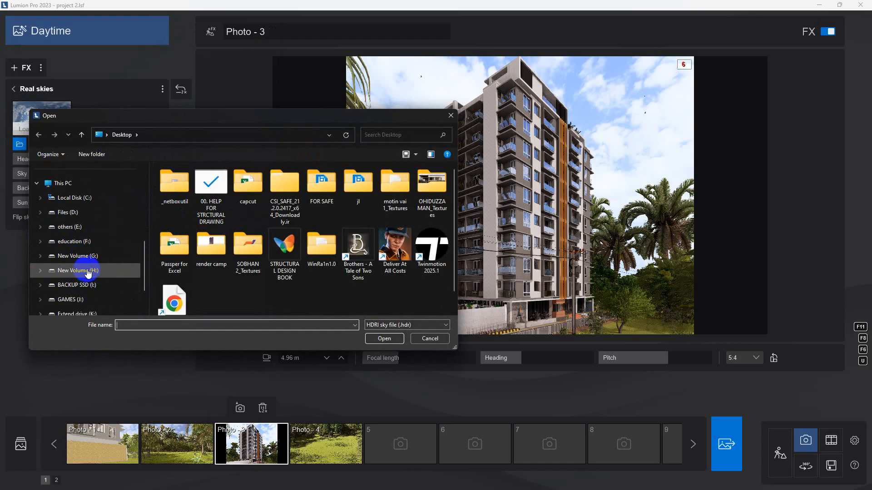
scroll(85, 279, down, 1)
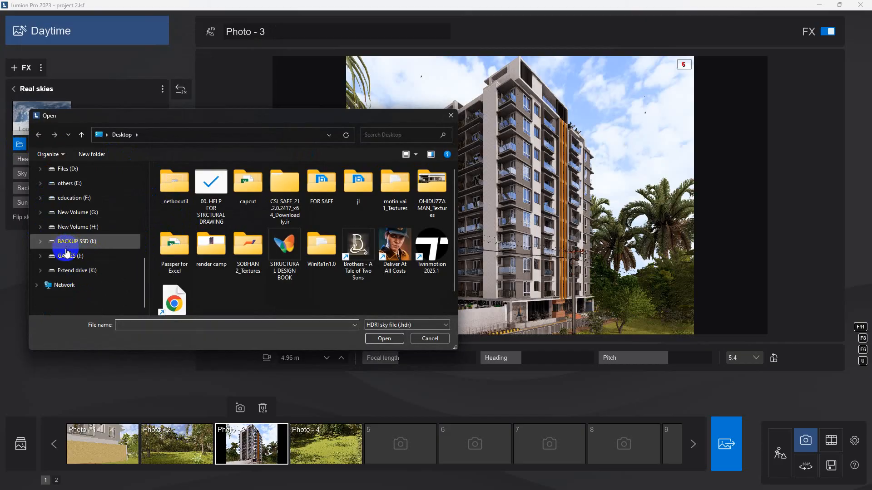
click(74, 185)
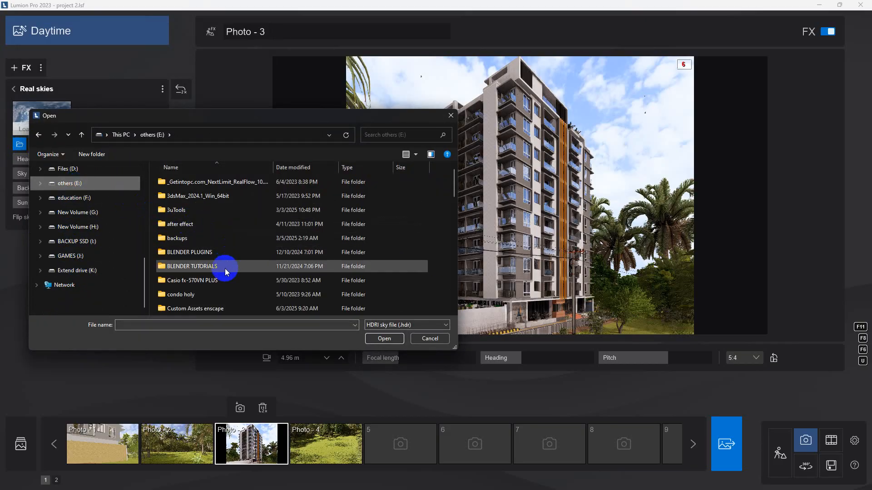
scroll(225, 281, down, 15)
double_click(222, 238)
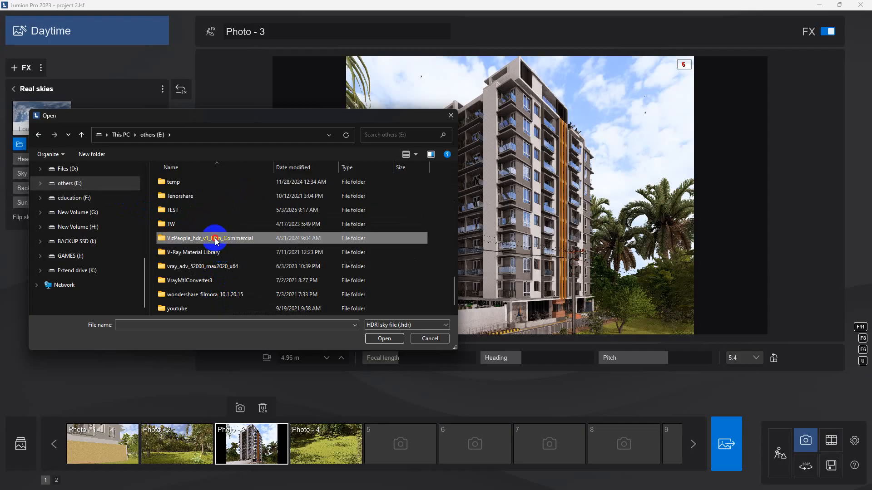
double_click(280, 255)
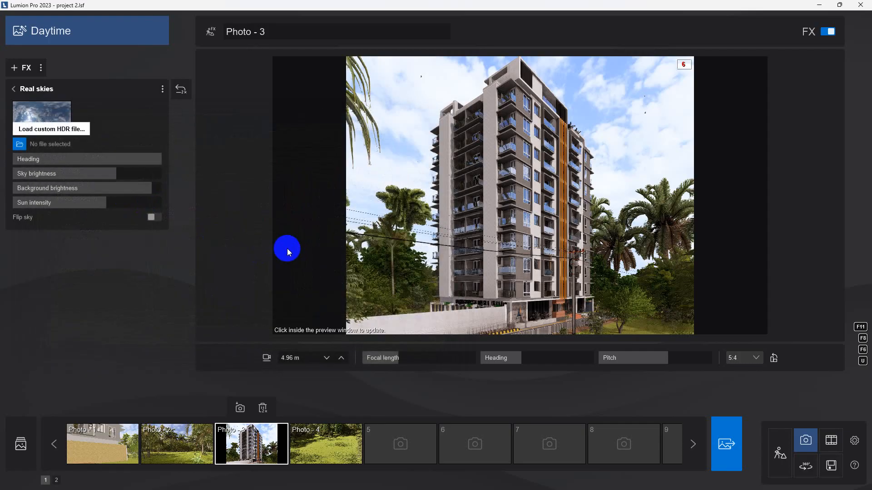
click(287, 248)
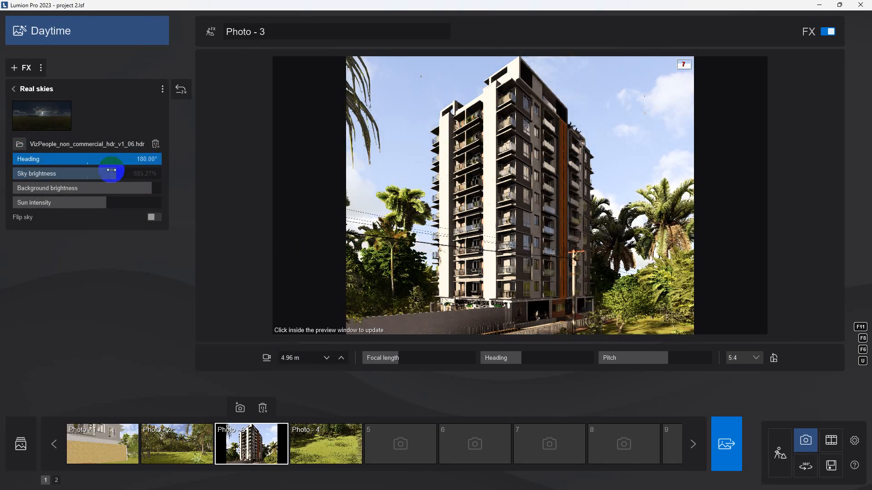
Tune the Real skies effect with slightly higher sky brightness, maximum background brightness, a 113.05° heading and 138.41% sun intensity.
drag(123, 175, 160, 187)
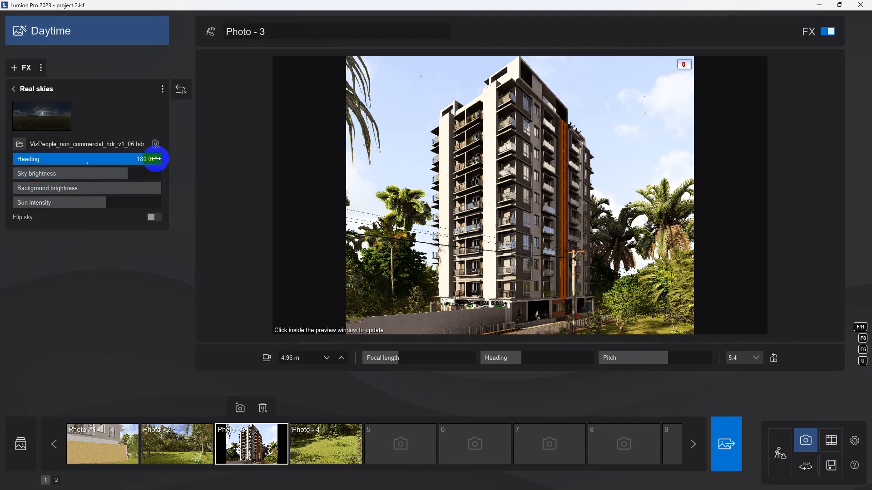
drag(154, 159, 134, 158)
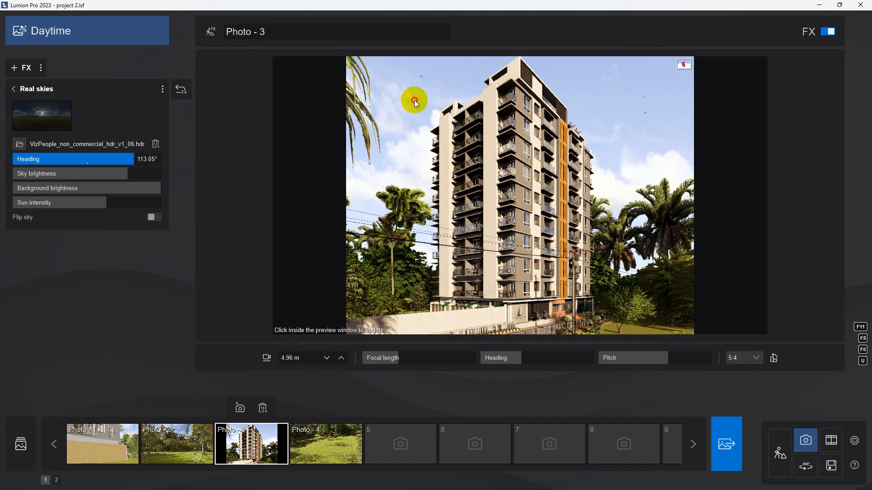
click(414, 100)
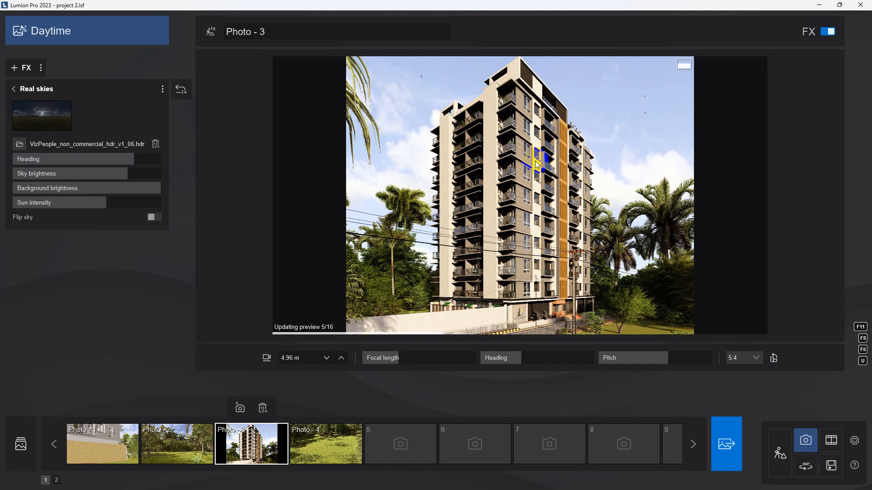
click(116, 204)
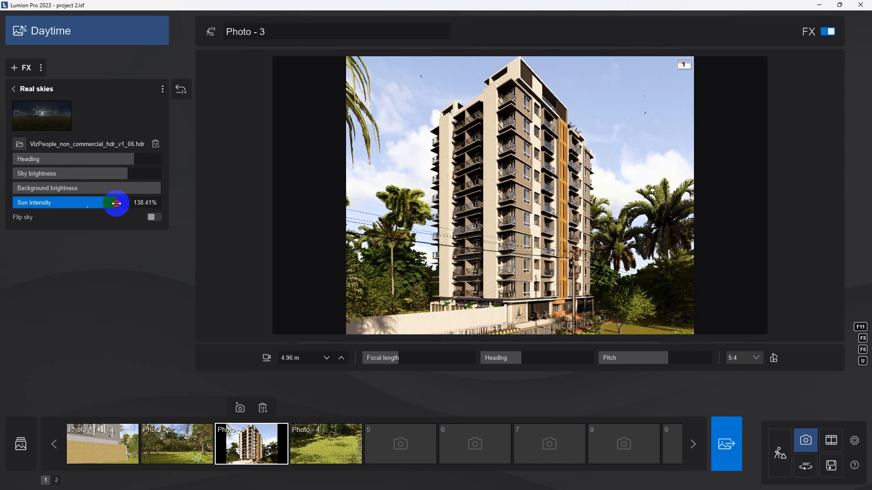
click(423, 159)
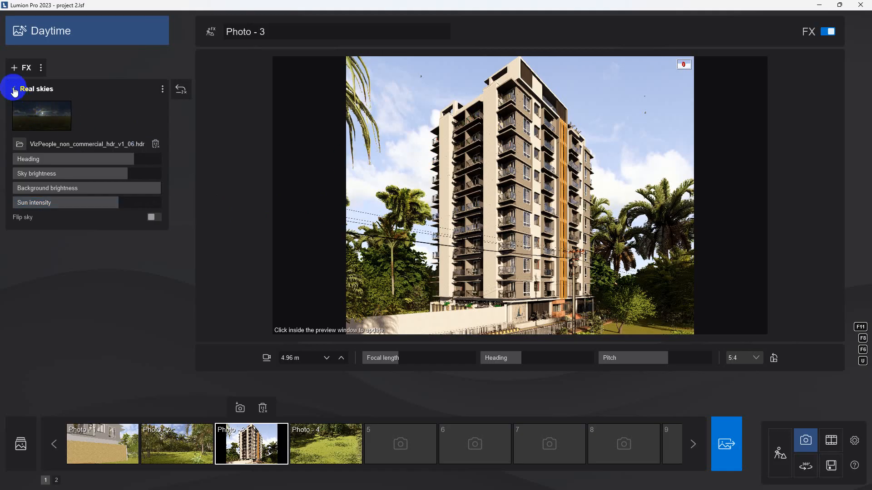
click(13, 88)
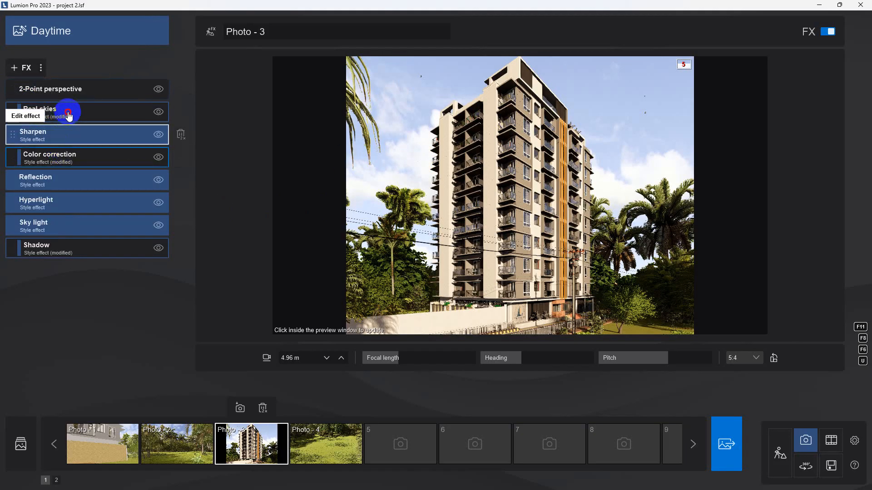
click(68, 114)
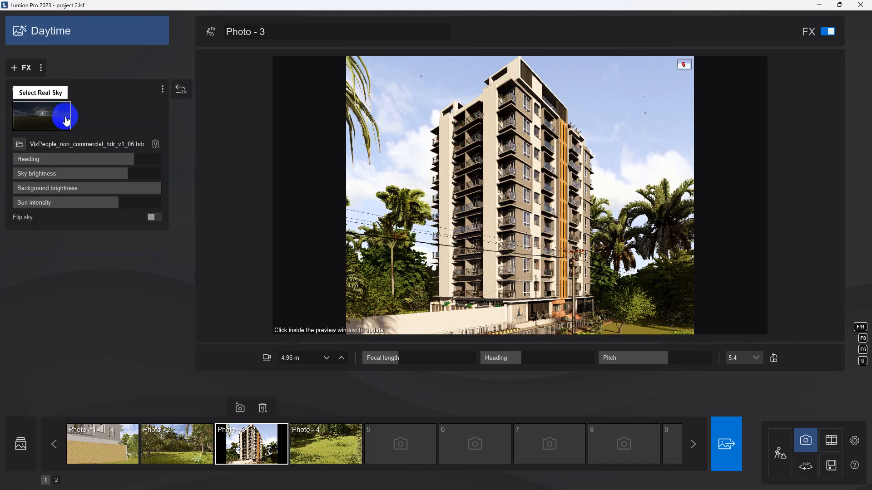
click(50, 119)
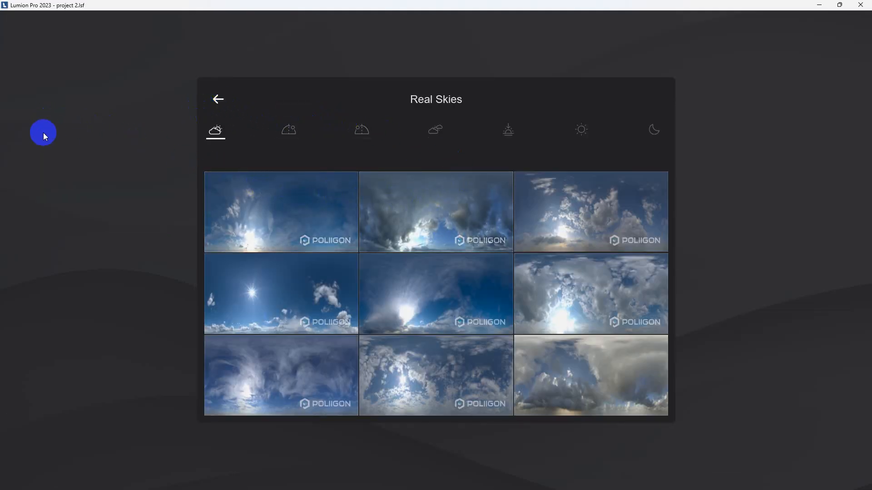
click(86, 119)
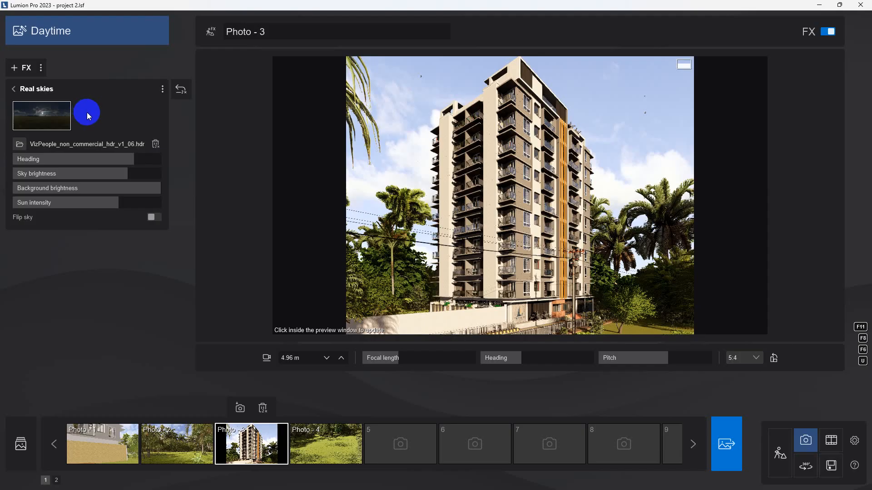
Replace the Real skies custom HDR with VizPeople_non_commercial_hdr_v1_03.hdr and refresh the Photo - 3 preview.
click(21, 145)
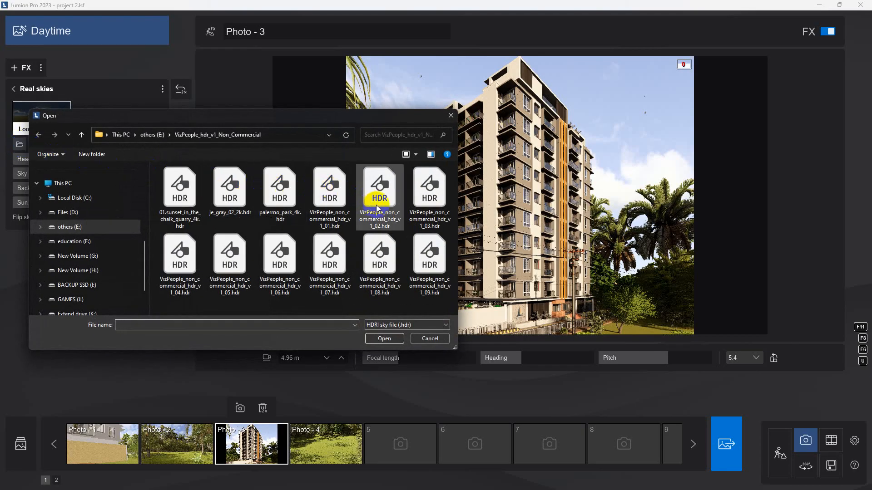
double_click(425, 195)
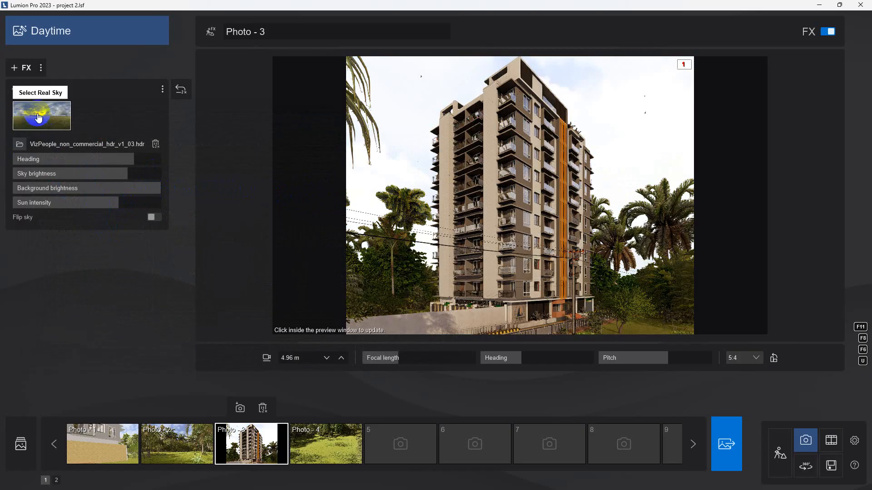
click(288, 174)
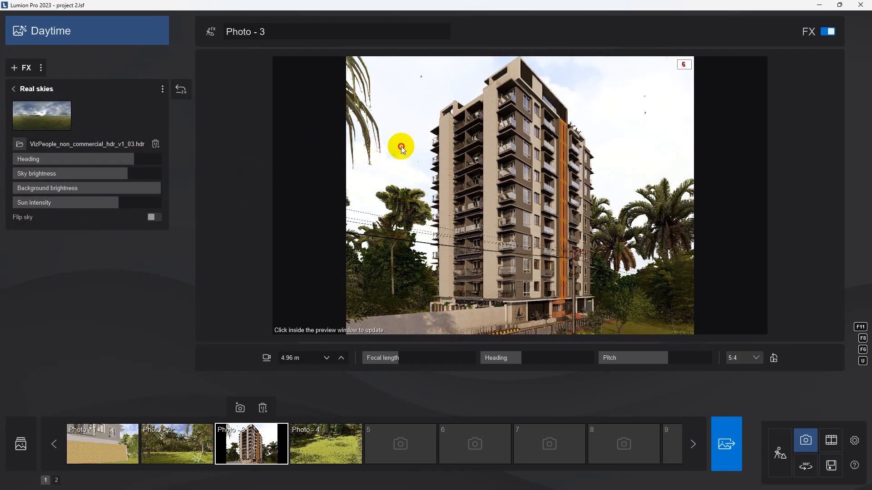
click(401, 148)
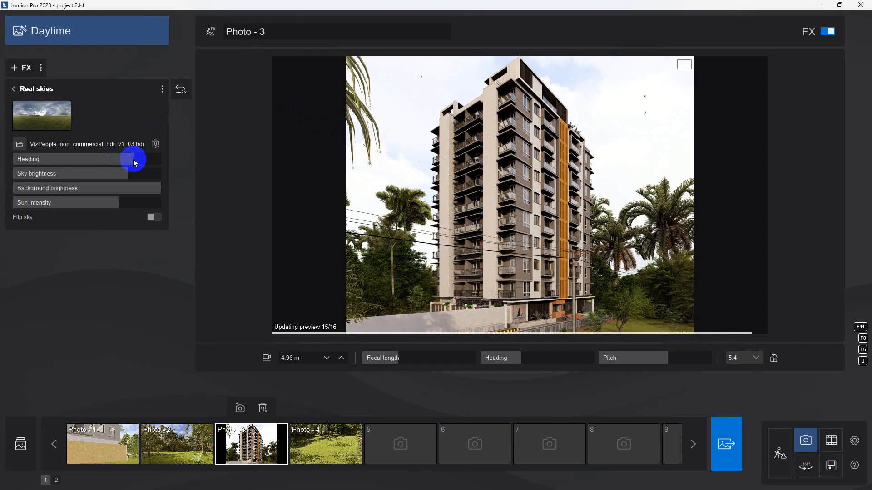
Retune the Real skies effect with a 66.94° heading, 75.33% background brightness, higher sky brightness and 151.83% sun intensity.
drag(133, 159, 115, 162)
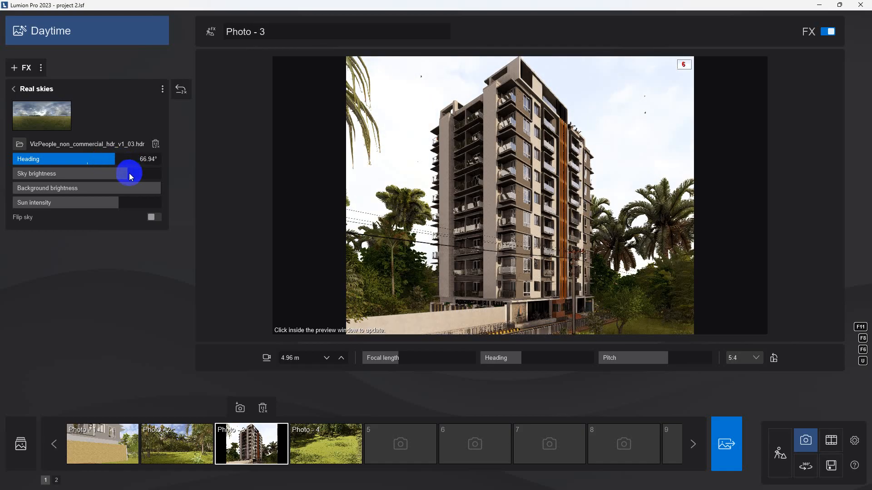
drag(162, 189, 81, 190)
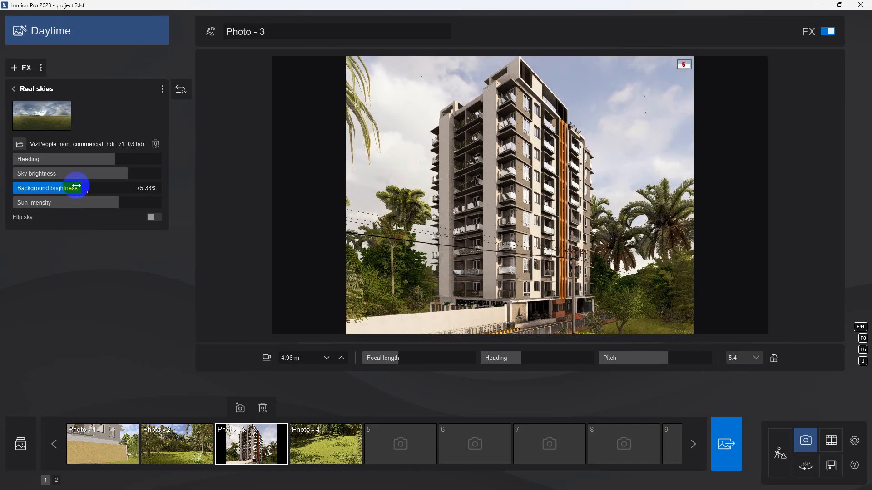
mouse_move(127, 173)
mouse_down()
mouse_move(145, 174)
mouse_move(21, 177)
mouse_move(141, 175)
mouse_up()
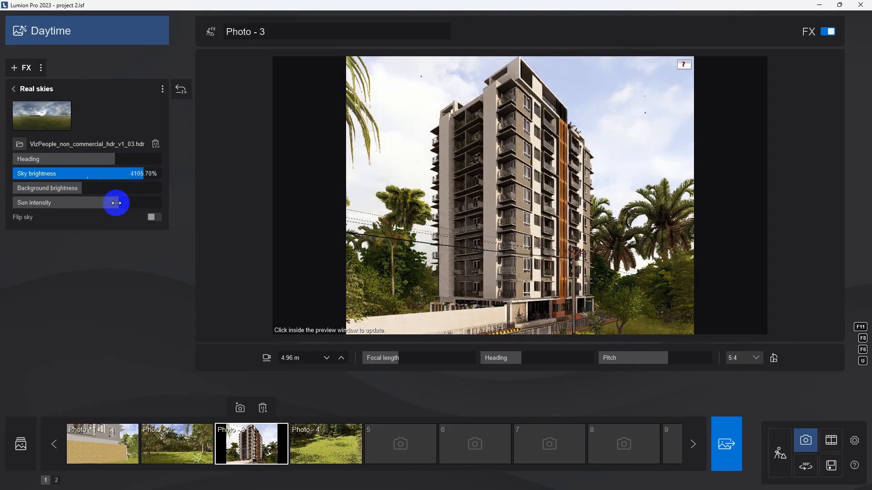
drag(117, 203, 119, 203)
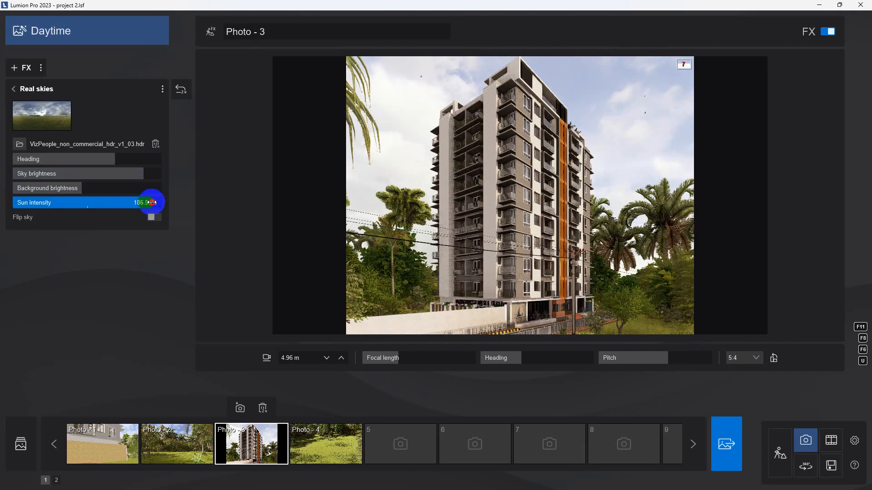
drag(144, 202, 126, 203)
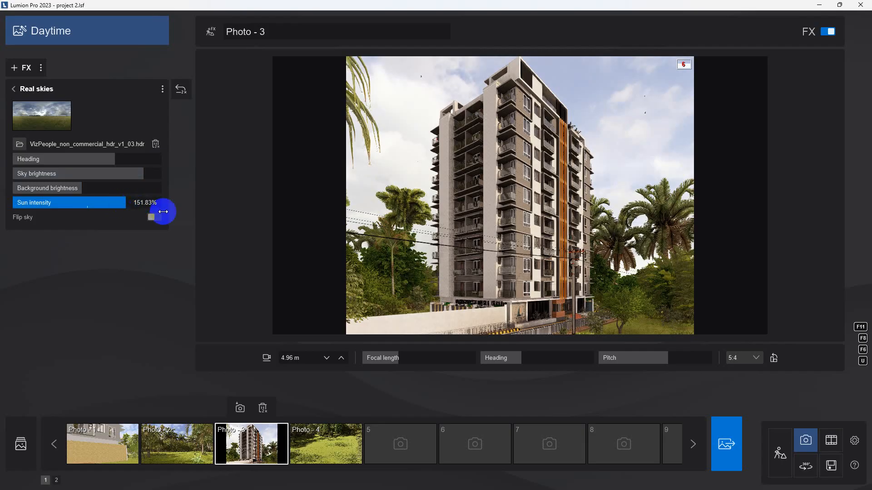
click(240, 410)
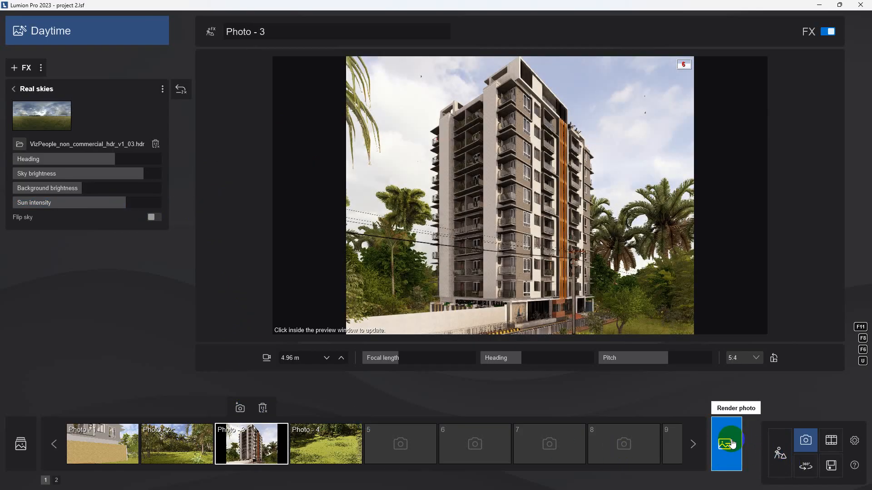
Start a render of the current Photo - 3 shot at Print size, 3840x3072.
click(730, 443)
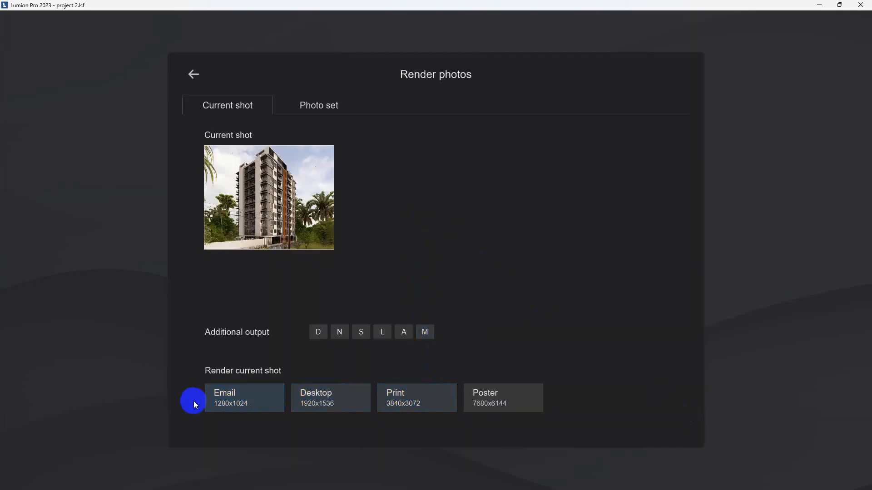
click(259, 407)
click(242, 411)
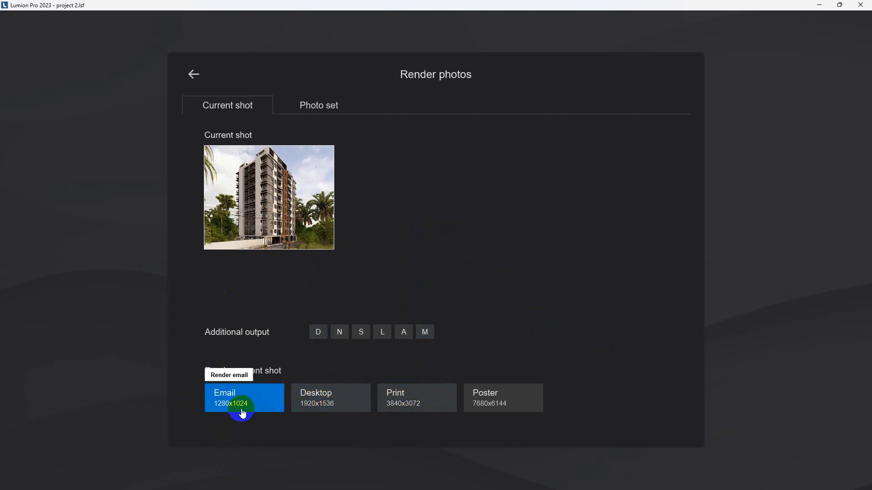
click(313, 405)
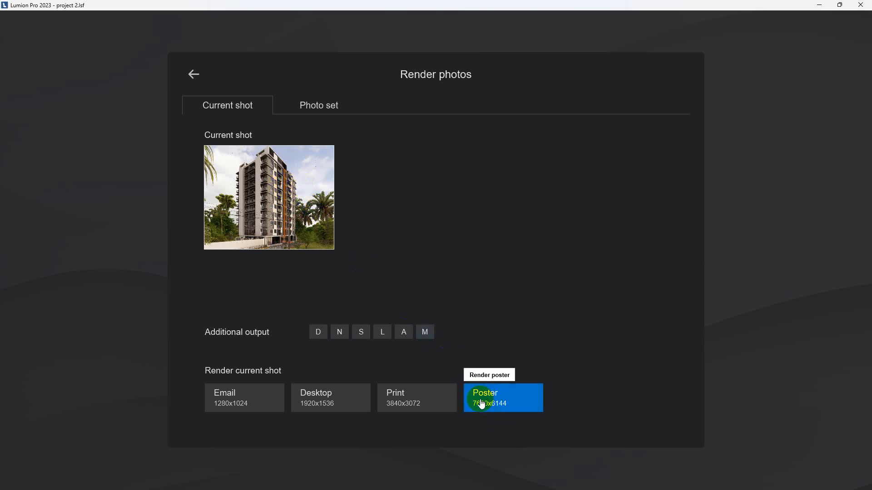
click(411, 408)
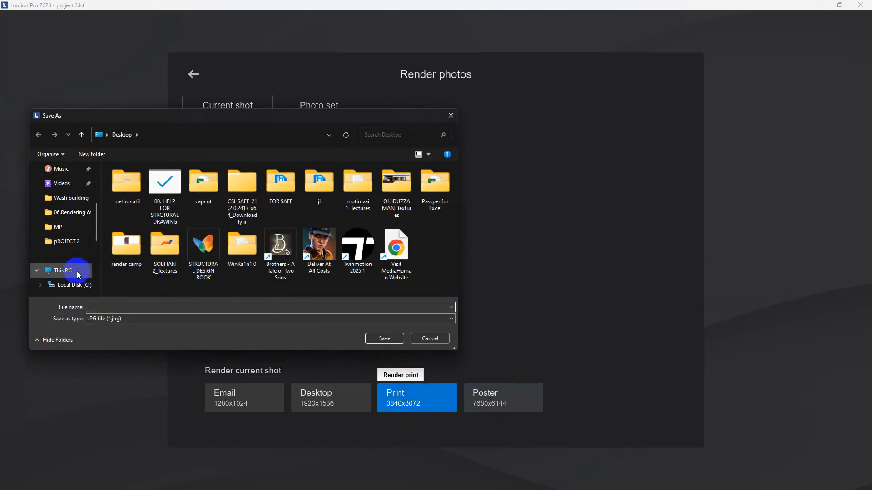
Save the render as a PNG file named Day render in Lumion in the pROJECT 2 folder.
click(67, 242)
click(146, 305)
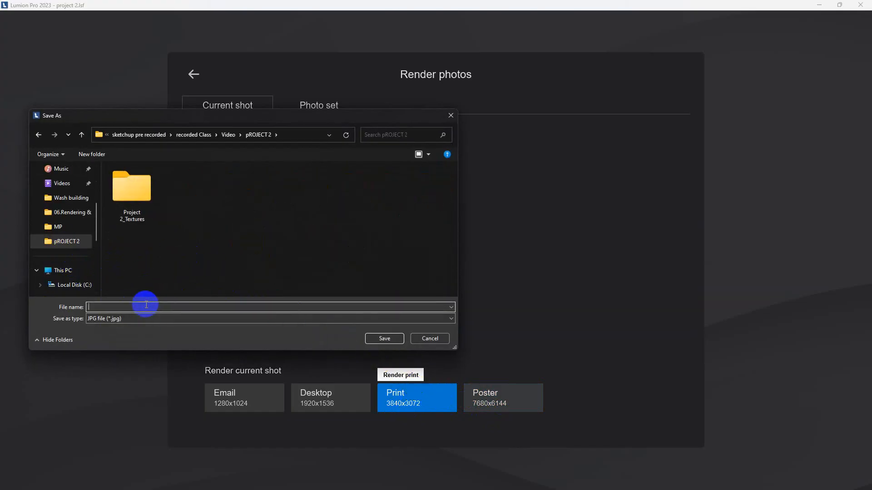
click(123, 320)
click(168, 340)
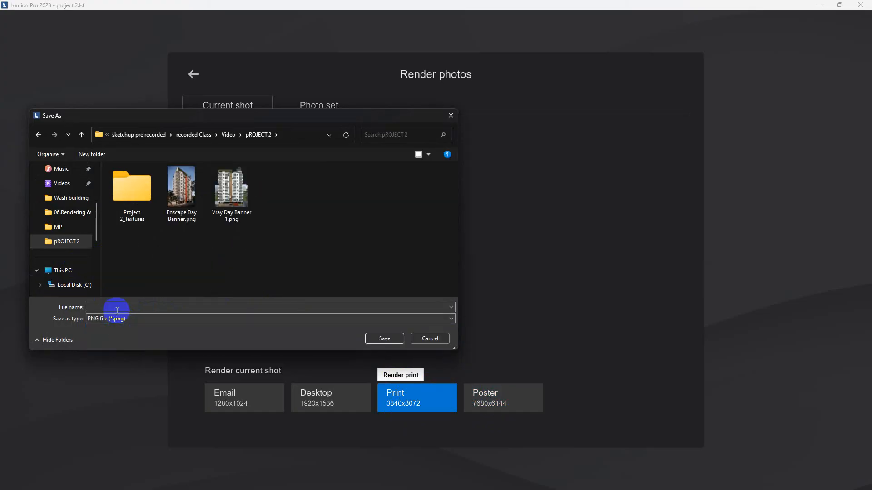
click(117, 309)
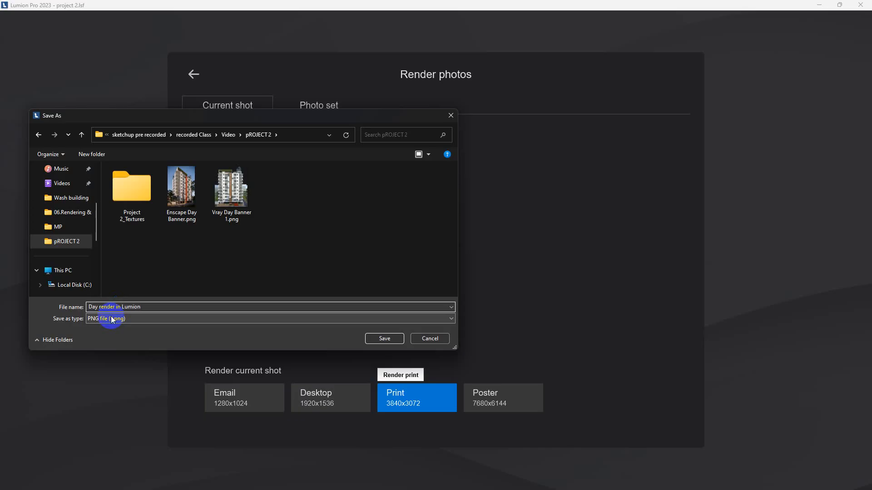
key(Return)
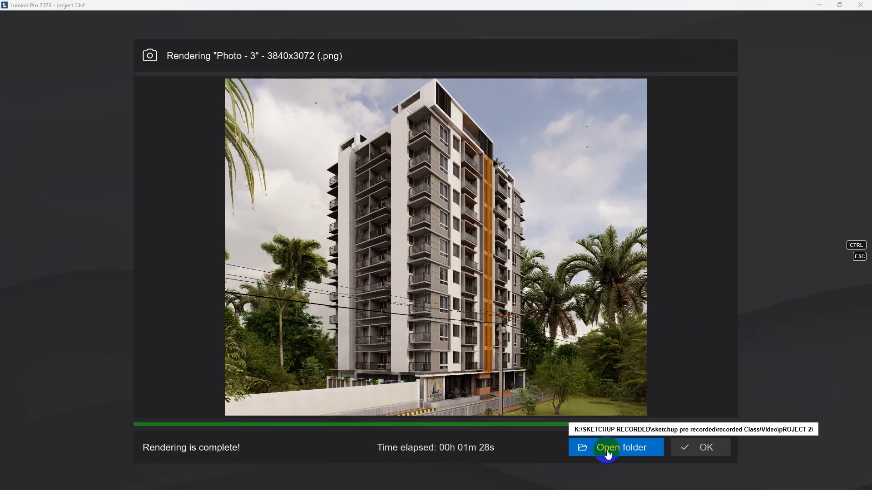
Open Day render in Lumion.png from its output folder, examine the facade, entrance and rooftop up close, and return to Photo mode.
click(607, 449)
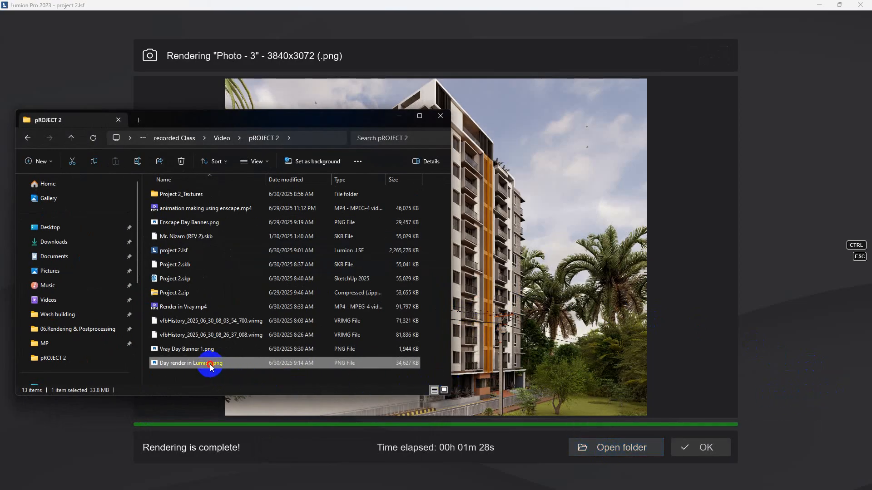
double_click(210, 366)
scroll(459, 243, up, 6)
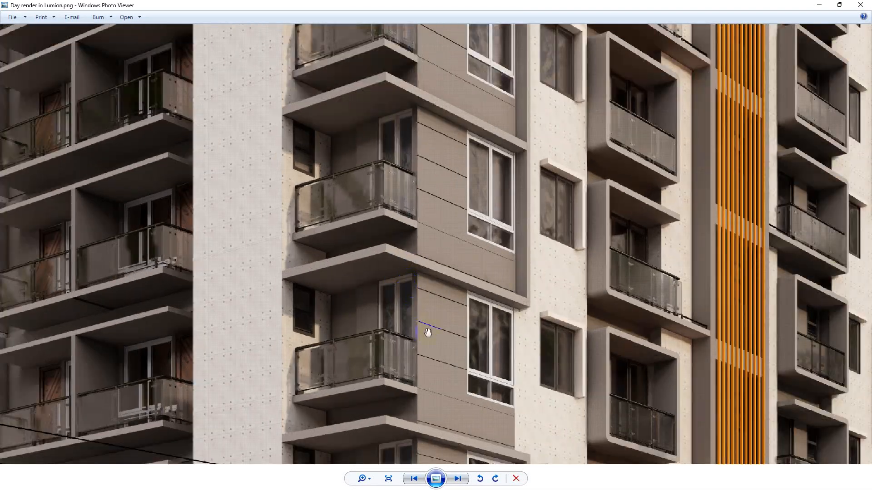
drag(427, 332, 465, 258)
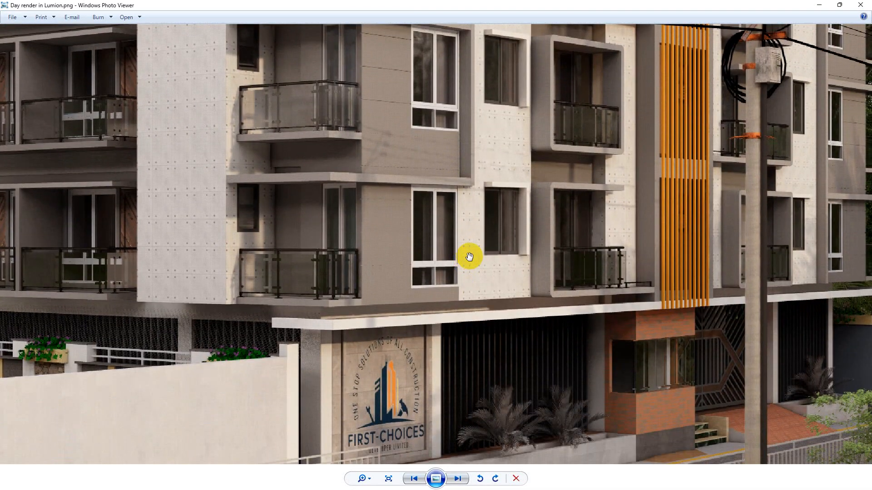
scroll(469, 257, down, 3)
drag(448, 263, 417, 276)
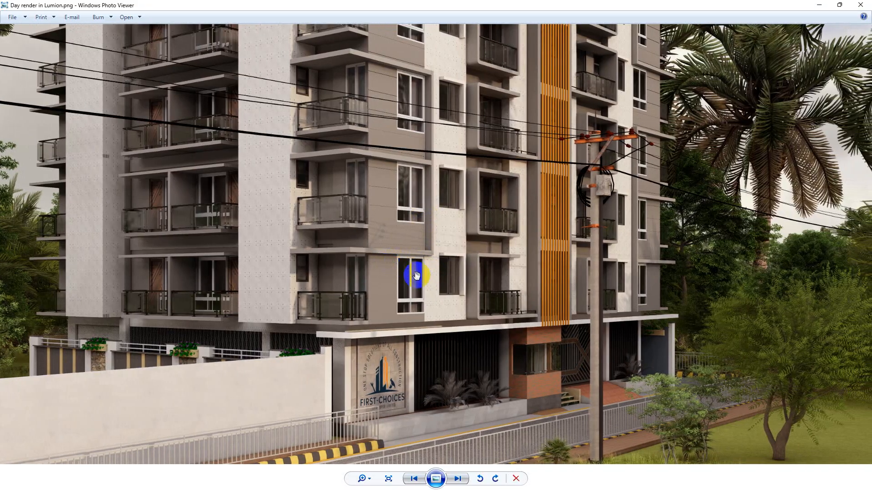
scroll(416, 276, down, 4)
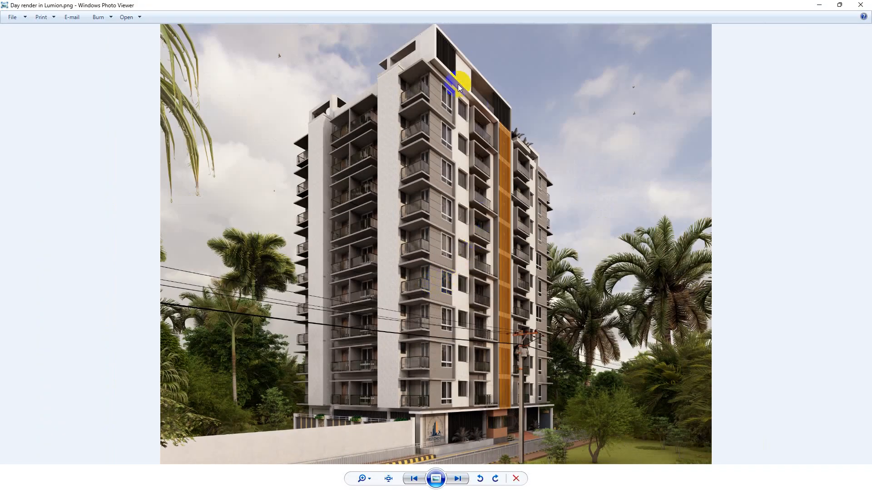
scroll(442, 214, up, 3)
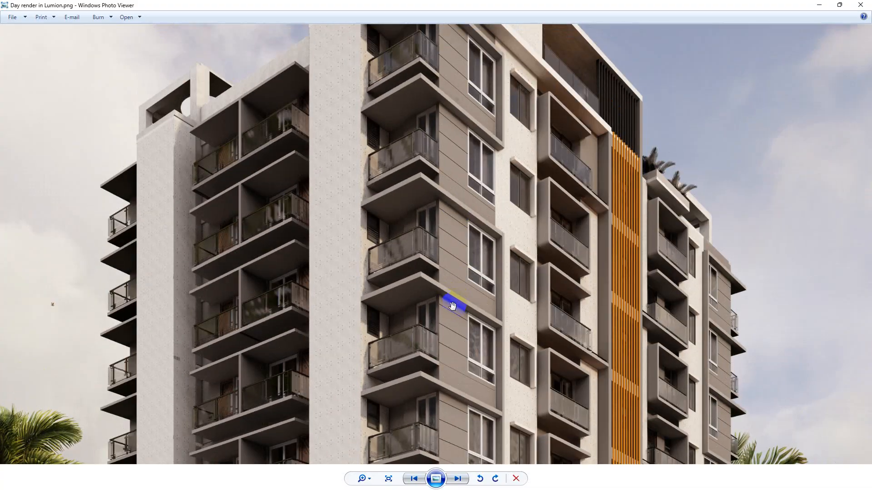
scroll(453, 227, down, 3)
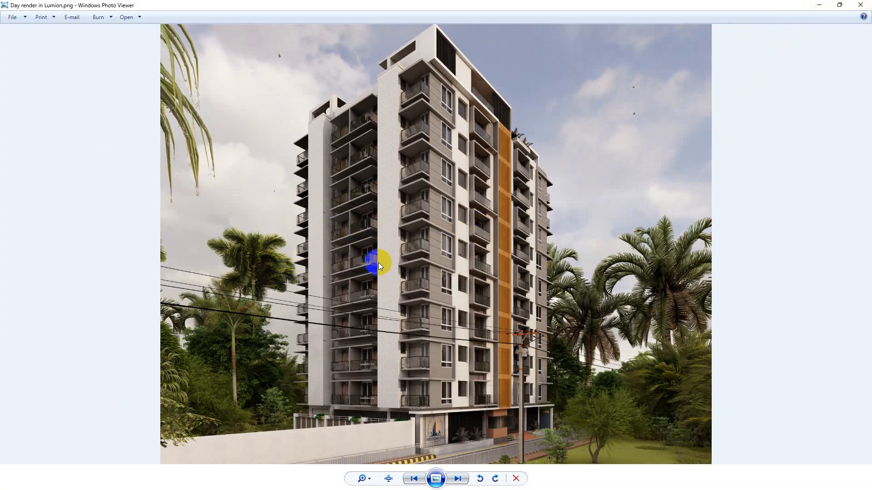
click(862, 4)
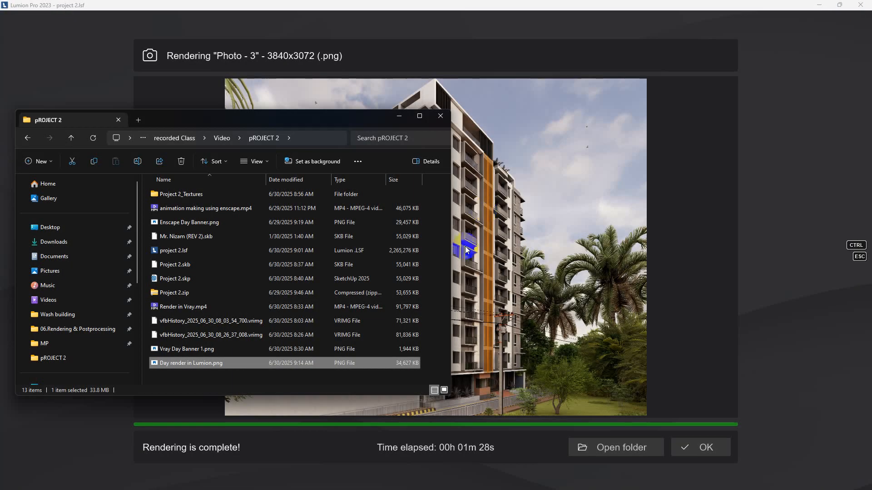
click(441, 118)
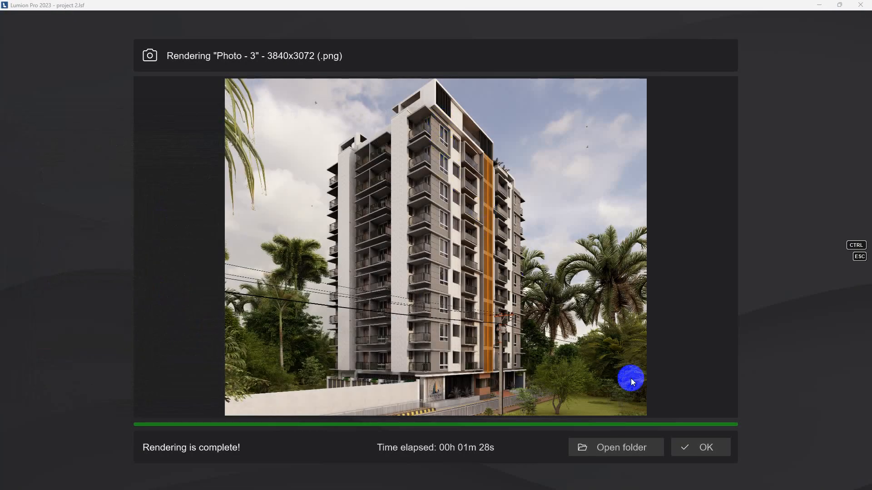
click(699, 439)
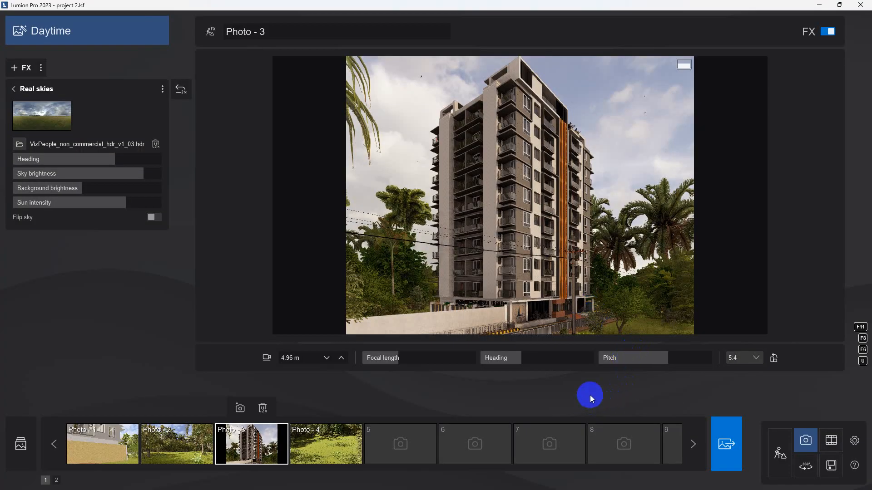
Return to Build mode and bring the camera to street level on the road beside the boundary wall.
click(780, 453)
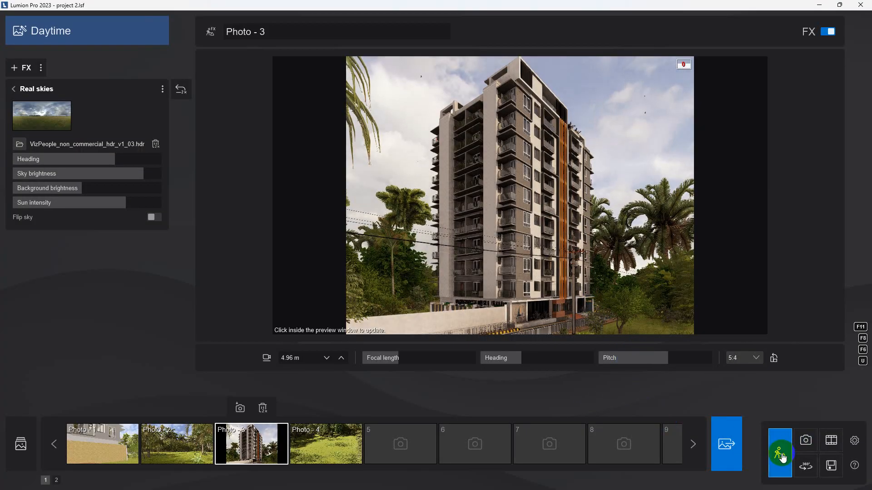
click(726, 427)
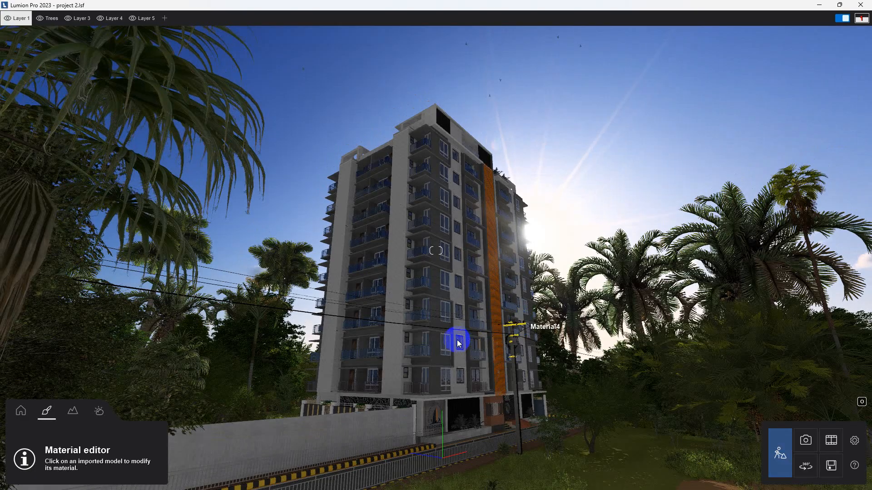
mouse_move(440, 349)
right_down()
mouse_move(444, 335)
mouse_move(442, 350)
mouse_move(460, 343)
mouse_move(442, 344)
right_up()
key(w)
key(a)
key(e)
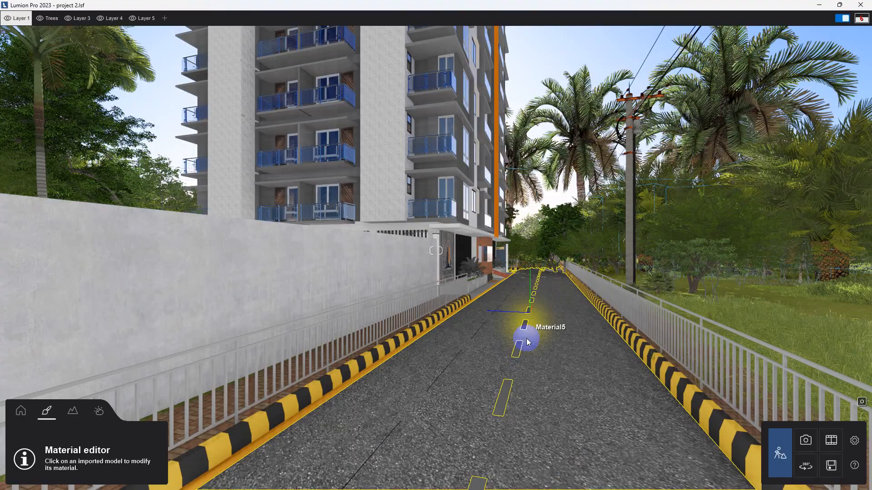
Move the SabalPalmetto LowCluster plants at the road's far end to X 126.55 m, Y 0.49 m, Z 5.60 m.
click(21, 411)
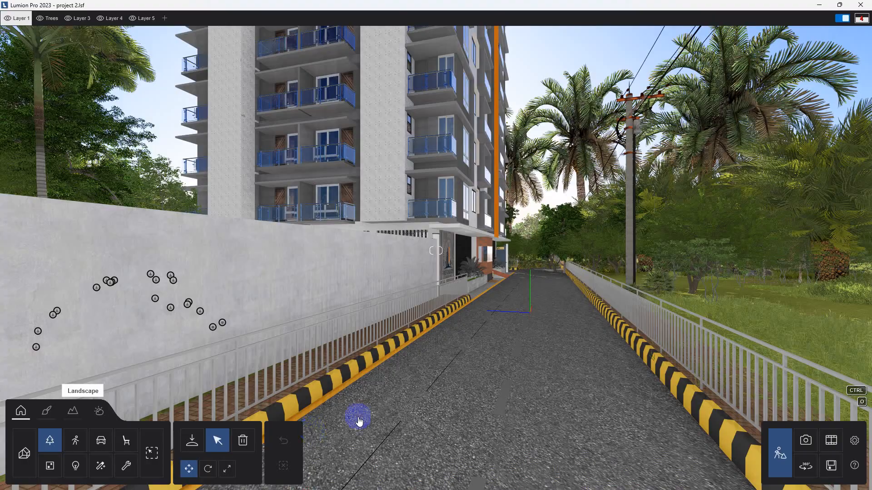
mouse_move(568, 289)
ctrl+mouse_down()
mouse_move(522, 261)
mouse_move(542, 253)
mouse_move(535, 283)
mouse_move(518, 252)
mouse_move(514, 265)
mouse_move(523, 271)
ctrl+mouse_up()
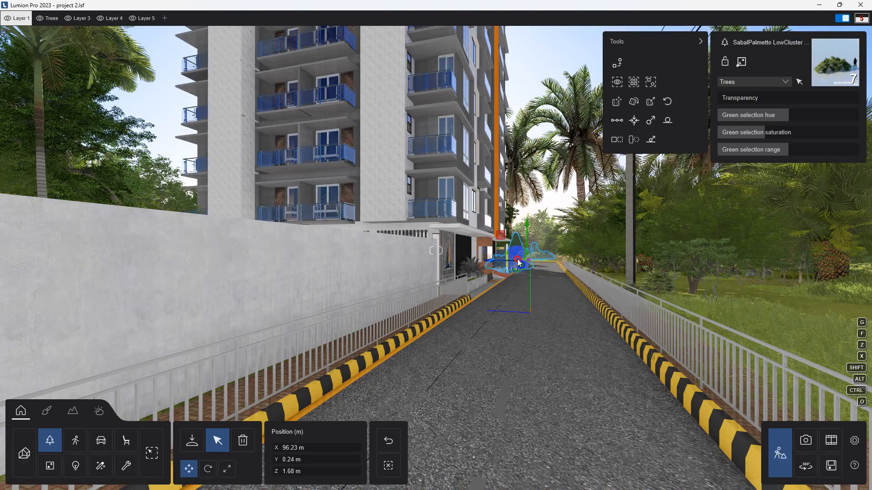
drag(519, 261, 515, 264)
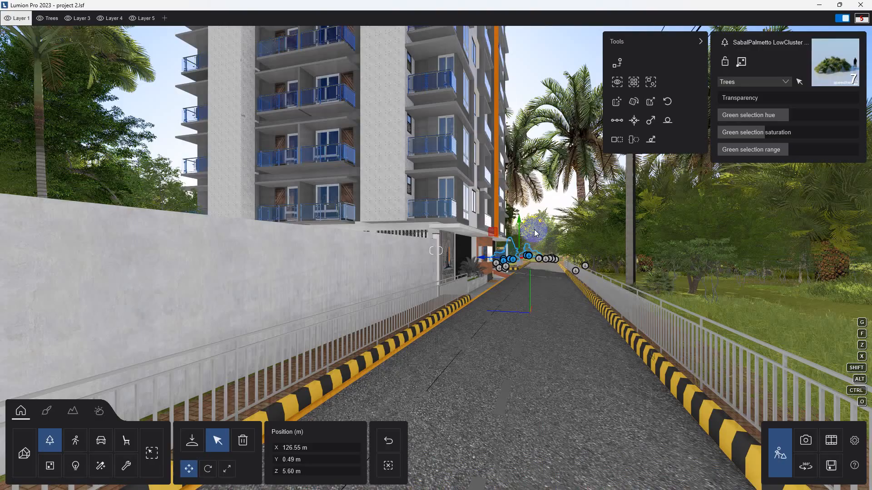
drag(519, 314, 539, 347)
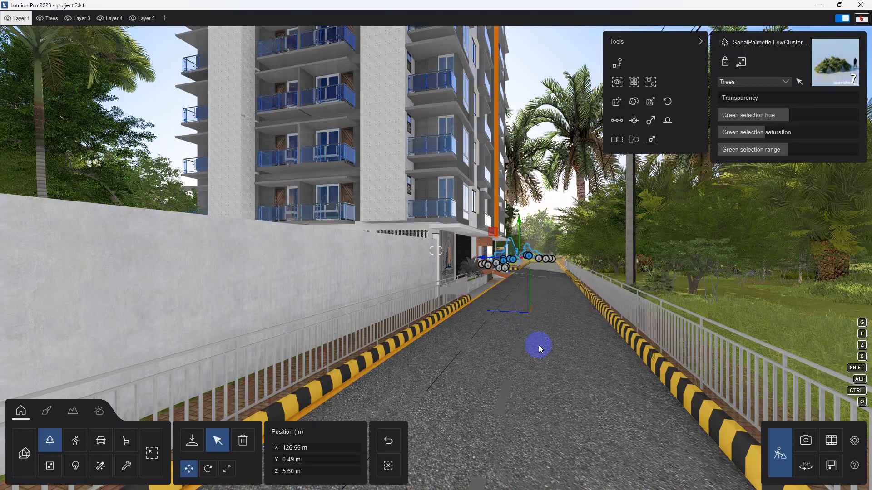
Start a line placement of transport objects from the Cars category.
click(101, 447)
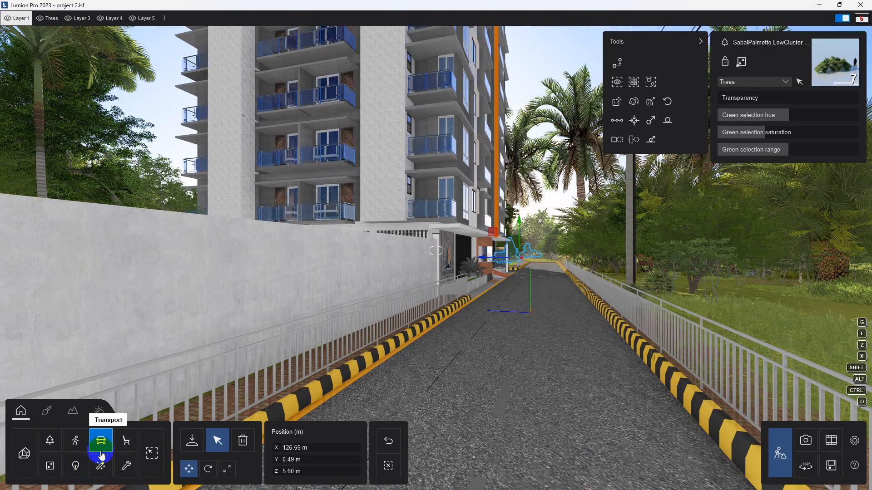
click(103, 446)
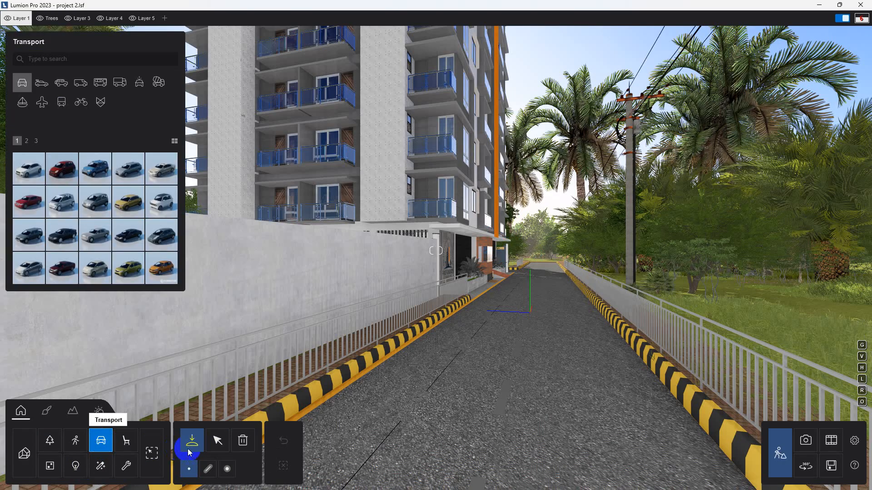
click(126, 328)
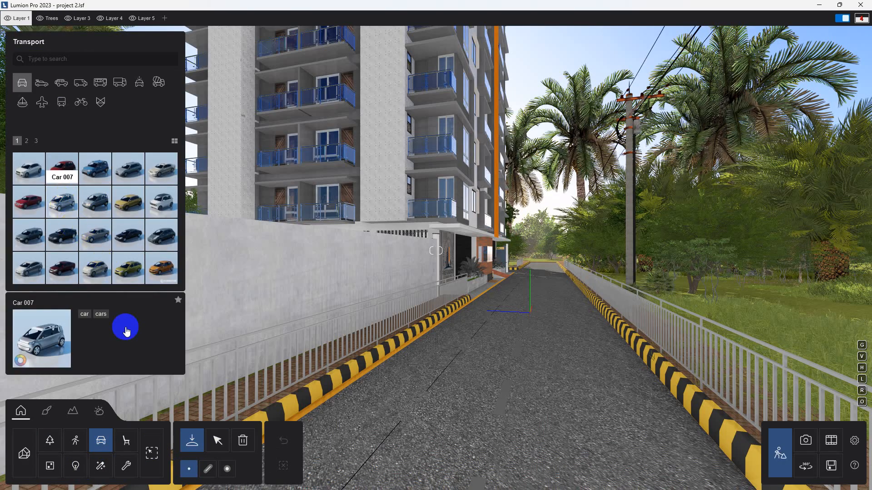
click(99, 447)
click(216, 441)
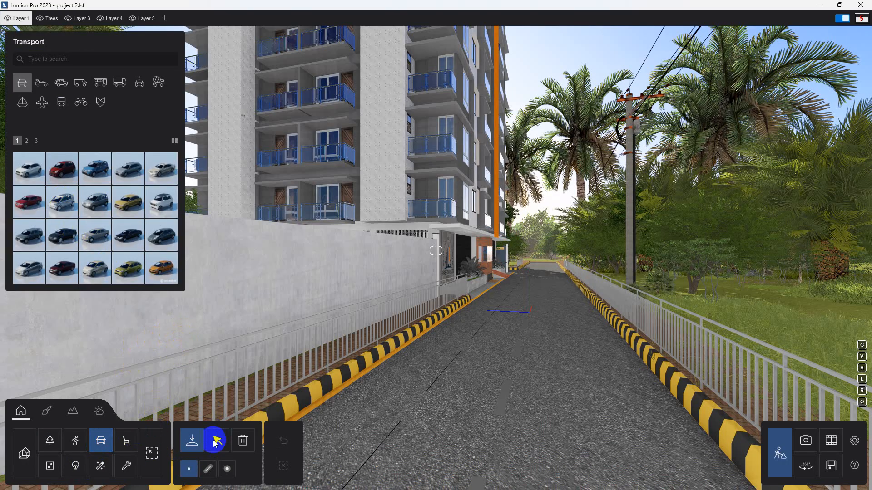
click(209, 468)
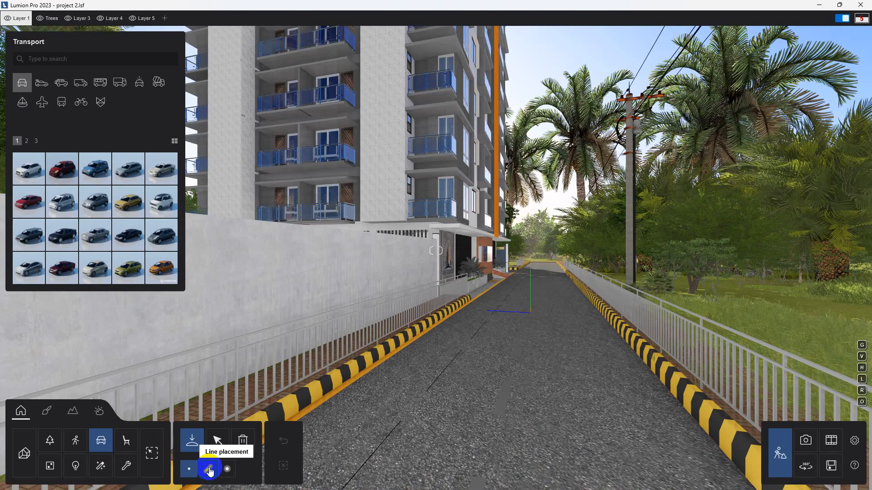
click(209, 469)
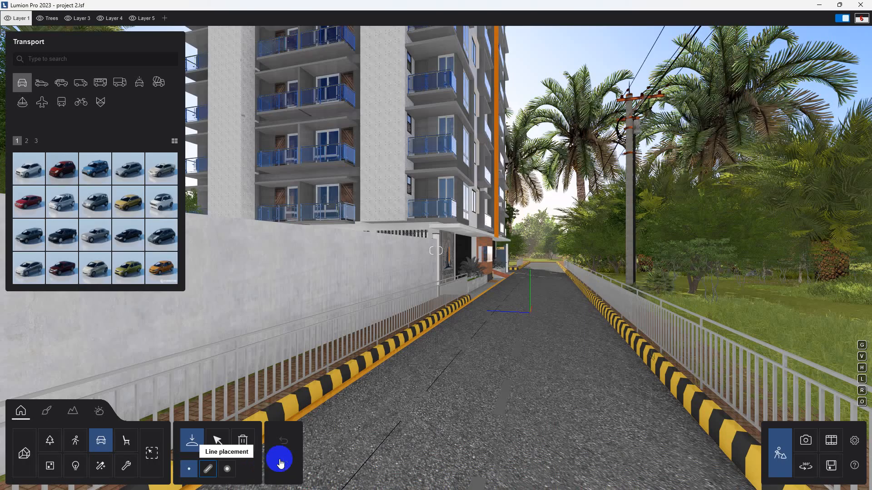
Draw the placement line down the middle of the road, from the near end of the boundary wall to the road's far end.
mouse_move(532, 371)
right_down()
mouse_move(527, 380)
mouse_move(536, 366)
right_up()
key(s)
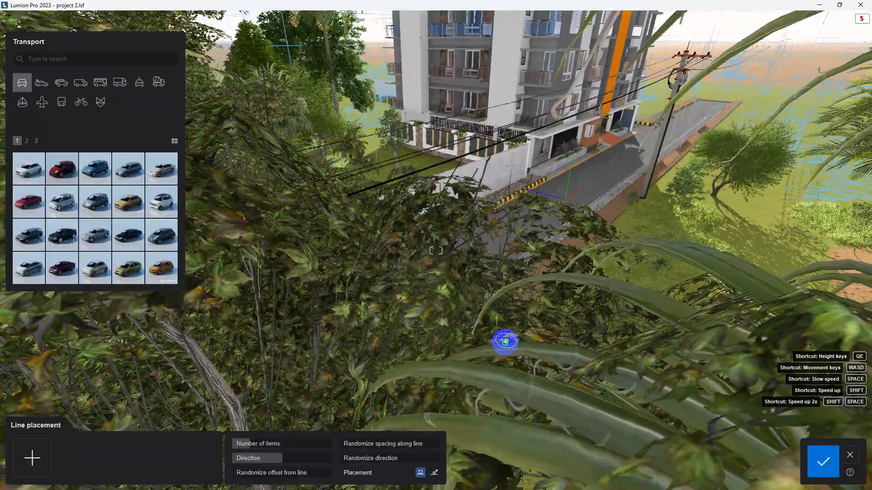
key(s)
right_drag(505, 342, 500, 337)
key(q)
key(q)
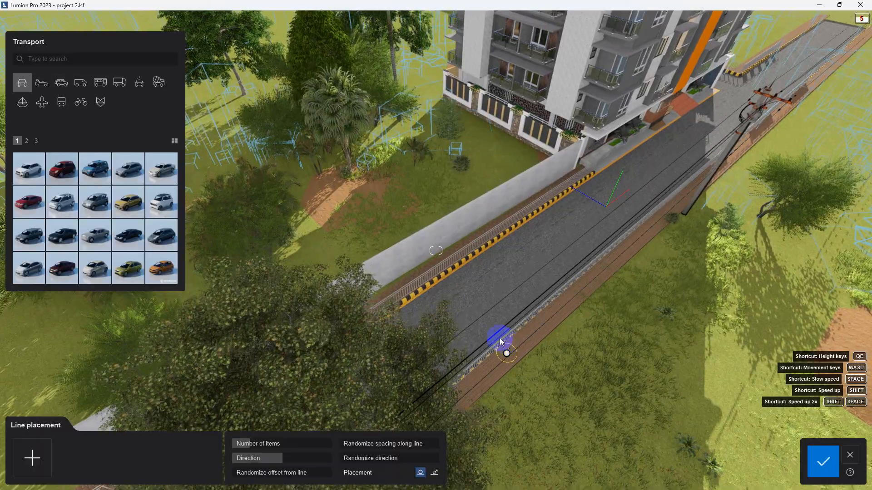
key(w)
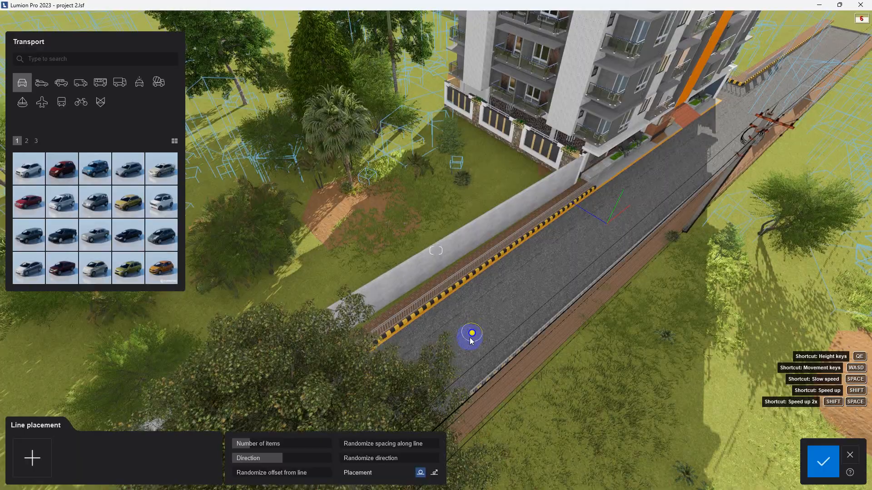
click(469, 339)
click(824, 55)
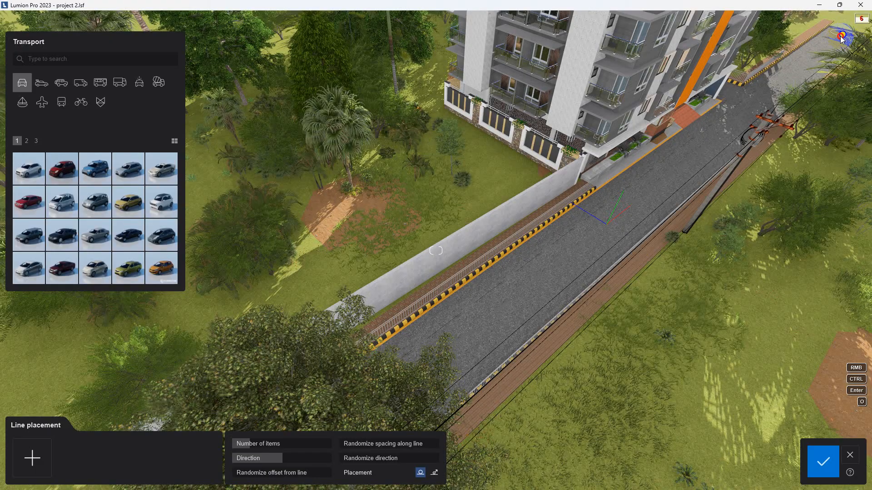
mouse_move(565, 257)
mouse_down()
mouse_move(440, 352)
mouse_move(450, 349)
mouse_up()
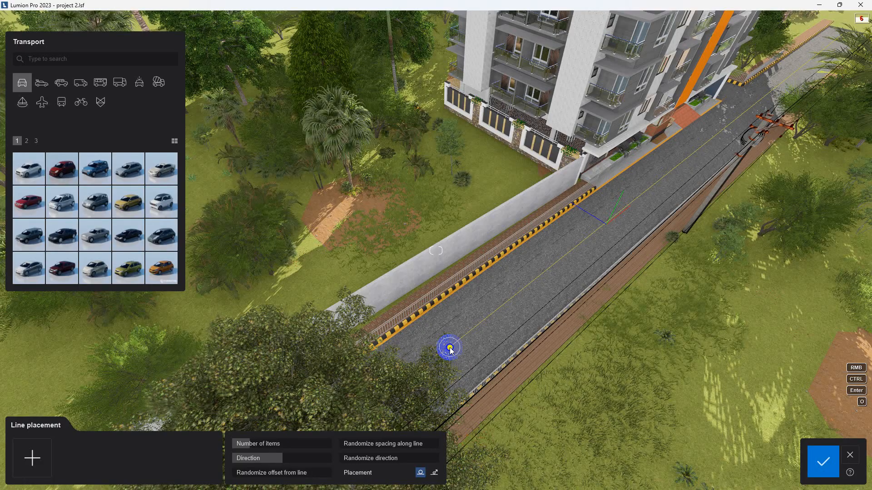
drag(447, 350, 464, 341)
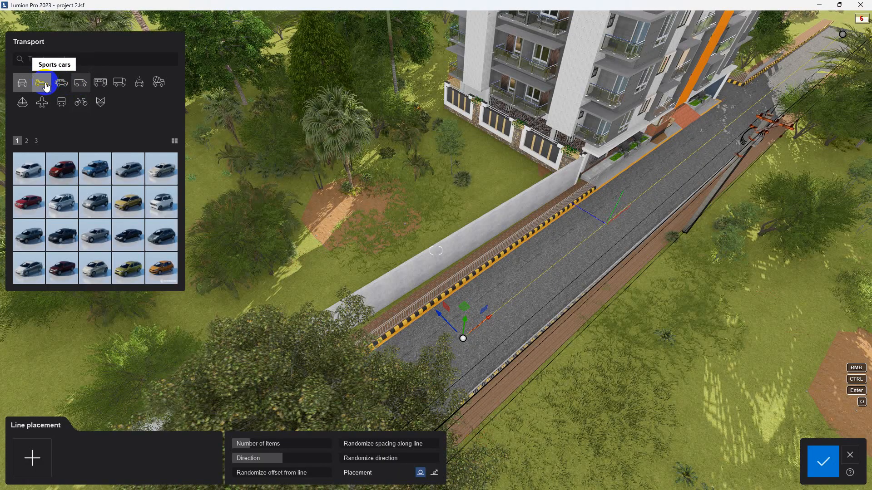
Add Car 001, Car 004 and Car 009 to the vehicles distributed along the line.
click(26, 85)
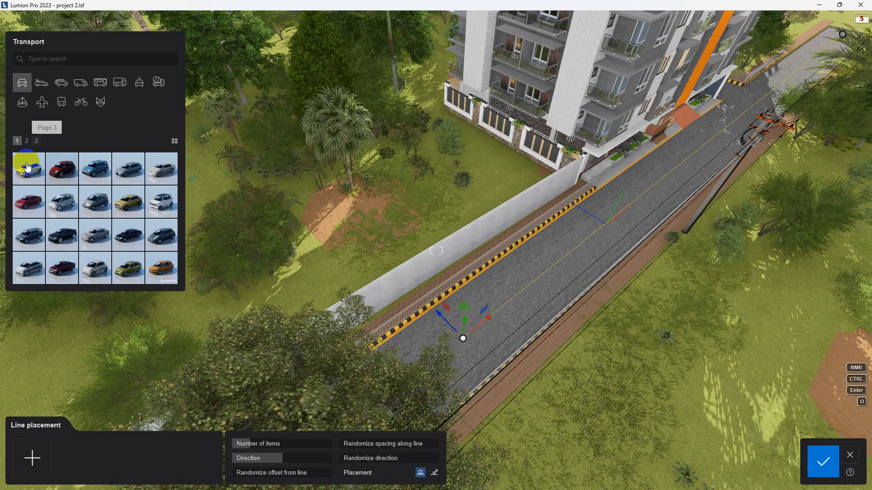
click(28, 169)
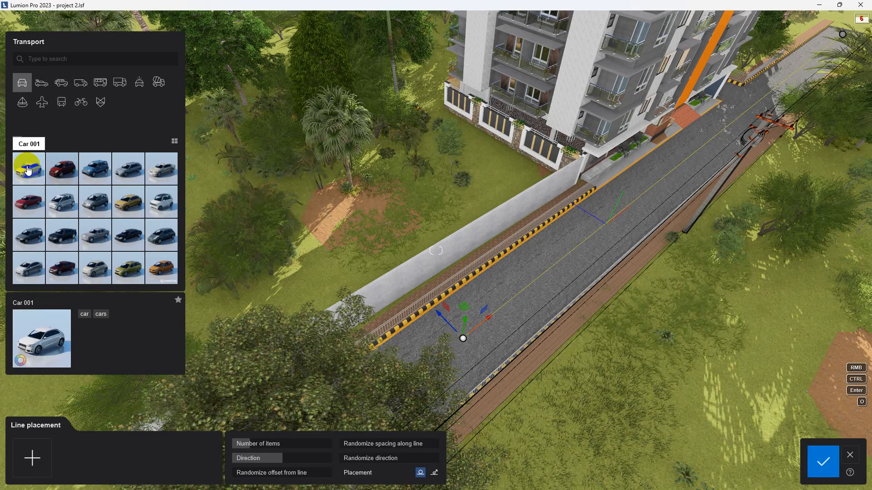
click(28, 171)
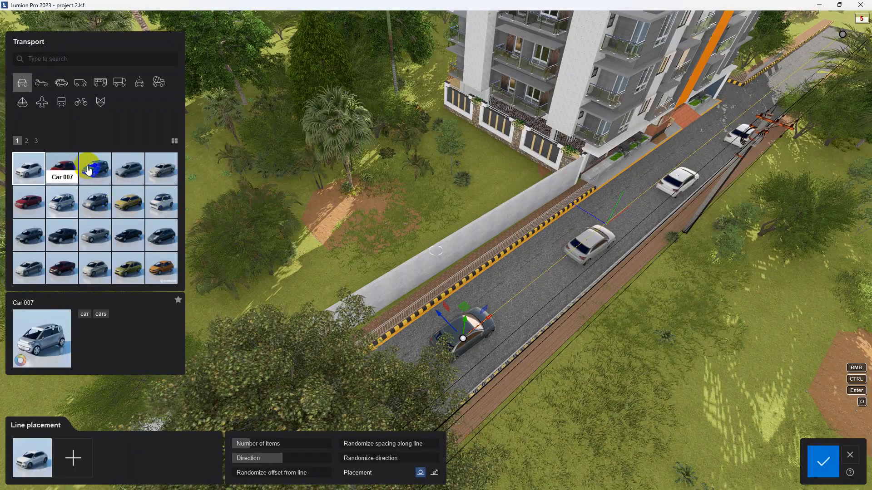
click(129, 172)
click(77, 460)
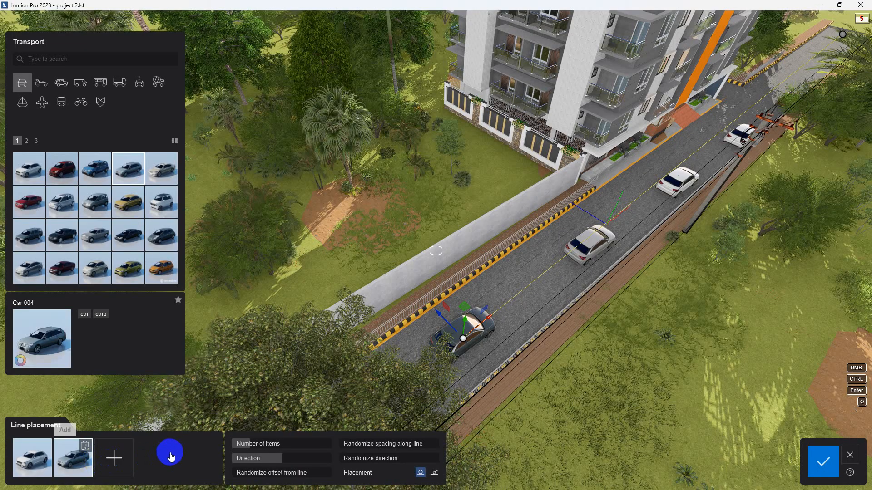
click(138, 231)
click(127, 200)
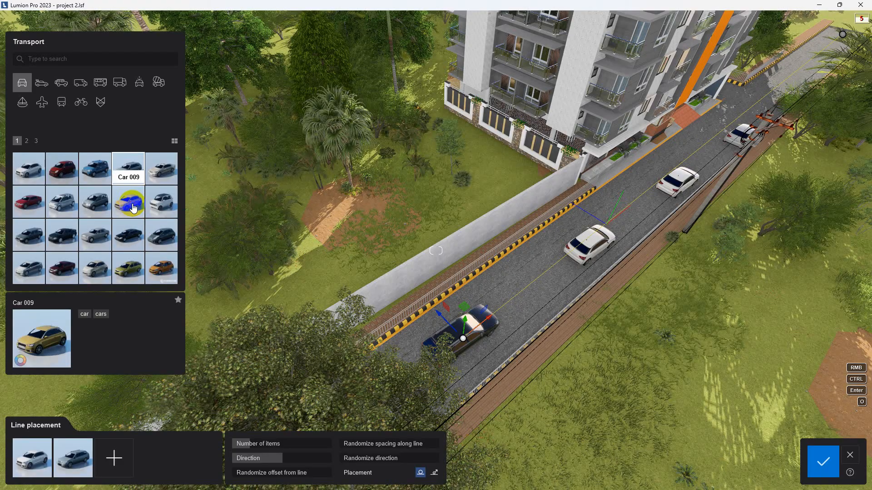
click(108, 451)
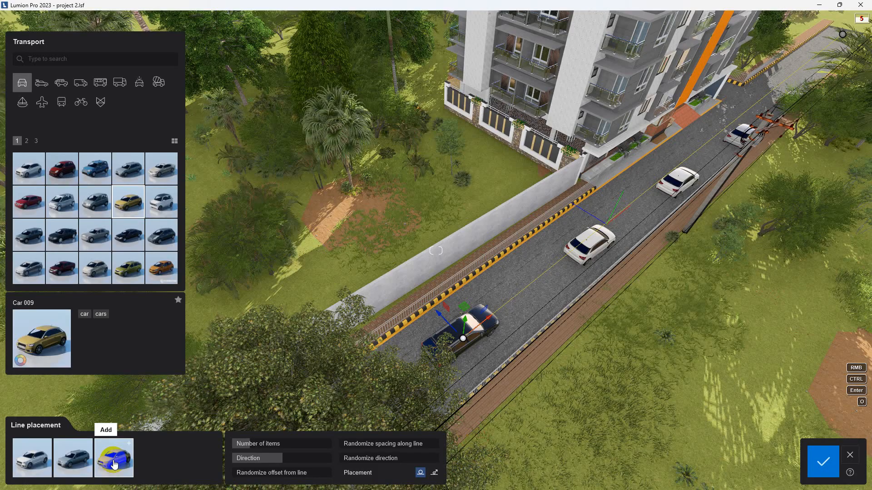
Add Truck 001 from the trucks category to the vehicles distributed along the line.
click(67, 164)
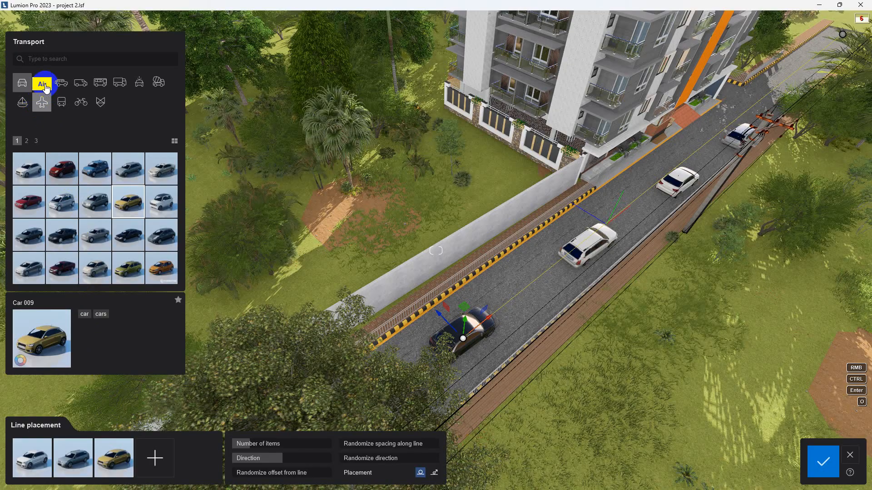
click(125, 90)
click(41, 167)
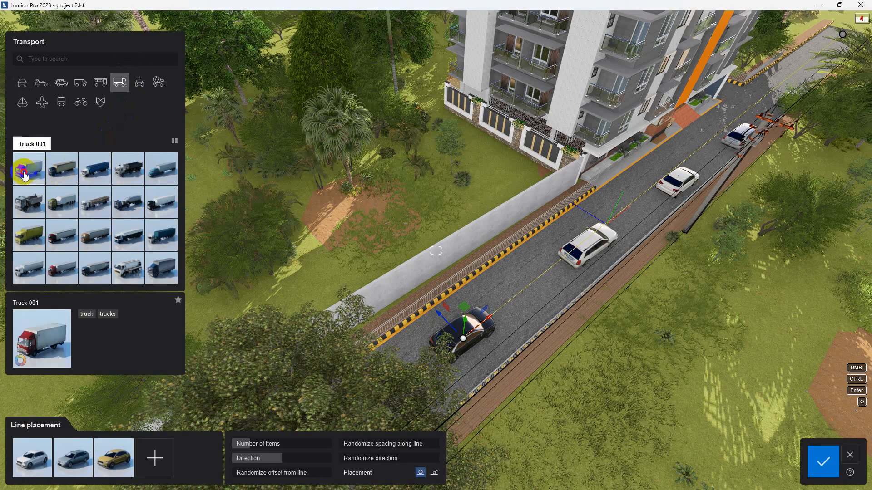
click(147, 462)
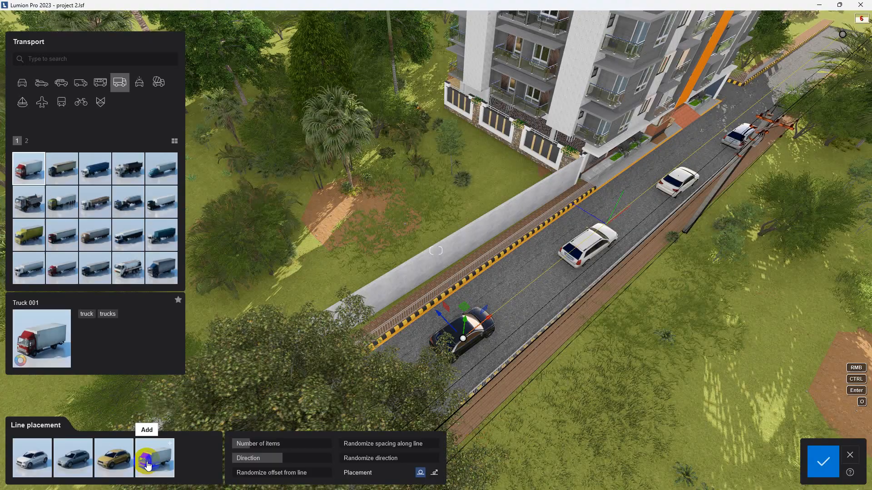
click(149, 462)
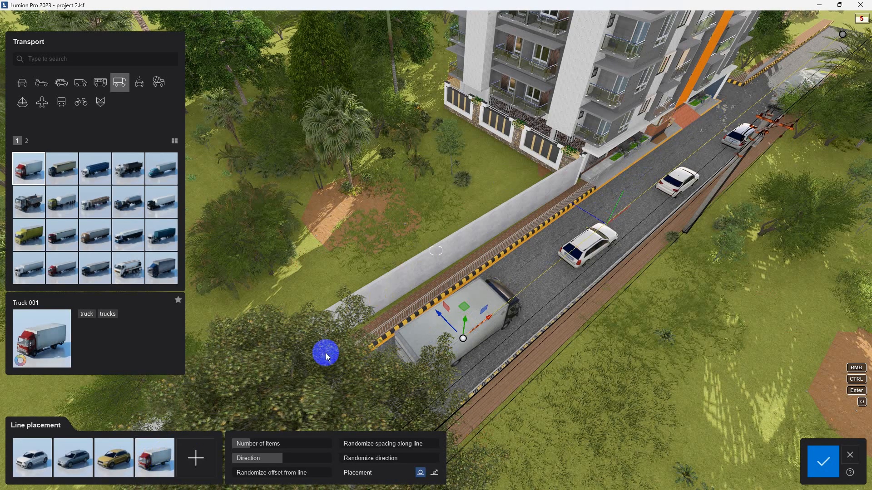
Adjust the number of vehicles on the line, shift its far endpoint slightly along the road, and finish the placement.
drag(257, 447, 253, 447)
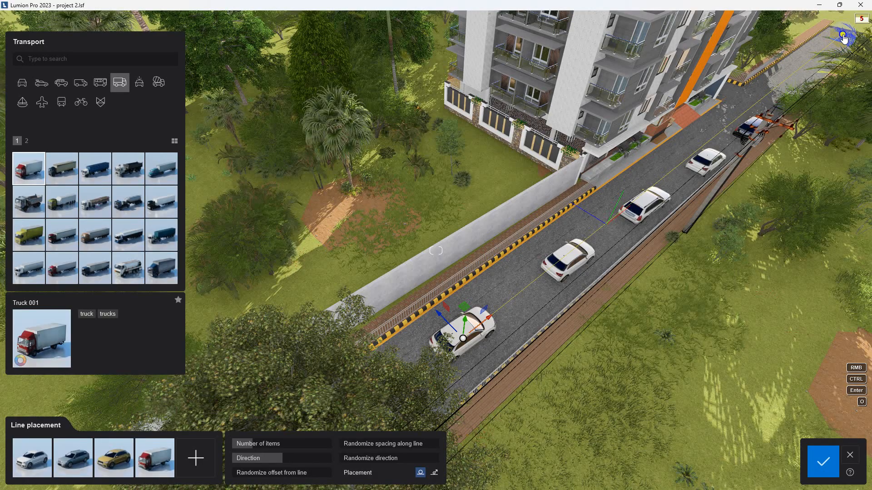
drag(839, 29, 838, 28)
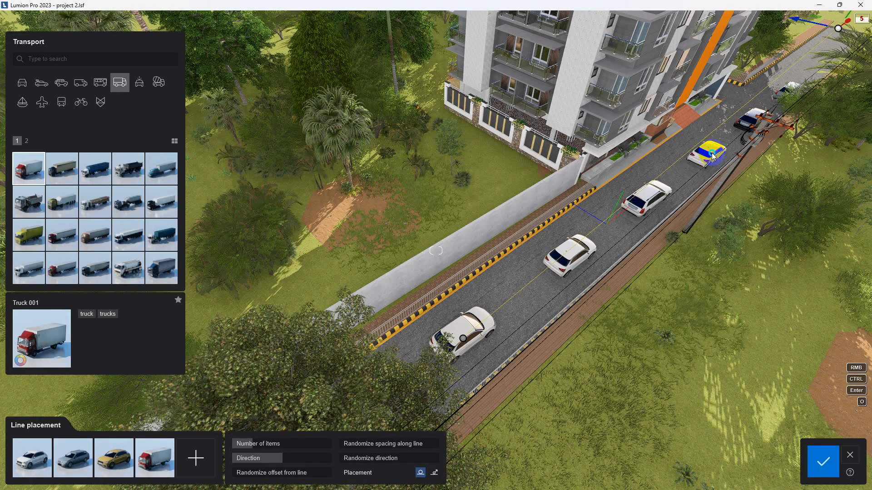
right_drag(713, 157, 712, 151)
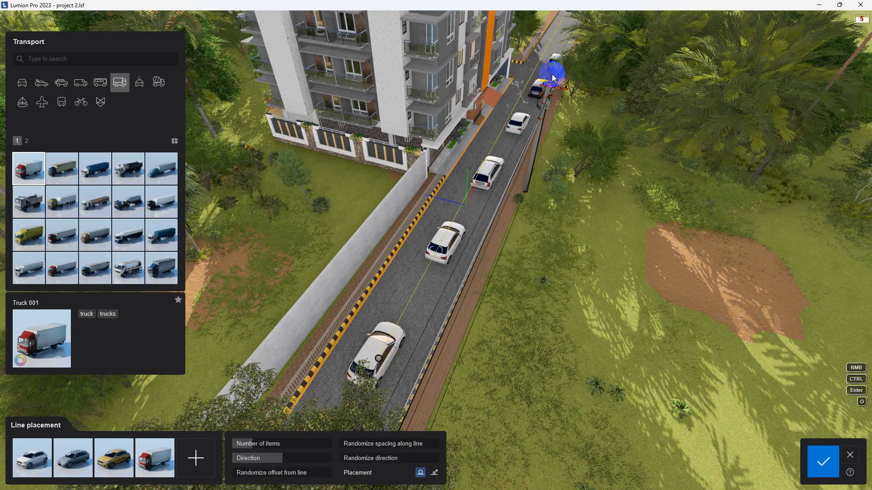
click(820, 460)
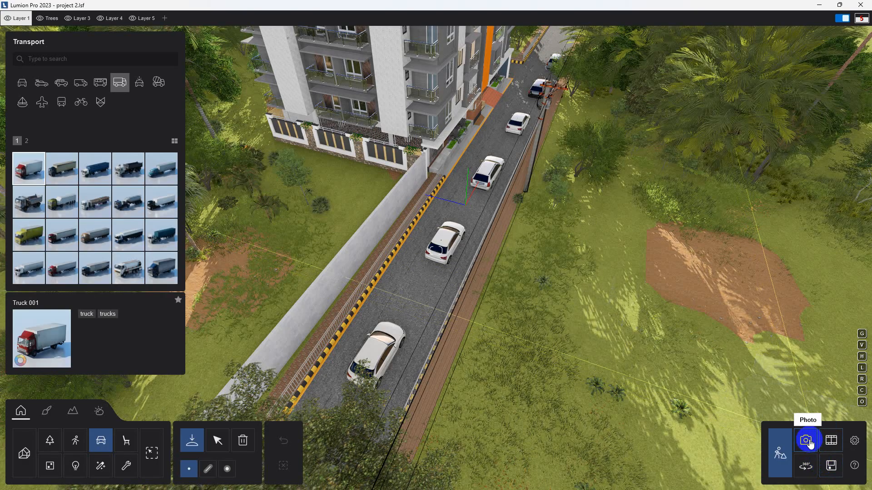
Open clip 1 for editing in Movie mode and delete both of its existing camera keyframes.
click(830, 444)
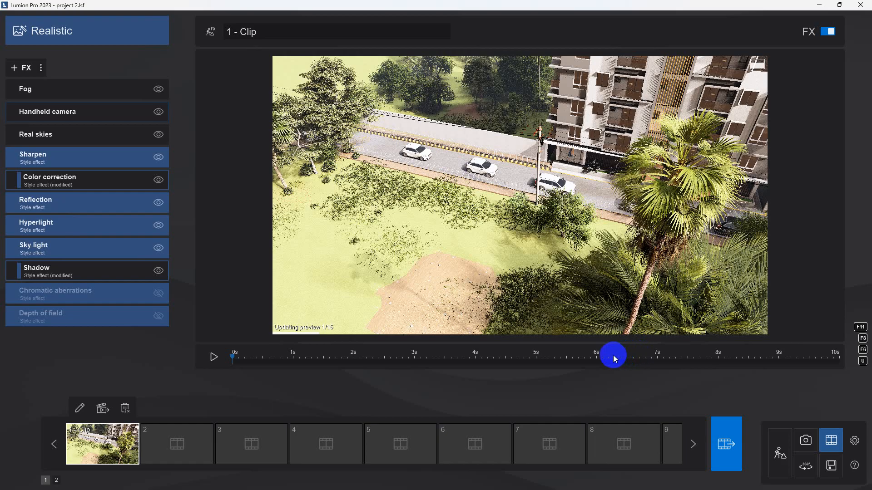
click(462, 241)
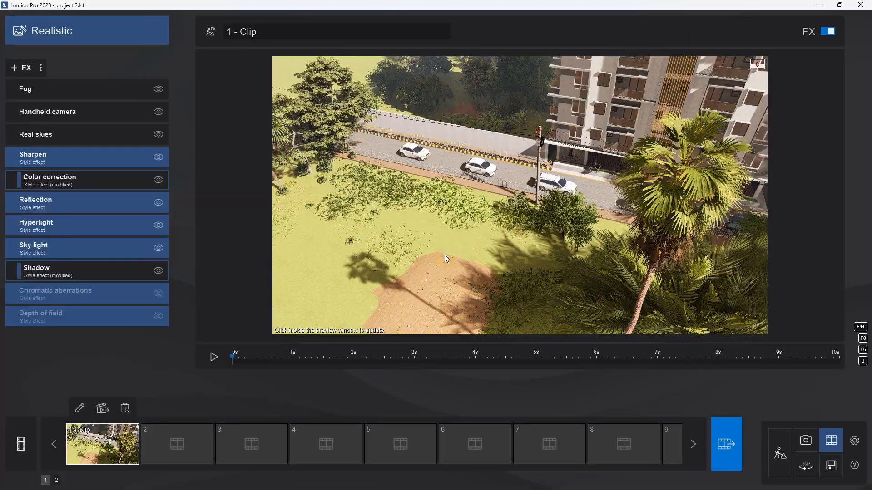
key(ctrl+s)
click(76, 411)
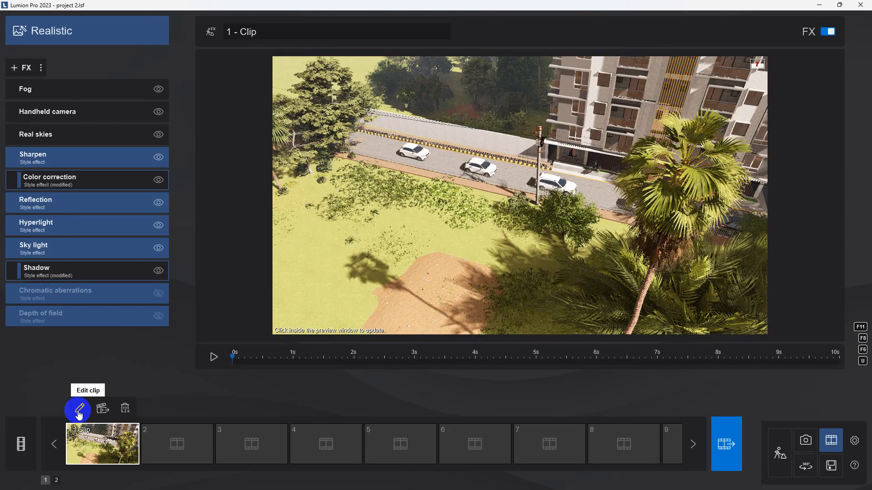
click(78, 411)
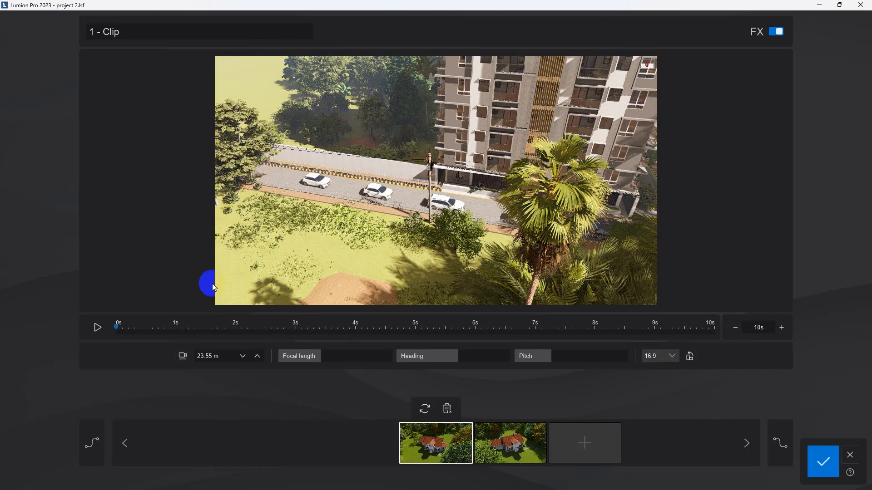
click(448, 408)
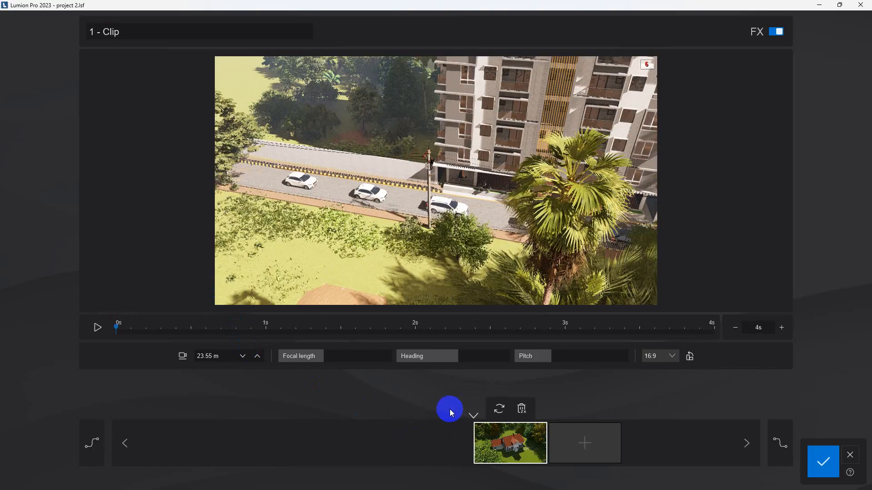
click(522, 410)
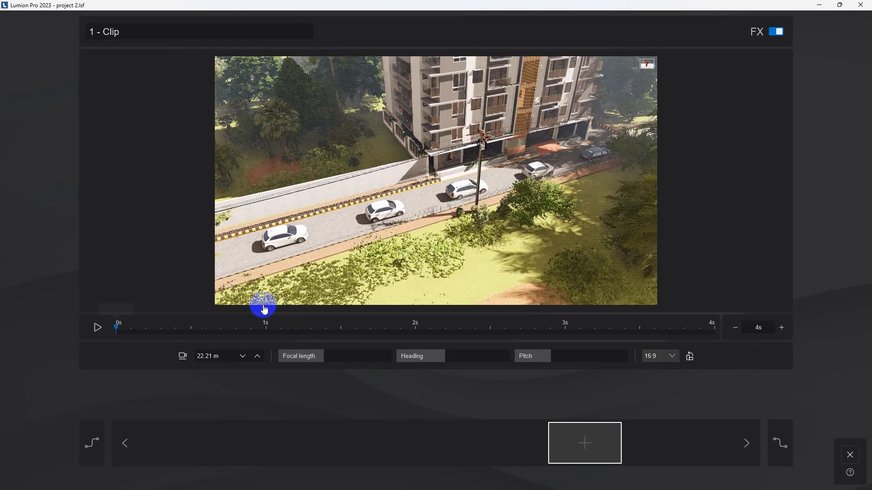
Raise the camera to a steep aerial view of the roof and street at 68.84 m height and add it as a camera keyframe.
key(q)
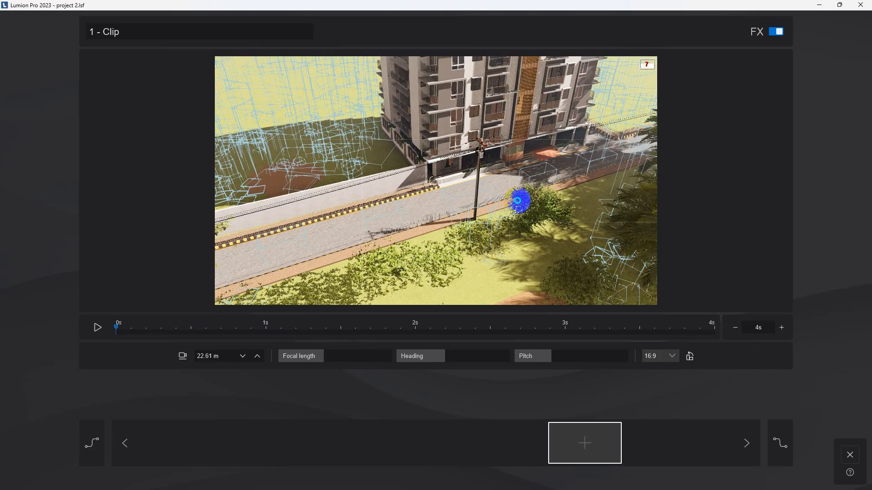
key(q)
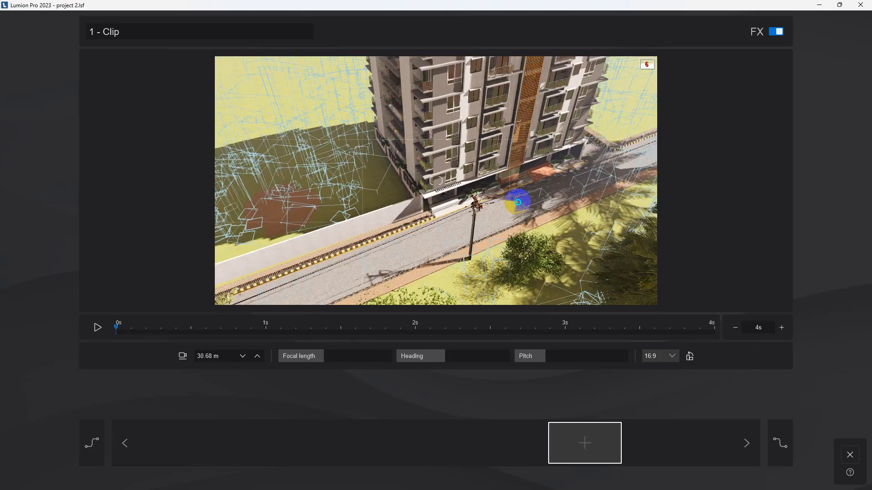
key(q)
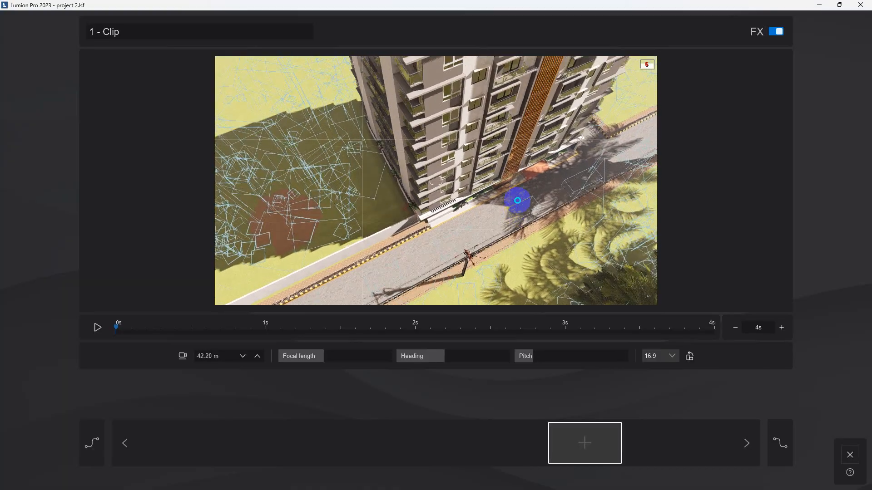
key(q)
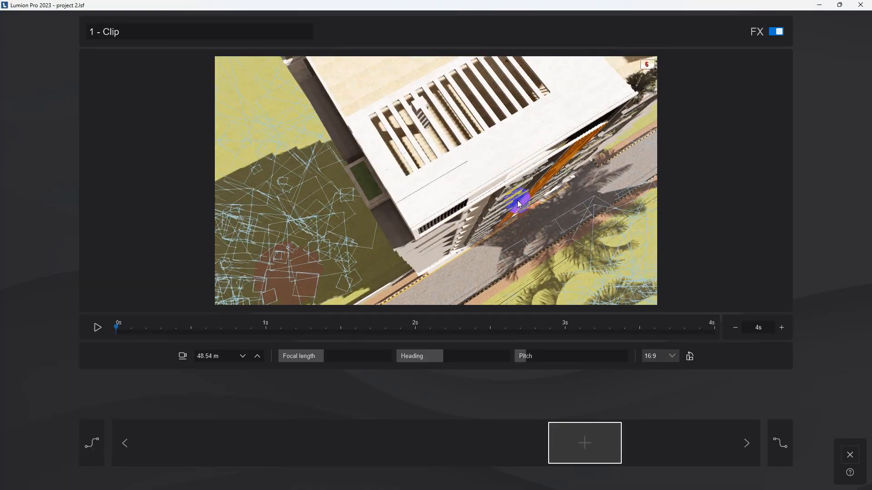
drag(517, 200, 523, 194)
key(q)
right_drag(523, 194, 523, 194)
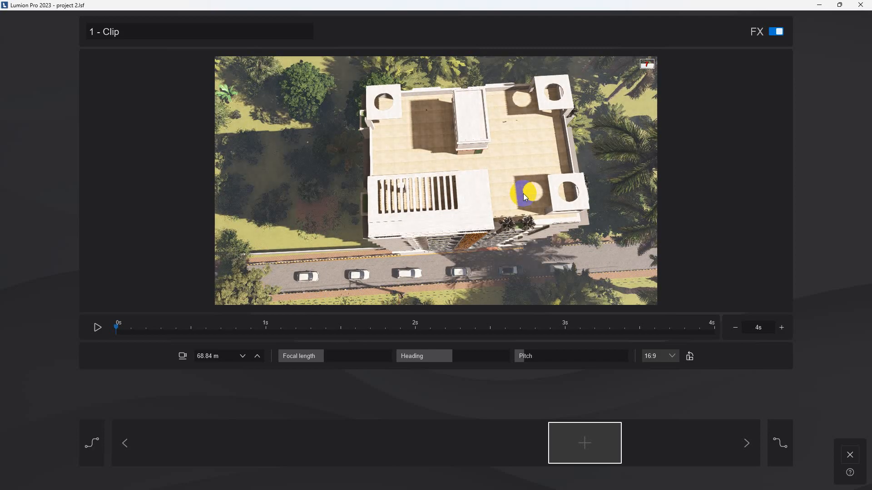
key(a)
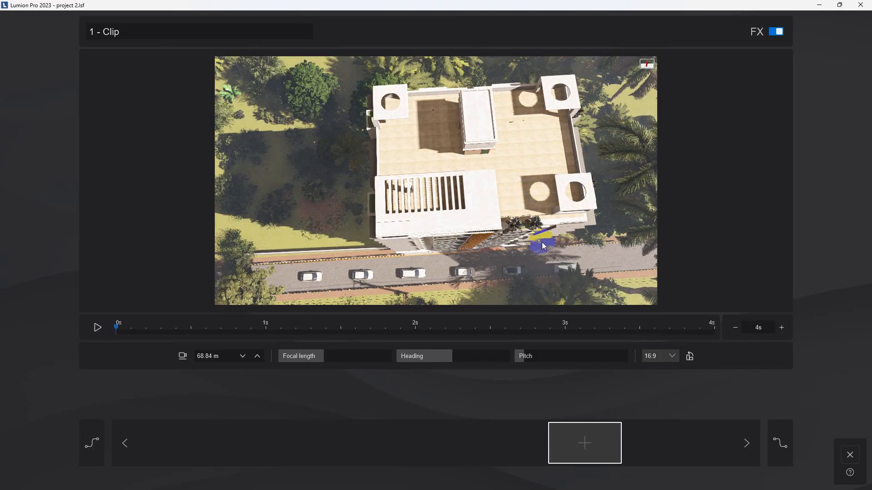
click(573, 441)
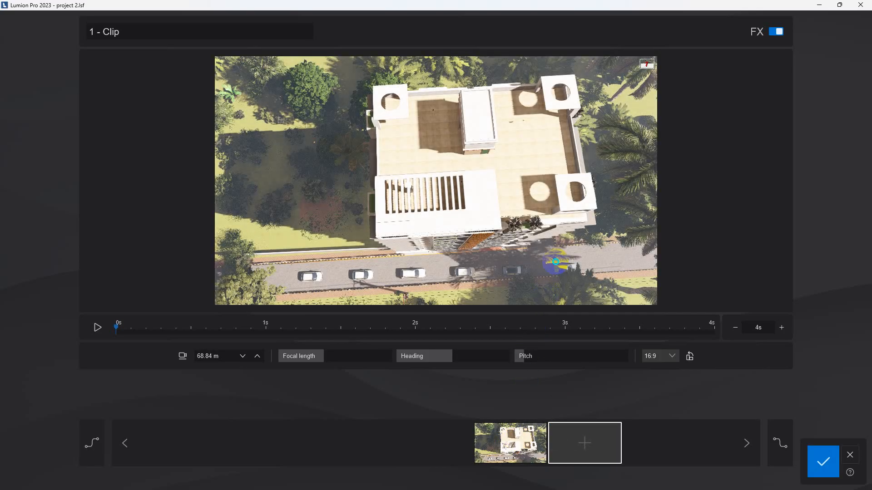
Move the camera closer to the roof at 62.38 m height, add that view as the second camera keyframe, and save the clip.
scroll(556, 262, up, 2)
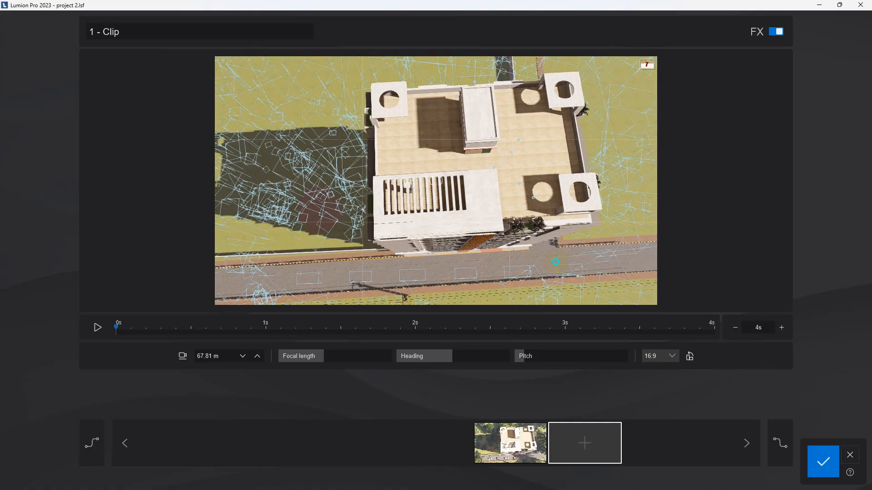
scroll(555, 262, up, 4)
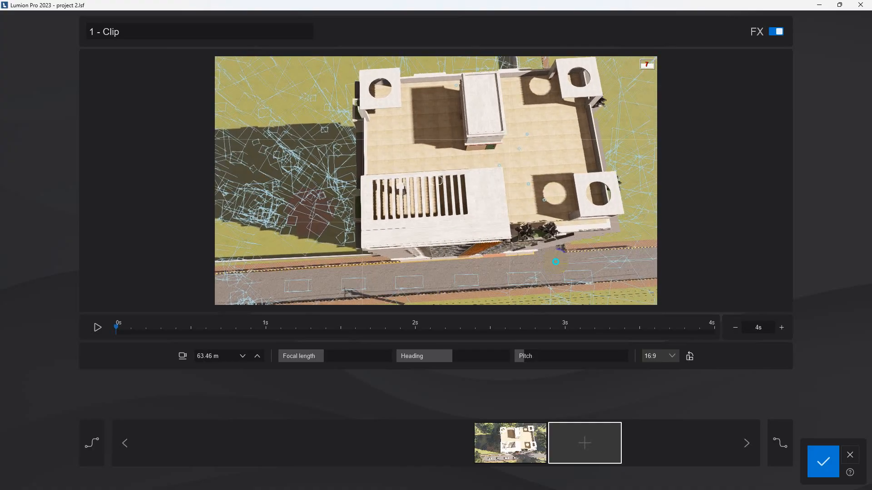
scroll(555, 262, up, 1)
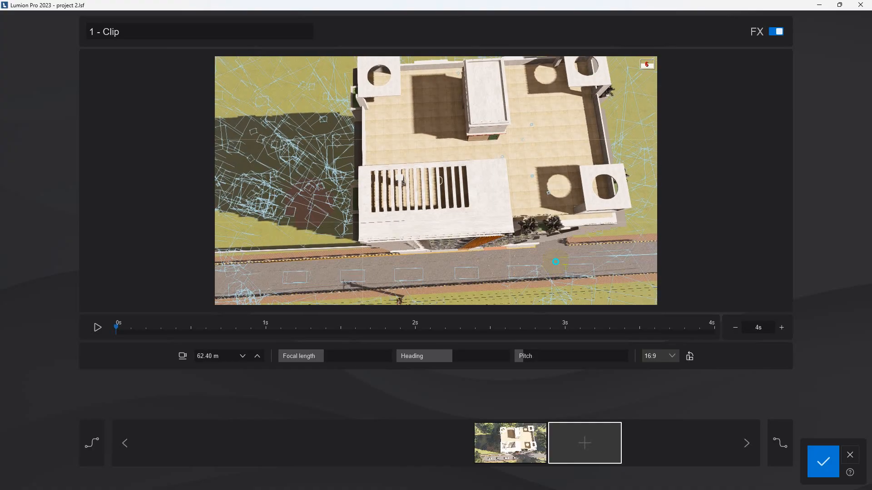
right_drag(556, 262, 557, 266)
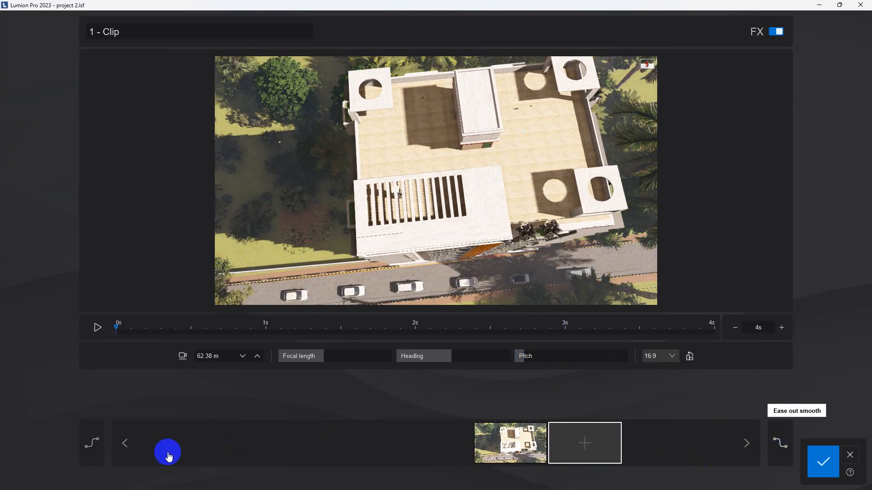
click(579, 438)
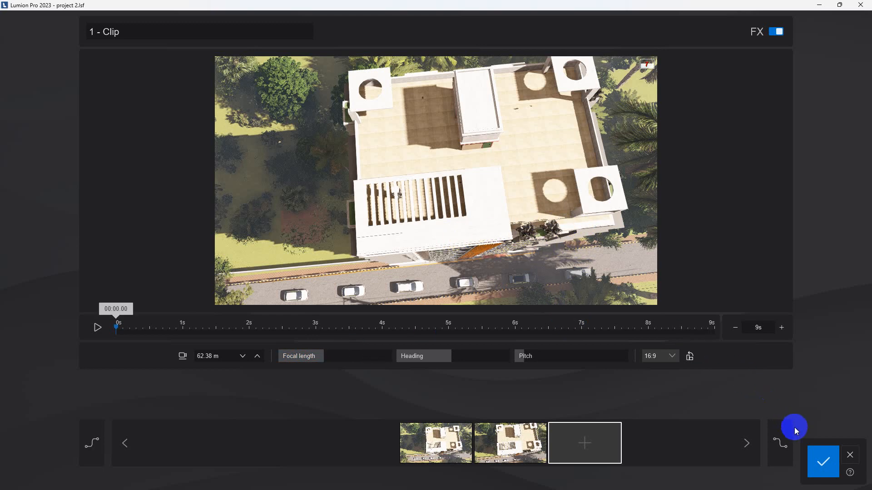
click(824, 466)
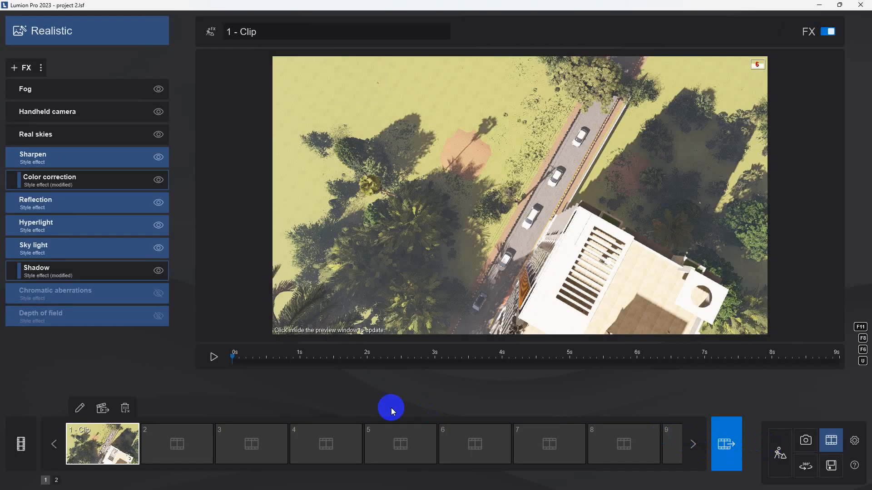
Apply the Realistic style to clip 1 and update its preview.
click(73, 34)
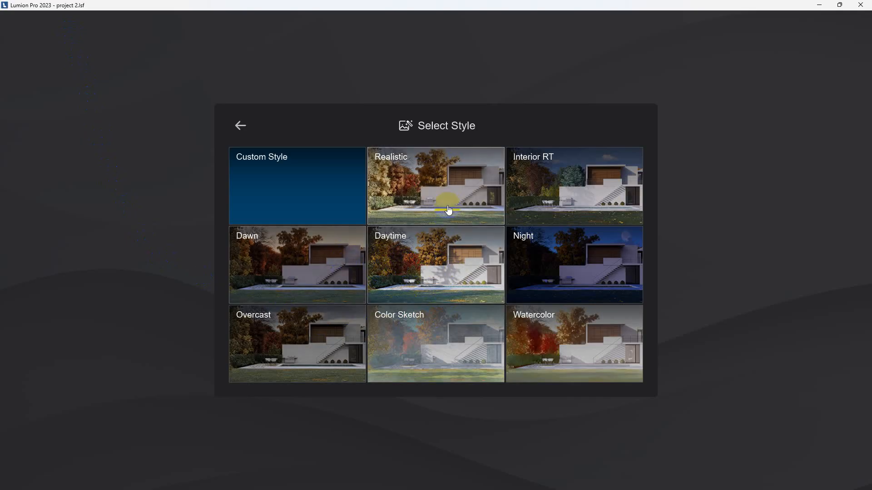
click(417, 194)
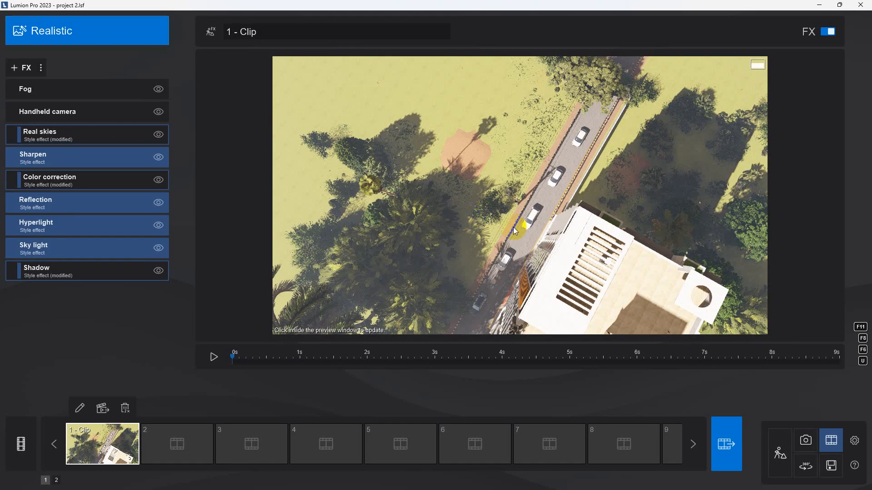
click(513, 227)
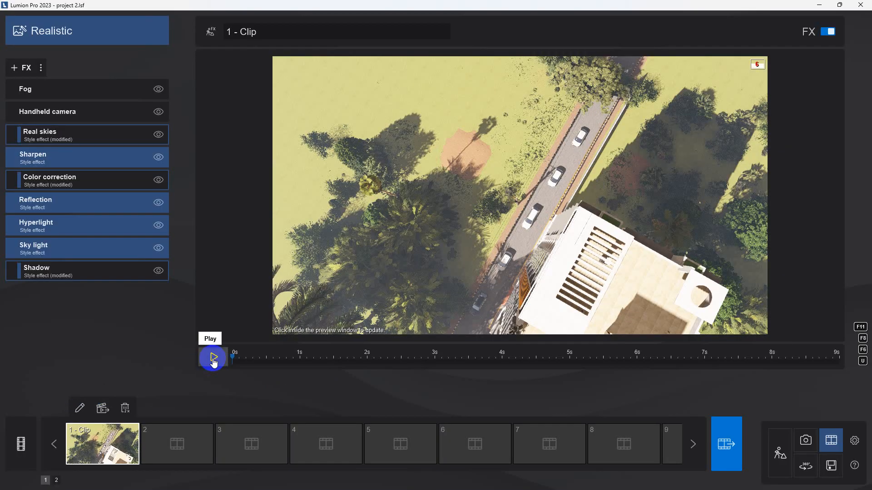
Play the start of clip 1 in the preview, pause it, and return the playhead to the beginning.
click(213, 359)
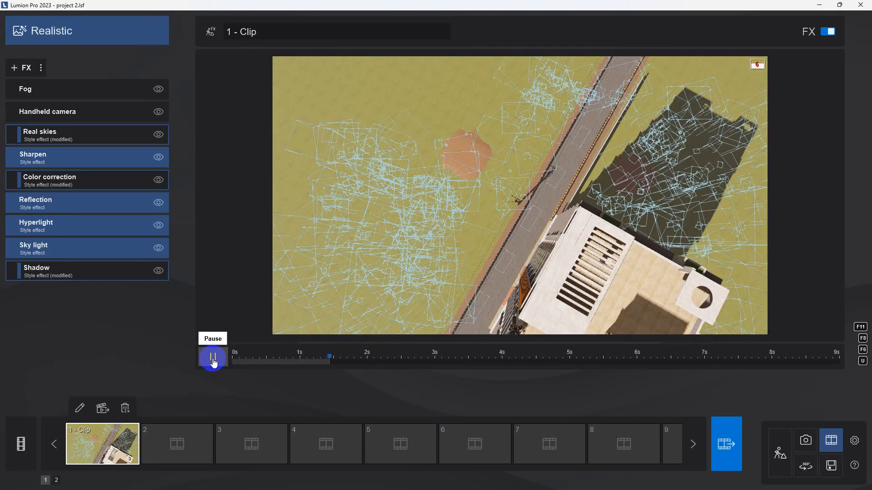
click(214, 359)
drag(342, 367, 224, 360)
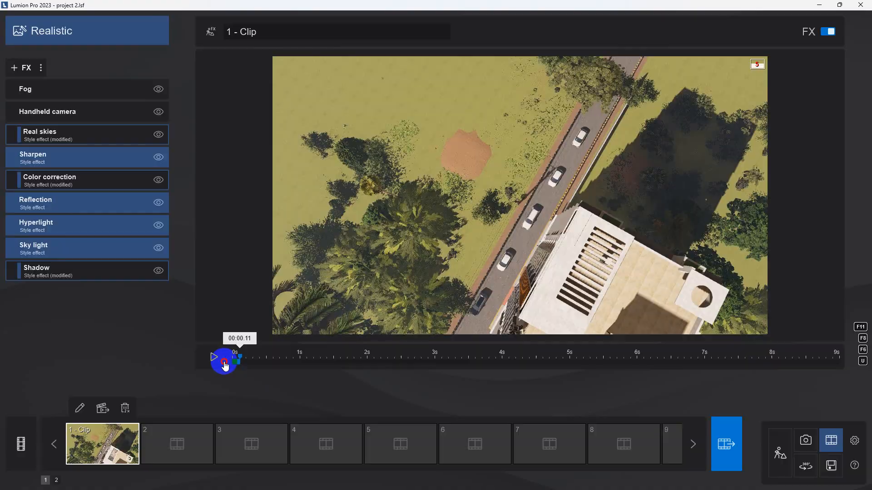
Reopen clip 1 for editing, compare its two camera keyframes, play the animation from the first one, and leave the clip editor.
click(80, 407)
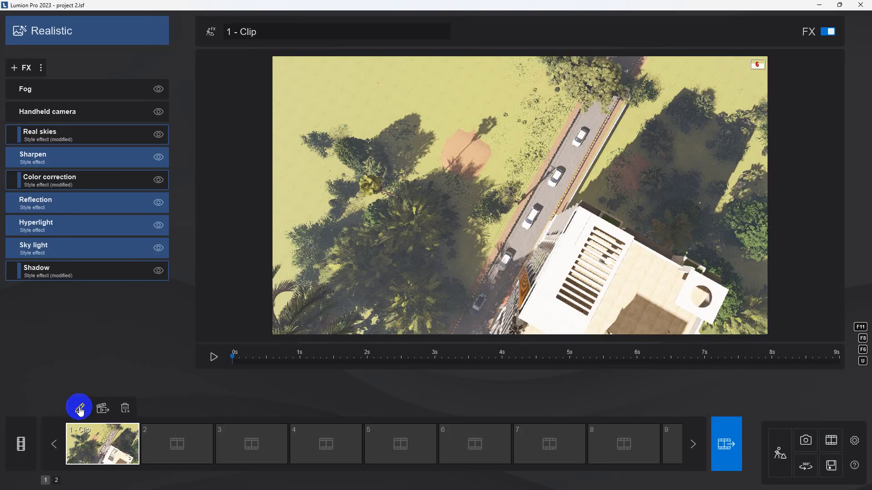
click(80, 411)
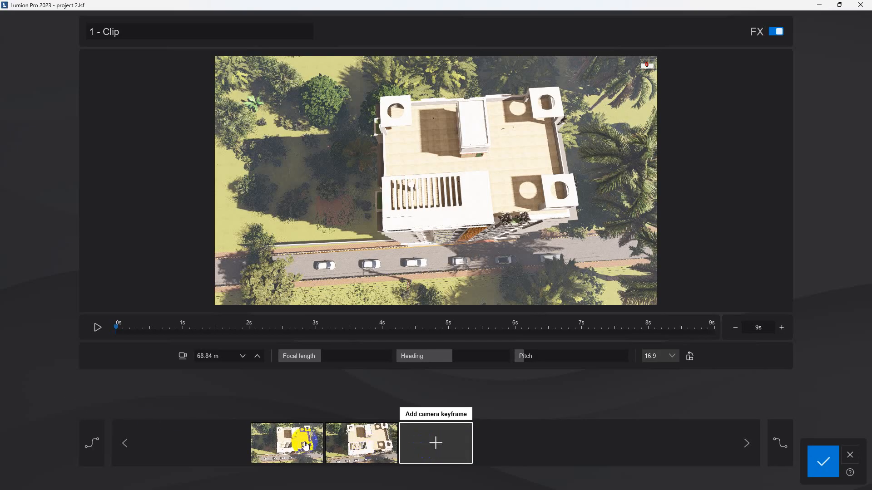
mouse_move(278, 443)
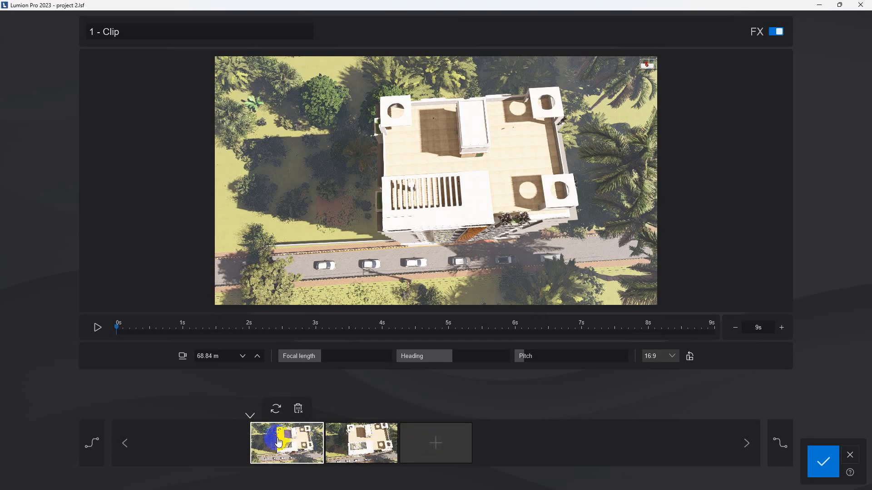
click(661, 358)
click(661, 361)
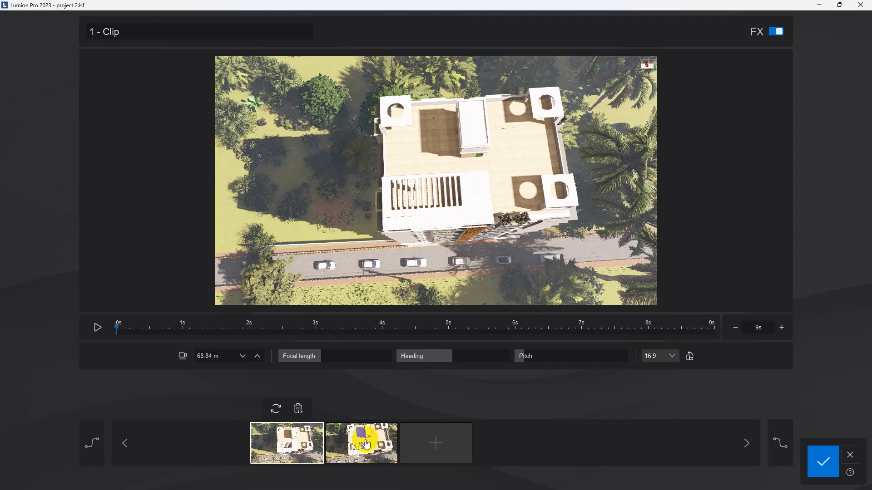
click(356, 450)
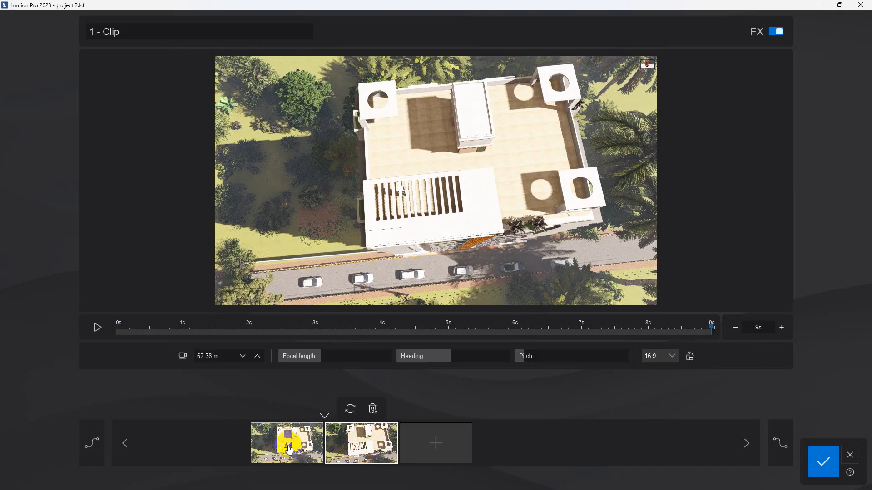
click(290, 449)
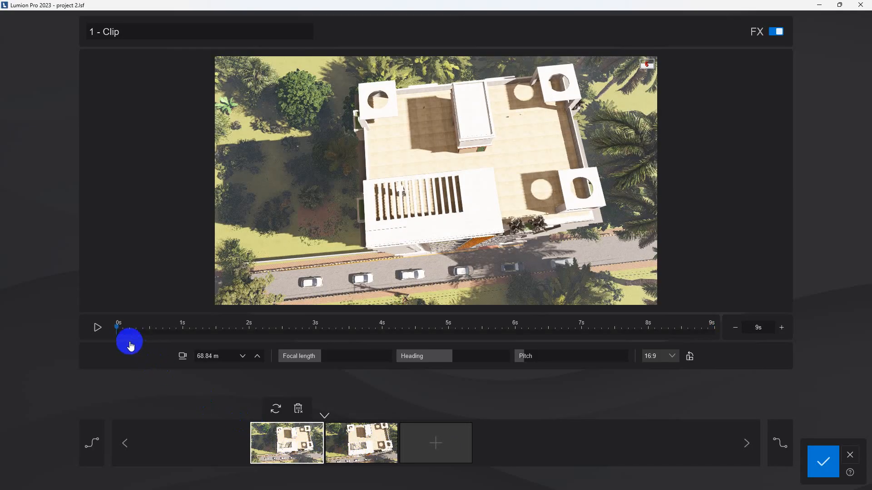
click(97, 327)
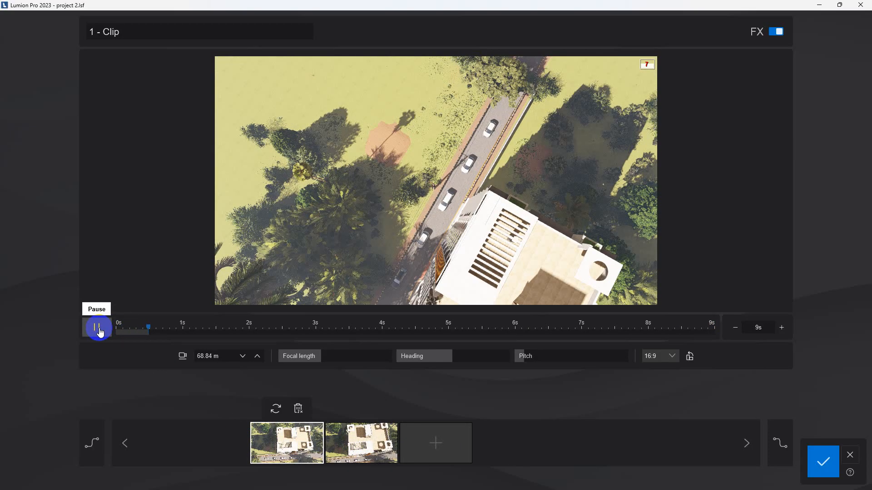
click(102, 331)
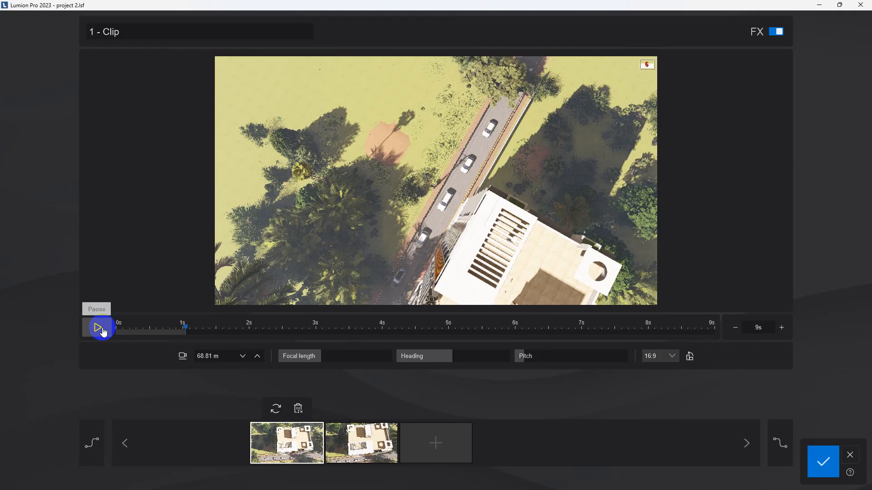
click(496, 232)
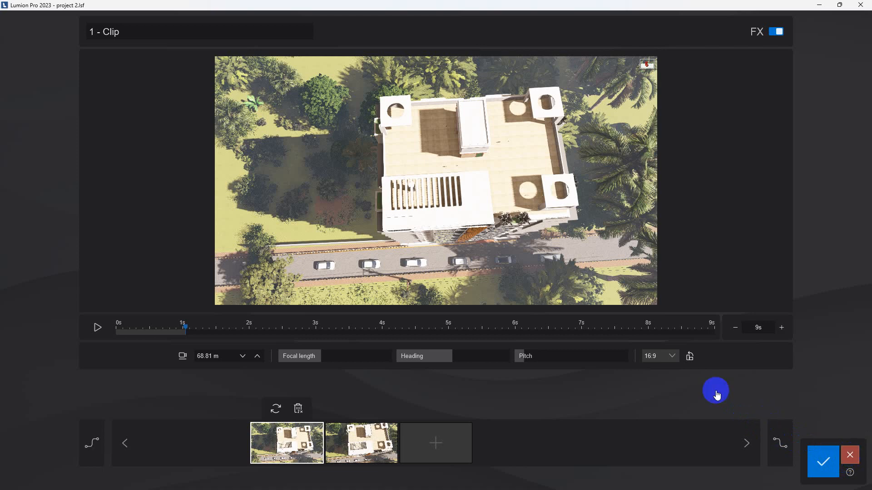
click(585, 325)
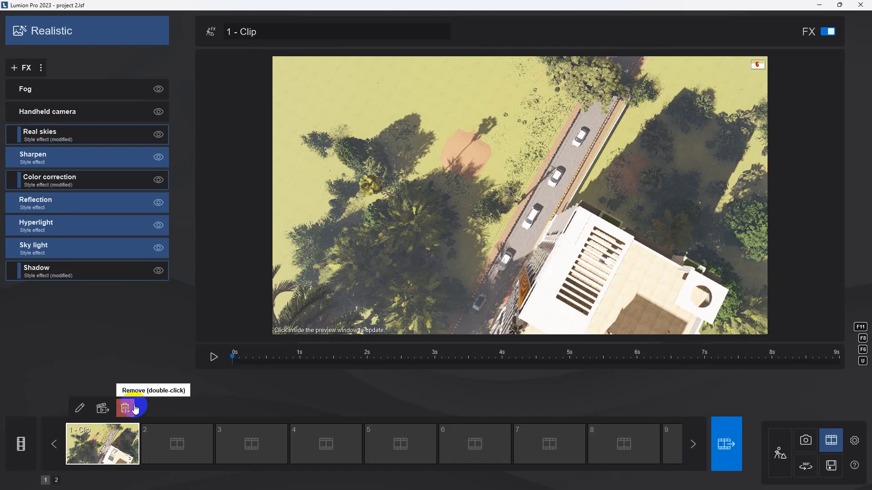
Replace clip 1 with a newly recorded clip that uses the current aerial roof view at 68.84 m height as its first camera keyframe.
double_click(126, 408)
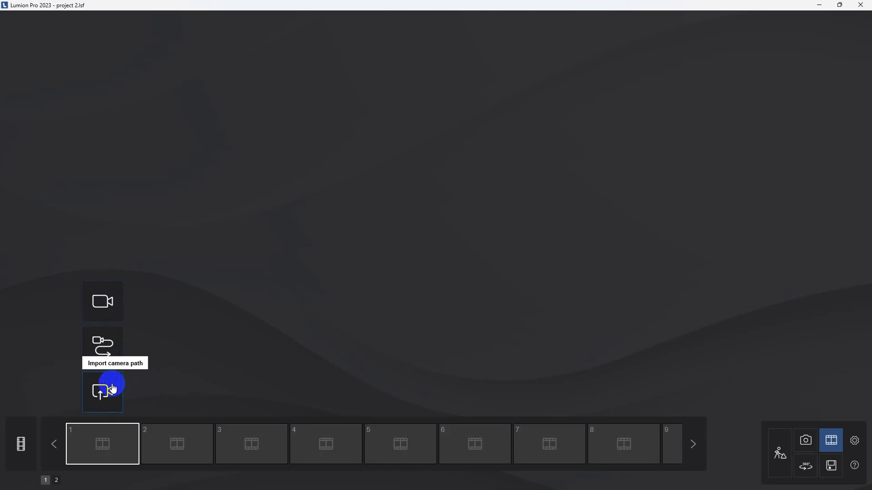
click(102, 301)
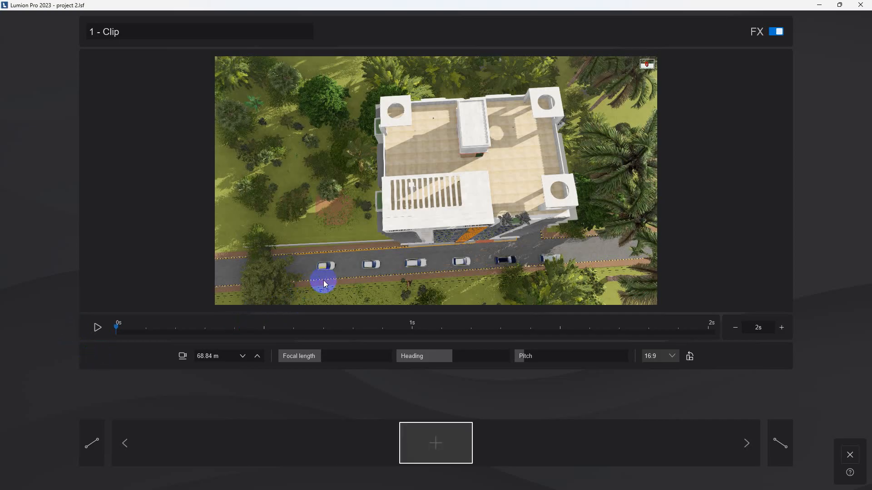
click(434, 444)
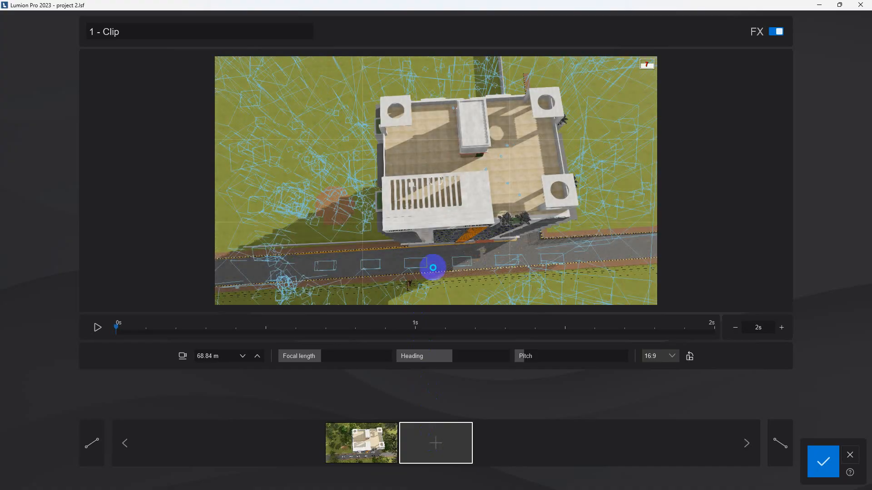
Bring the camera down closer to the roof and front facade, and add a second camera keyframe at about 52.4 m height.
scroll(433, 268, up, 8)
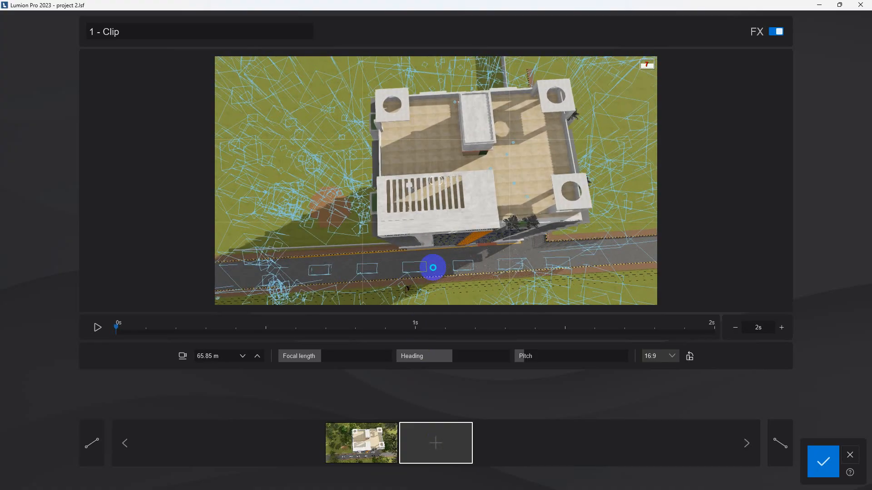
scroll(432, 268, up, 4)
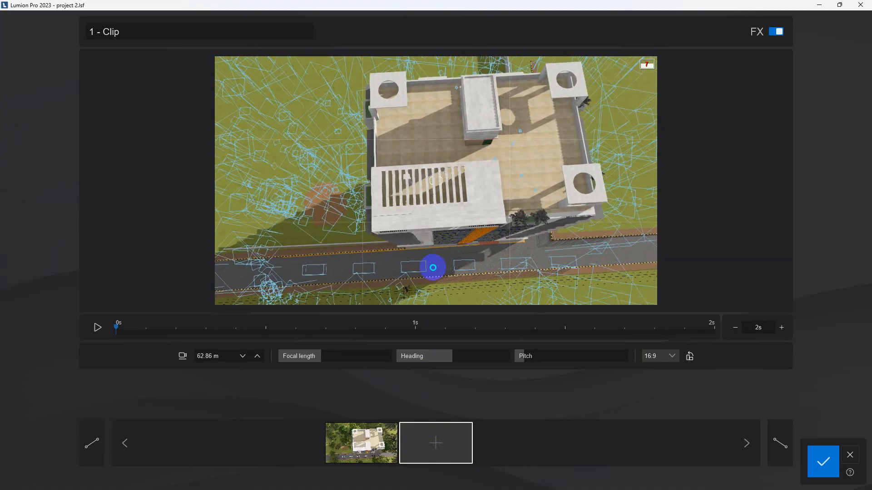
scroll(433, 268, up, 8)
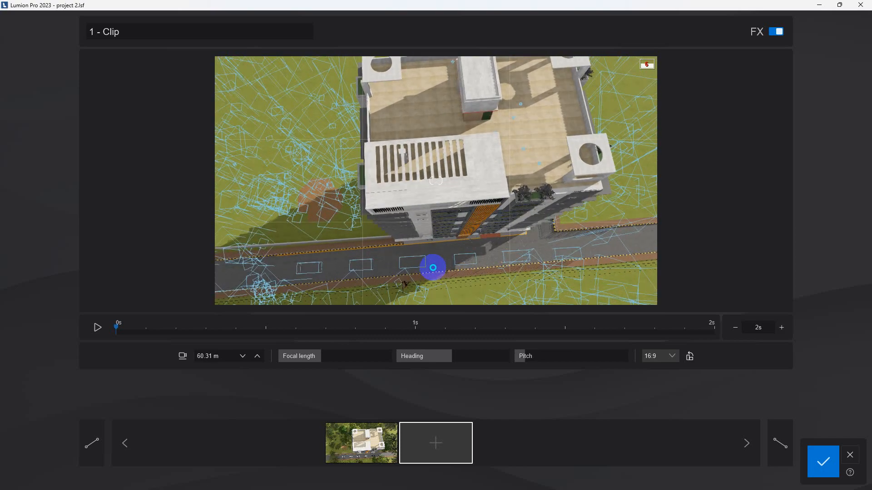
scroll(434, 267, up, 6)
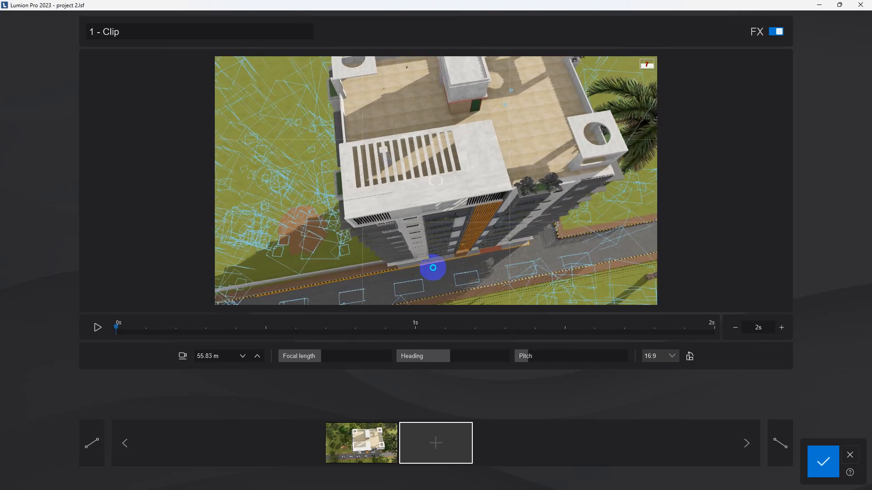
scroll(433, 267, up, 4)
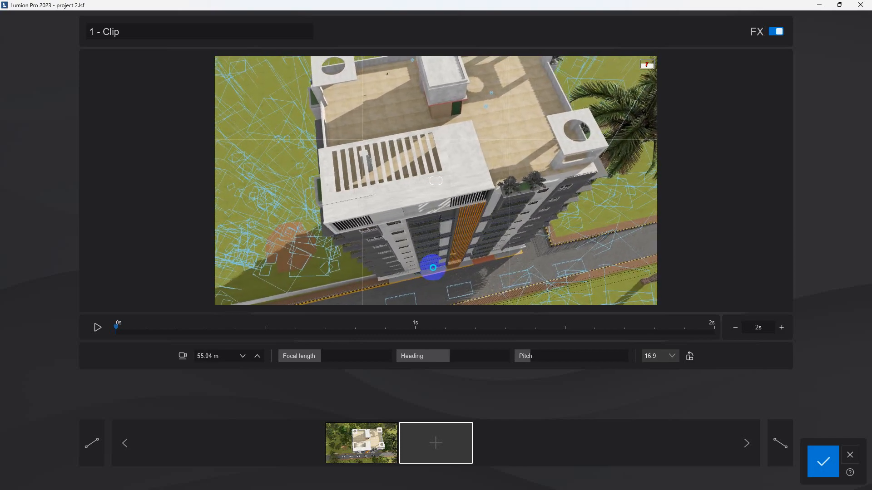
scroll(433, 268, up, 3)
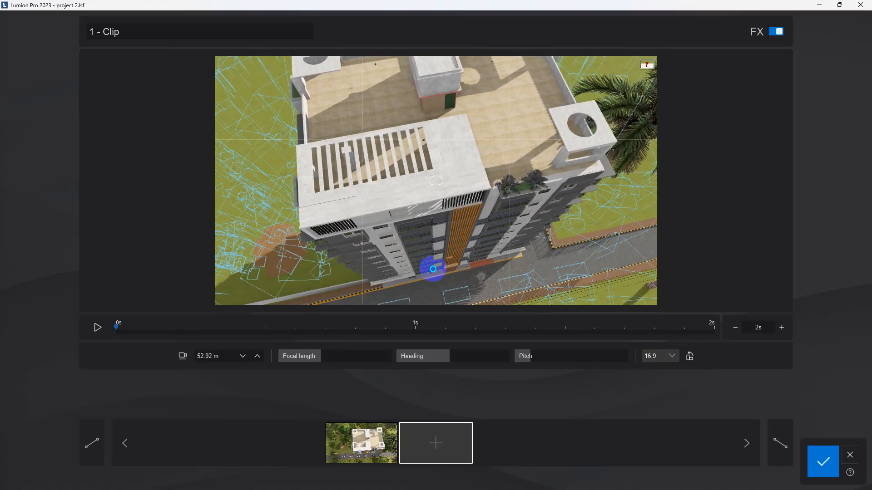
click(436, 442)
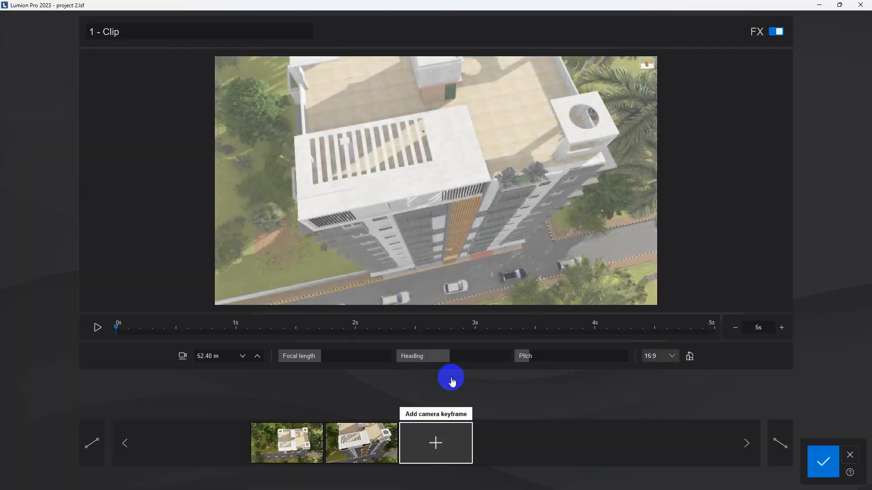
Move the camera slightly closer to the building and add a third camera keyframe at about 50 m height.
scroll(472, 289, up, 2)
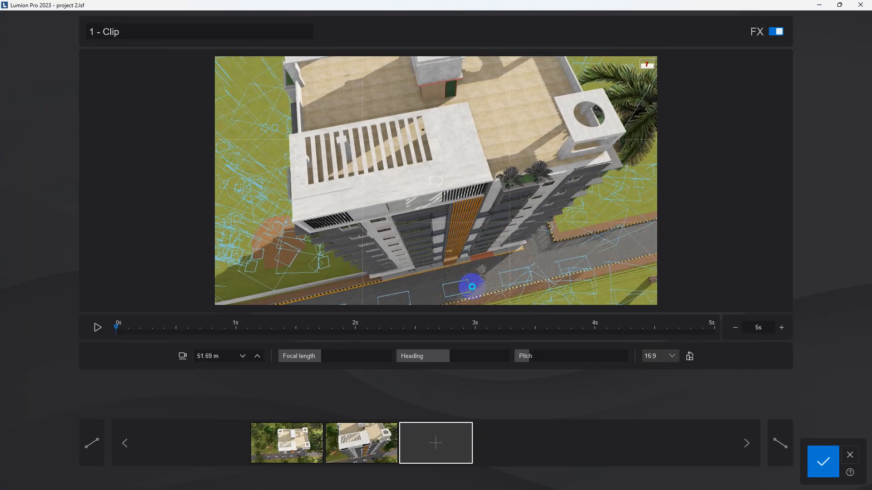
key(e)
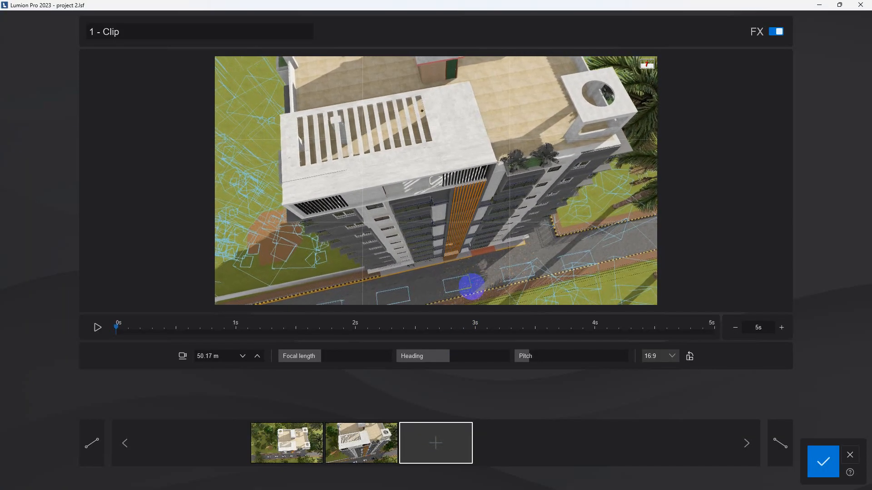
click(433, 445)
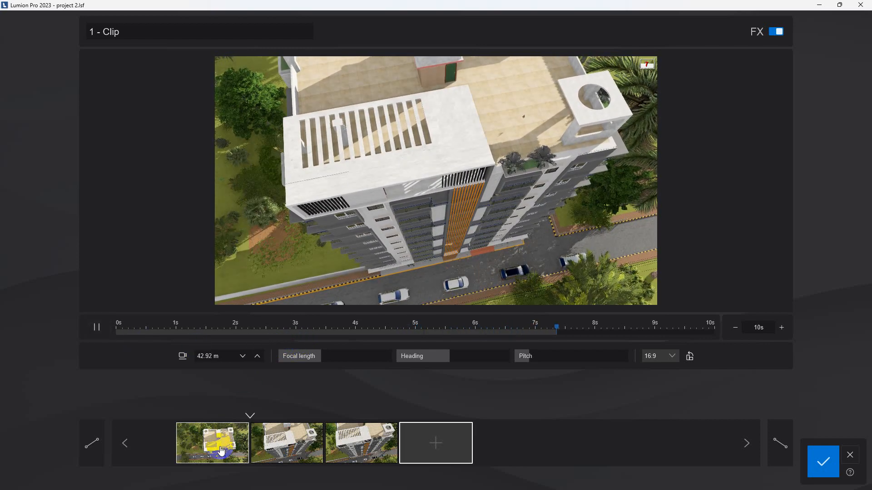
Check the animation from the first camera keyframe, pause it, reselect that keyframe, and save the recorded clip.
click(221, 451)
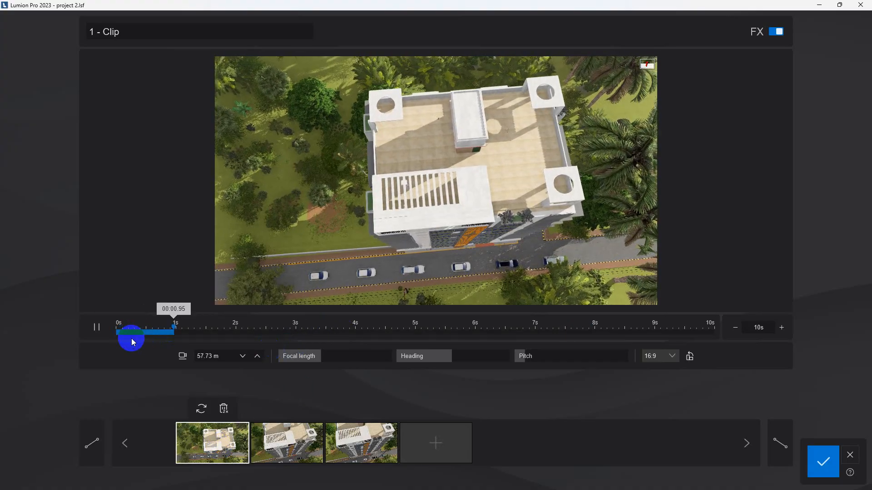
click(97, 327)
click(201, 441)
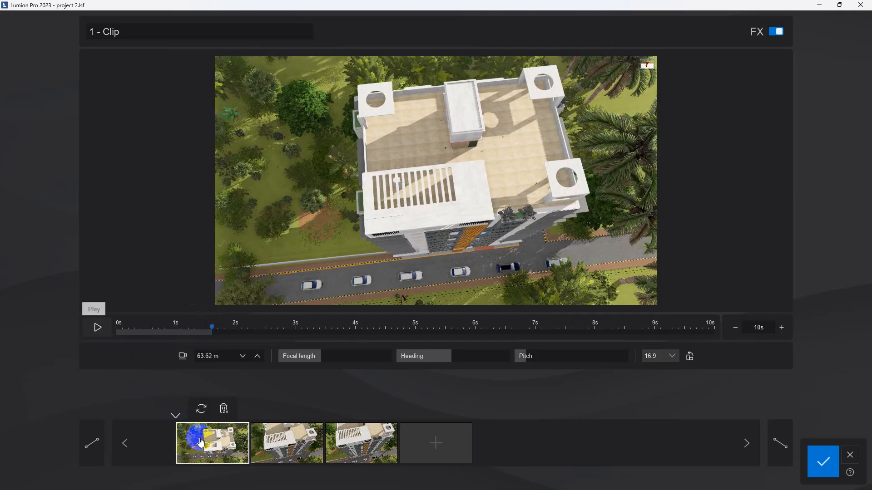
click(306, 303)
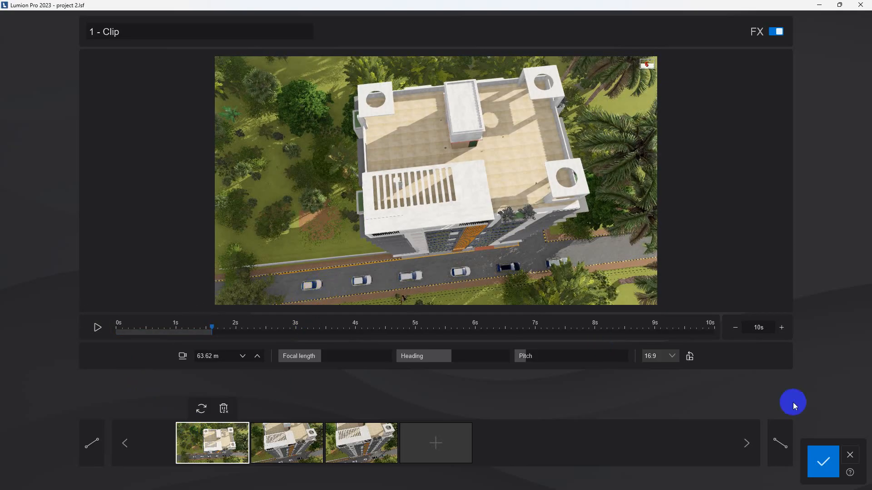
click(825, 468)
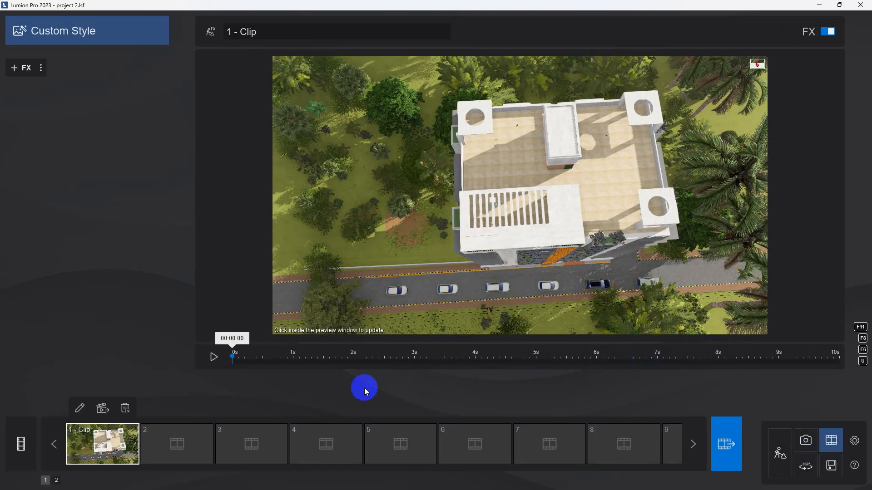
Apply the Realistic style to the newly recorded clip 1.
click(17, 72)
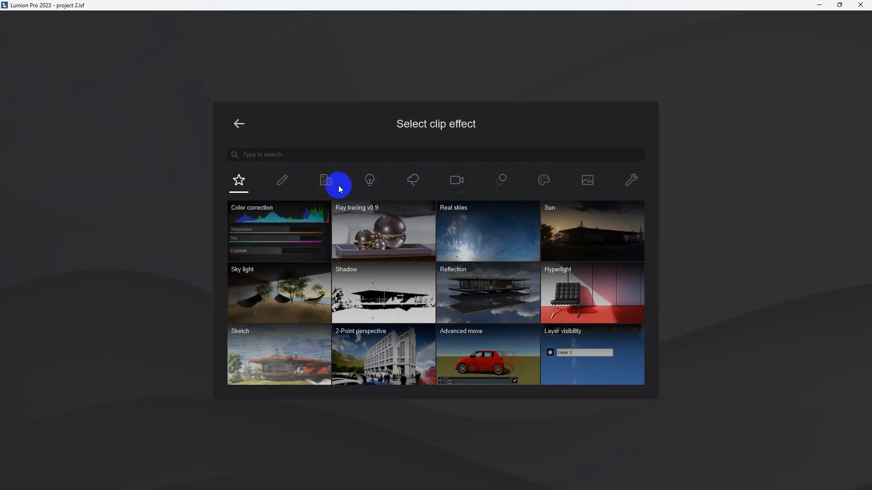
click(216, 124)
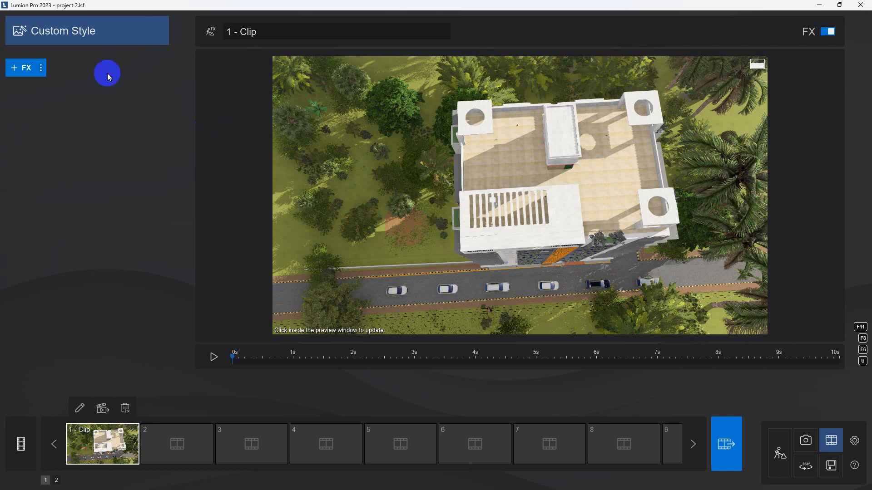
click(84, 29)
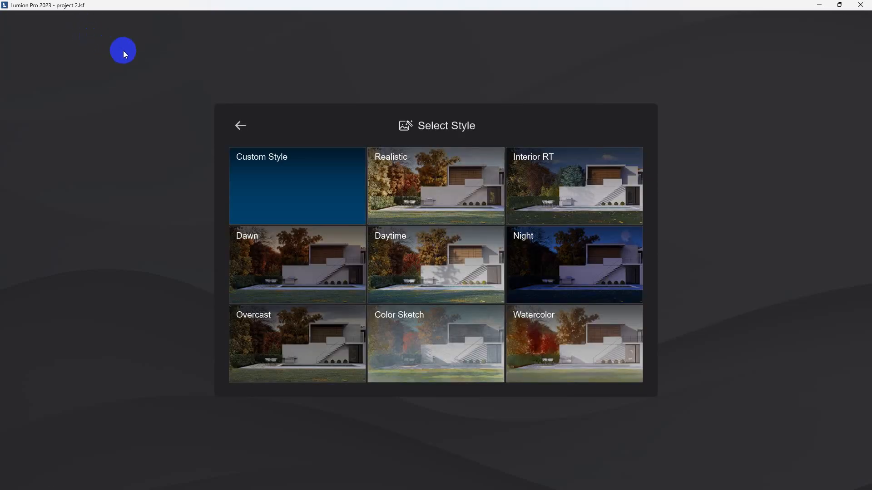
click(413, 164)
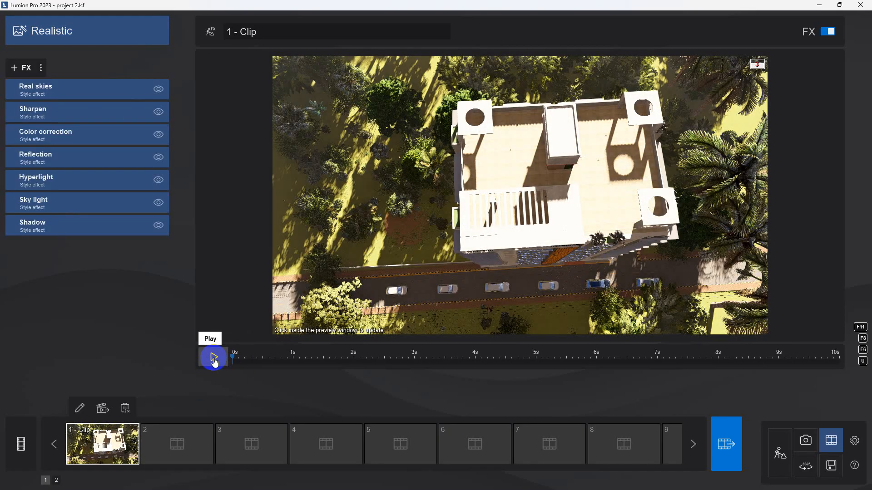
Preview about the first second of the restyled clip, pause it, and return the playhead to 0 s.
click(214, 358)
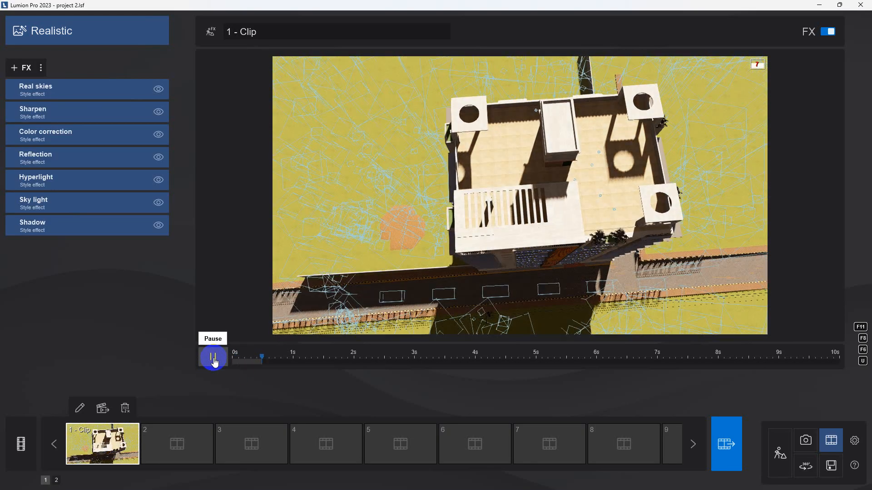
click(213, 357)
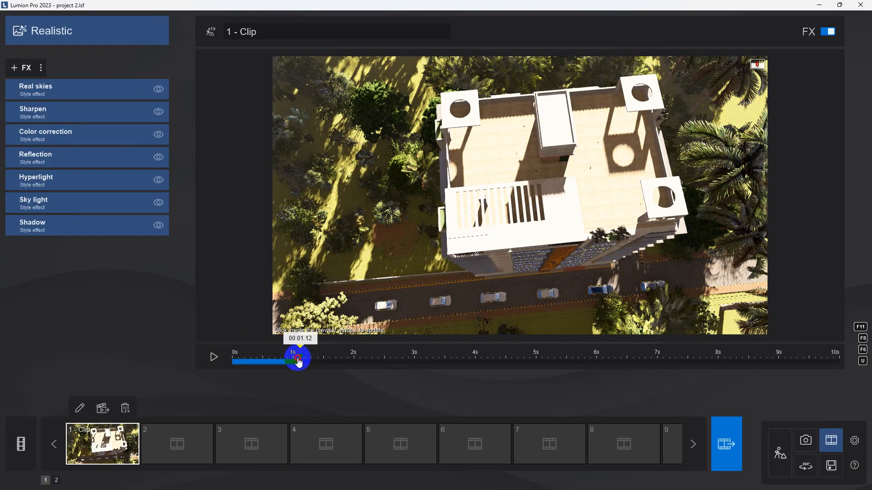
drag(298, 360, 229, 363)
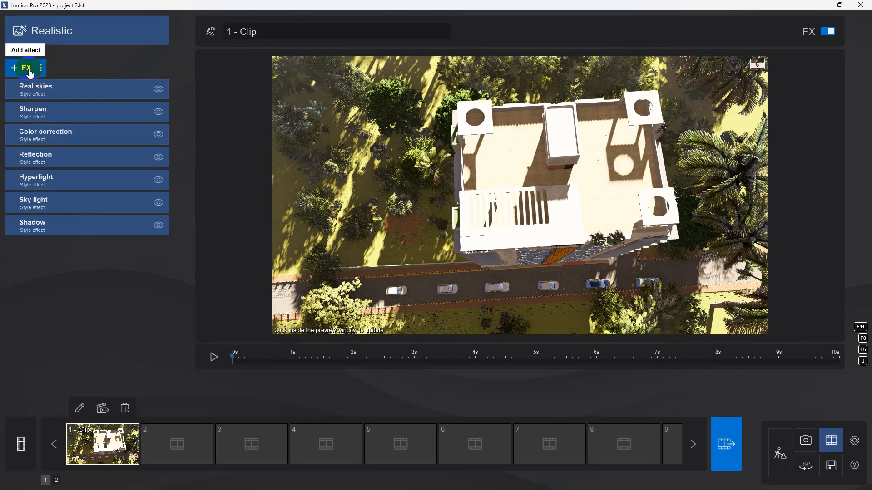
Add the Mass move animation effect to clip 1.
click(27, 69)
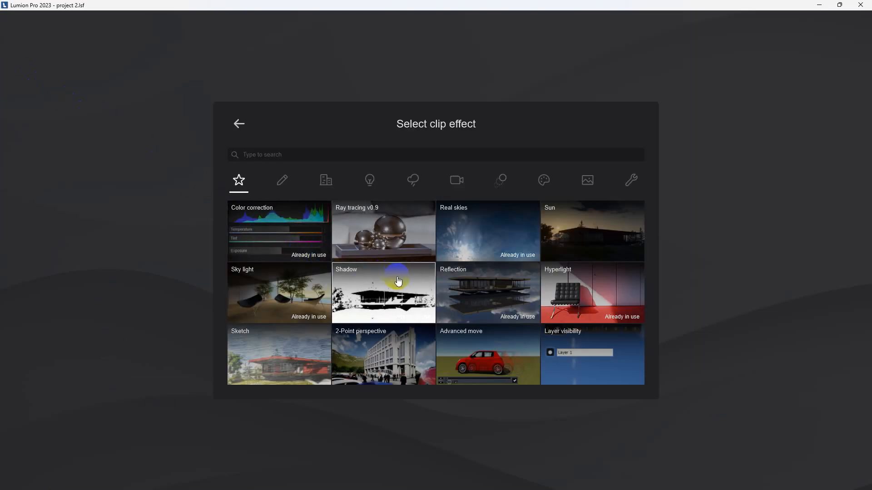
click(432, 289)
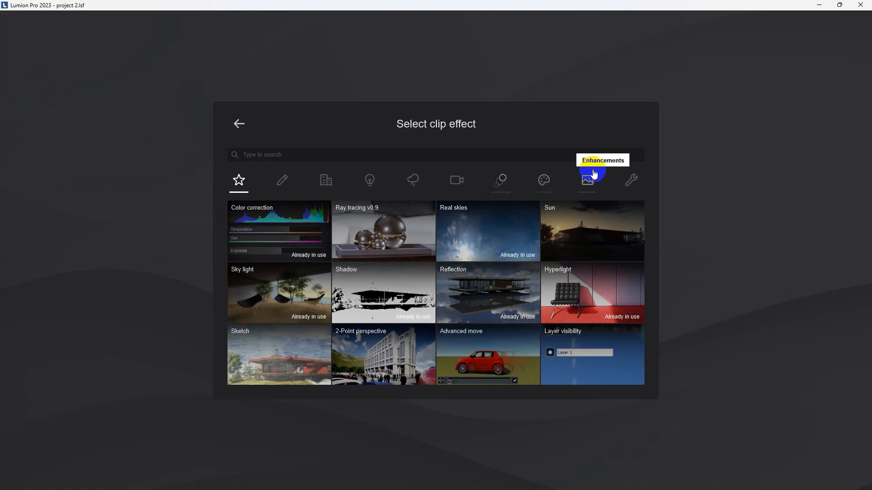
click(627, 180)
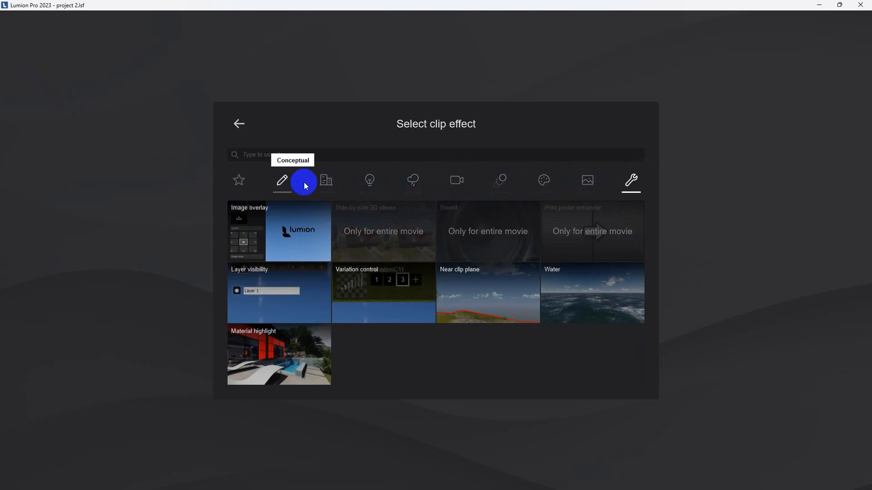
click(505, 185)
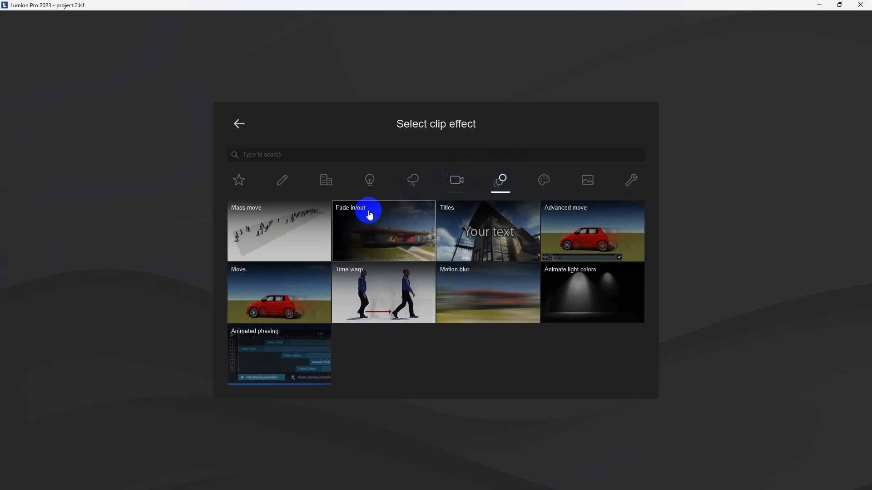
click(286, 230)
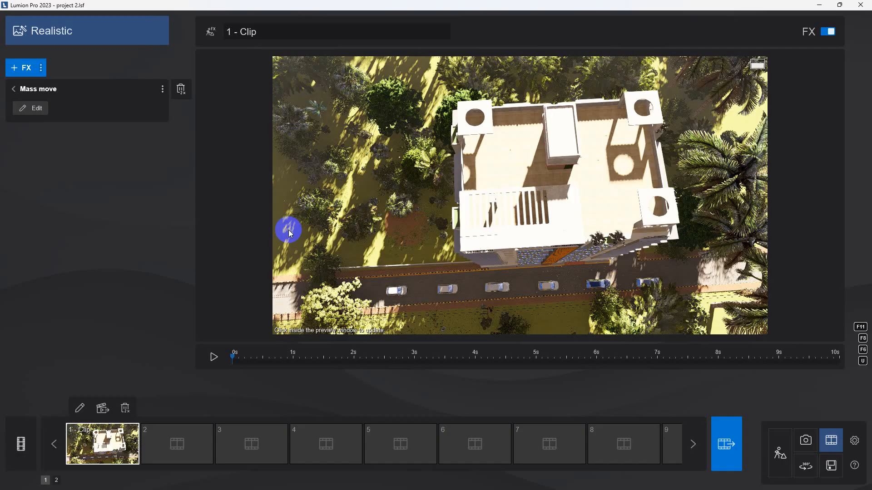
Open the Mass move effect for editing and place a straight path along the road through the row of cars, reaching the palm trees.
click(37, 111)
click(377, 291)
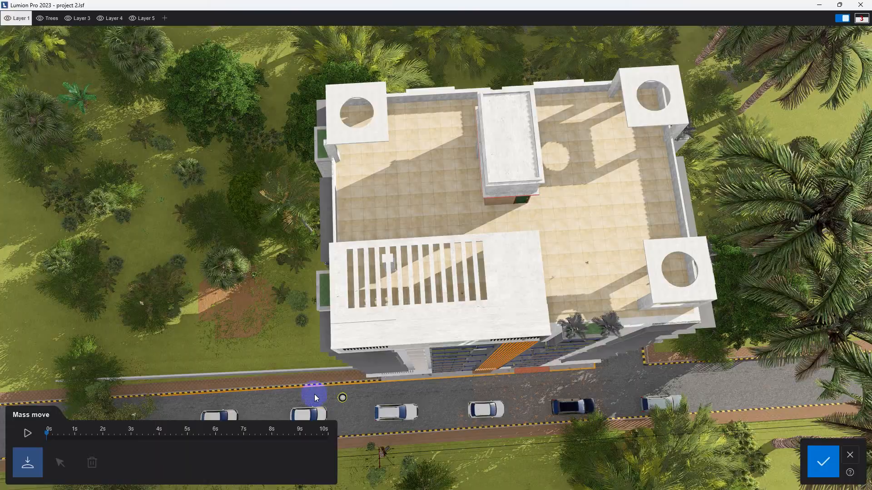
right_drag(303, 405, 303, 400)
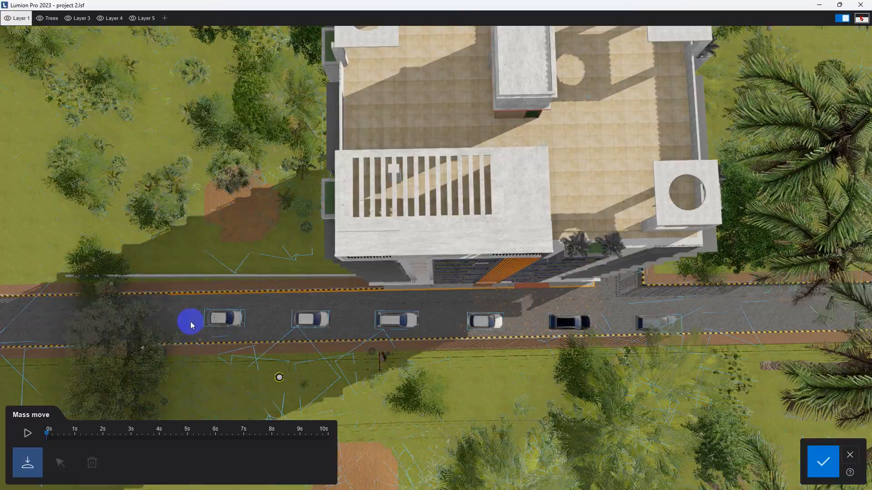
click(187, 321)
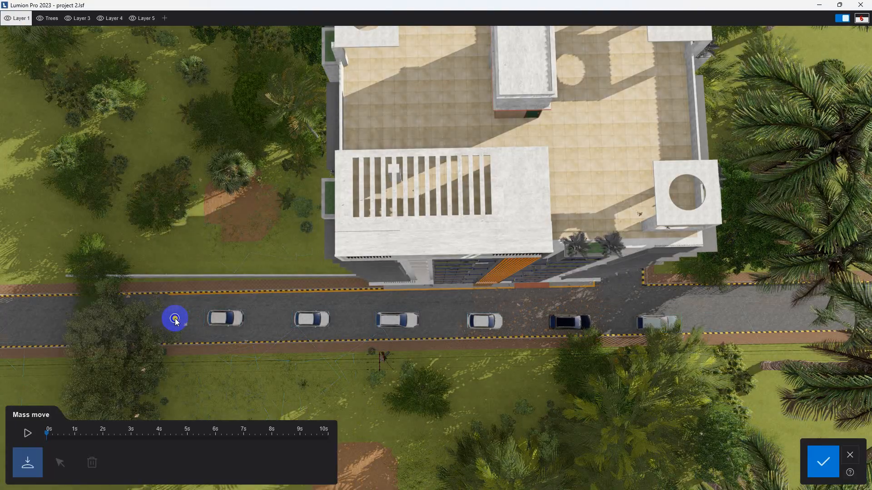
click(793, 312)
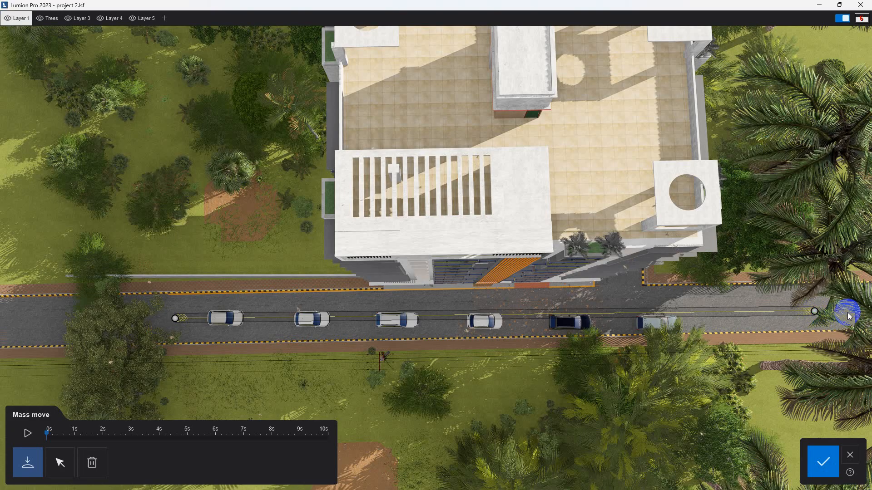
click(847, 314)
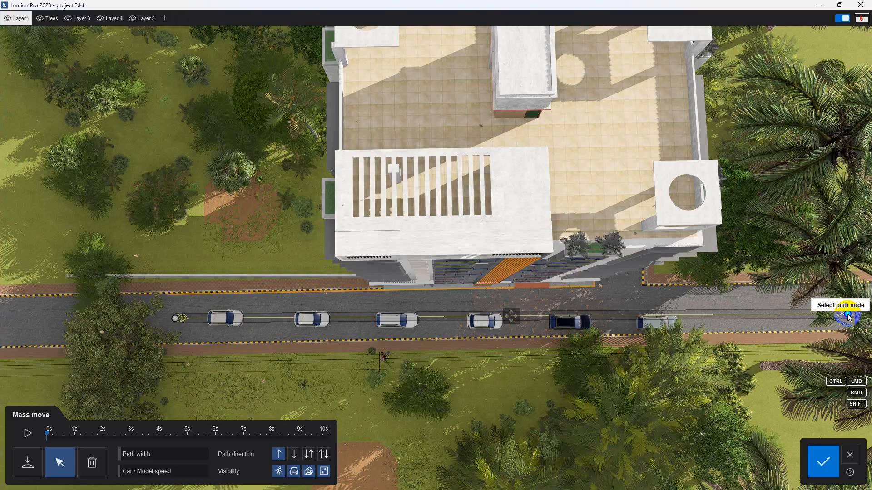
Set the width of the mass move path to 2.65 m so it covers the row of cars.
click(527, 316)
click(120, 453)
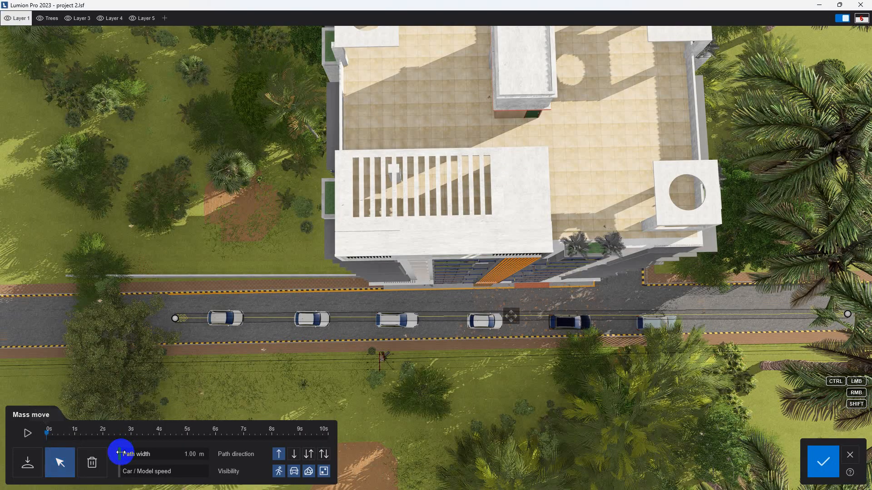
drag(124, 453, 127, 454)
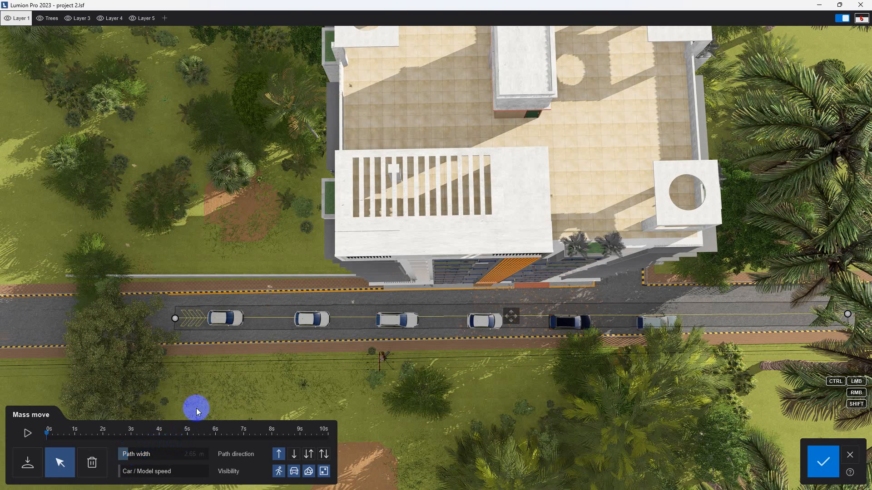
Extend the path's start node back along the road behind the last car and set the car/model speed to 8.74 km/h.
drag(175, 322, 8, 324)
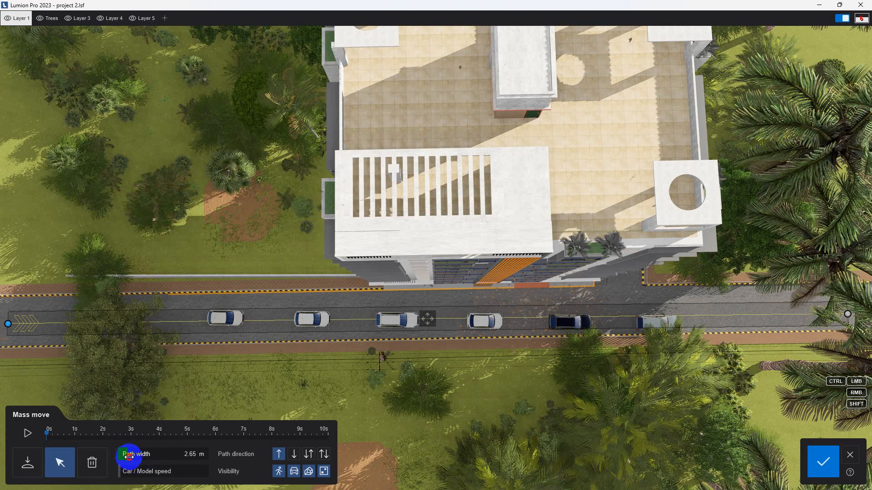
drag(128, 457, 129, 461)
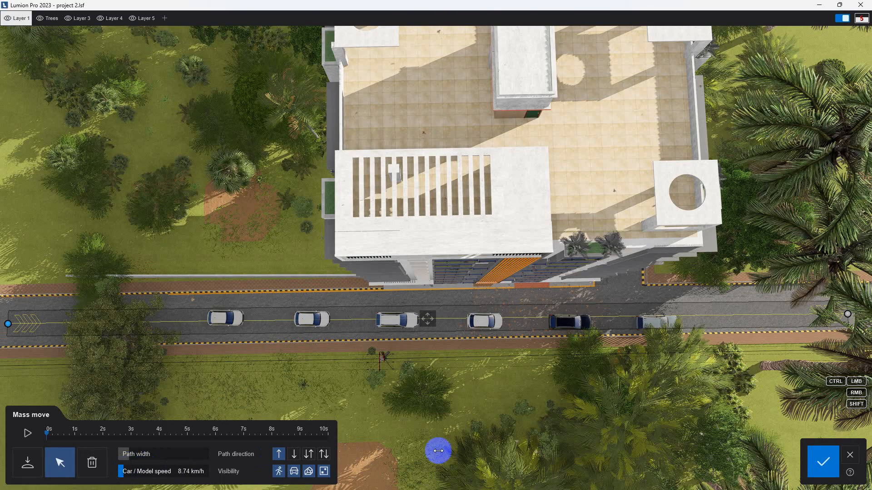
Preview the mass move and try a narrower path that covers only the row of cars.
click(28, 434)
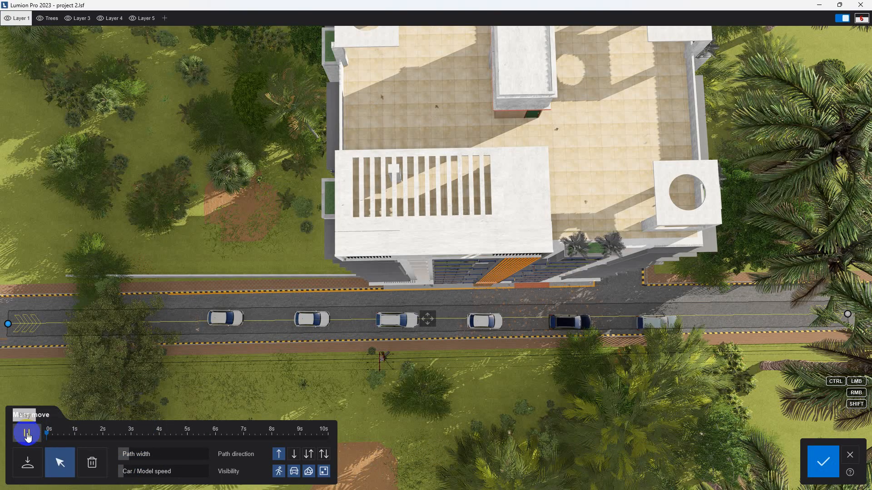
click(27, 435)
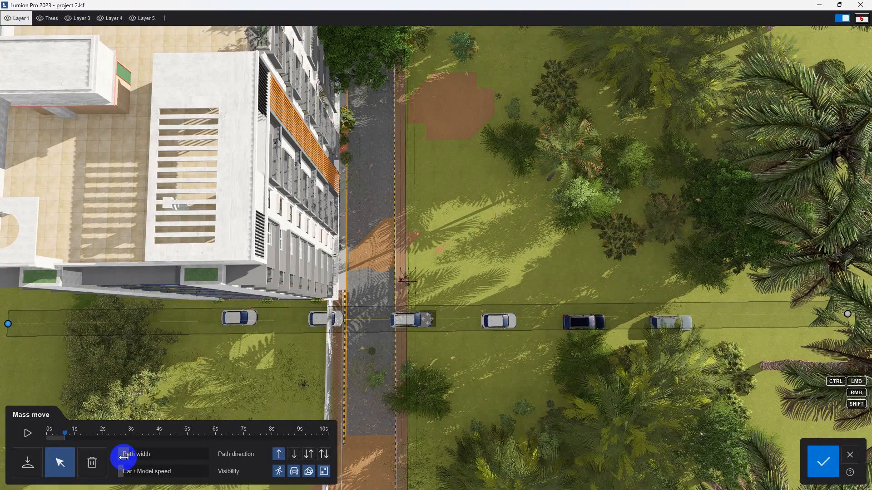
drag(124, 455, 121, 457)
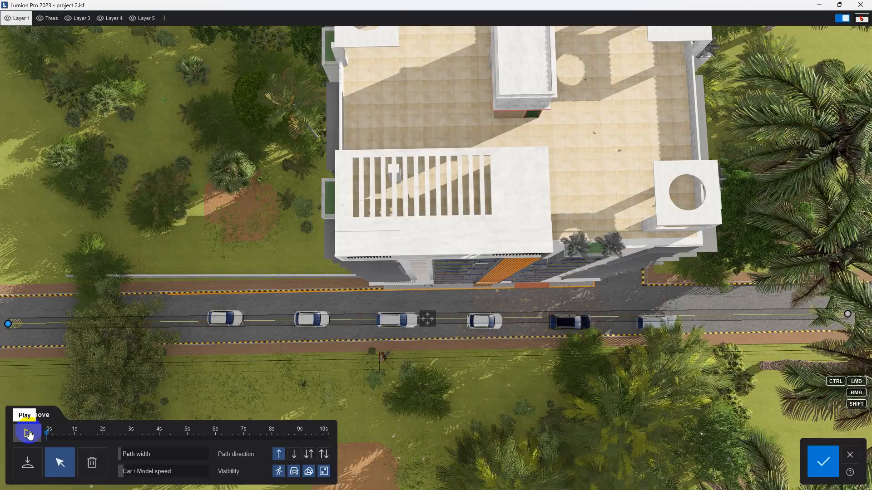
click(28, 434)
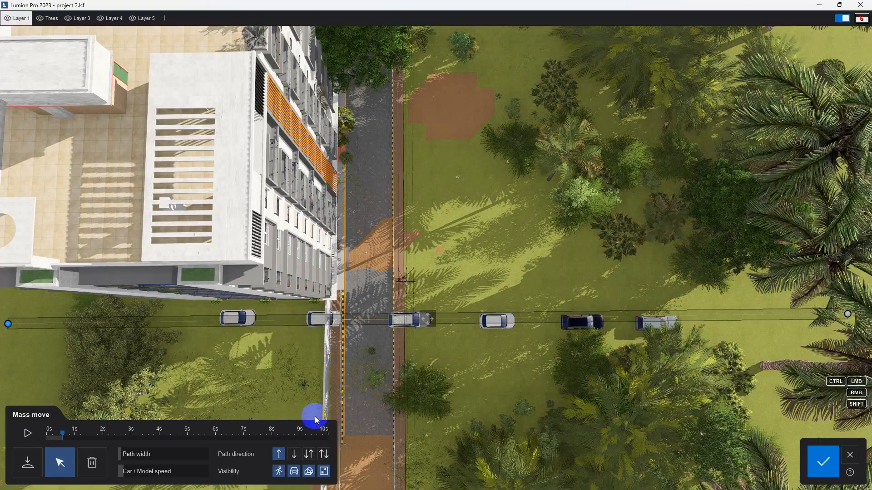
Exclude imported models and people from the mass move and widen the path again to cover the row of cars.
click(322, 472)
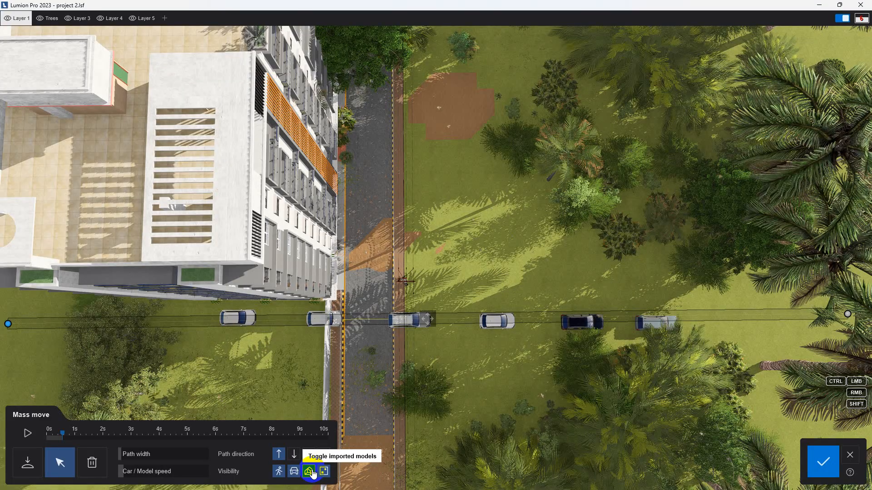
click(308, 471)
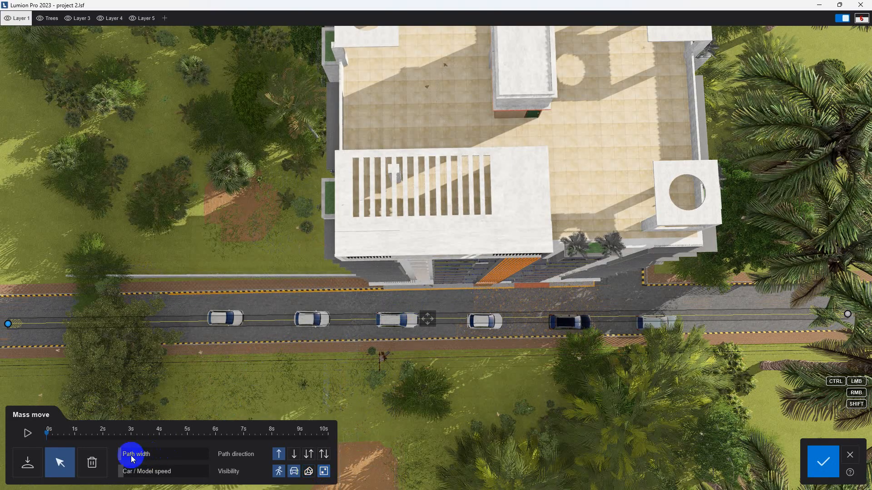
drag(124, 454, 267, 479)
click(277, 472)
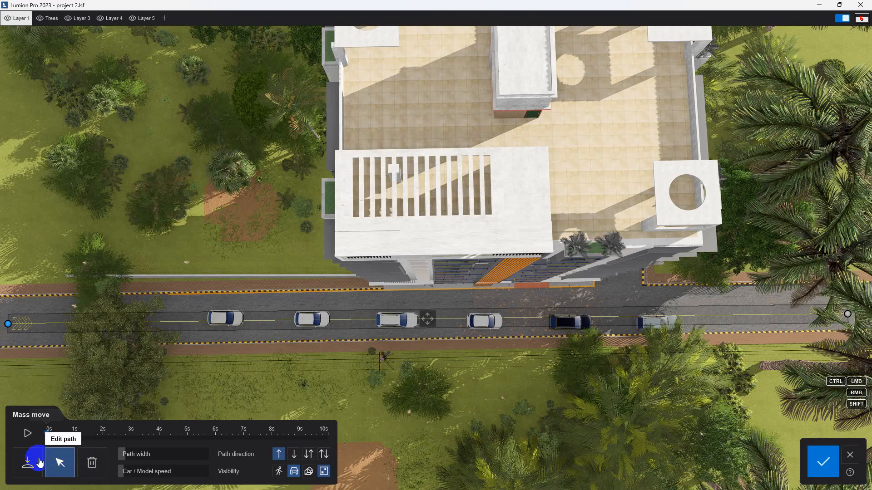
Preview the moving cars, set the car/model speed to 13.63 km/h, check the motion again and apply the mass move.
click(28, 434)
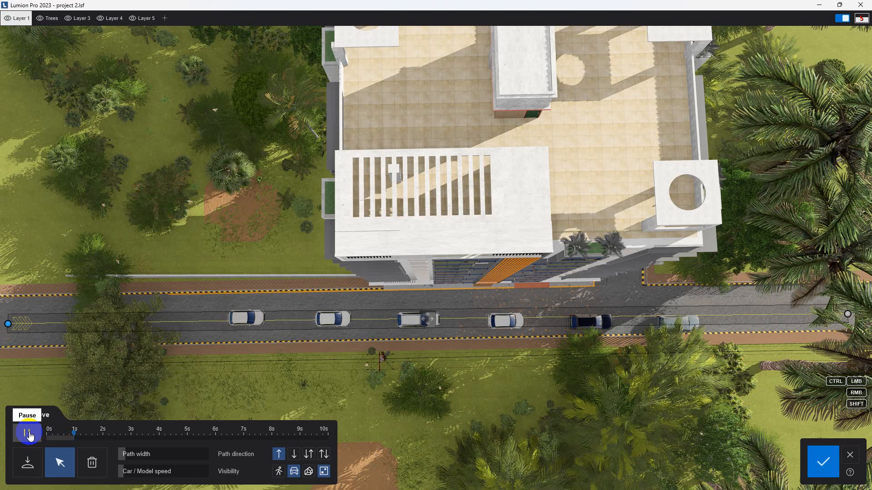
click(28, 434)
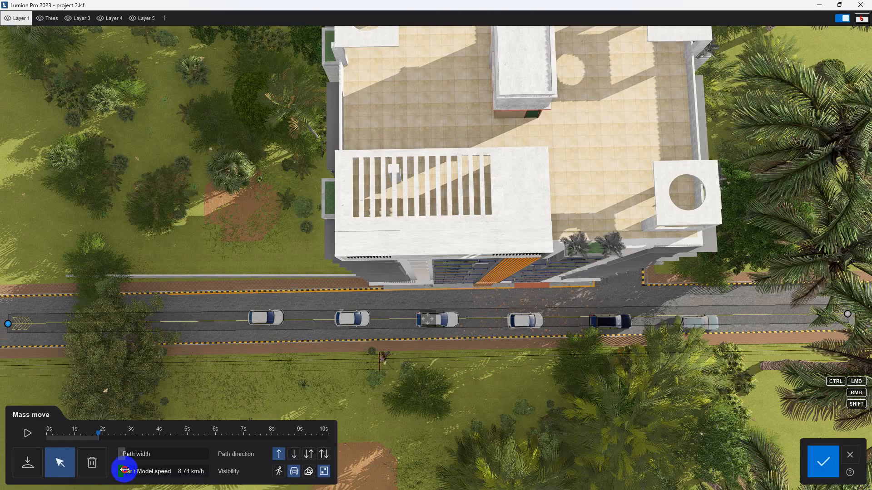
drag(124, 471, 126, 470)
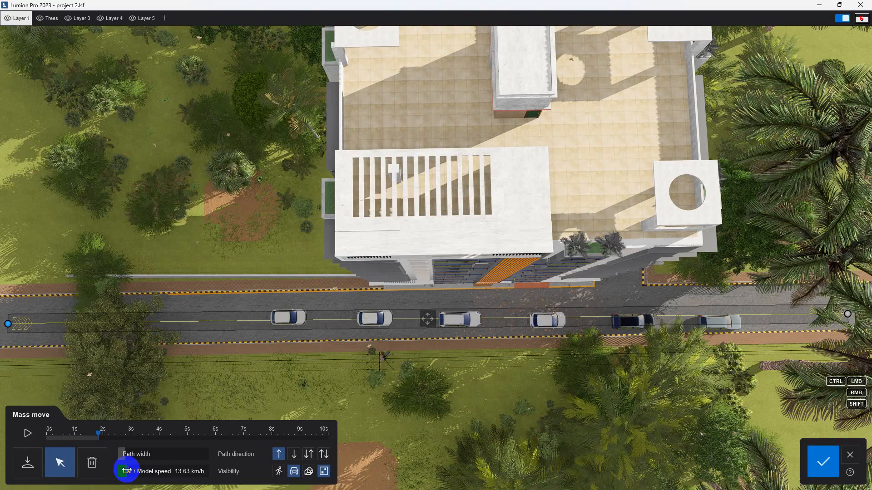
click(28, 437)
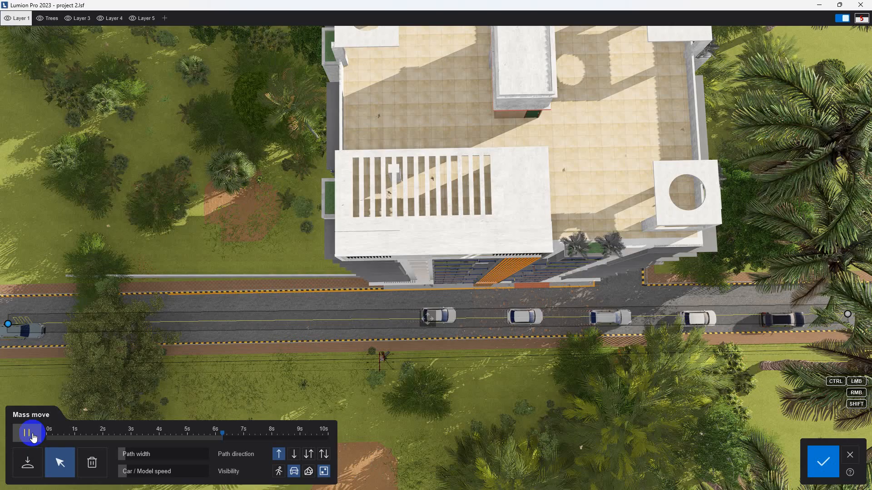
click(30, 434)
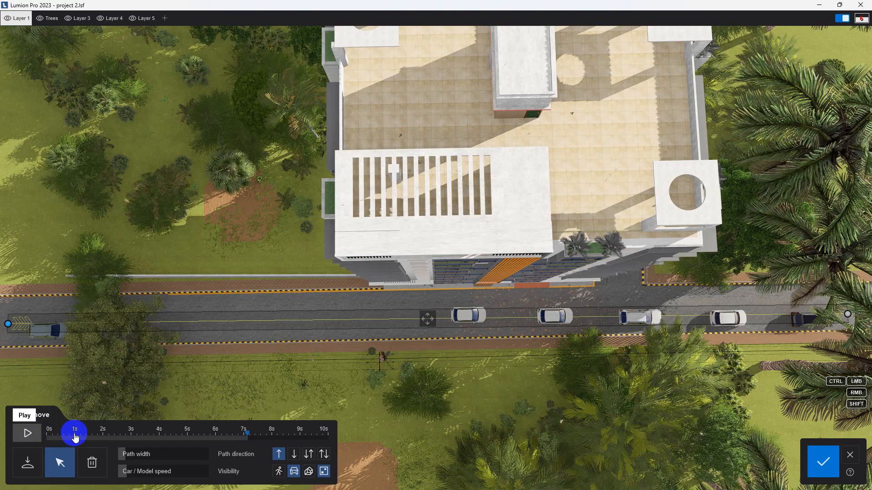
click(822, 462)
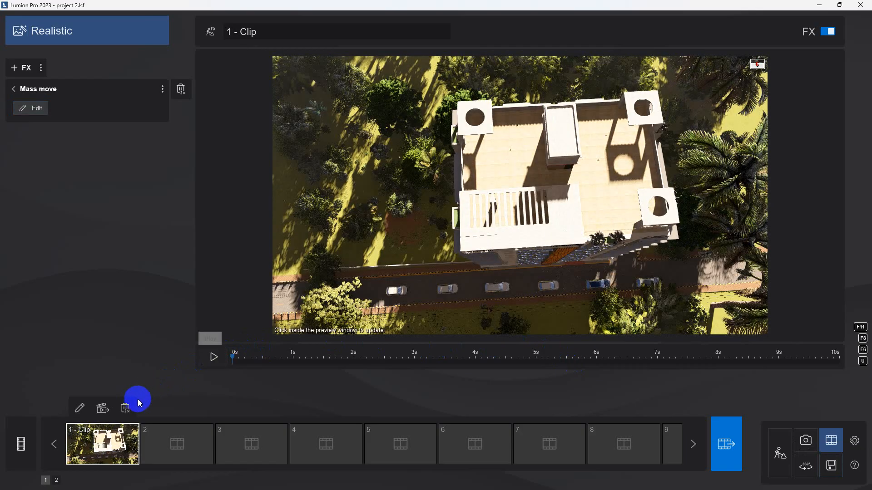
Play clip 1 up to about 6 s to check the camera path and moving cars, and refresh the preview.
click(214, 358)
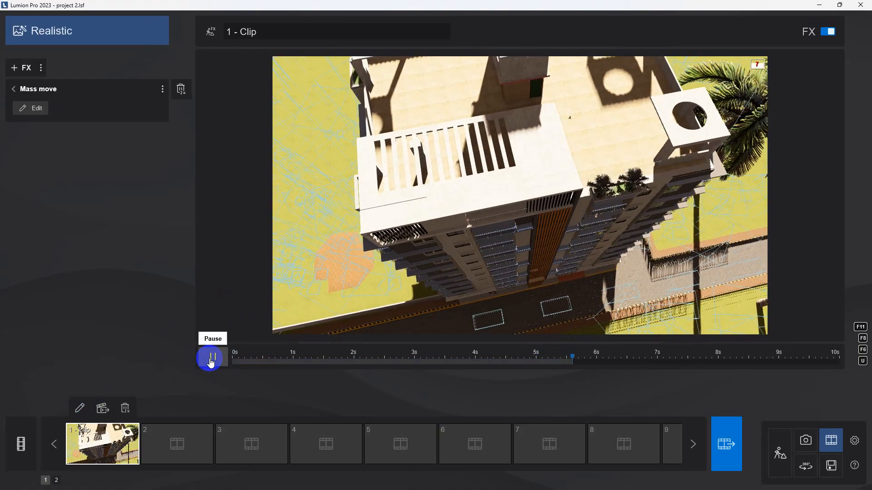
click(212, 358)
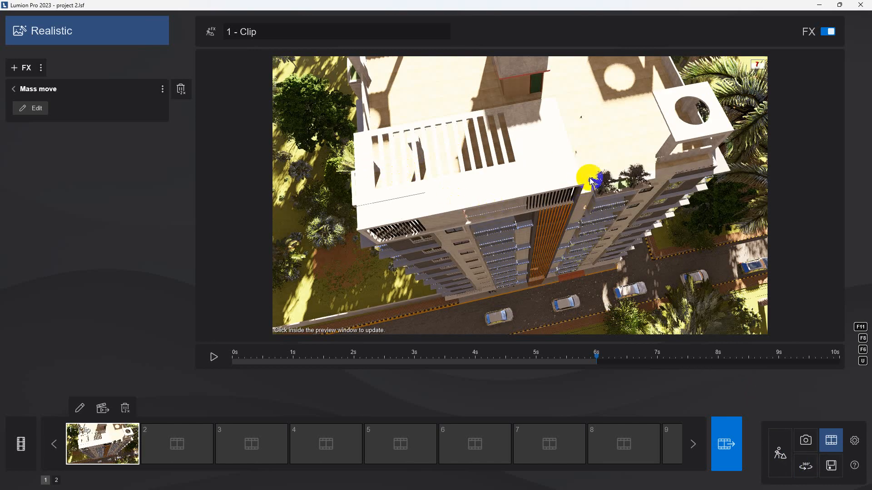
click(441, 134)
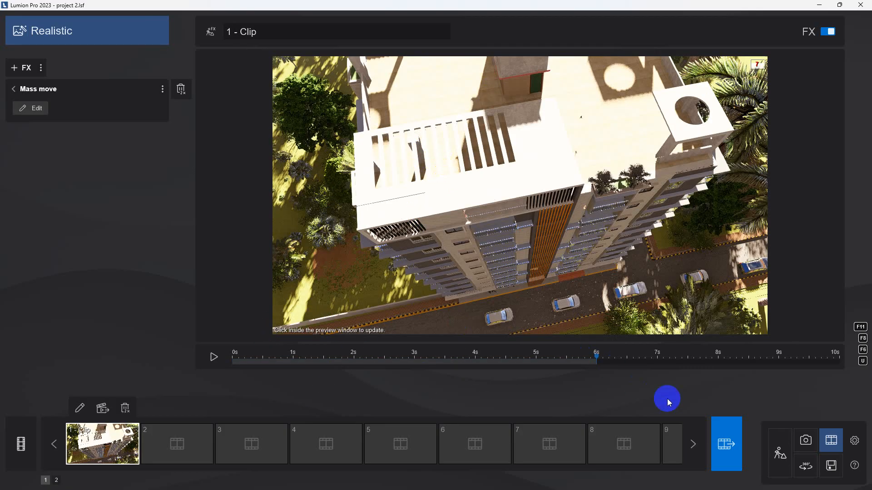
Set up the entire movie for rendering at 30 frames per second as an HD 1280x720 MP4 file.
click(727, 445)
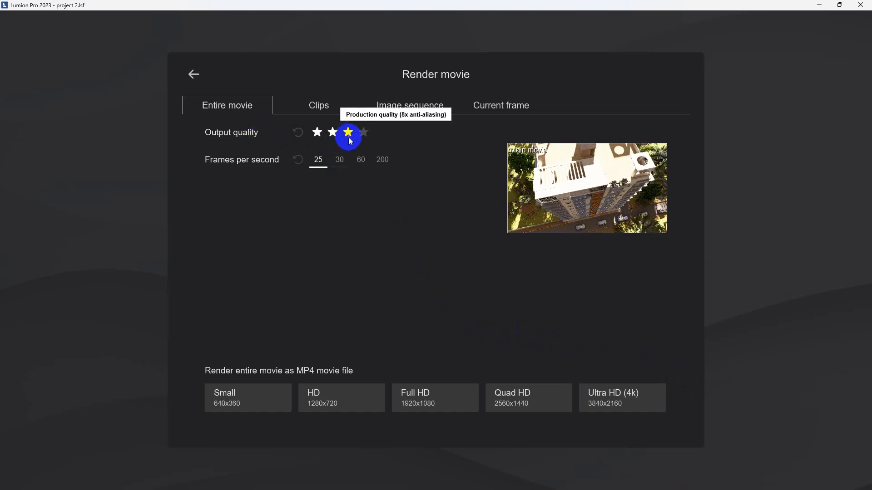
click(340, 164)
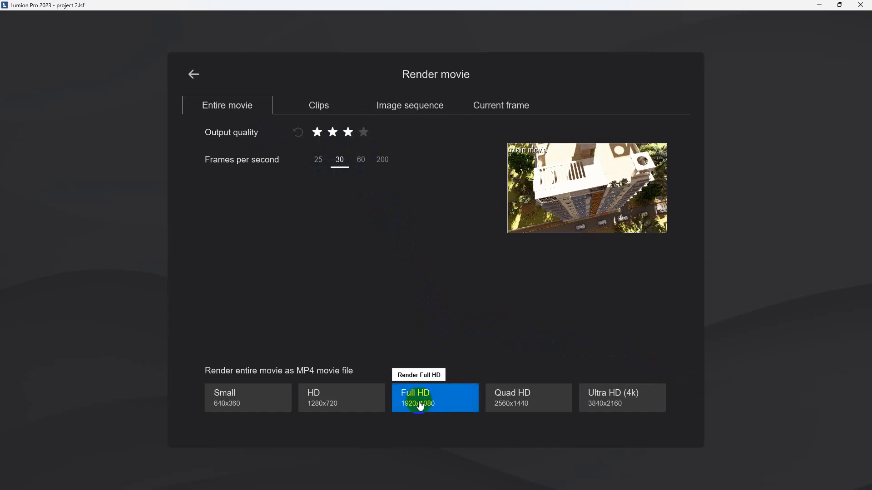
click(346, 403)
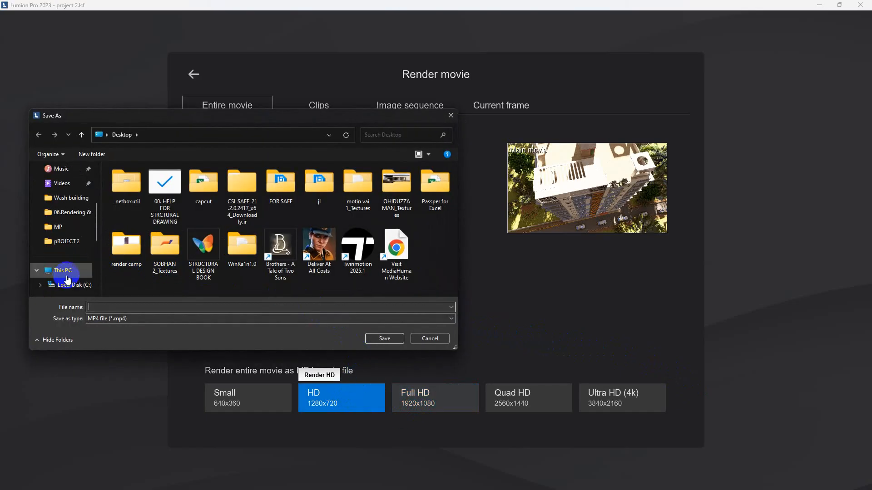
Name the movie file "project 2" in the pROJECT 2 folder and start the render.
click(65, 240)
click(147, 306)
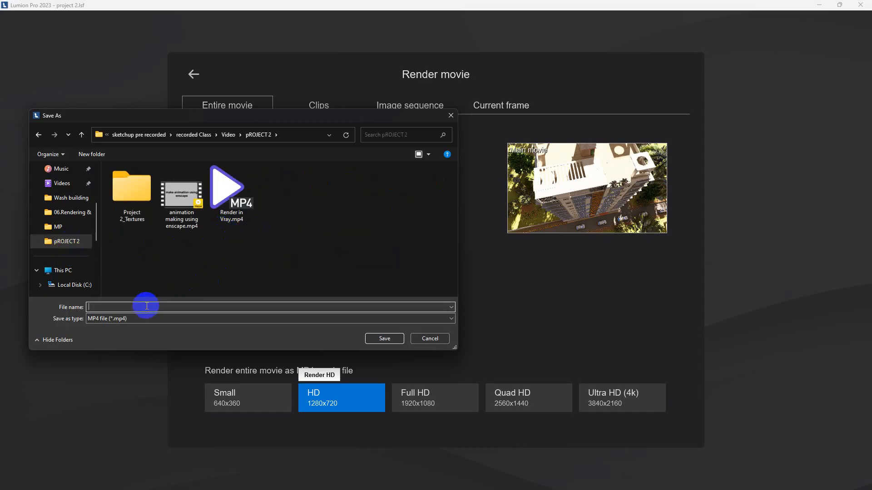
text(project 2)
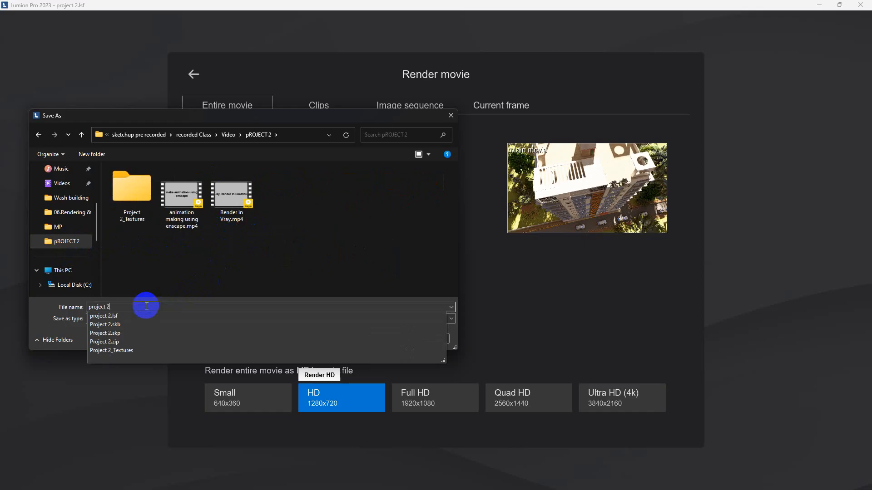
click(154, 280)
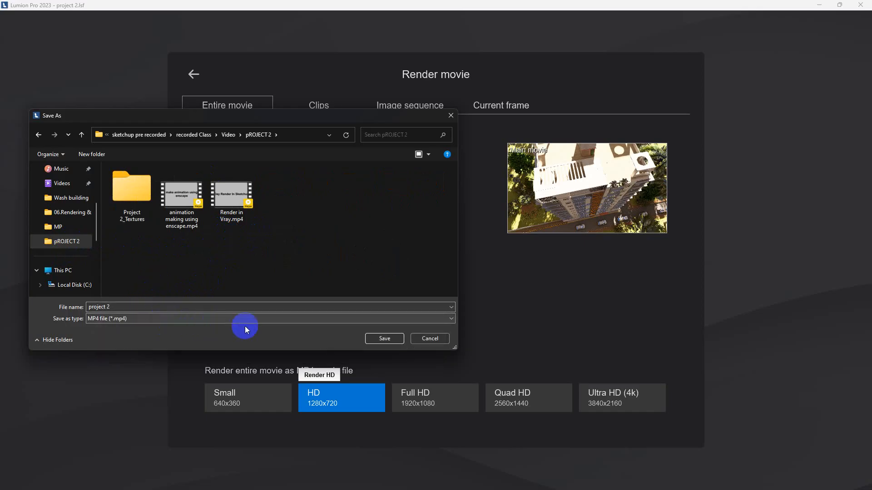
click(385, 340)
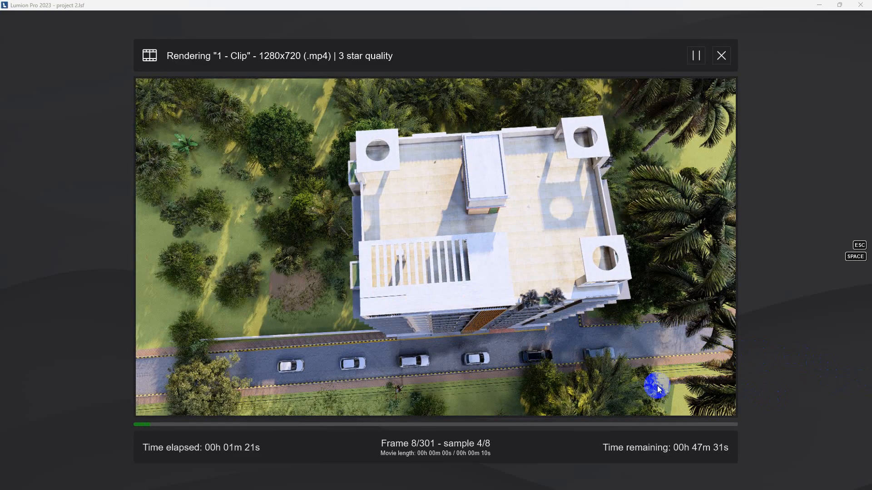
Pause and cancel the running movie render and return to the clip editor.
click(696, 59)
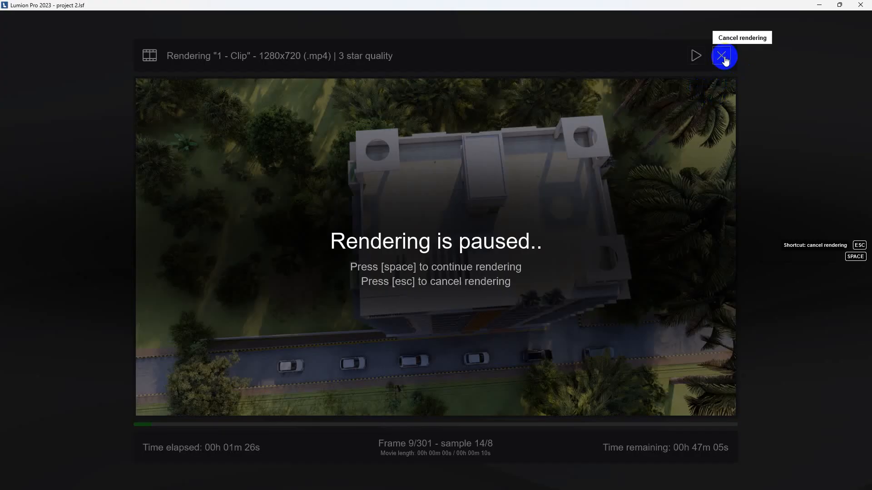
click(722, 56)
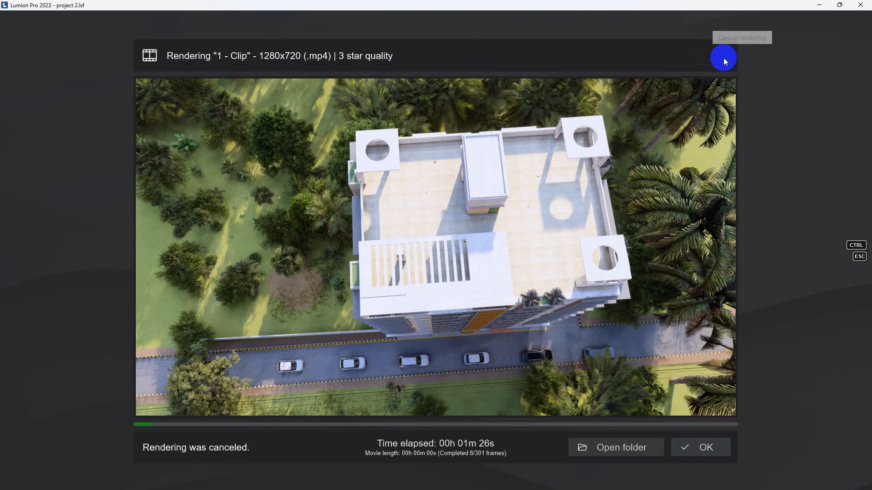
click(856, 447)
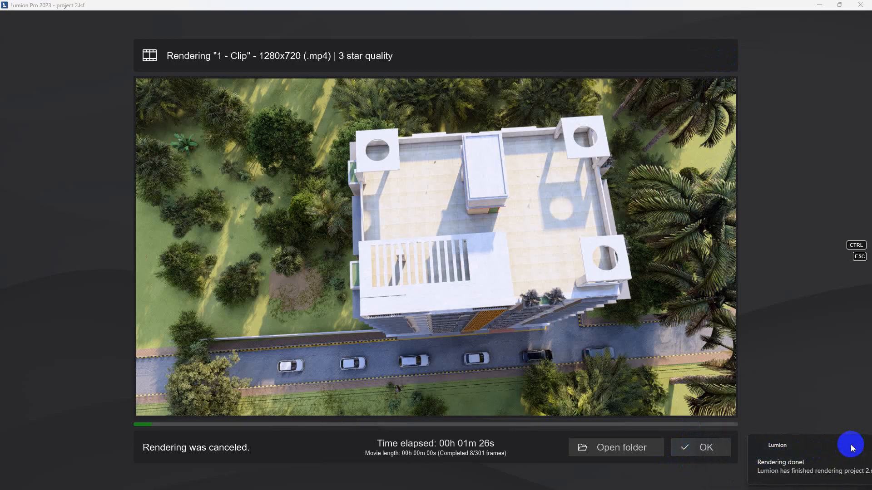
click(703, 446)
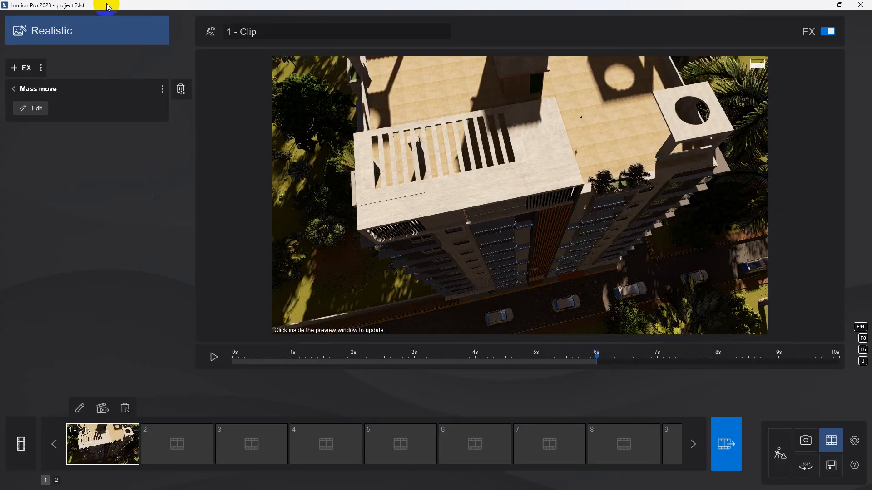
Switch clip 1 from the Realistic style to Custom Style, play a short stretch and refresh the preview.
click(63, 31)
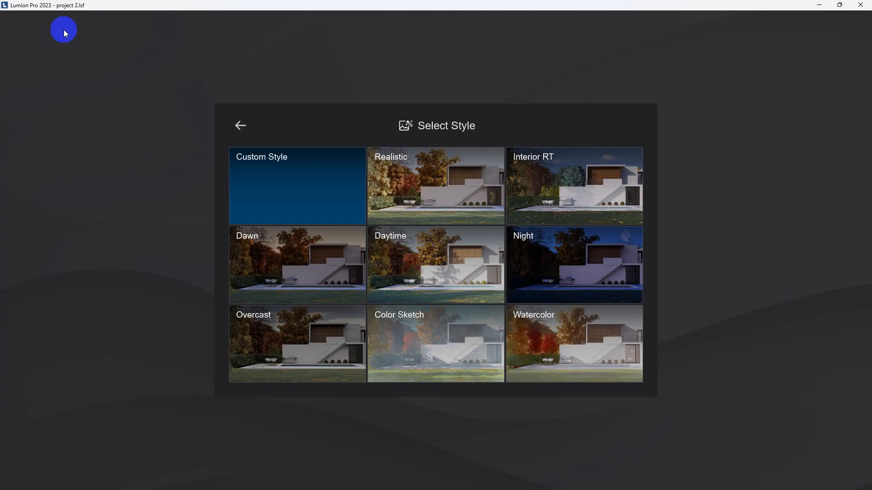
click(275, 169)
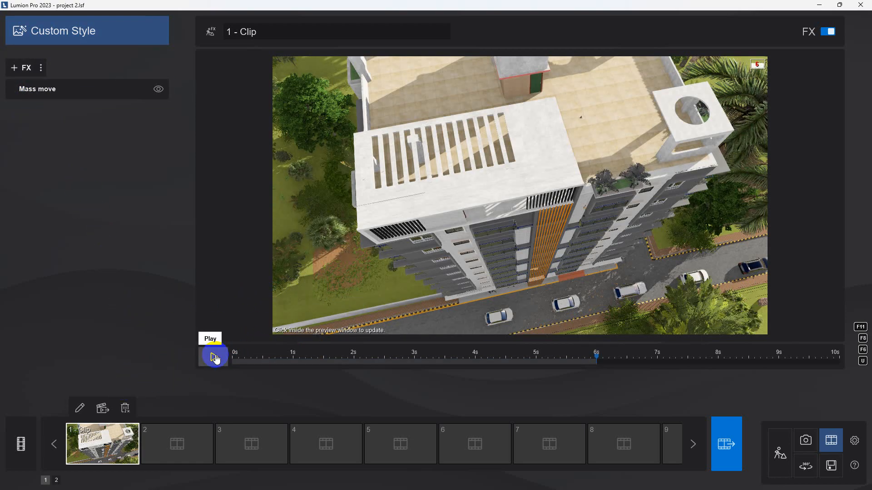
click(215, 357)
click(215, 357)
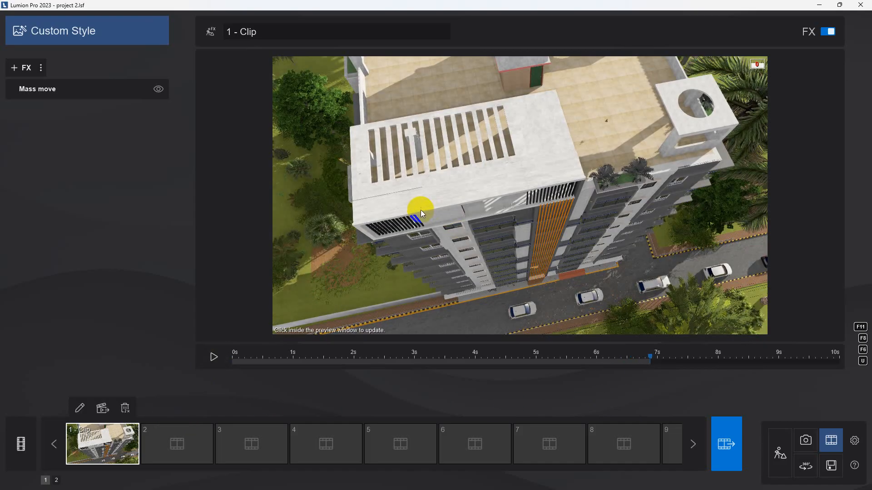
click(394, 226)
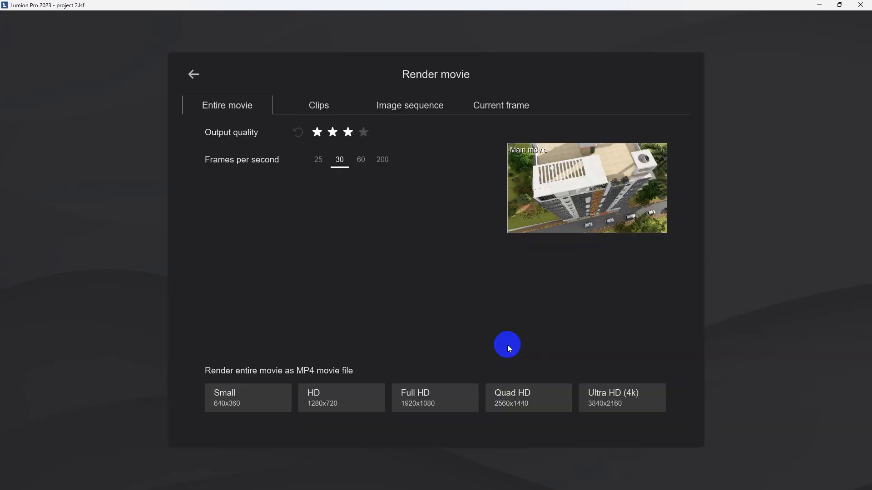
Render the entire movie at two-star output quality as an HD 1280x720 MP4 named "render in lumion" in the pROJECT 2 folder.
click(332, 133)
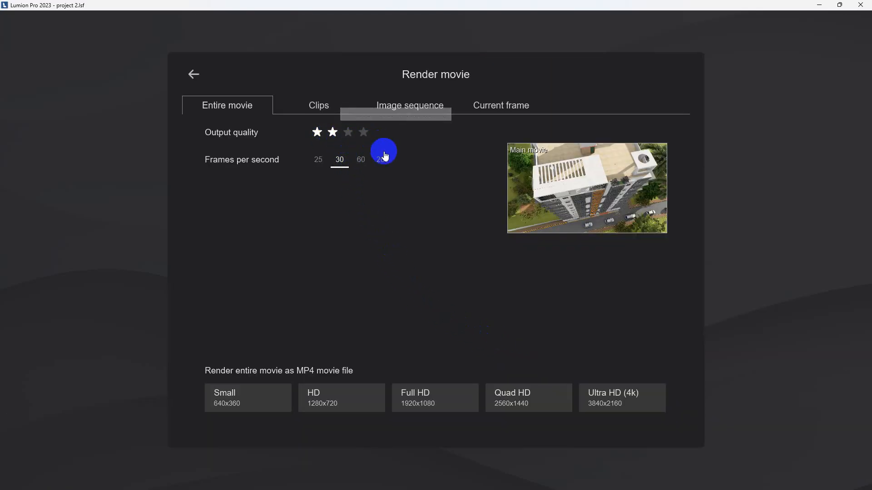
click(357, 394)
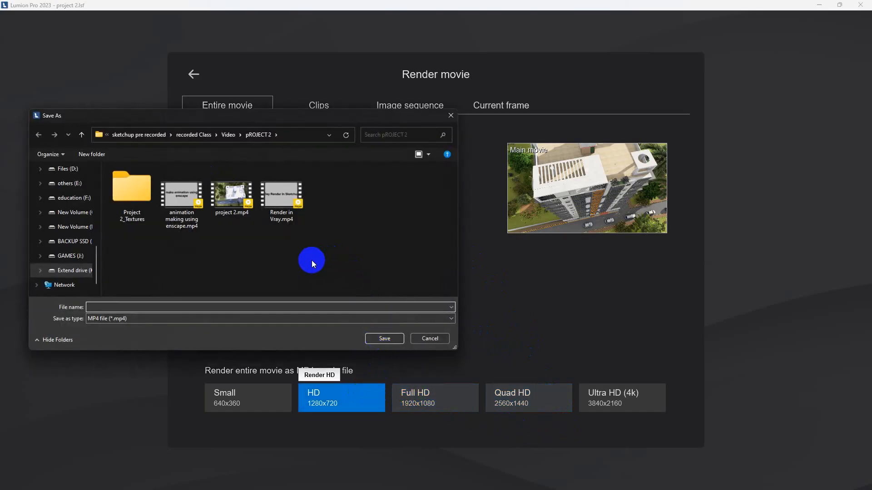
click(203, 307)
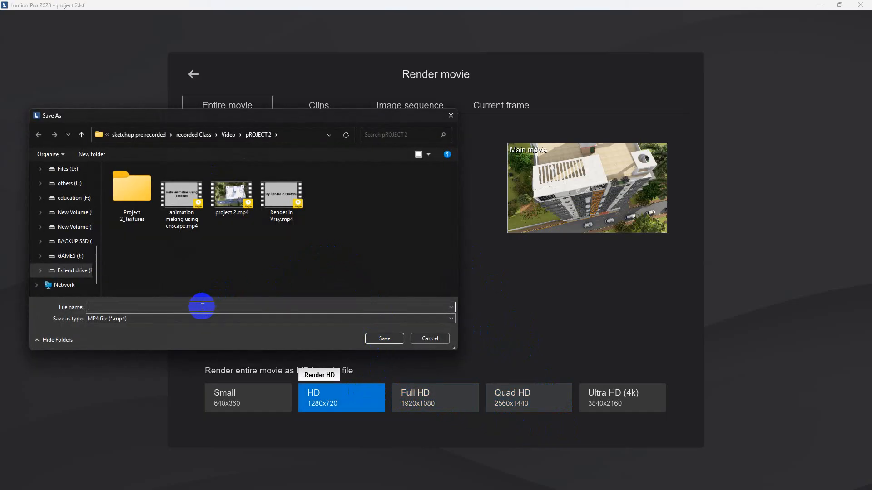
text(rend)
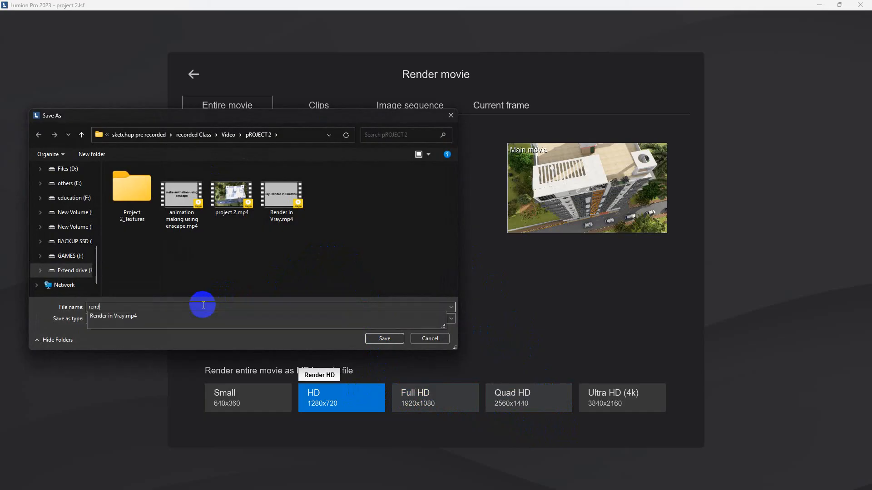
text(er in lumion)
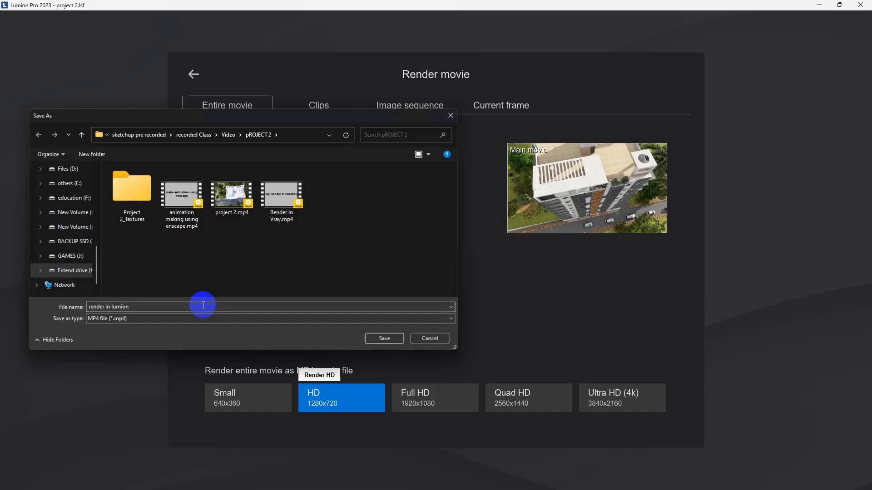
key(Return)
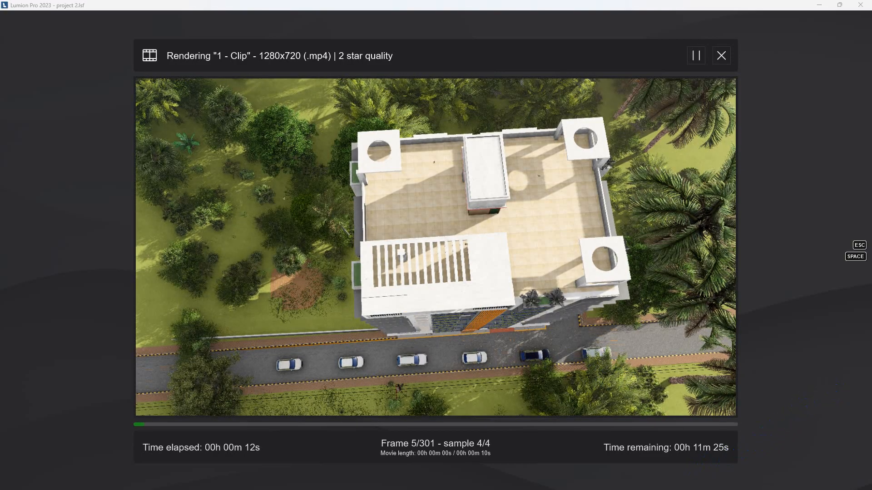
Open the output folder of the finished render, play part of "render in lumion.mp4" to review it, and close the player.
click(609, 449)
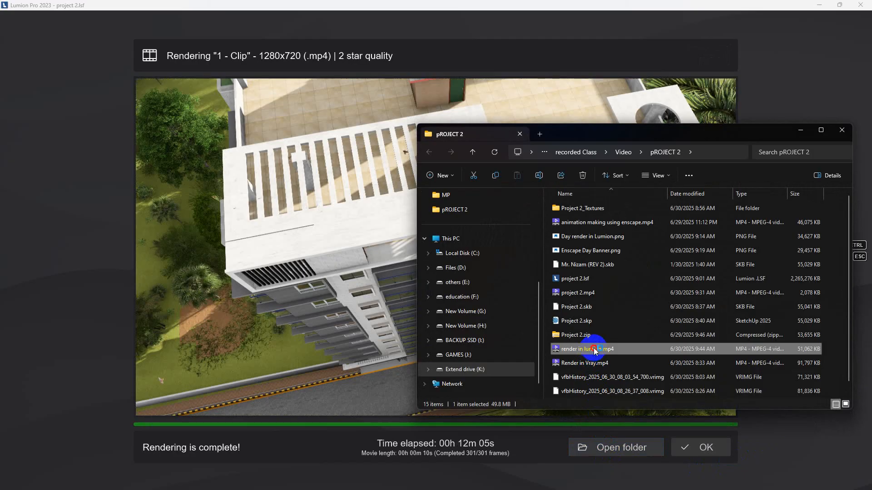
double_click(593, 348)
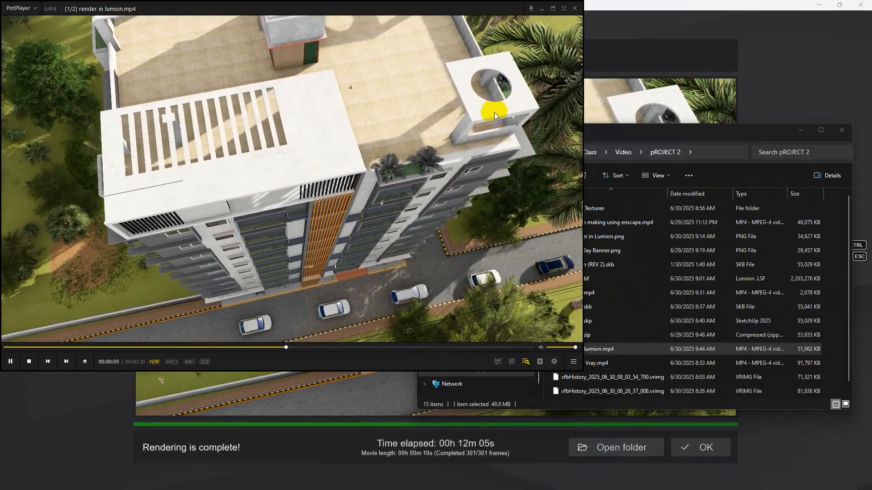
click(11, 361)
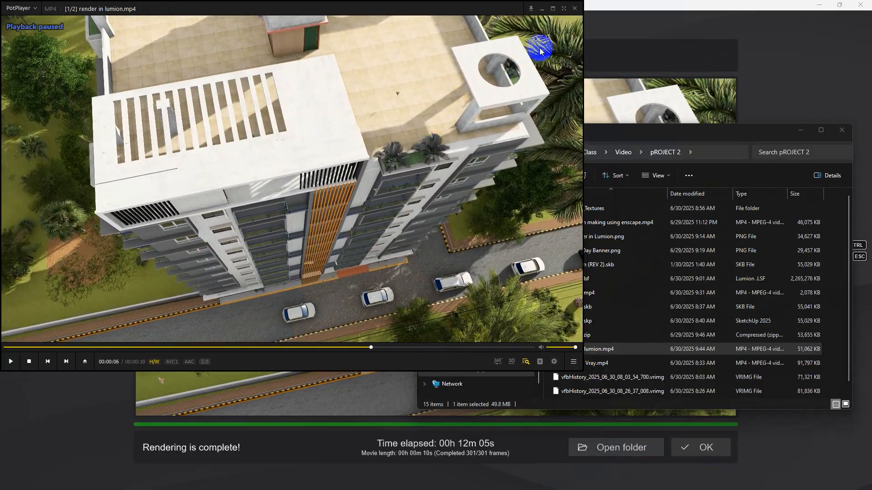
click(575, 9)
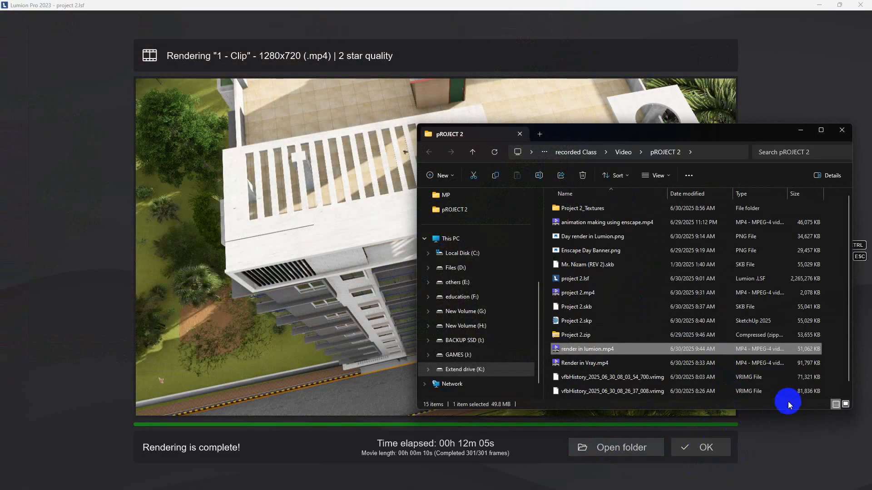